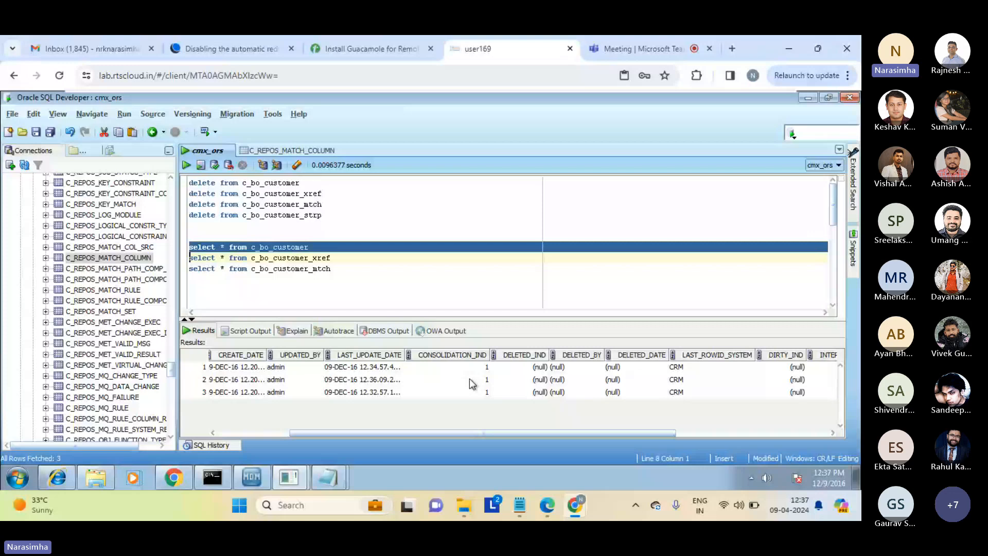
# Step: View the full C3 value of the second c_bo_customer result row, closing the value editor without changes
pyautogui.click(470, 378)
pyautogui.moveTo(483, 432); pyautogui.dragTo(677, 439)
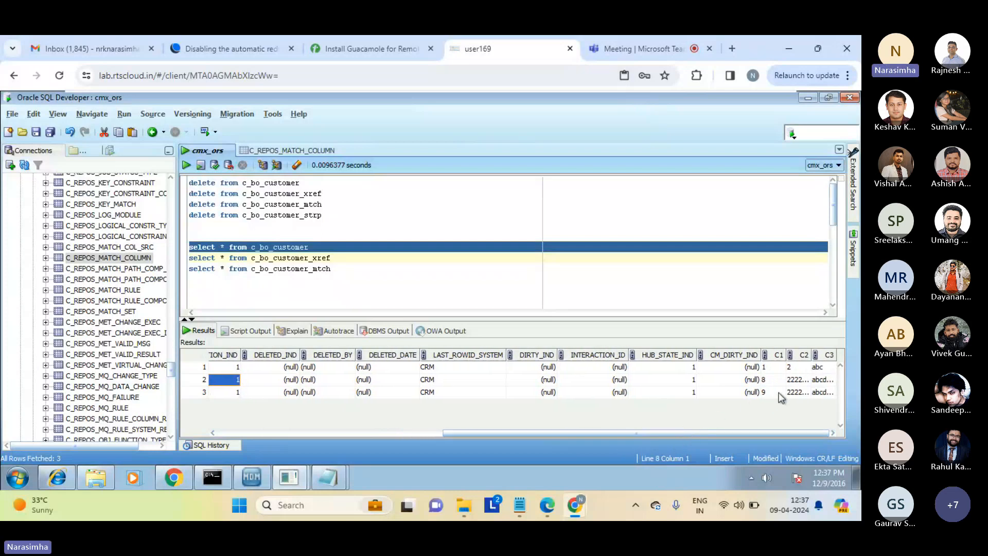
pyautogui.click(823, 380)
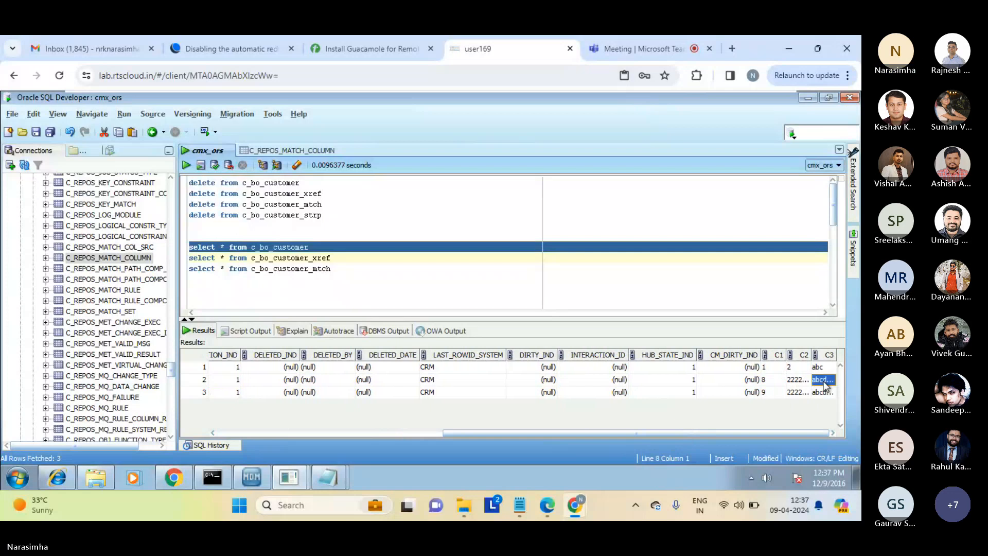
pyautogui.click(823, 380)
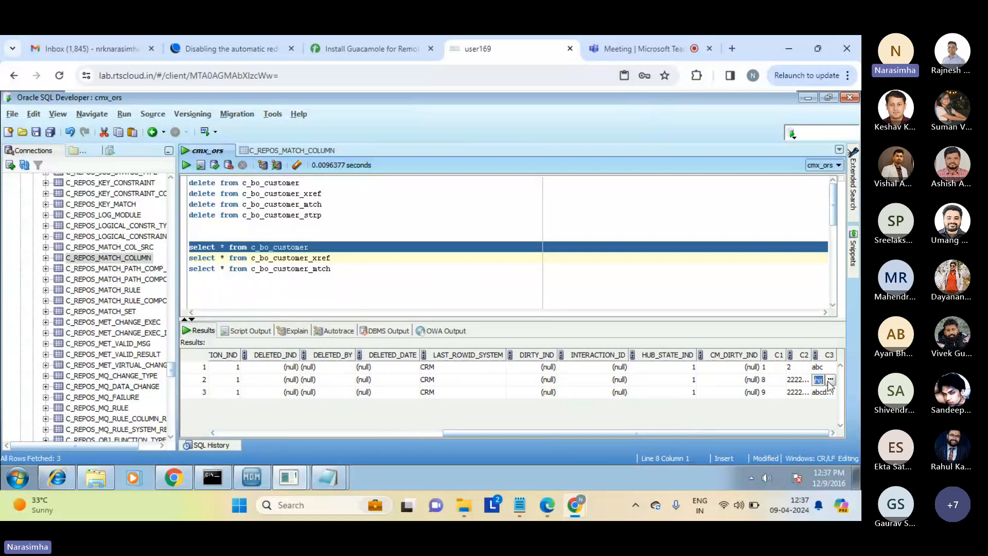
pyautogui.click(830, 380)
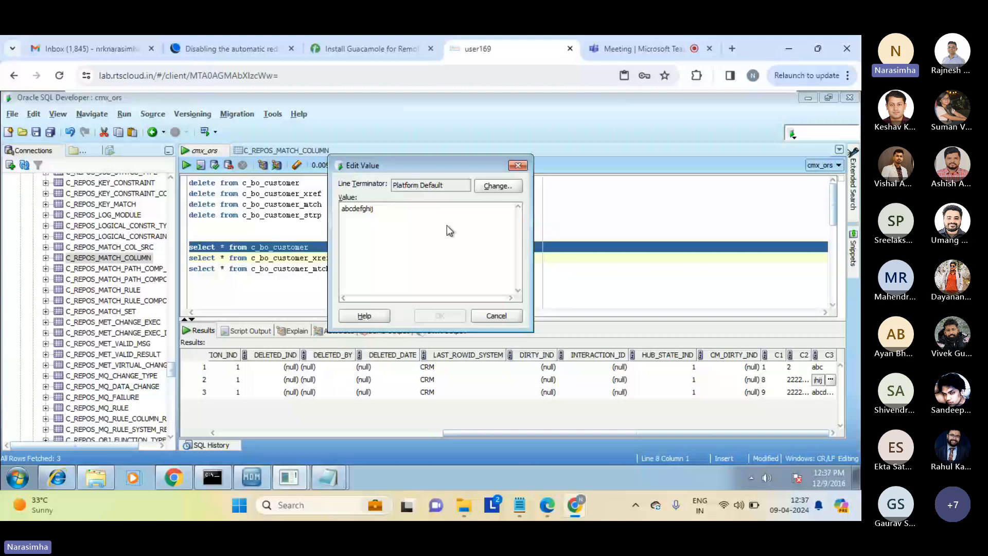
pyautogui.click(496, 316)
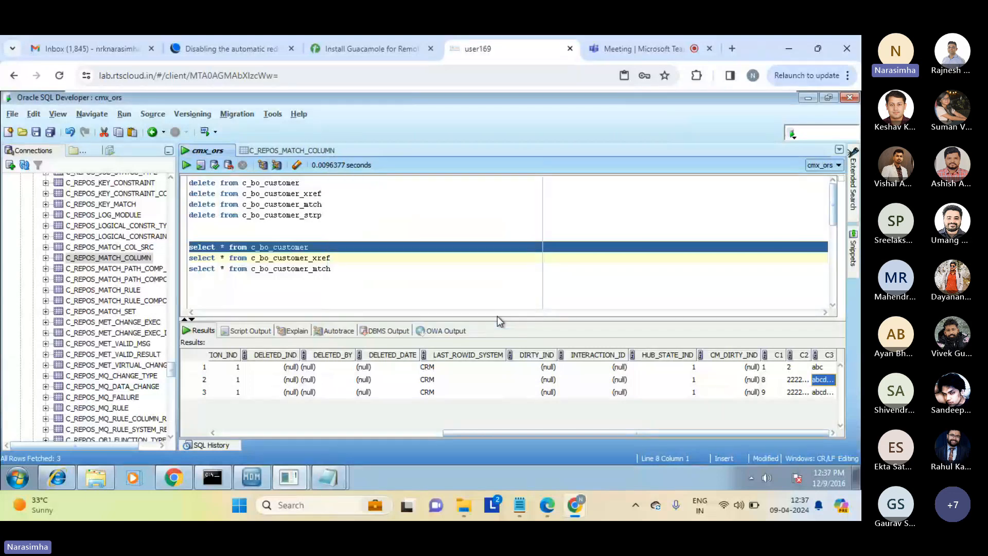
# Step: View the full C3 value of the third c_bo_customer result row, cancelling the value editor
pyautogui.doubleClick(814, 392)
pyautogui.click(831, 392)
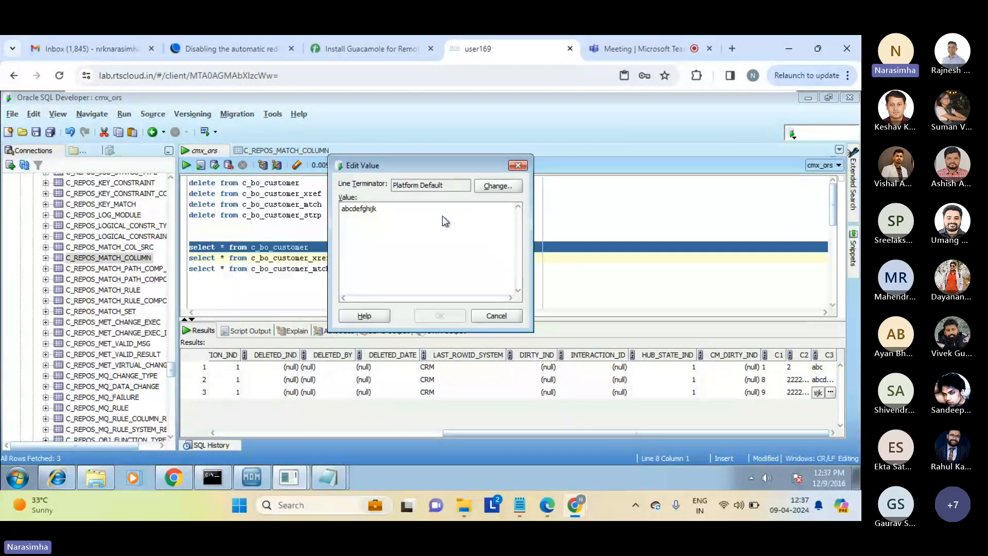
pyautogui.click(498, 316)
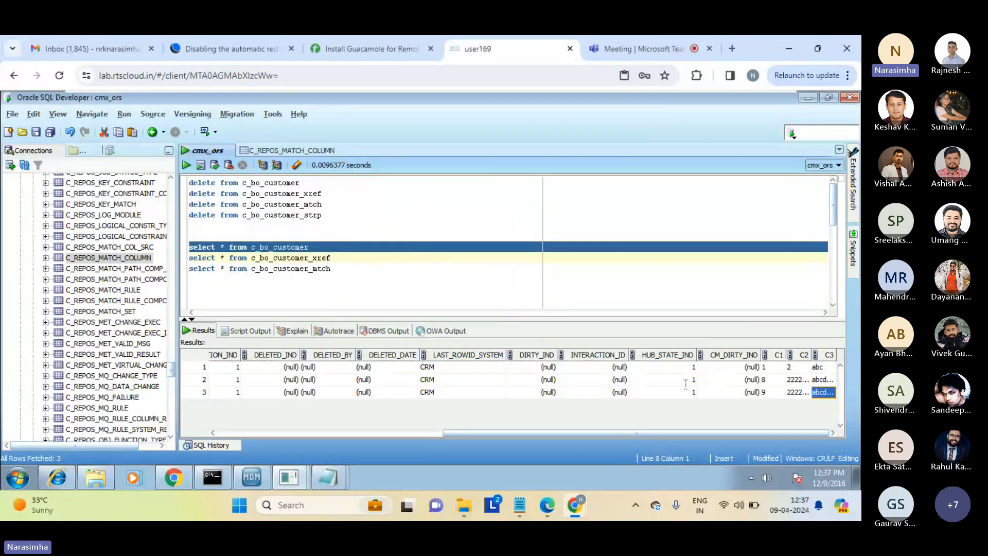
pyautogui.click(797, 381)
pyautogui.click(816, 381)
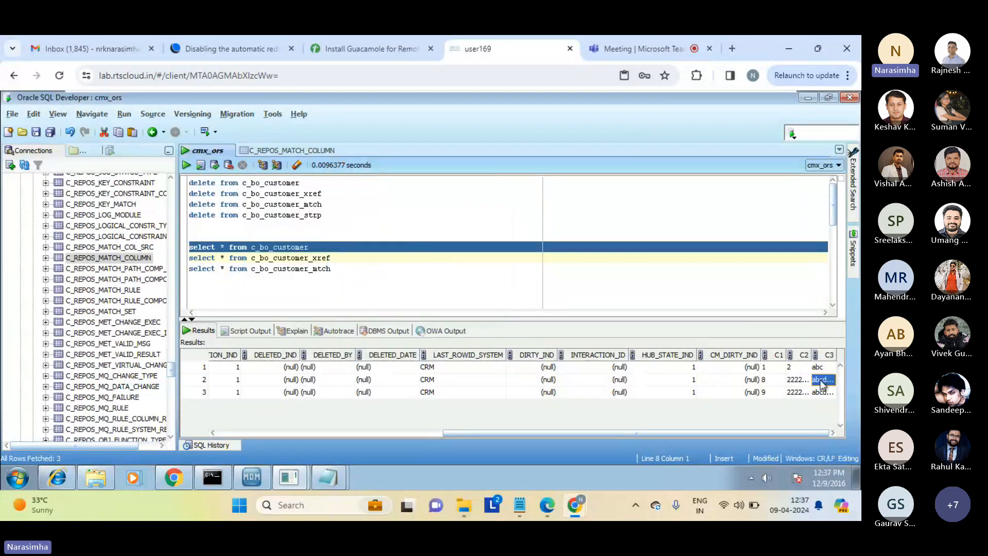
# Step: Examine the CONSOLIDATION_IND values of the three customer rows alongside their create dates and remaining columns
pyautogui.moveTo(640, 431); pyautogui.dragTo(383, 446)
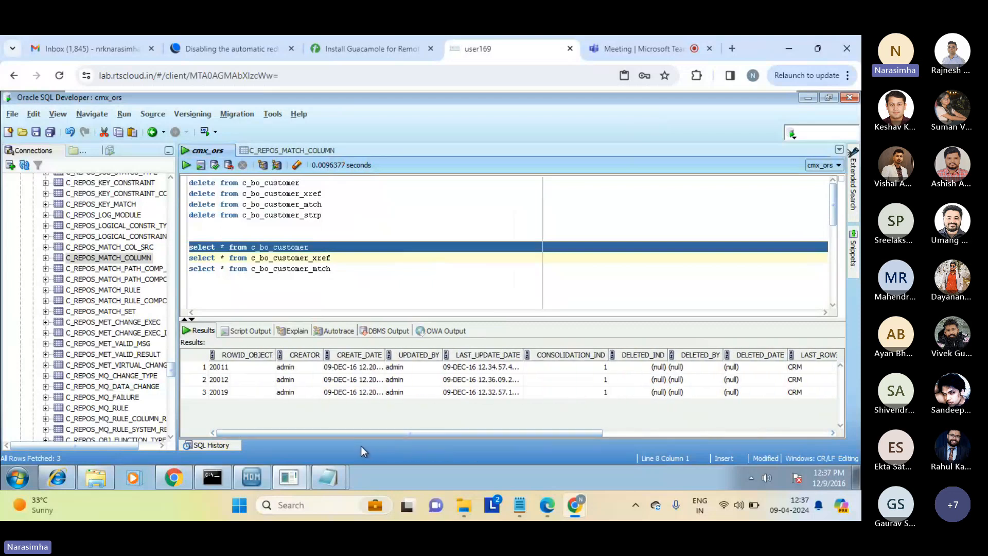
pyautogui.click(540, 364)
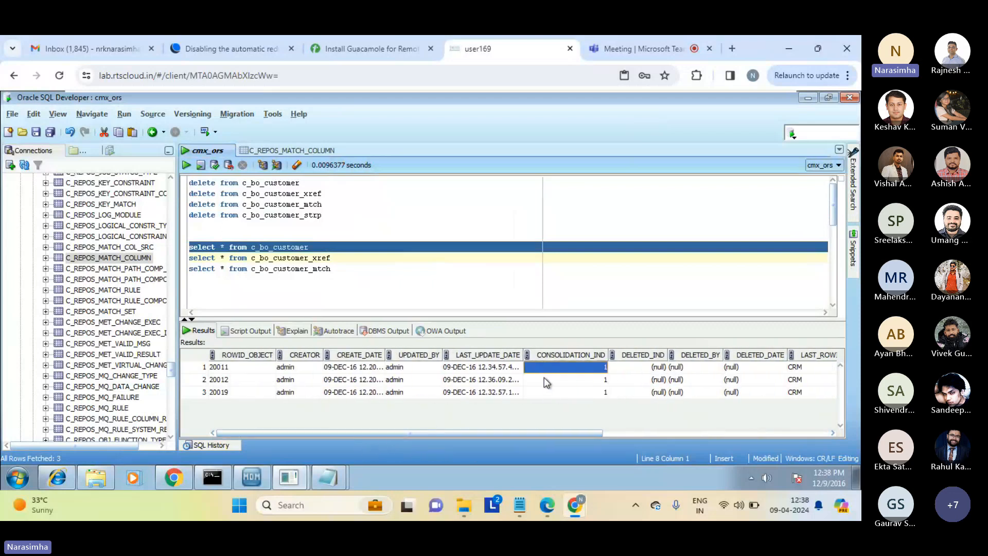
pyautogui.click(545, 394)
pyautogui.click(571, 380)
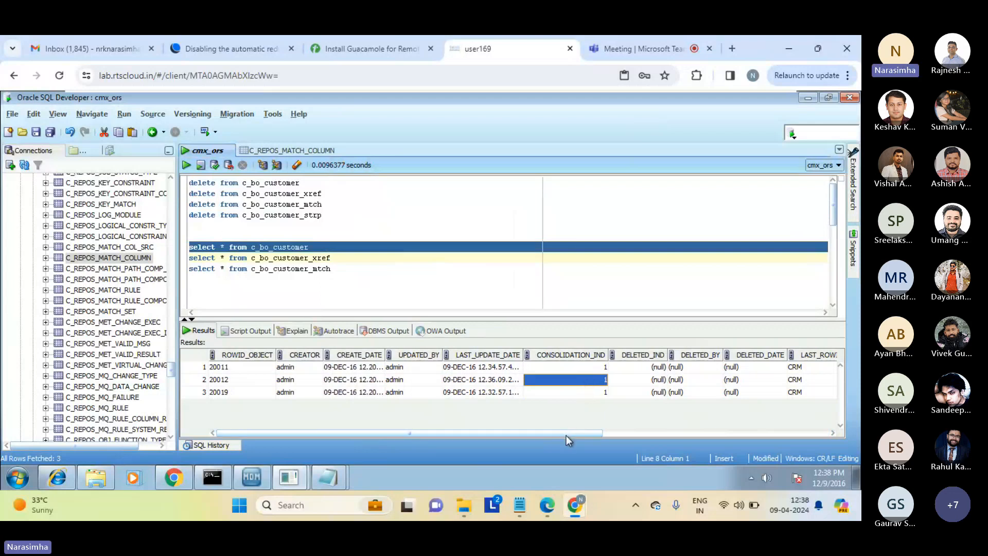
pyautogui.moveTo(629, 437); pyautogui.dragTo(818, 425)
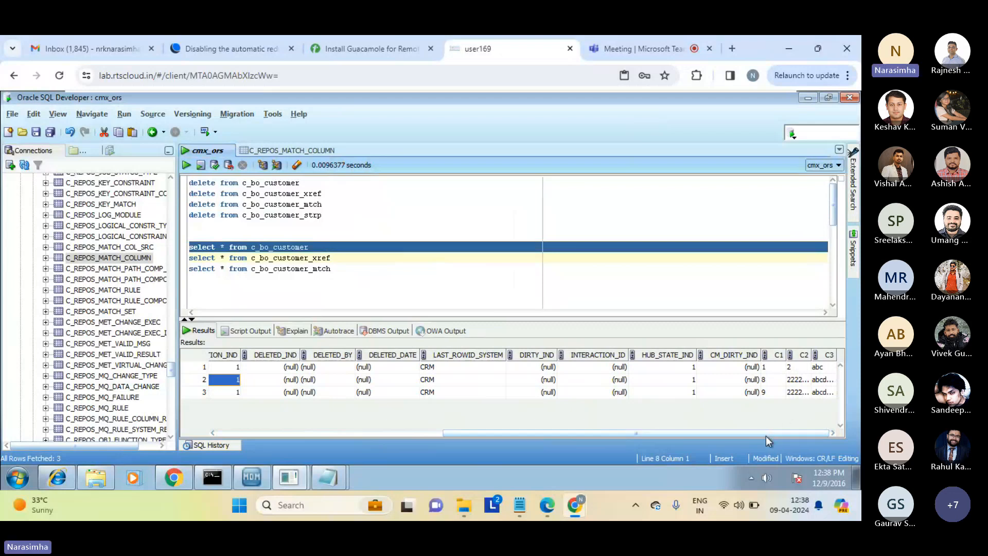
pyautogui.moveTo(765, 436); pyautogui.dragTo(360, 446)
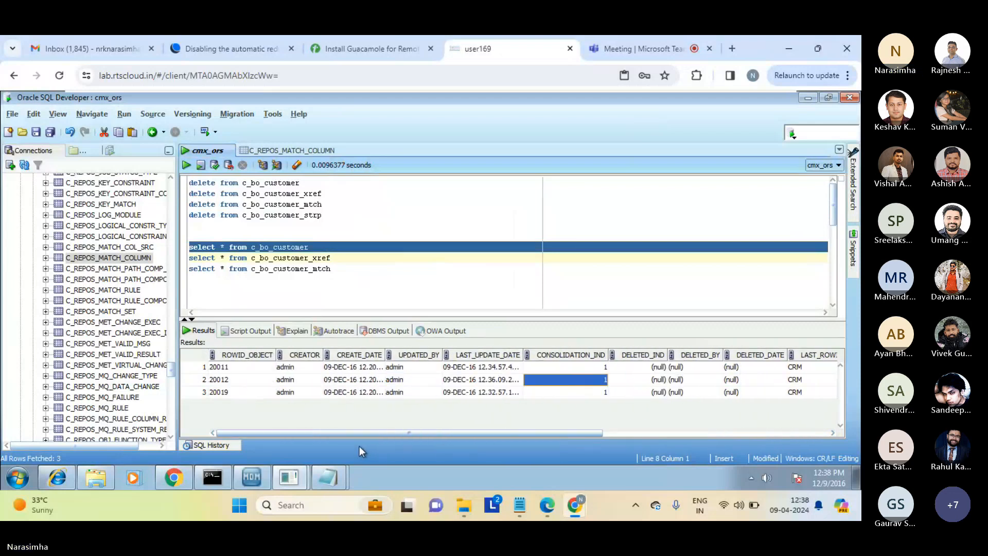
pyautogui.click(361, 382)
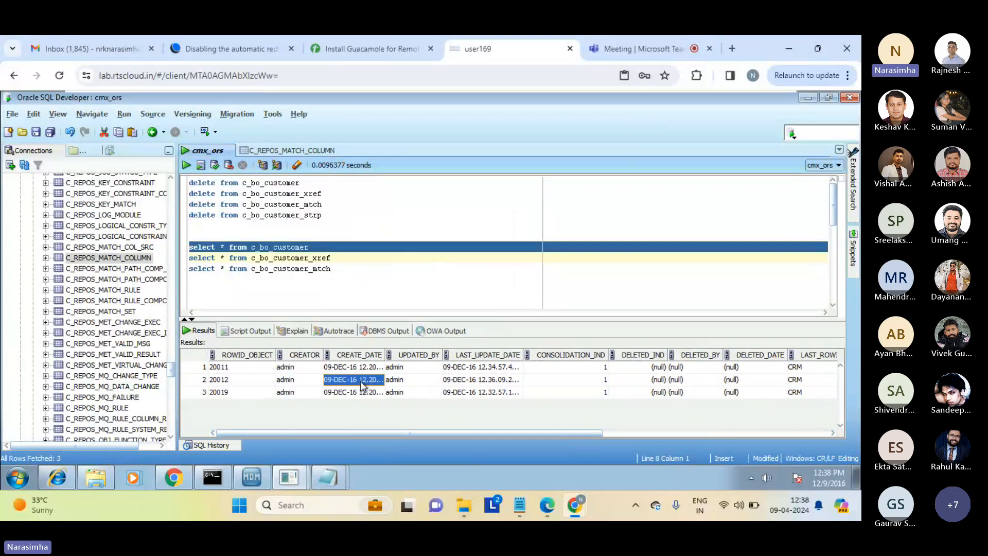
pyautogui.click(558, 393)
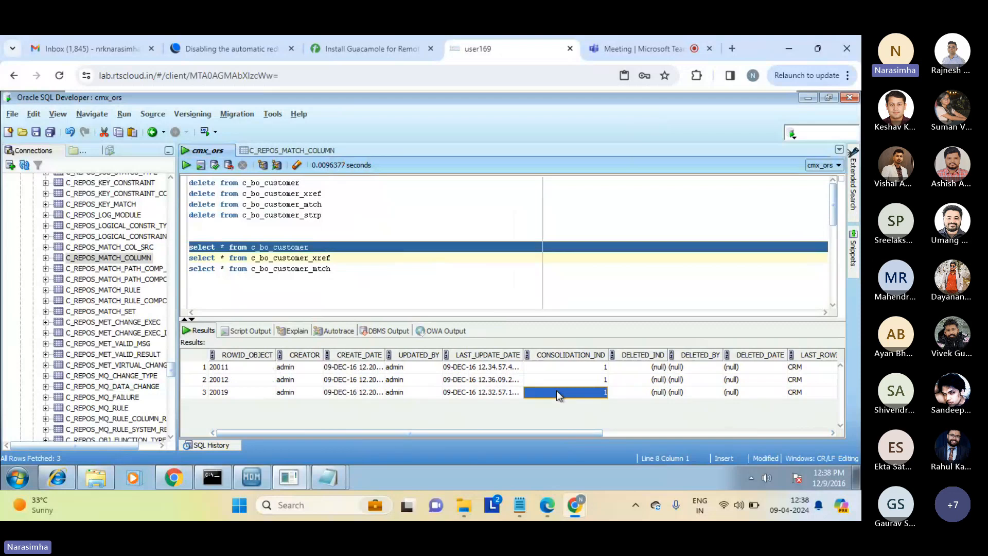
pyautogui.click(580, 380)
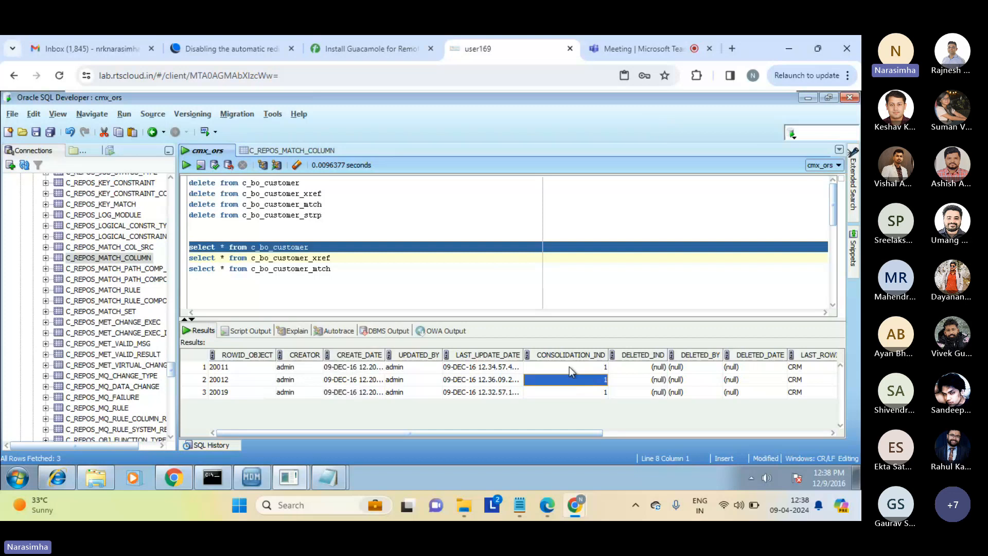
pyautogui.click(569, 366)
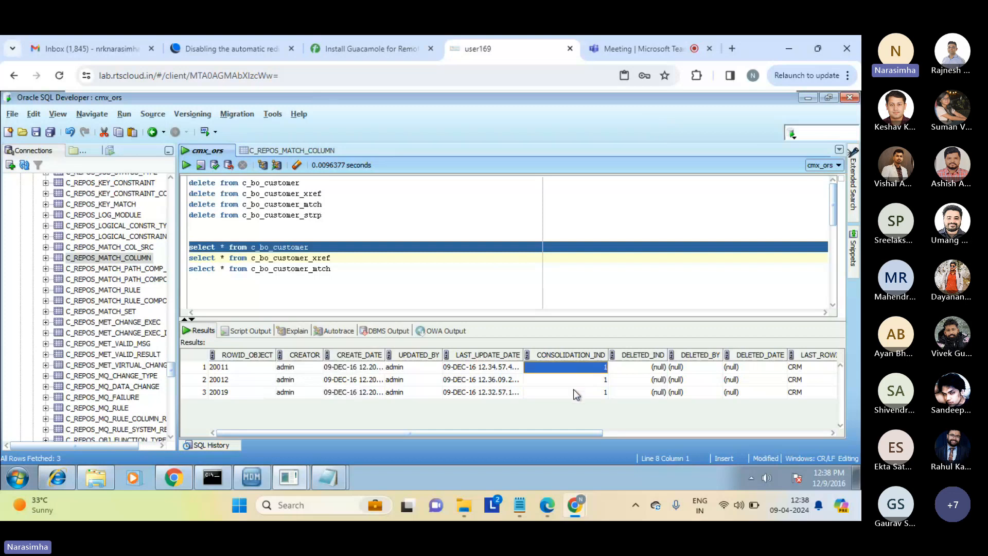
# Step: Check the ROWID_OBJECT and CREATOR values of the first customer row
pyautogui.click(250, 370)
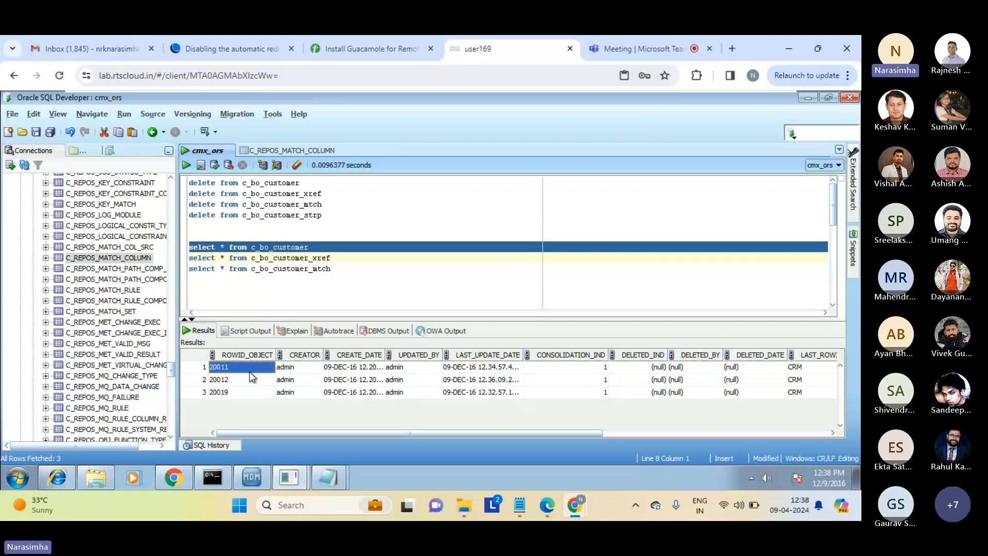
pyautogui.click(288, 369)
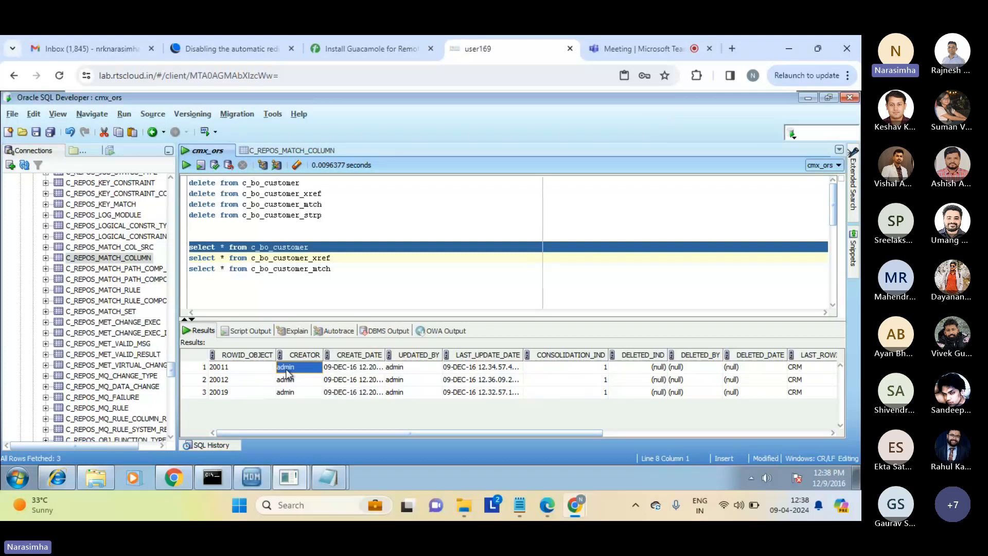
pyautogui.click(242, 368)
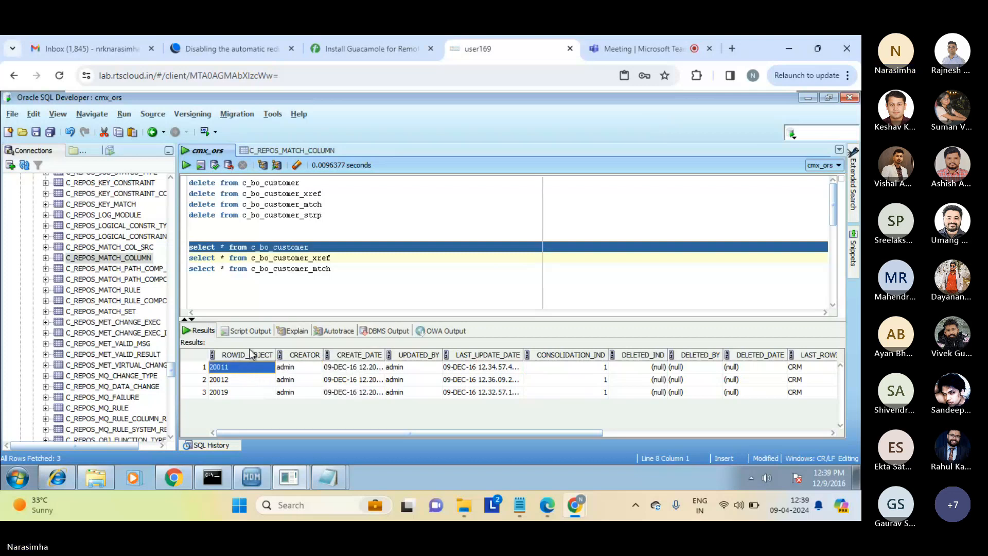
pyautogui.click(315, 280)
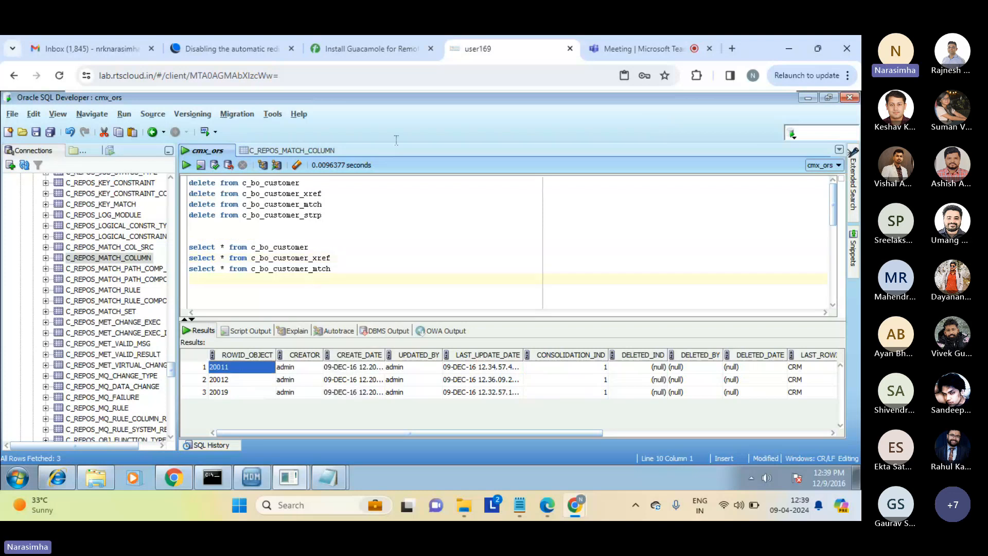
pyautogui.moveTo(517, 56)
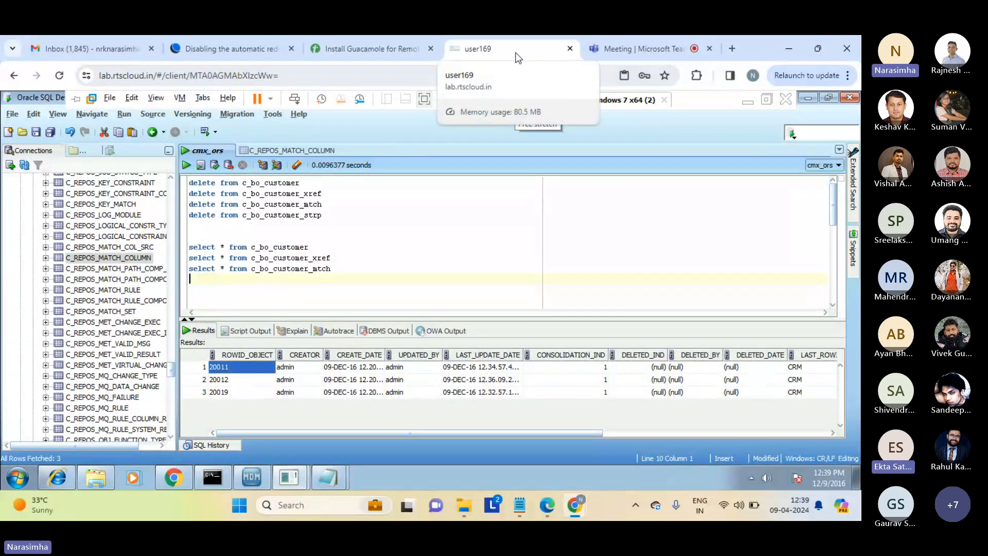
pyautogui.click(621, 48)
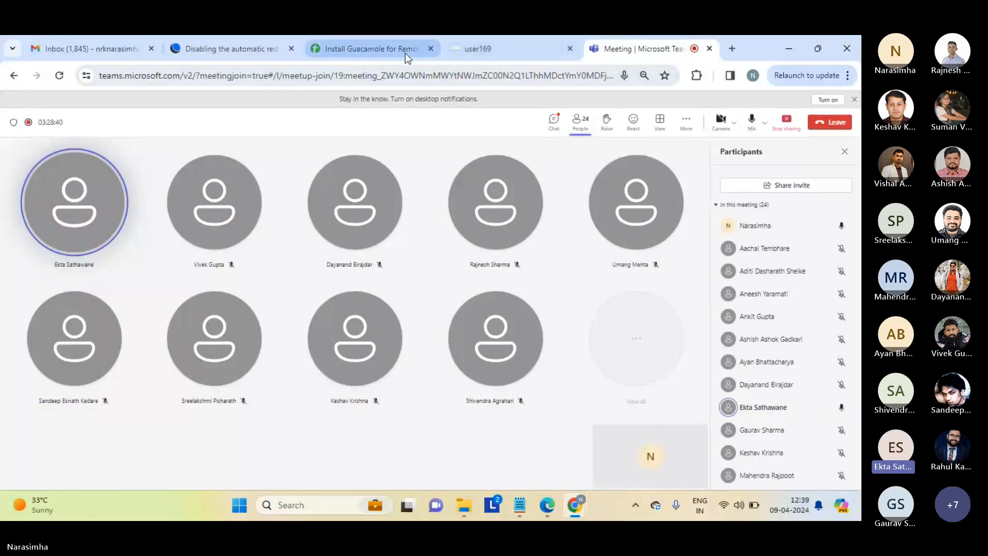
pyautogui.click(496, 51)
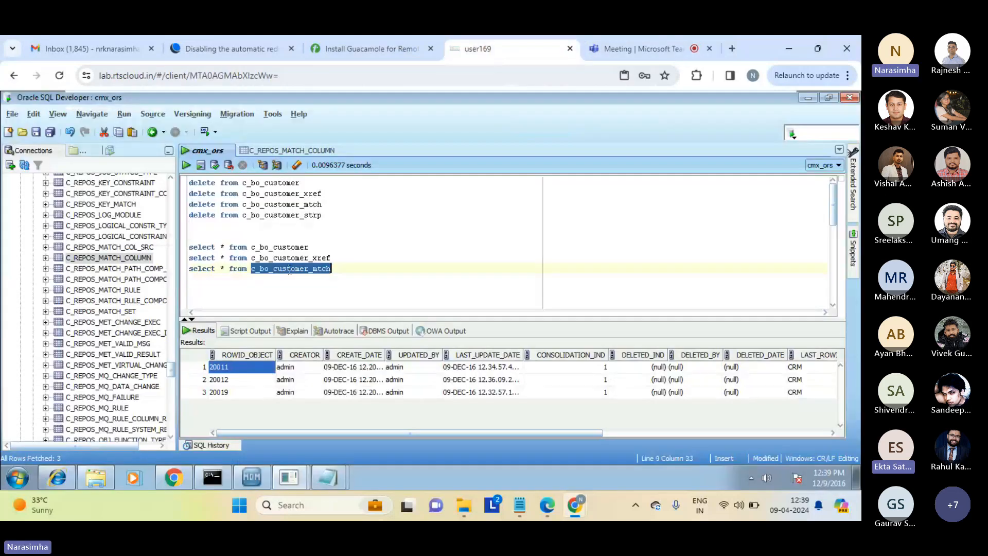
# Step: Run the select statement on c_bo_customer_mtch and review its result grid
pyautogui.click(186, 166)
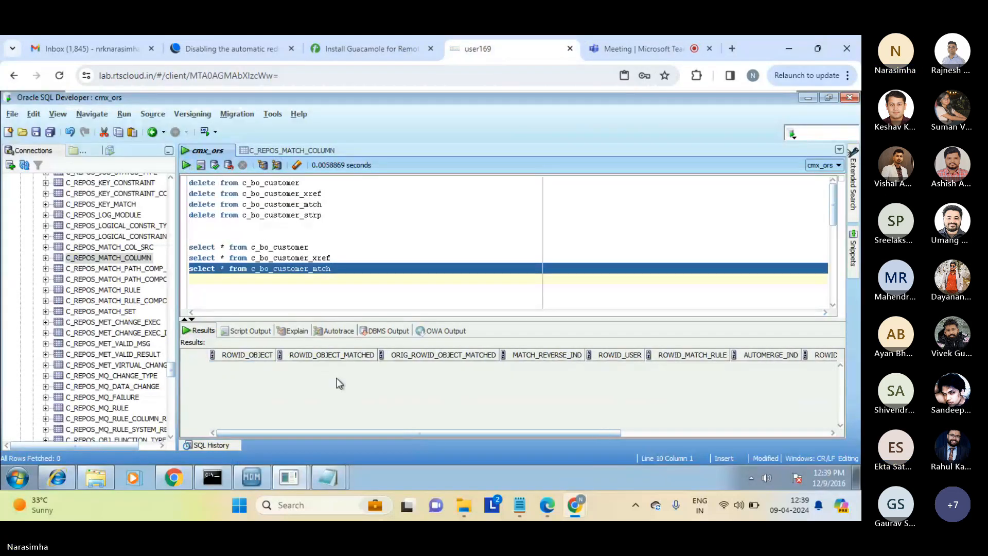
pyautogui.moveTo(349, 434); pyautogui.dragTo(265, 437)
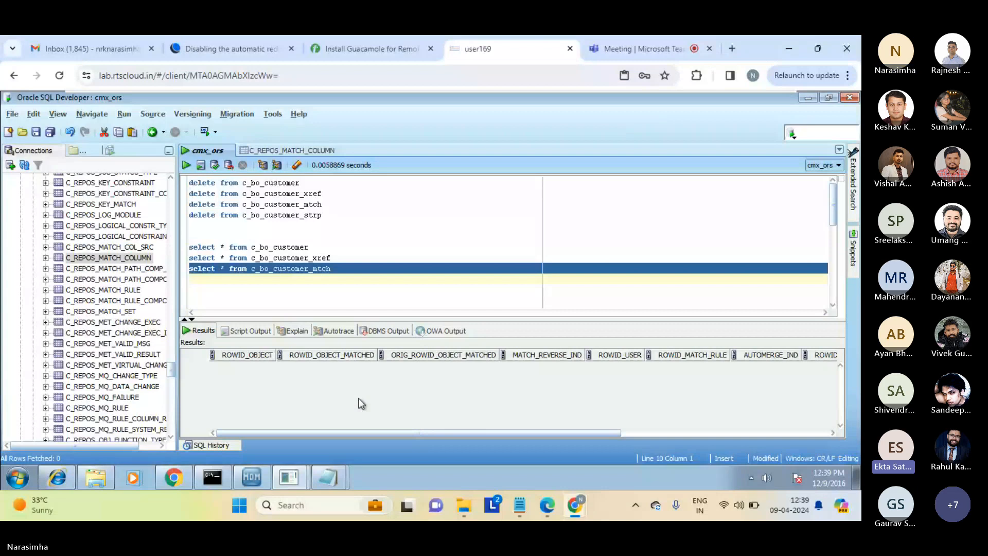
pyautogui.click(321, 283)
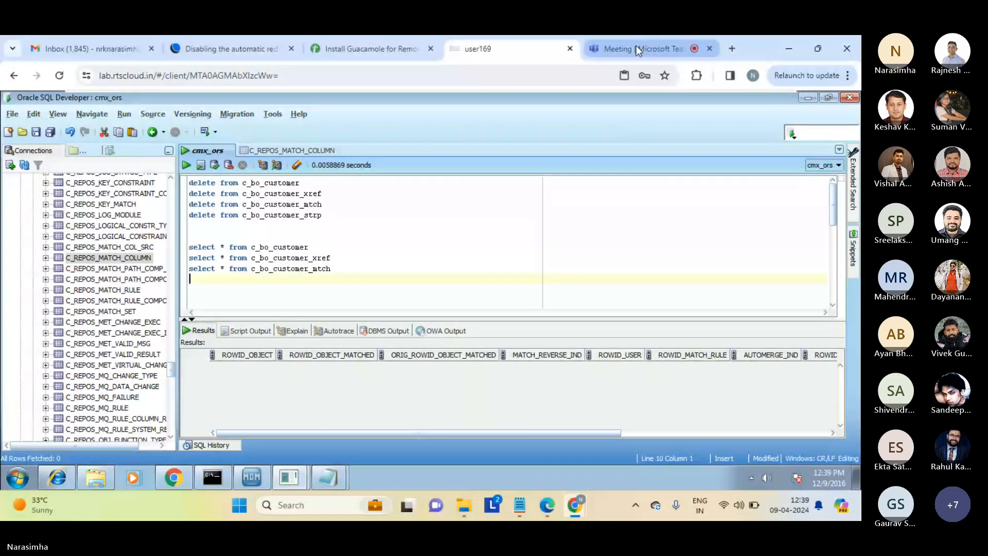
pyautogui.click(636, 48)
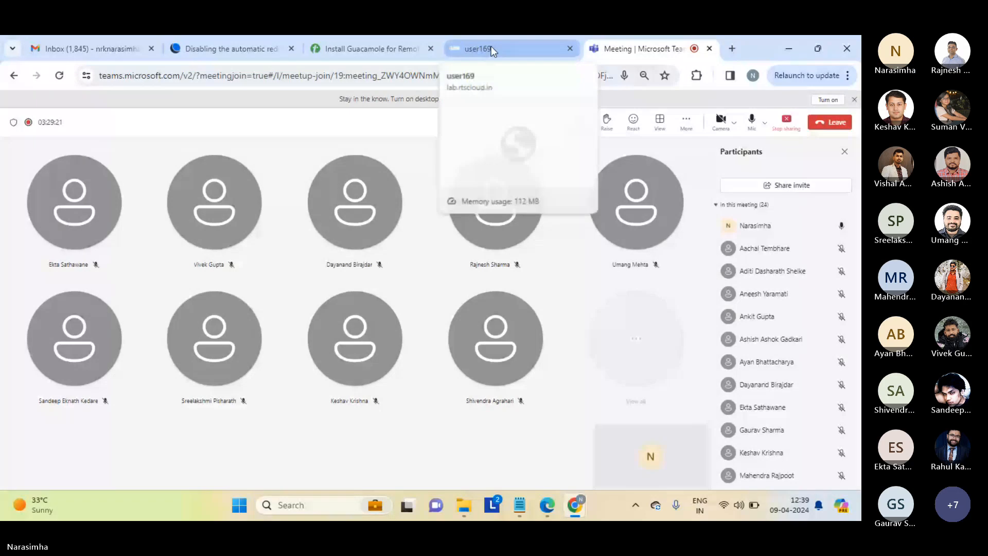
pyautogui.click(491, 45)
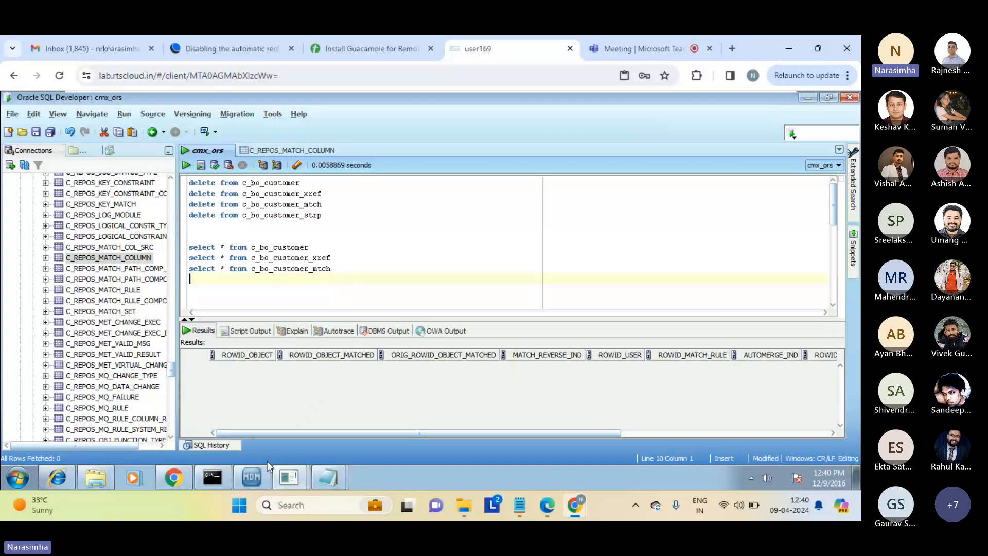
# Step: Switch to the Informatica MDM Hub Console and open the Merge Manager to check BO_CUSTOMER's unmerged records
pyautogui.moveTo(255, 476)
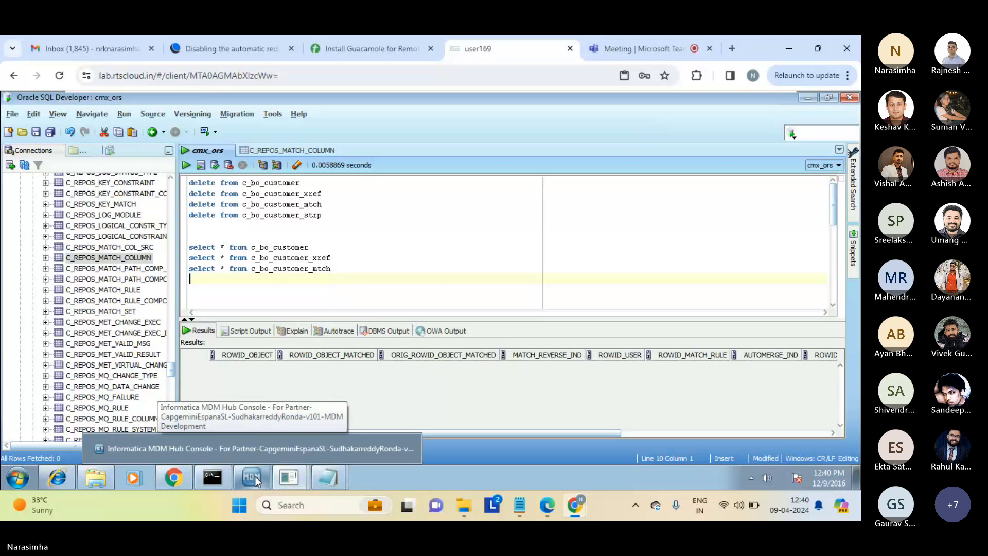
pyautogui.click(270, 450)
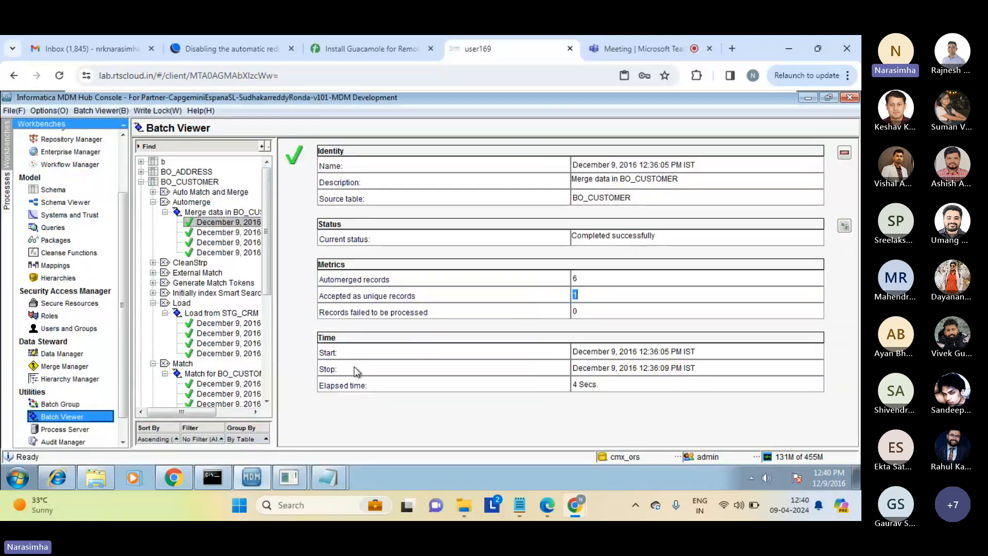
pyautogui.click(64, 366)
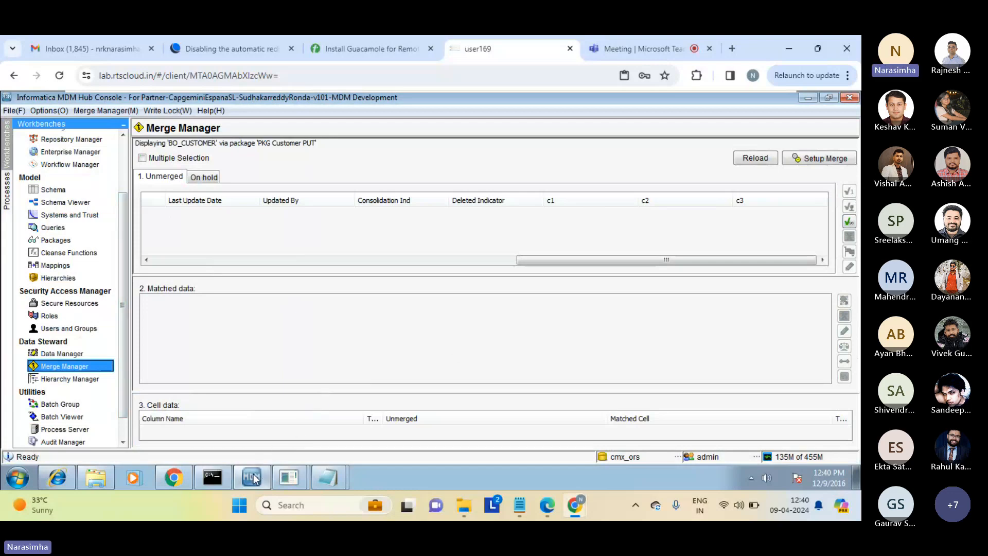
# Step: Switch to Oracle SQL Developer, run the delete statements on c_bo_customer, c_bo_customer_xref, c_bo_customer_mtch and c_bo_customer_strp, and commit
pyautogui.moveTo(291, 479)
pyautogui.click(272, 450)
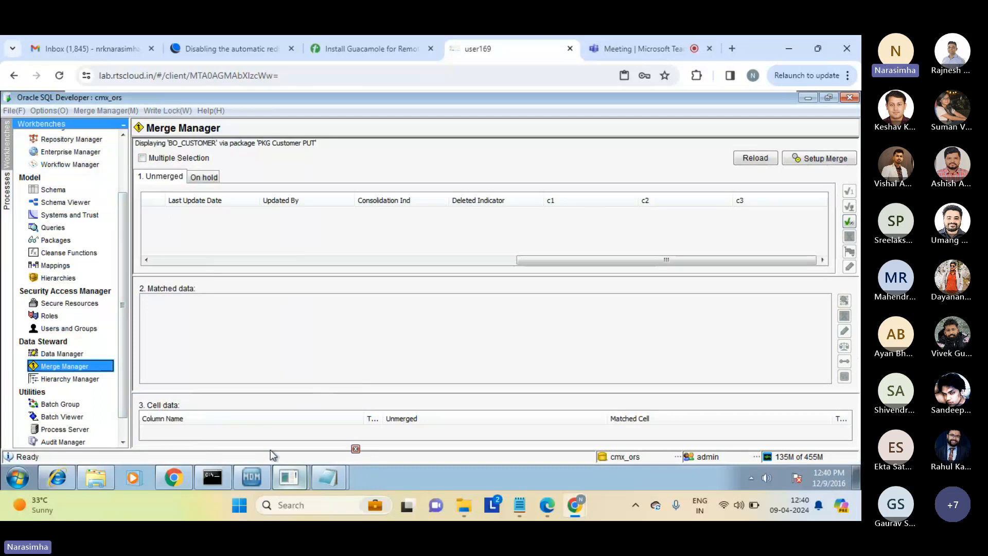
pyautogui.click(330, 241)
pyautogui.press('Up')
pyautogui.press('Up')
pyautogui.press('Up')
pyautogui.press('Up')
pyautogui.press('Up')
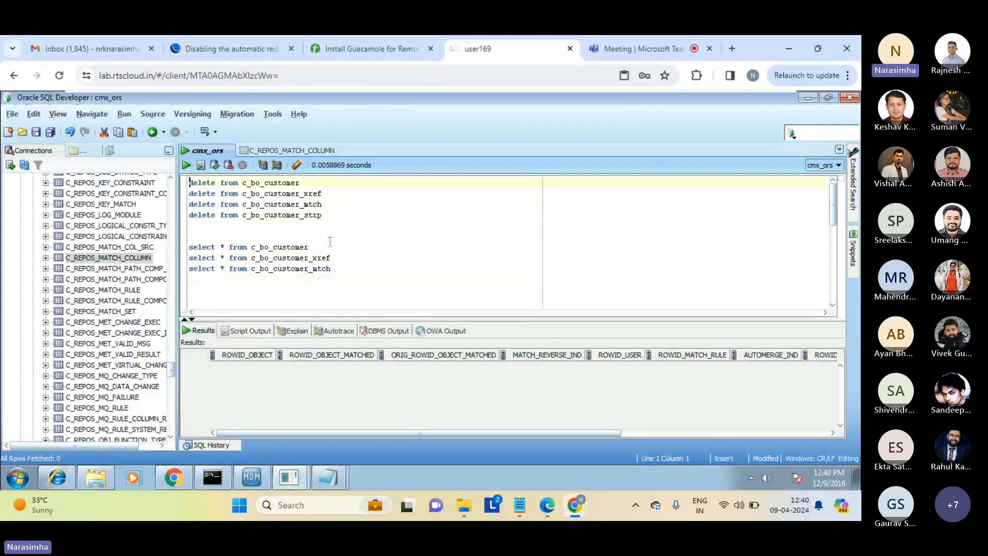
pyautogui.hotkey('shift', 'Down')
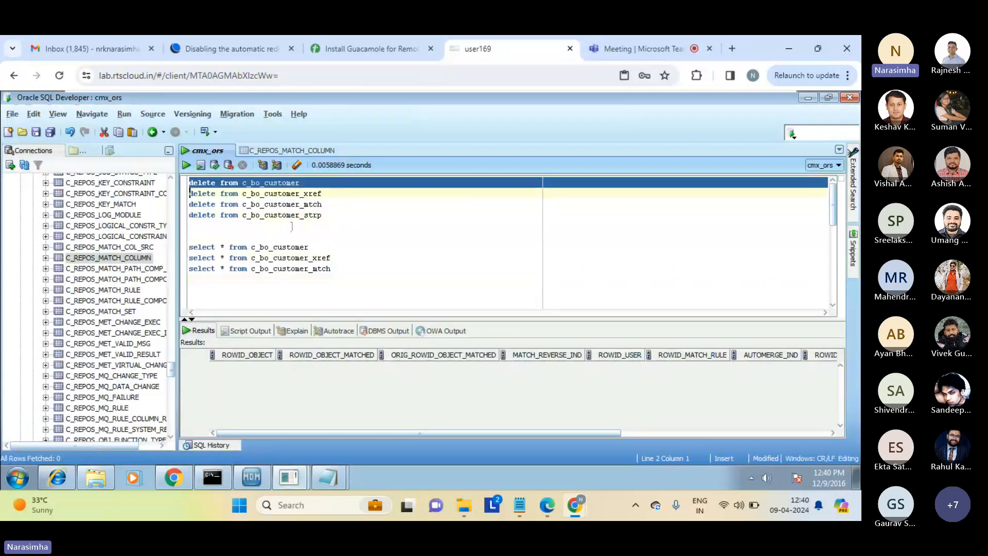
pyautogui.click(186, 165)
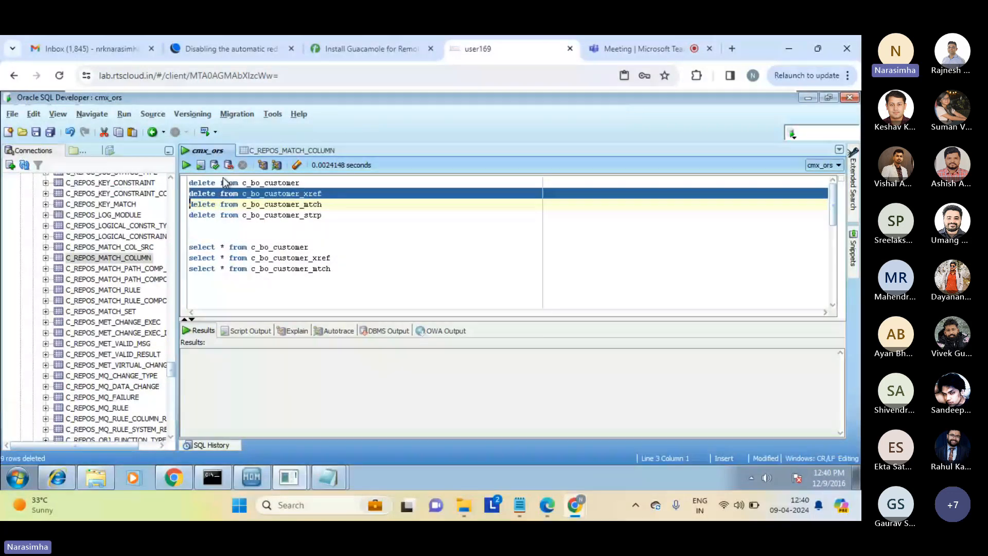
pyautogui.hotkey('ctrl', 'Return')
pyautogui.hotkey('ctrl', 'Return')
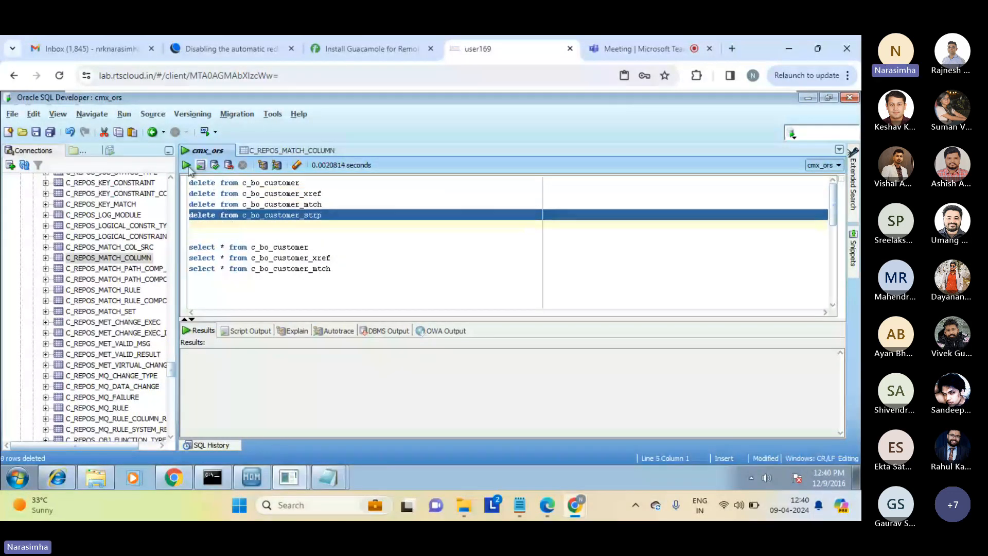
pyautogui.click(215, 167)
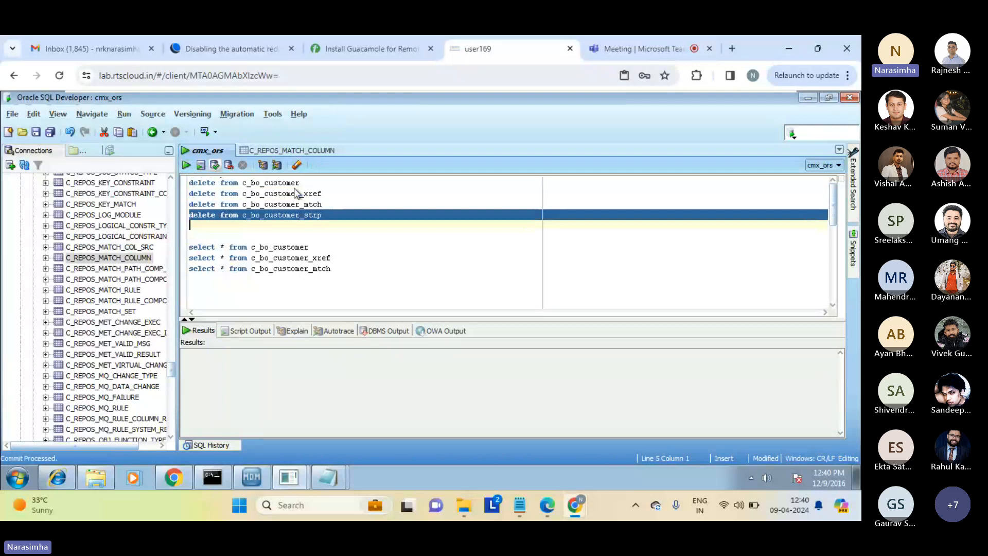
pyautogui.click(287, 231)
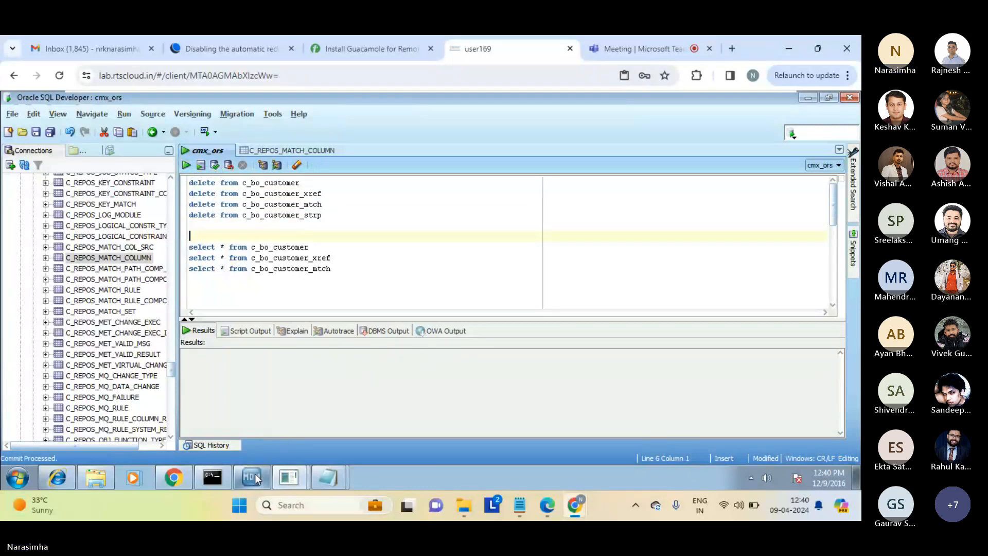
# Step: Switch to the Informatica MDM Hub Console and execute the mapping_CRM stage job of STG_CRM in the Batch Viewer
pyautogui.moveTo(255, 474)
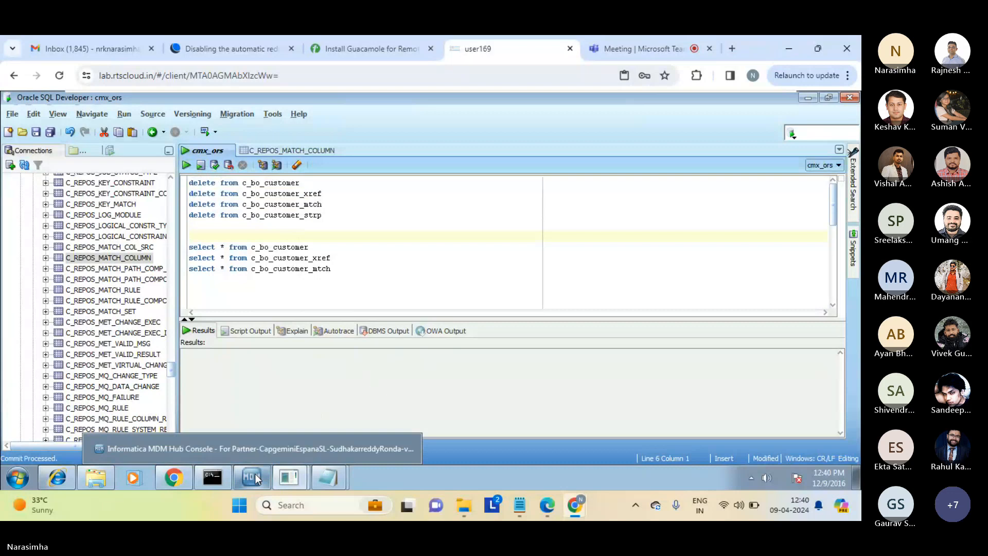
pyautogui.click(233, 447)
pyautogui.click(77, 416)
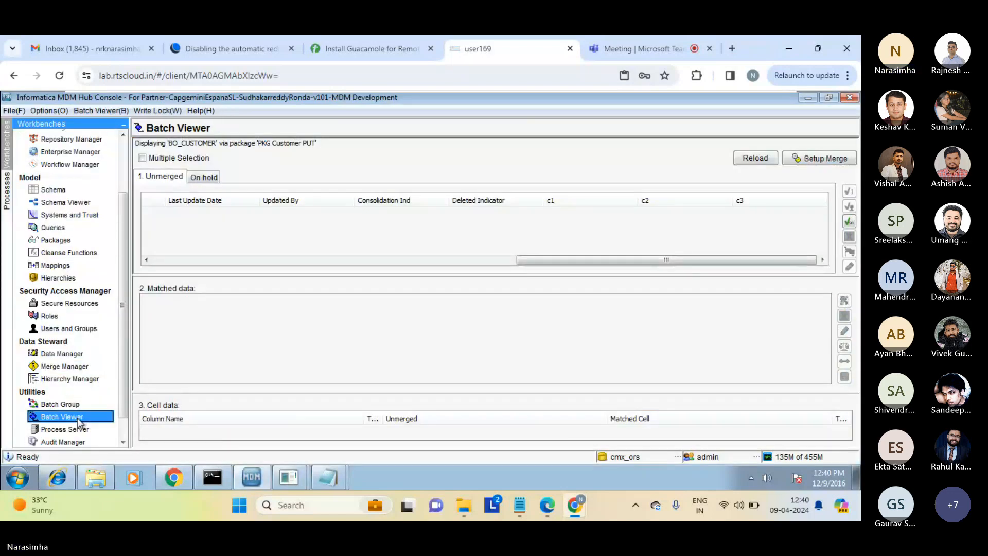
pyautogui.scroll(-6, 267, 325)
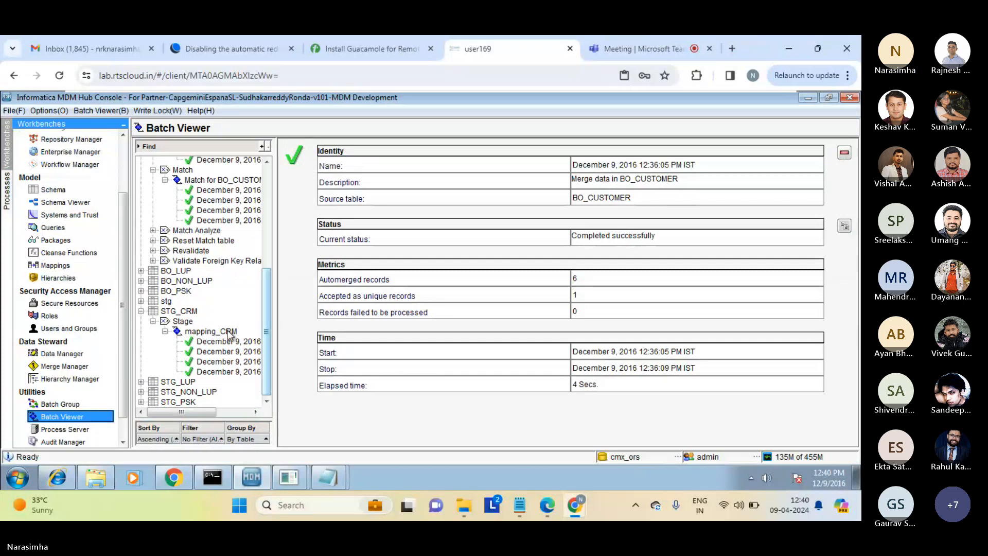
pyautogui.click(211, 331)
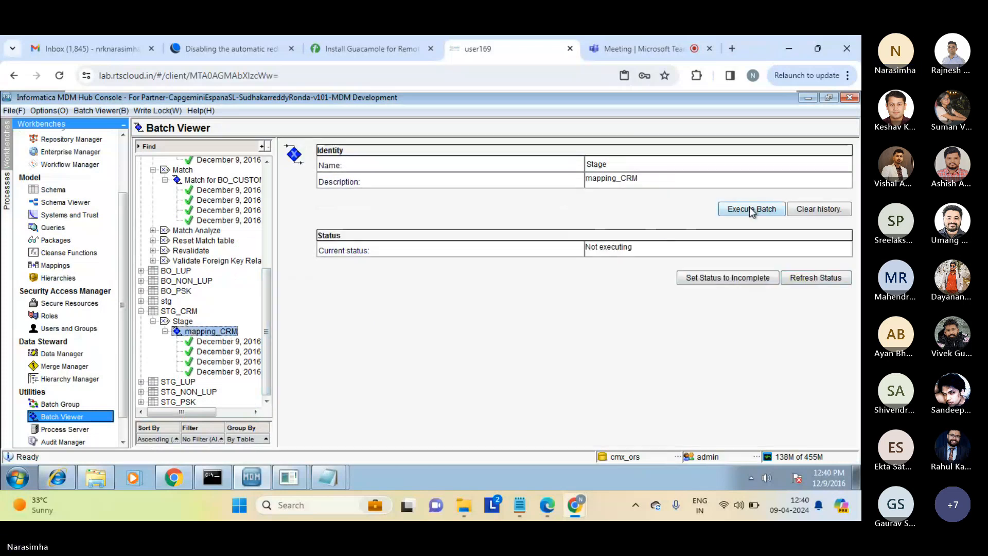
pyautogui.click(750, 211)
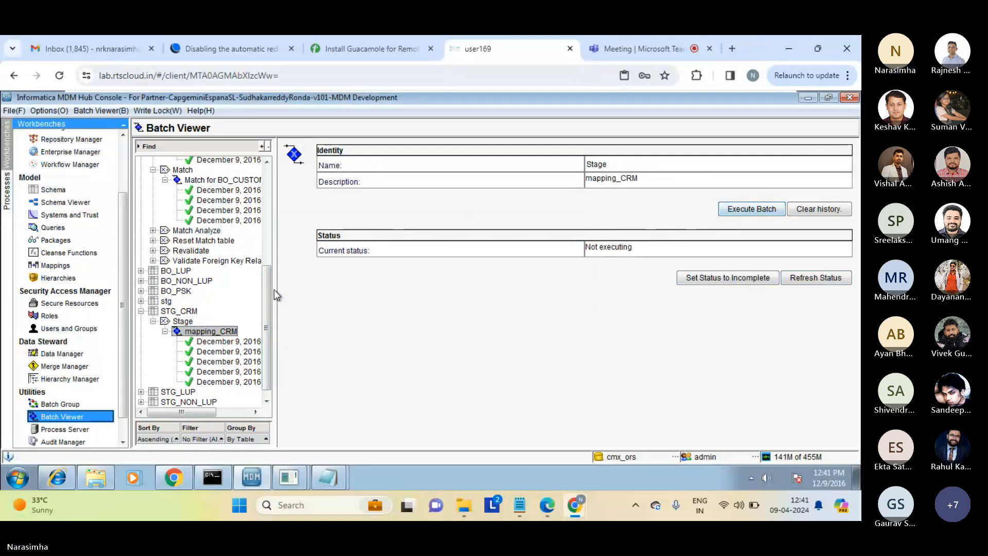
# Step: Execute the Load from STG_CRM batch job without forcing updates
pyautogui.moveTo(268, 298); pyautogui.dragTo(273, 240)
pyautogui.click(222, 232)
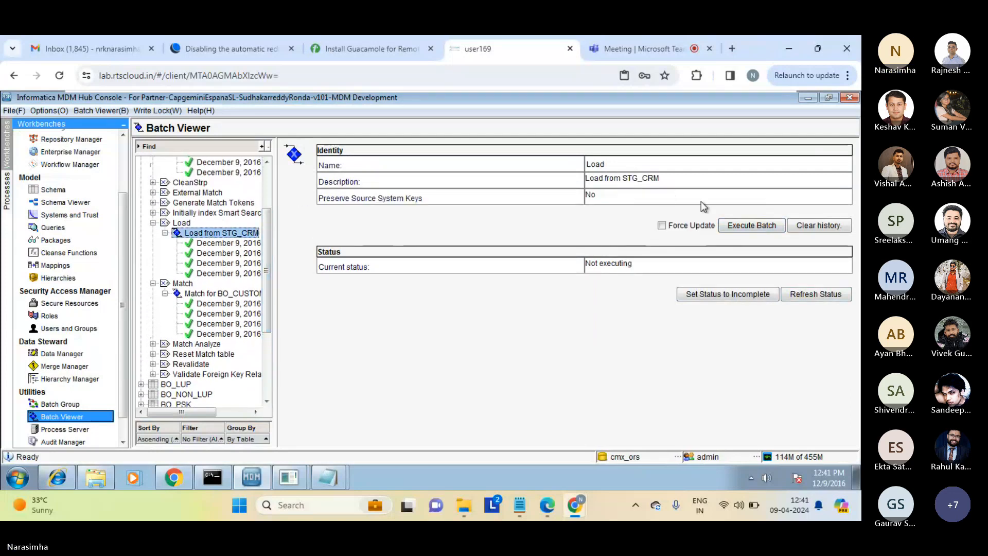
pyautogui.click(753, 225)
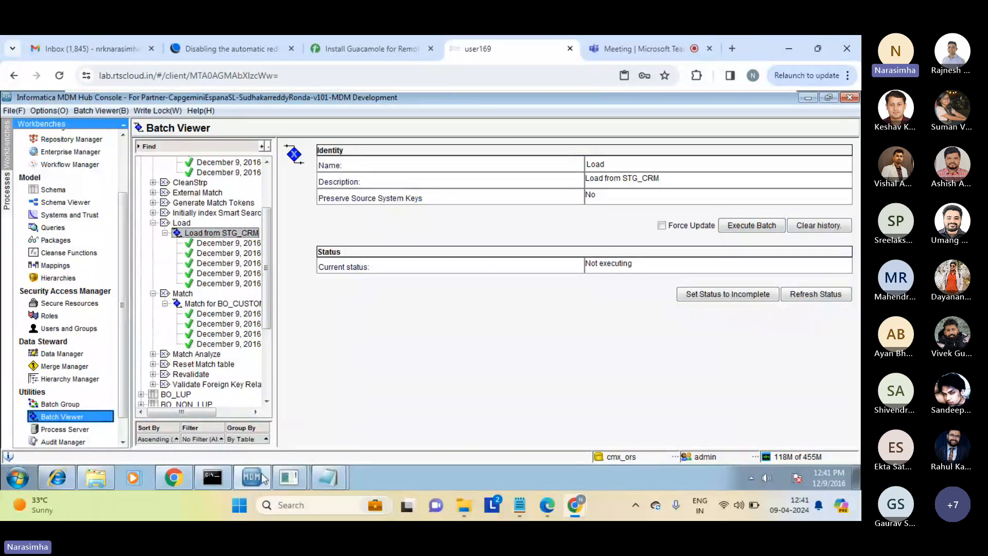
# Step: Switch to Oracle SQL Developer and run the select statement on c_bo_customer to check the loaded records
pyautogui.moveTo(264, 474)
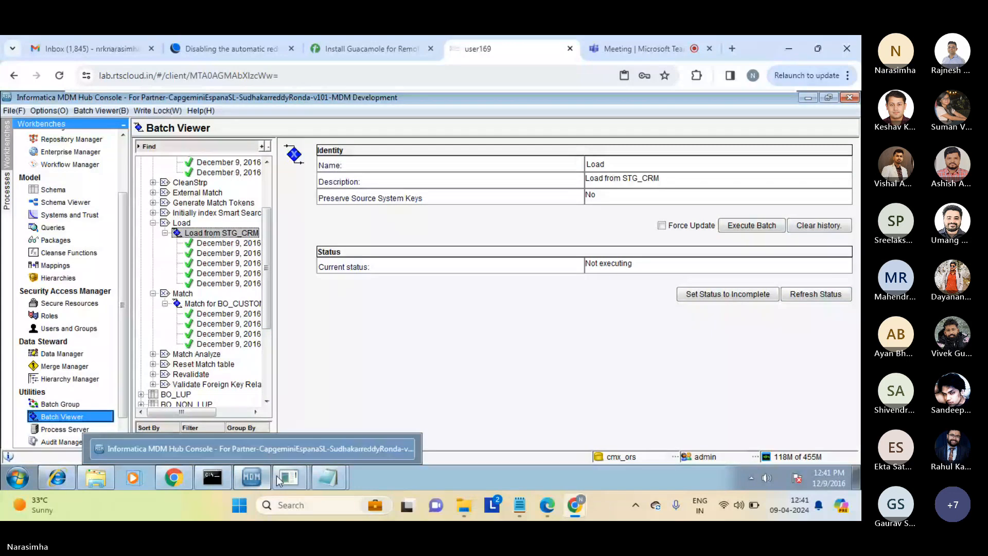
pyautogui.click(289, 478)
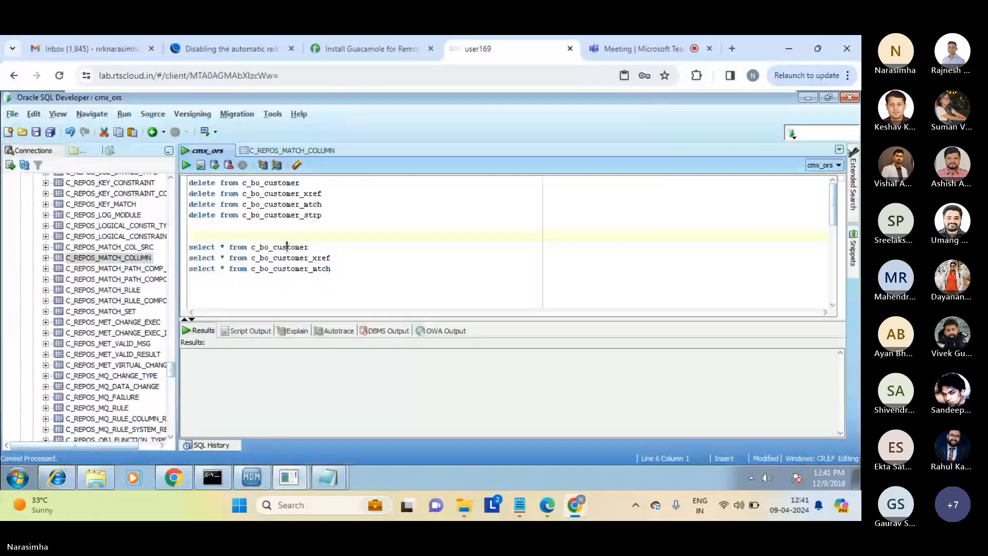
pyautogui.tripleClick(289, 247)
pyautogui.click(186, 165)
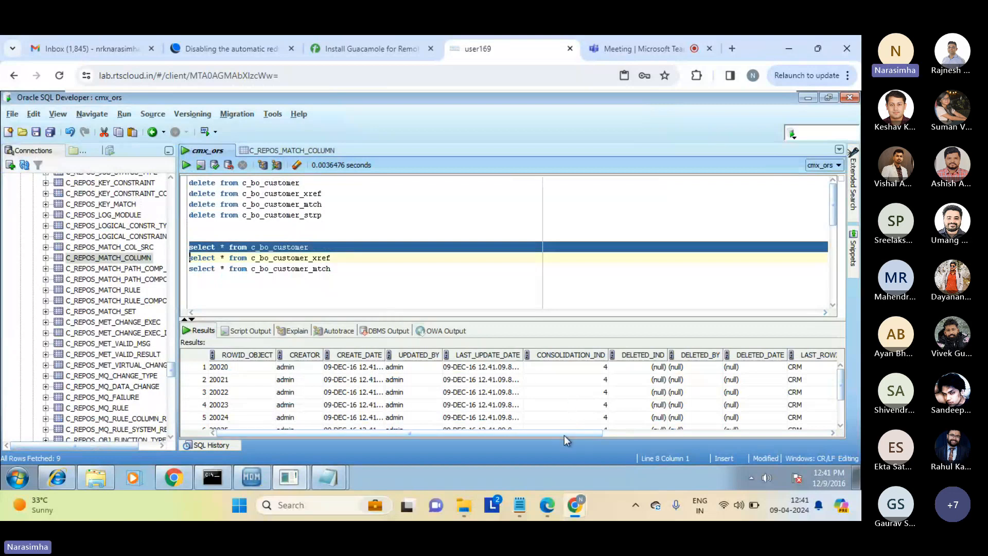
# Step: Switch to the Informatica MDM Hub Console and execute the Match for BO_CUSTOMER batch job with the Default Match Set
pyautogui.click(253, 478)
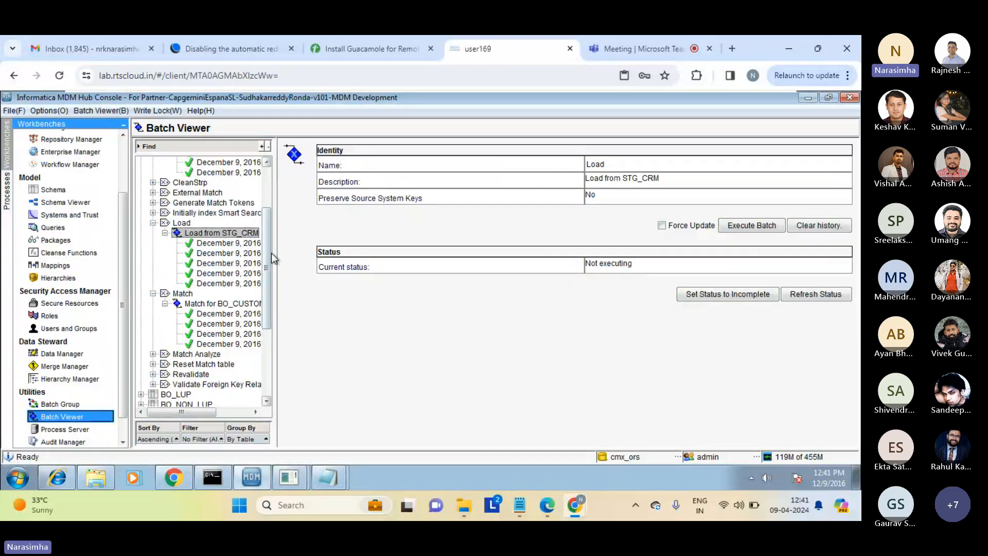
pyautogui.click(229, 304)
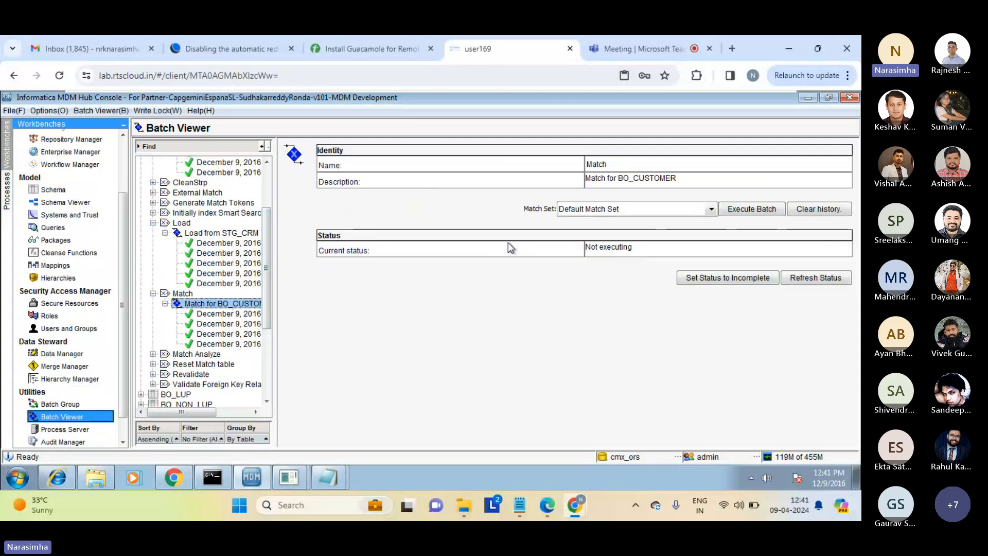
pyautogui.click(736, 210)
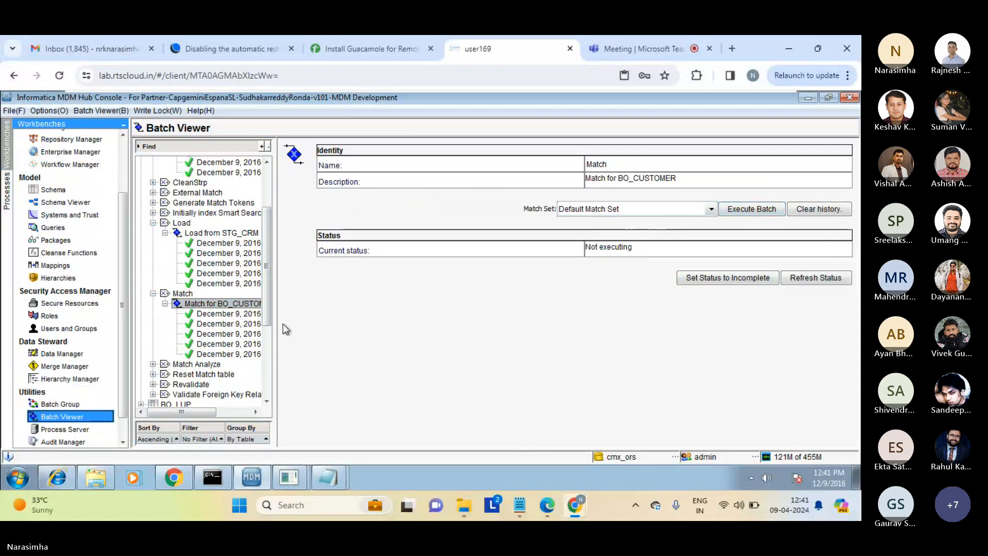
# Step: Open the latest BO_CUSTOMER match run and check its matched records metric
pyautogui.click(223, 313)
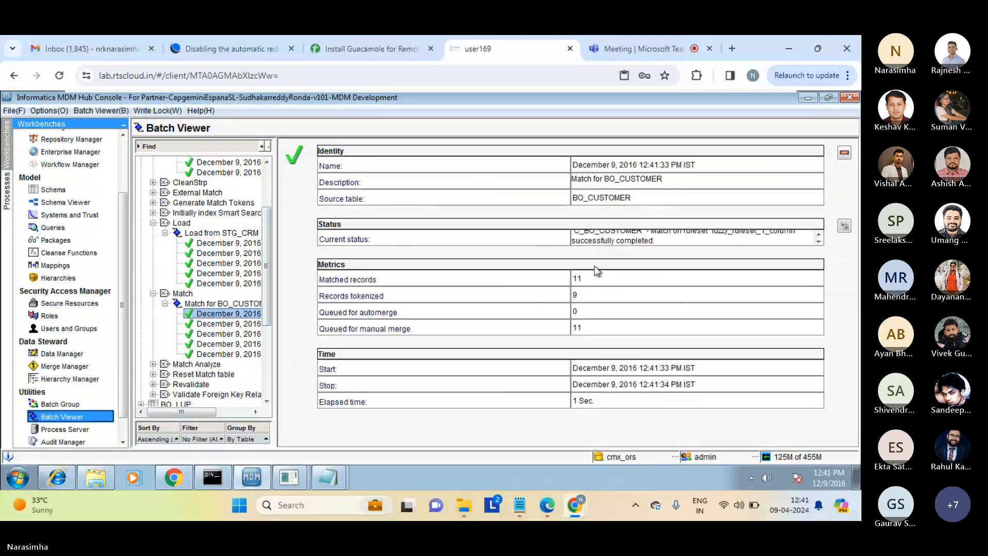
pyautogui.doubleClick(604, 277)
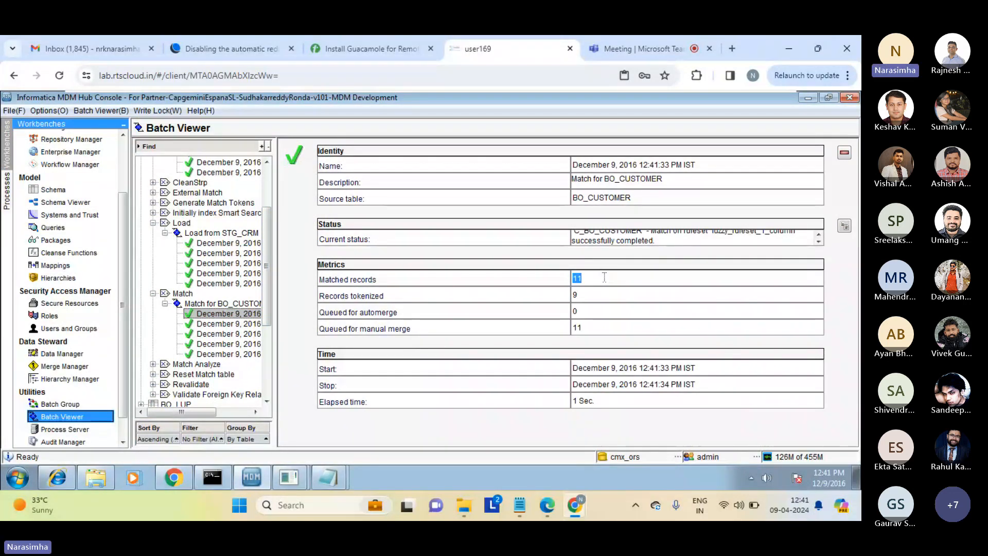
pyautogui.click(604, 277)
# Step: Set up and begin a merge of BO_CUSTOMER in the Merge Manager, using PKG Customer PUT and 50 records for the assignment list
pyautogui.click(64, 366)
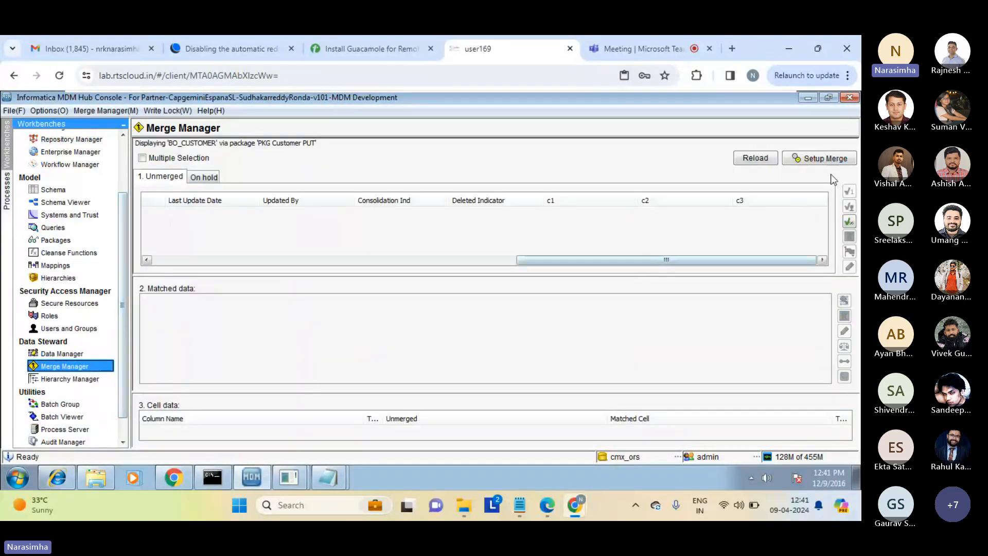
pyautogui.click(831, 159)
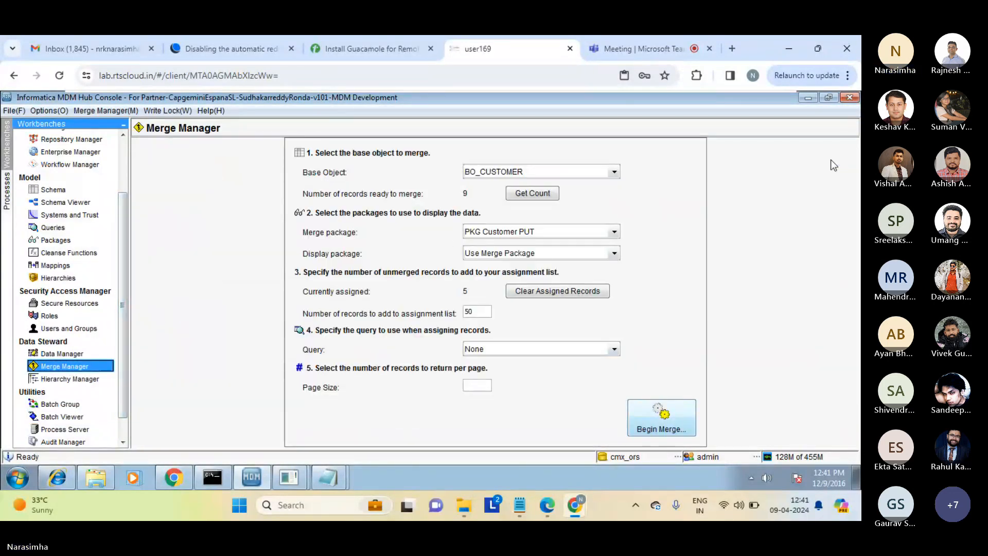
pyautogui.click(670, 427)
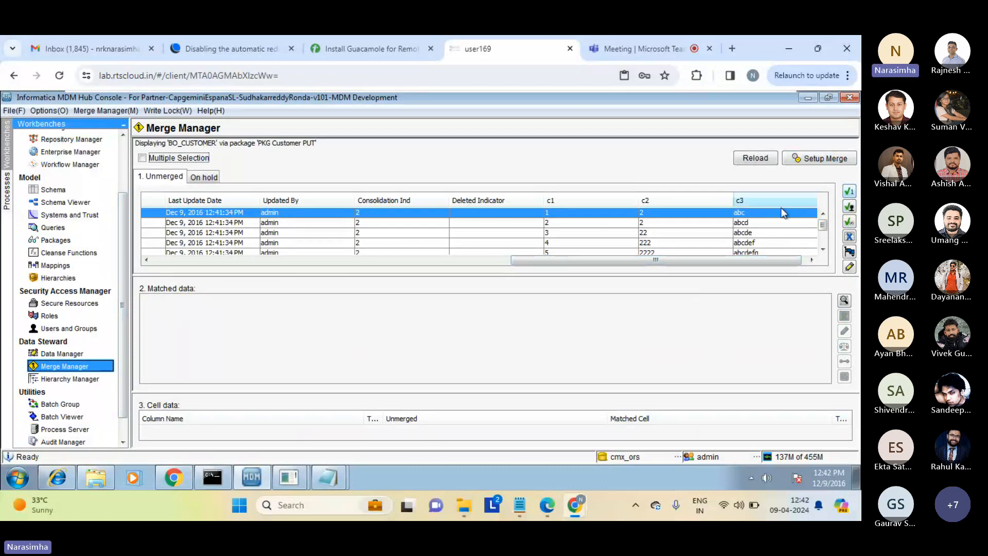
# Step: Accept the unmerged record whose c3 value is abc as unique
pyautogui.click(742, 213)
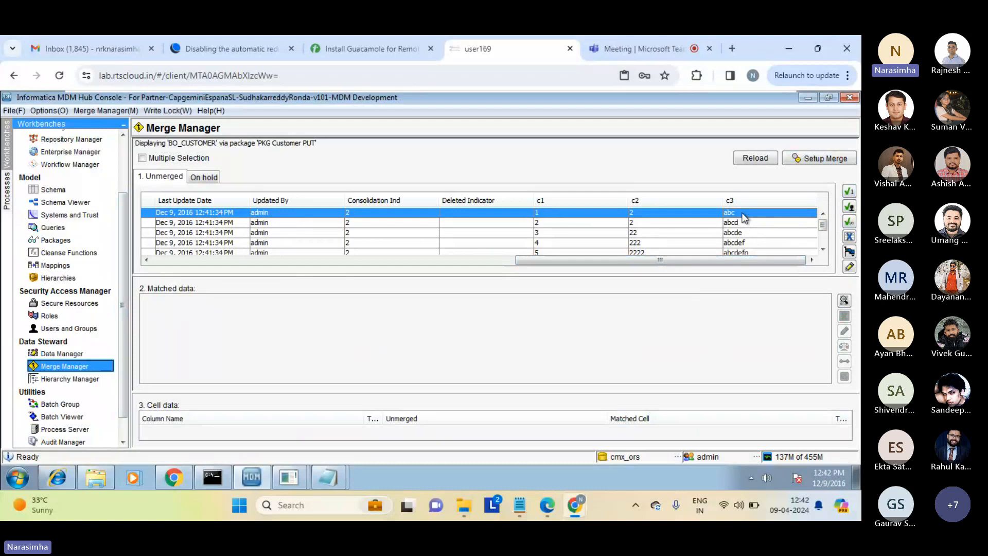
pyautogui.click(850, 192)
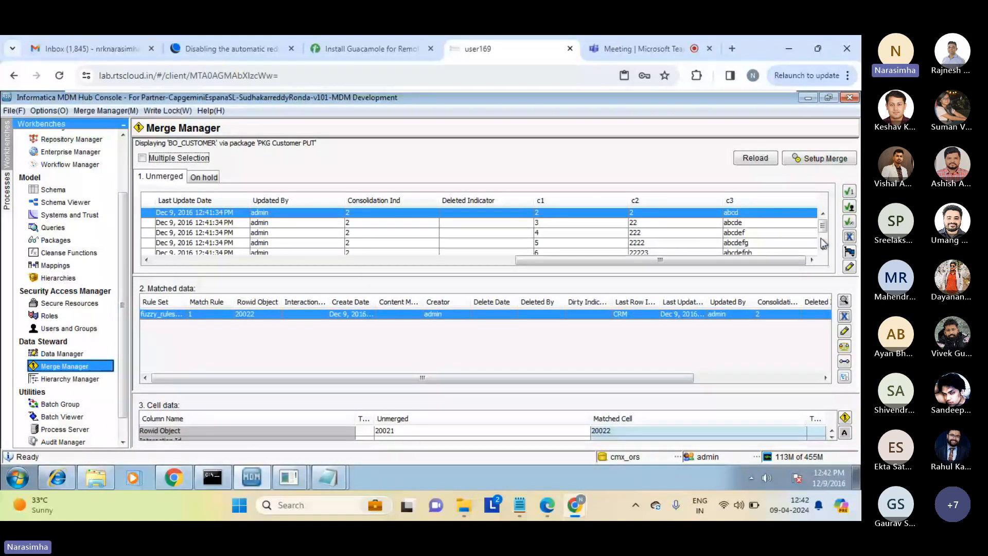
# Step: Review the remaining unmerged records and request accepting all records without a match, moving the confirmation dialog aside unanswered
pyautogui.moveTo(823, 226); pyautogui.dragTo(822, 261)
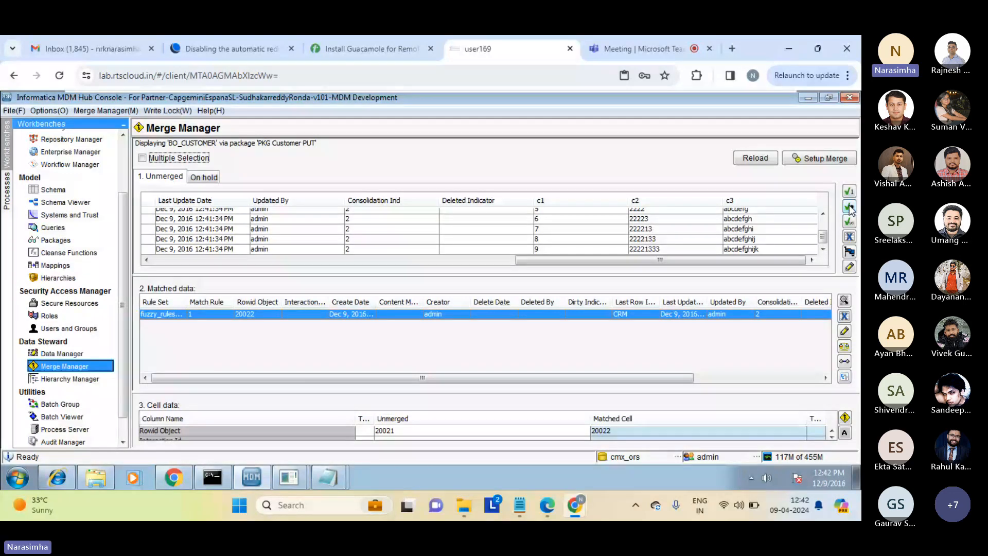
pyautogui.click(849, 207)
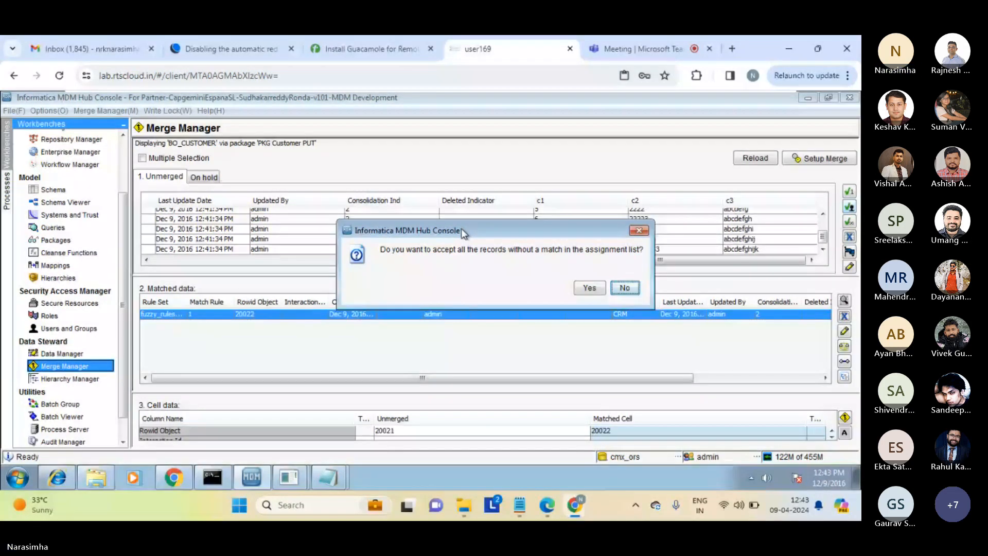
pyautogui.moveTo(462, 233); pyautogui.dragTo(431, 227)
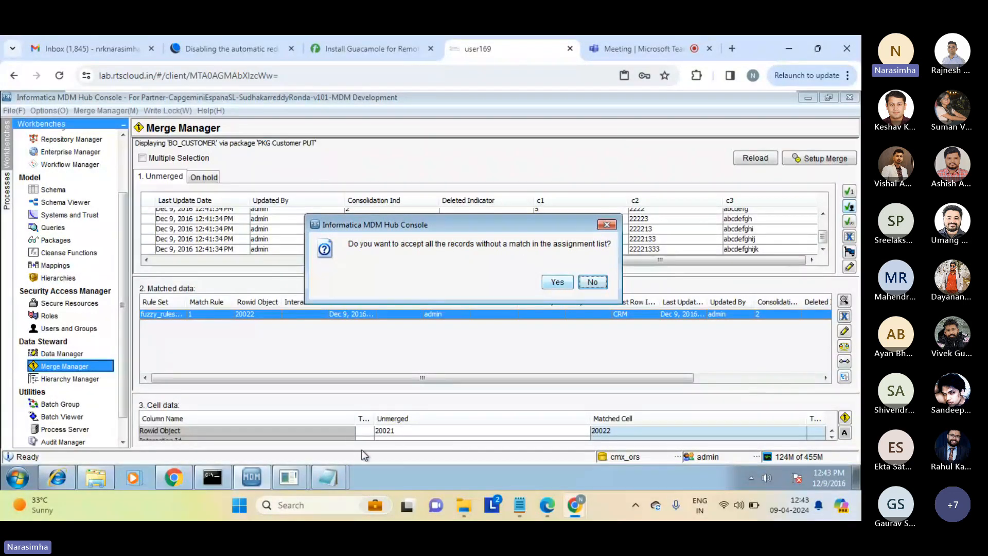
# Step: Switch to Oracle SQL Developer, rerun the select statement on c_bo_customer and check the CONSOLIDATION_IND of every row
pyautogui.click(289, 477)
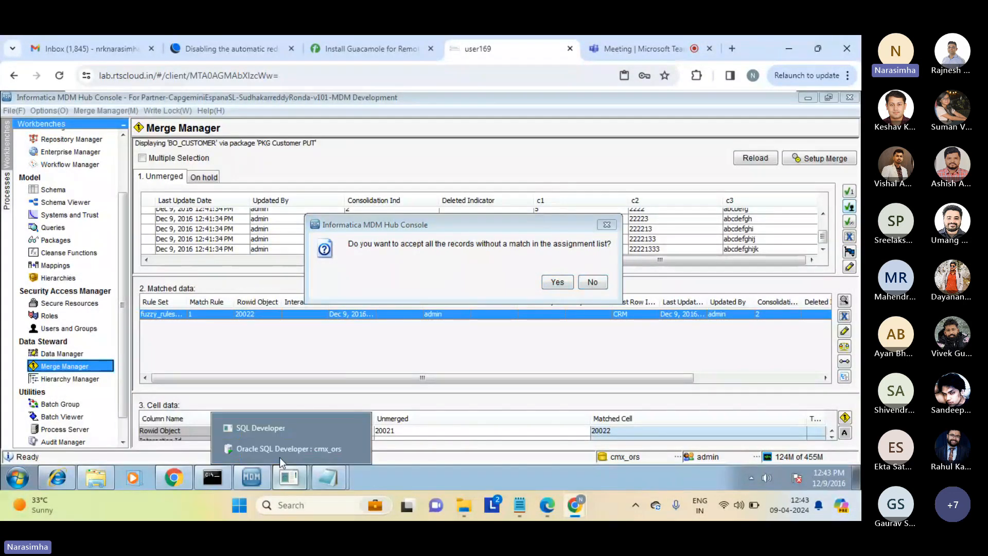
pyautogui.click(273, 427)
pyautogui.moveTo(289, 478)
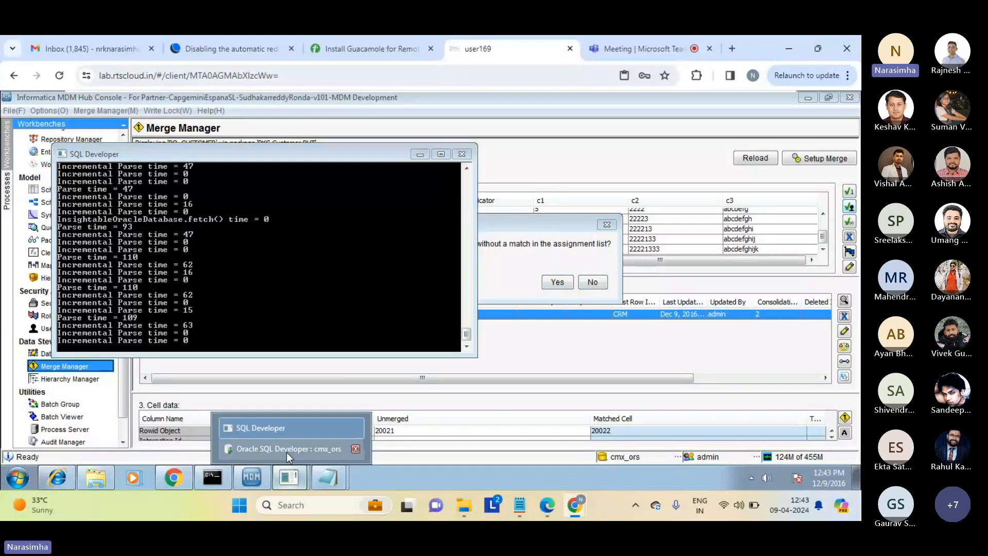
pyautogui.click(286, 449)
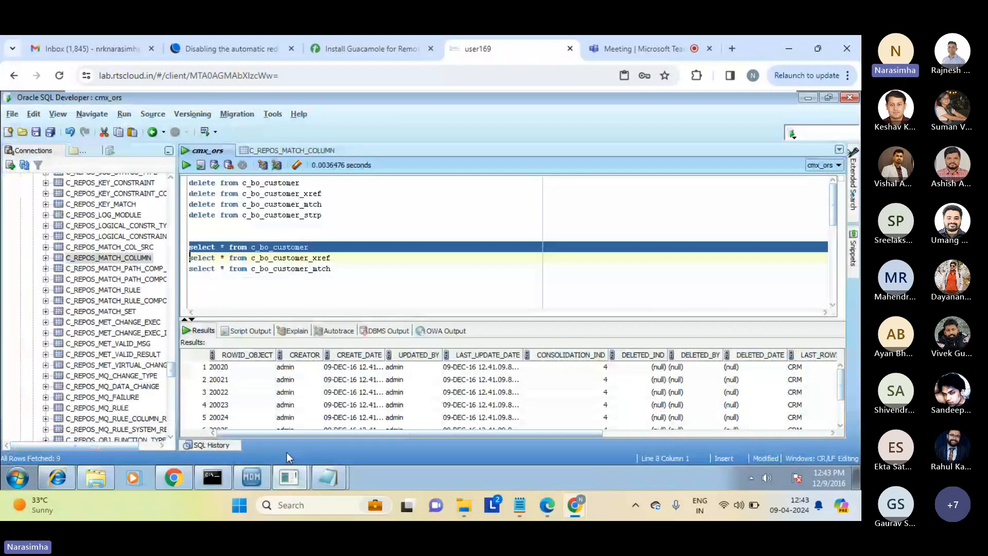
pyautogui.click(186, 165)
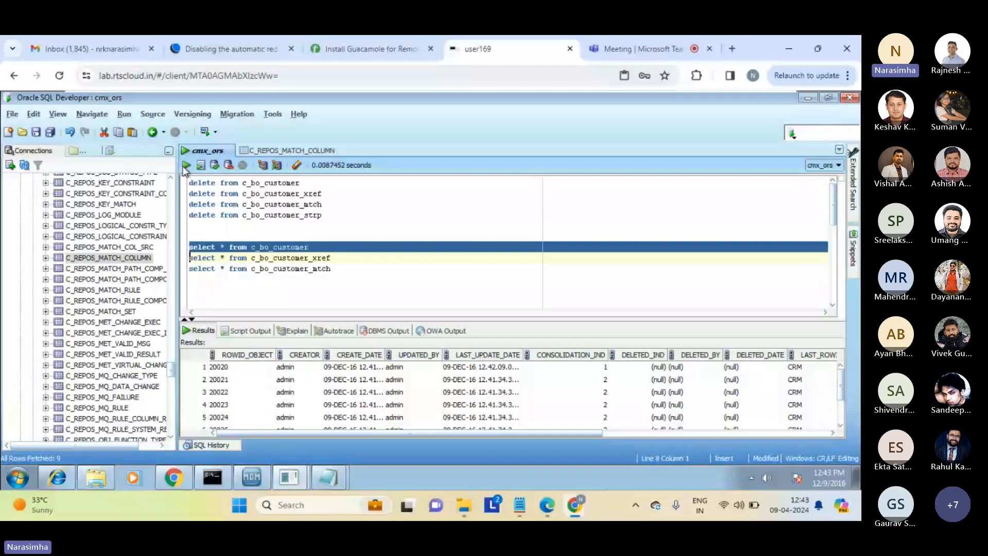
pyautogui.scroll(-2, 524, 366)
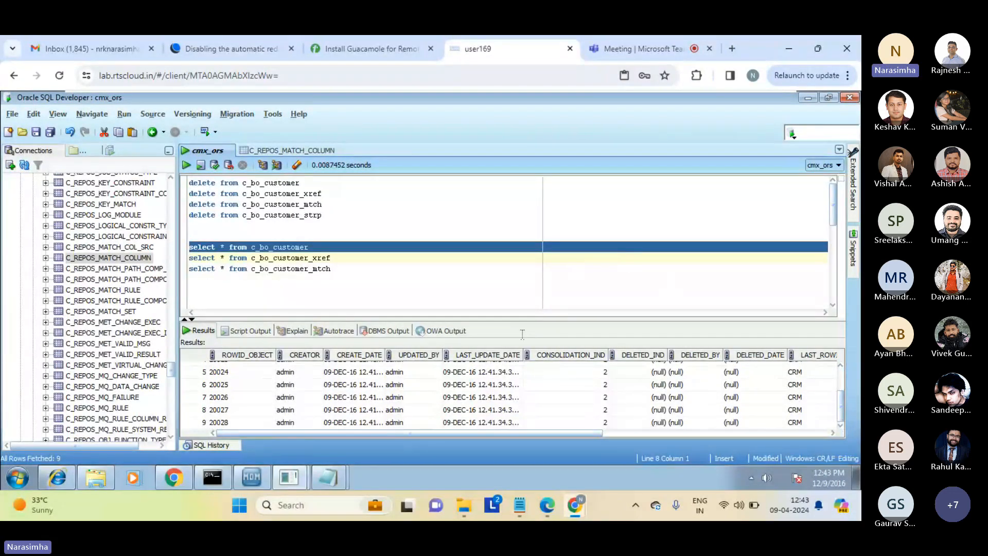
# Step: Return to the Informatica MDM Hub Console and confirm accepting all records without a match in the assignment list, closing the finished process dialog
pyautogui.click(263, 481)
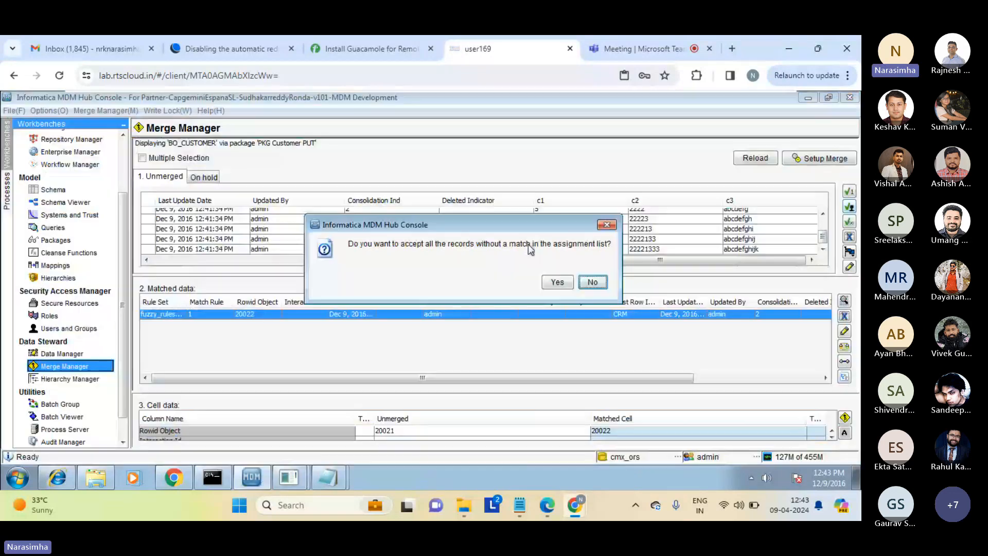
pyautogui.click(557, 283)
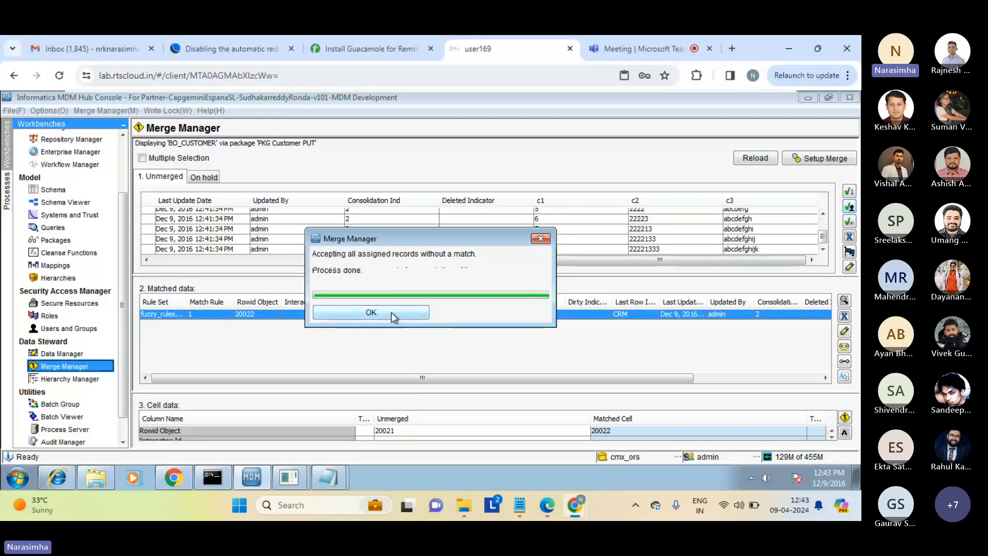
pyautogui.click(391, 313)
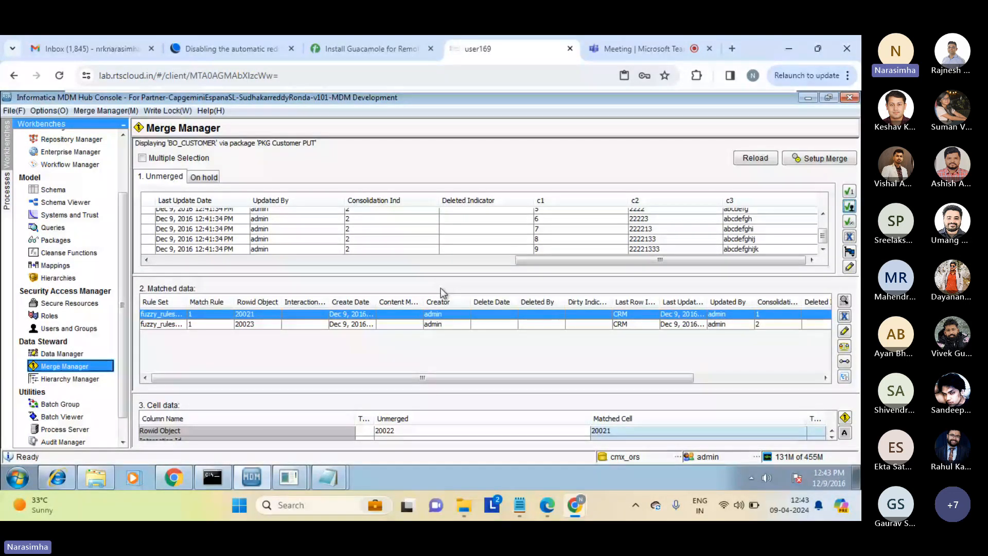
# Step: Switch to Oracle SQL Developer, rerun the select statement on c_bo_customer and inspect the CONSOLIDATION_IND column, including the row for ROWID_OBJECT 20021
pyautogui.click(288, 478)
pyautogui.click(283, 450)
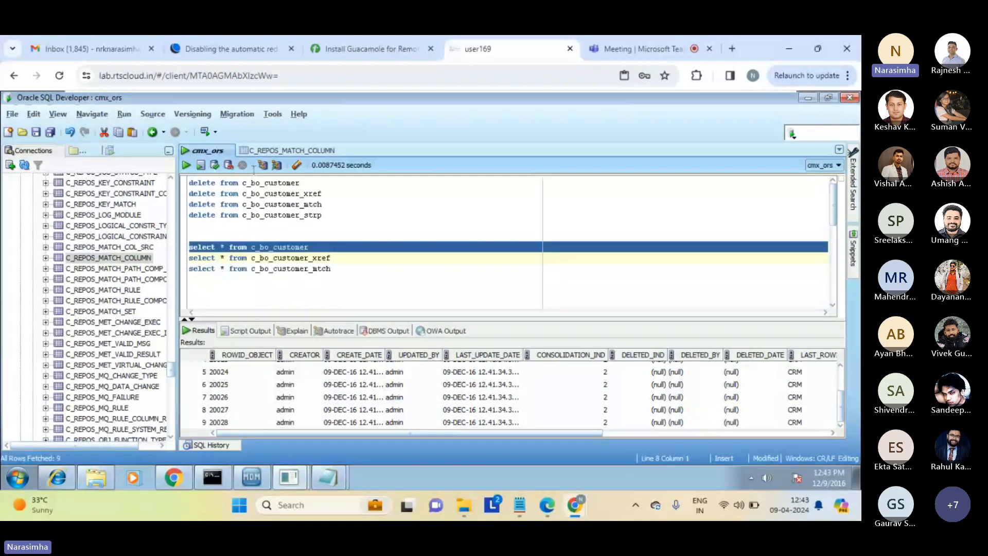
pyautogui.hotkey('ctrl', 'Return')
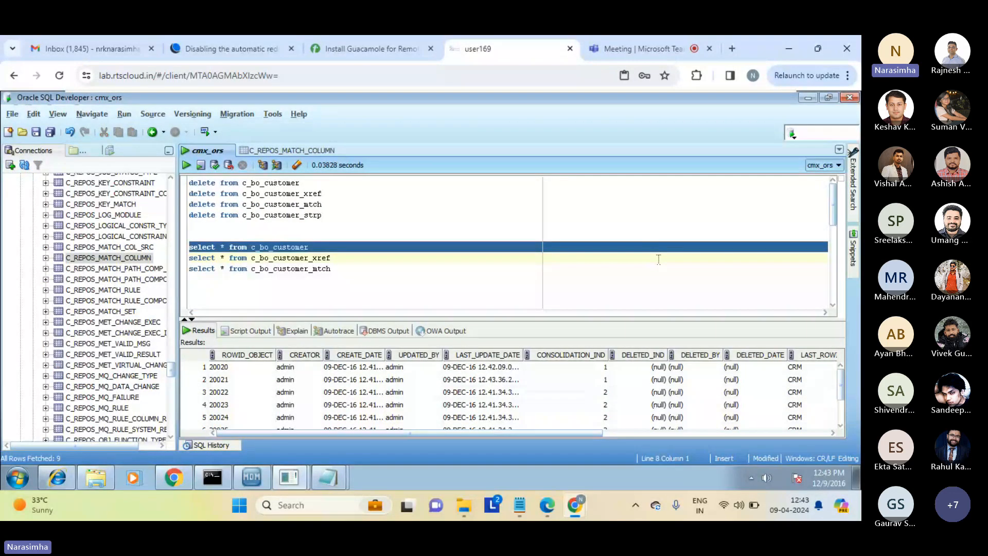
pyautogui.scroll(-2, 836, 376)
pyautogui.click(597, 381)
pyautogui.moveTo(579, 433); pyautogui.dragTo(582, 434)
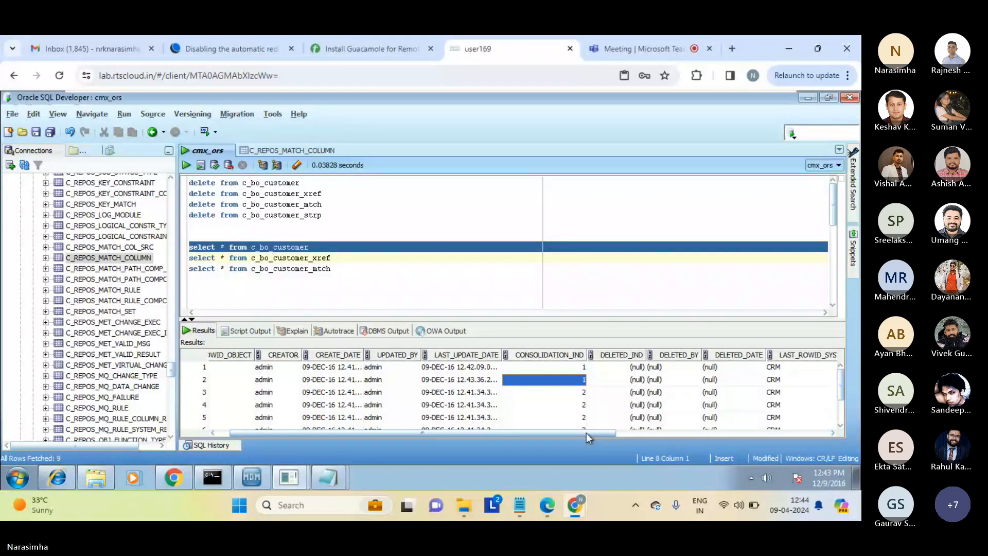
pyautogui.moveTo(586, 433); pyautogui.dragTo(475, 434)
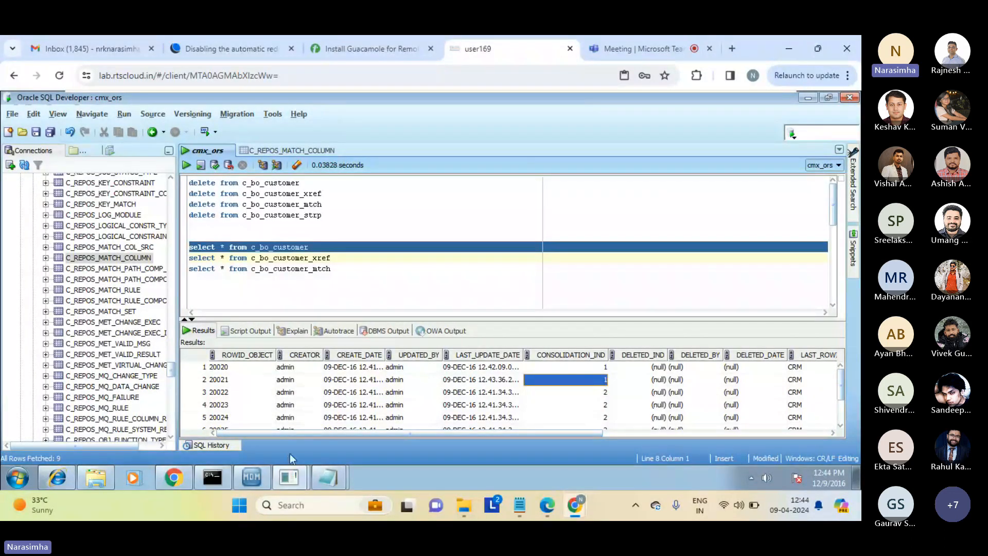
# Step: Switch to the MDM Hub Console and accept all records without a match, confirming the request and closing the process dialog
pyautogui.click(282, 480)
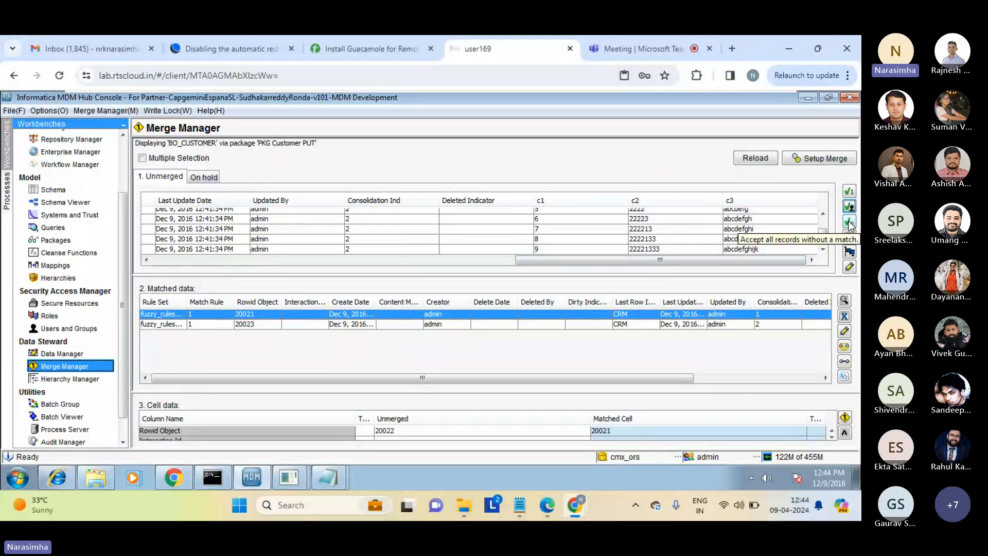
pyautogui.click(849, 224)
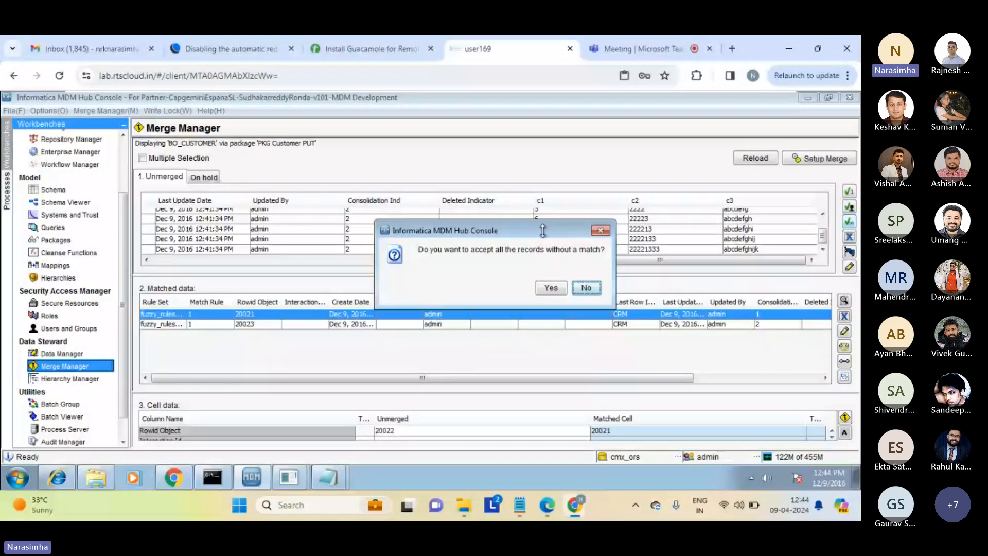
pyautogui.moveTo(542, 231); pyautogui.dragTo(531, 173)
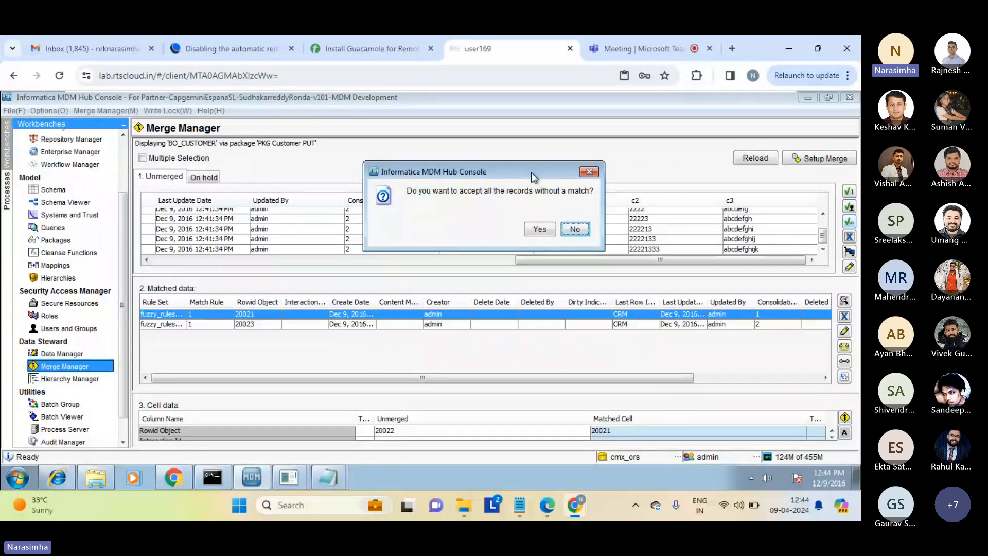
pyautogui.click(538, 231)
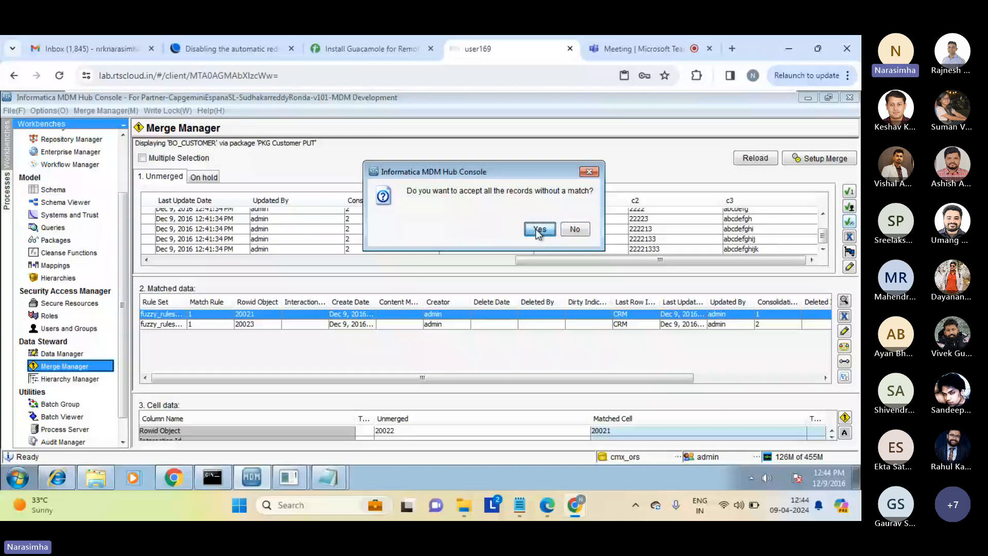
pyautogui.click(538, 231)
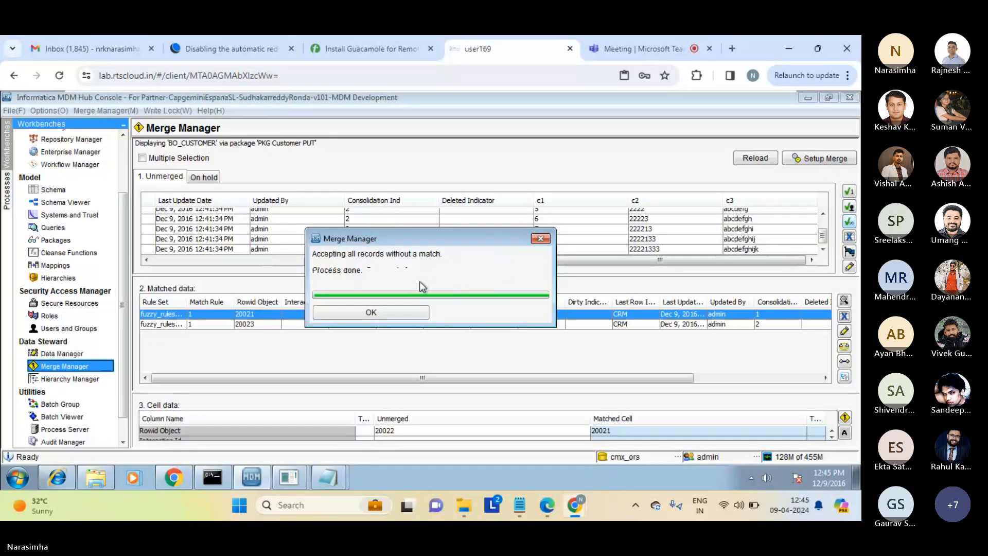
pyautogui.click(385, 310)
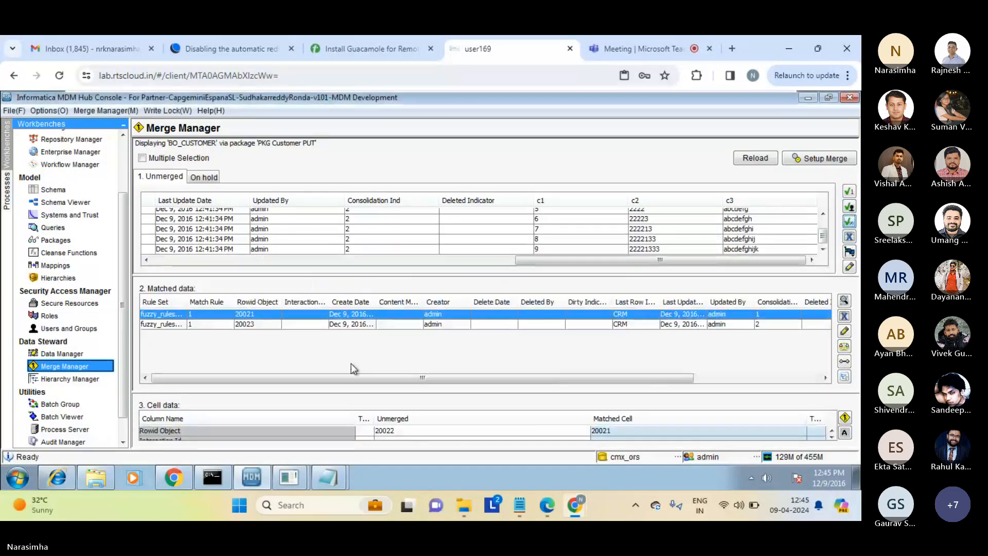
# Step: Switch to Oracle SQL Developer, rerun the c_bo_customer query and check the consolidation indicators from the first row to the last
pyautogui.click(287, 483)
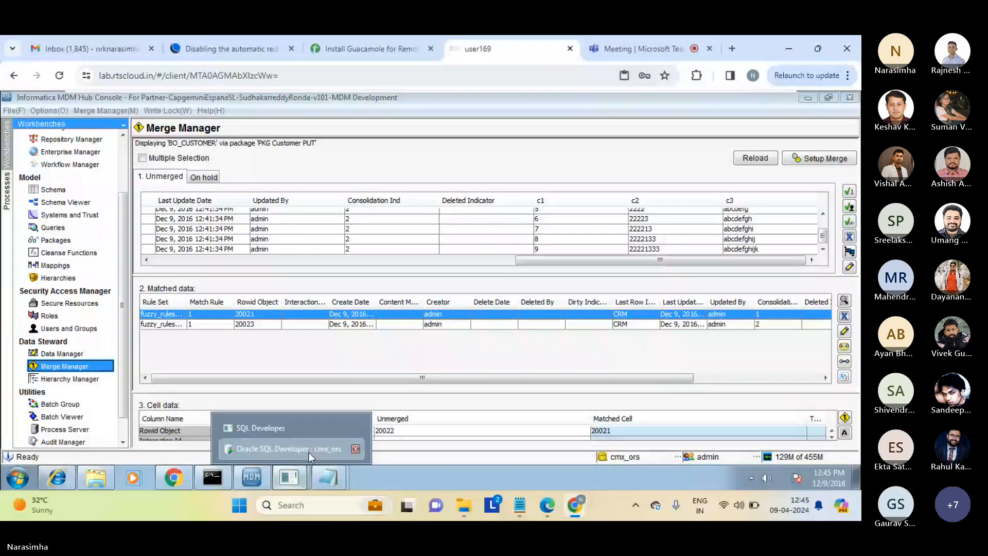
pyautogui.click(308, 452)
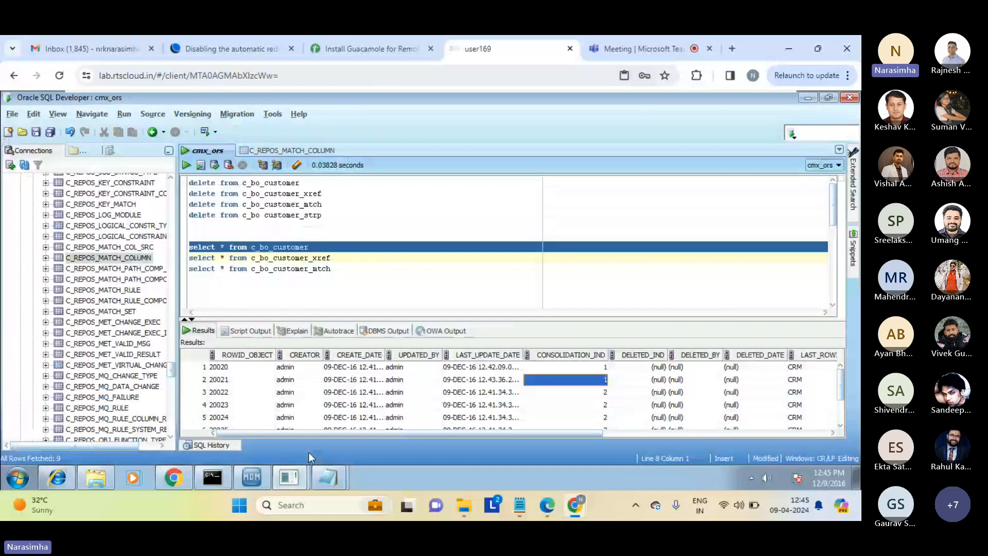
pyautogui.hotkey('ctrl', 'Return')
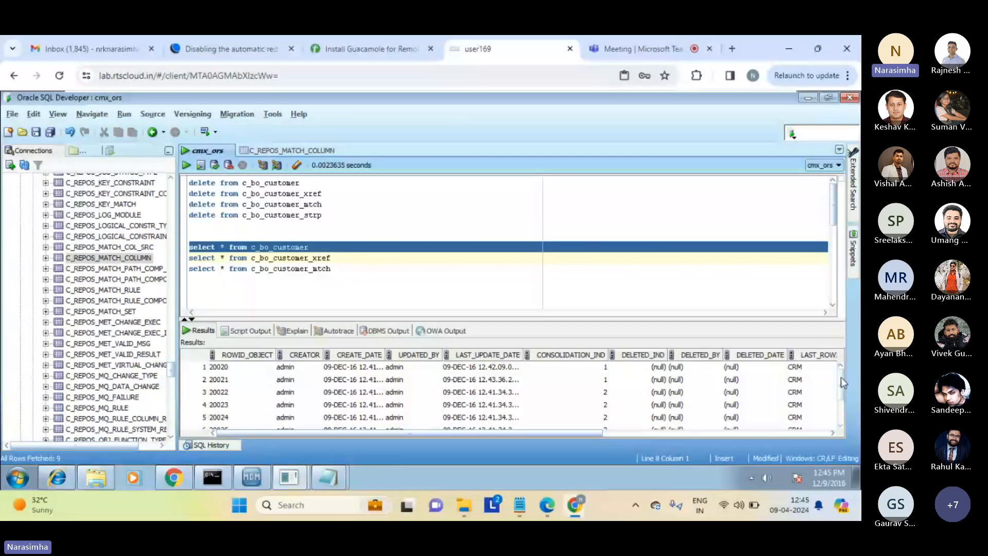
pyautogui.click(842, 426)
pyautogui.click(841, 363)
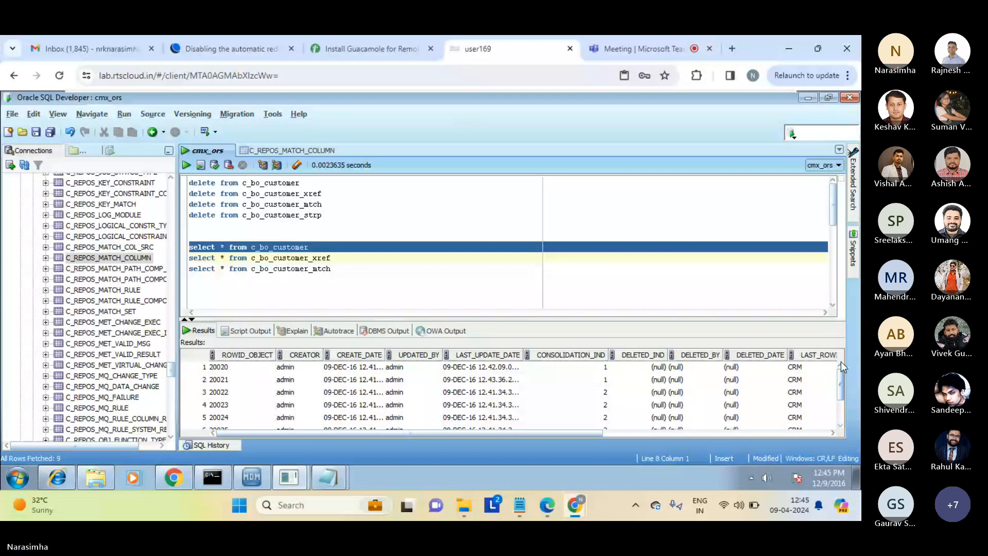
pyautogui.scroll(-2, 841, 362)
# Step: Switch to the MDM Hub Console and examine the cross-references of the unmerged record whose c1 is 7, closing the viewer when done
pyautogui.moveTo(257, 476)
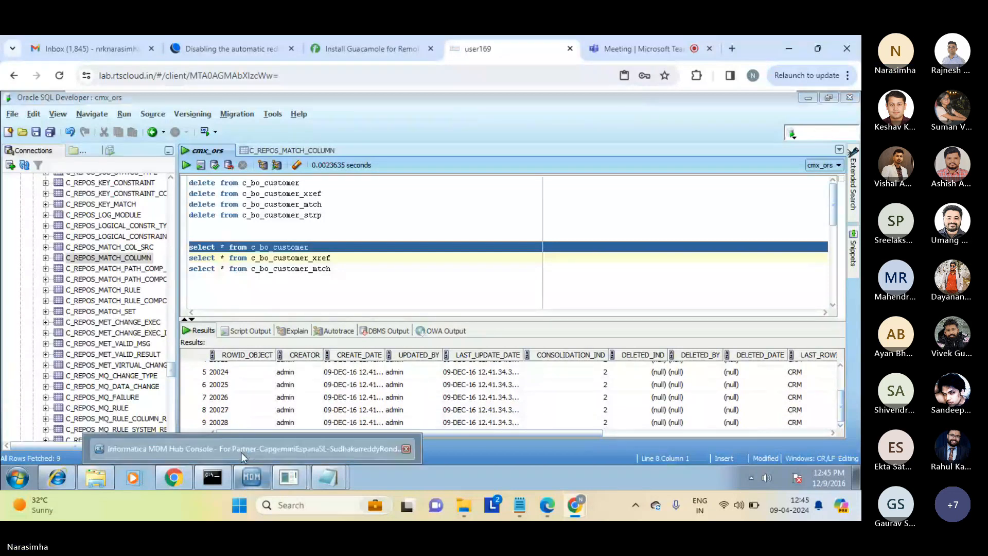
pyautogui.click(241, 452)
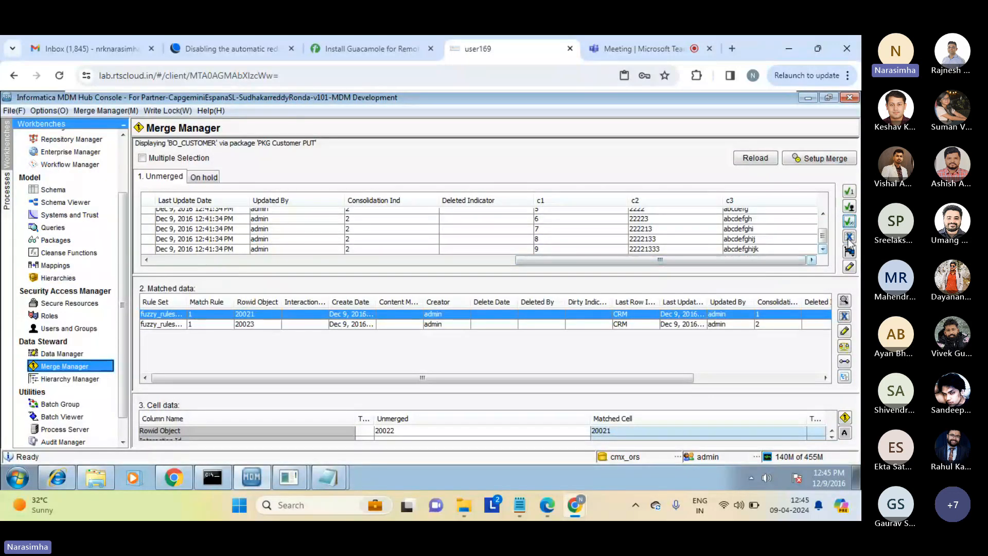
pyautogui.click(701, 228)
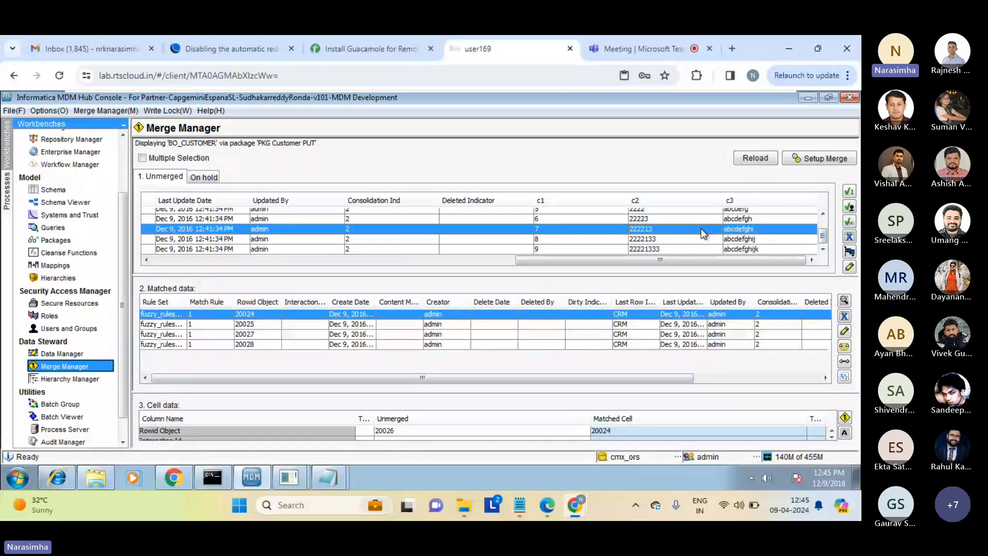
pyautogui.click(849, 236)
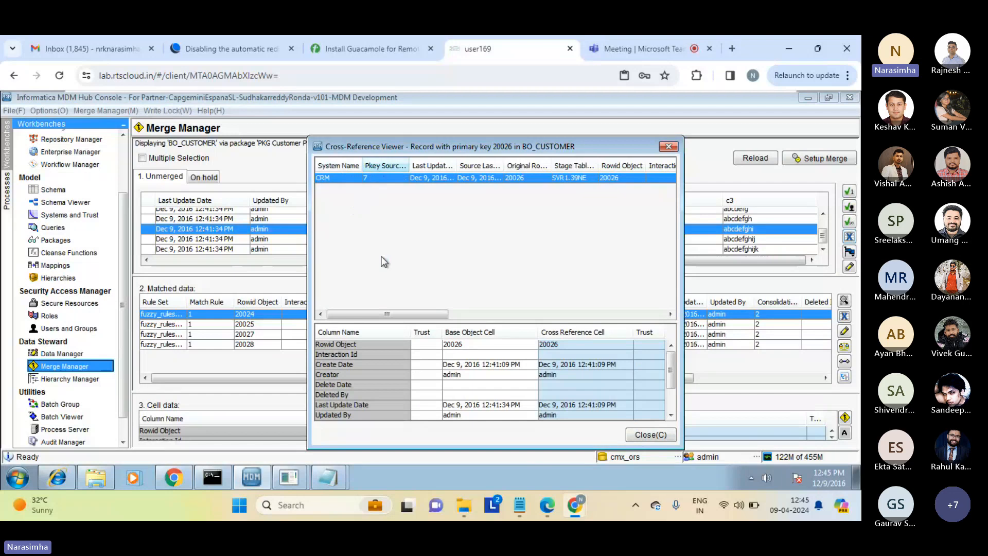
pyautogui.moveTo(393, 313); pyautogui.dragTo(369, 293)
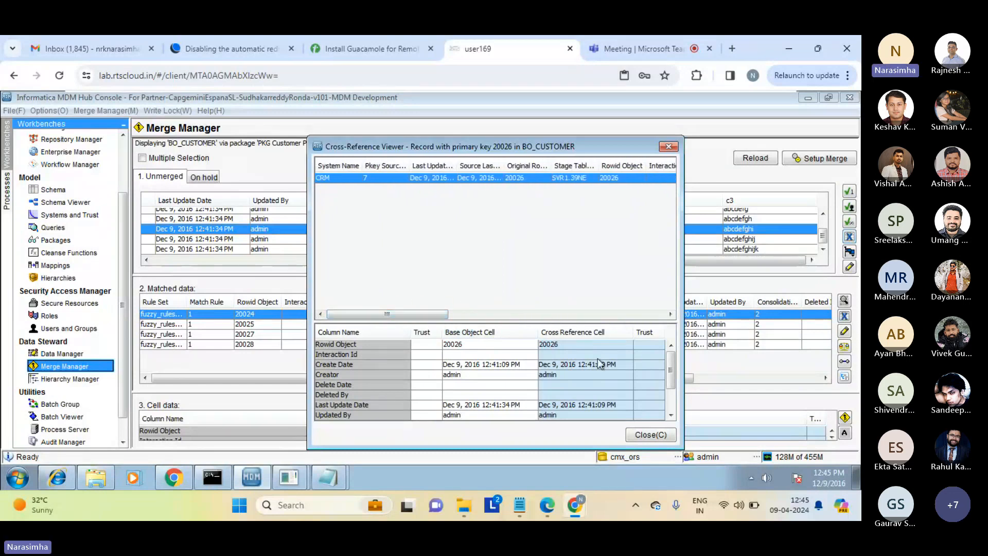
pyautogui.click(639, 432)
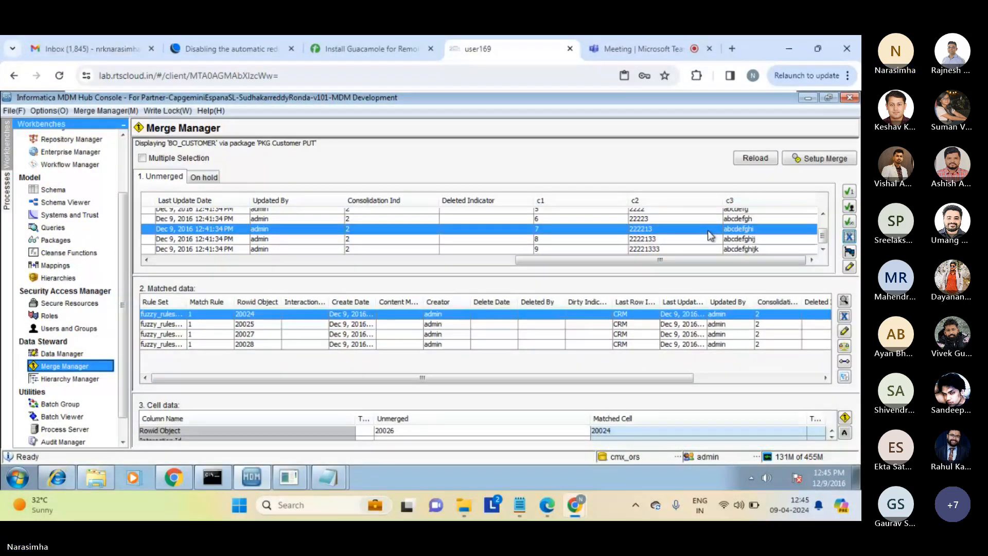
pyautogui.click(850, 267)
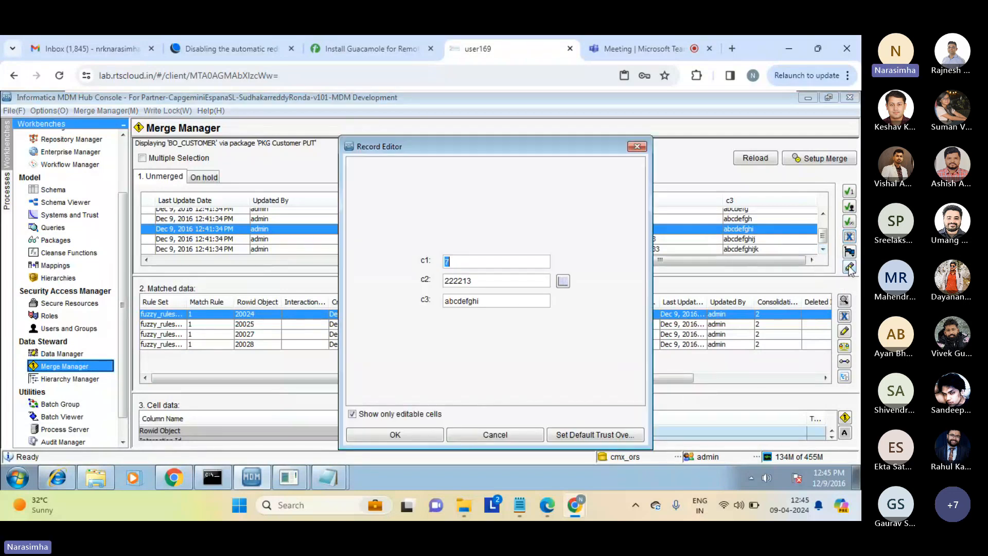
pyautogui.click(488, 259)
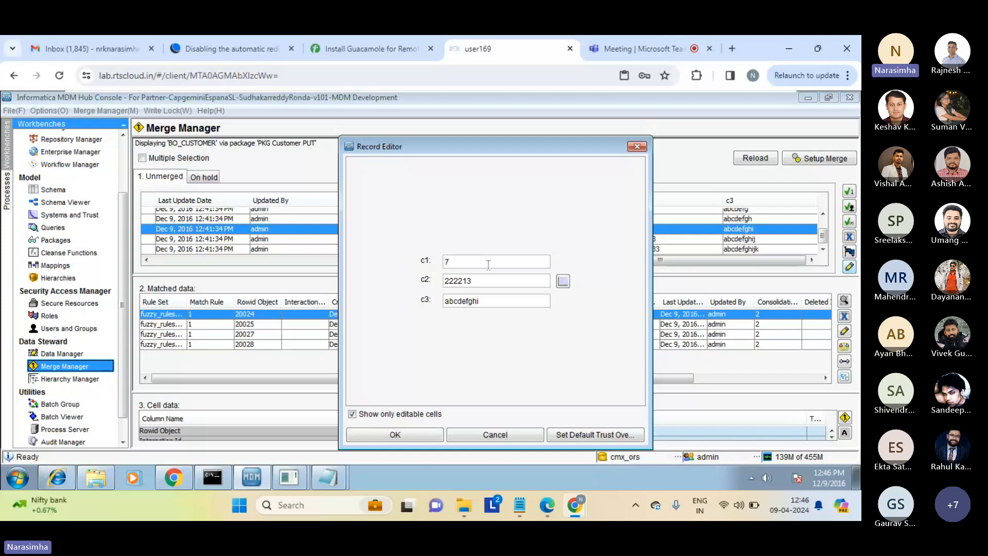
pyautogui.click(488, 277)
pyautogui.click(488, 276)
pyautogui.write('3333')
pyautogui.doubleClick(469, 278)
pyautogui.click(403, 435)
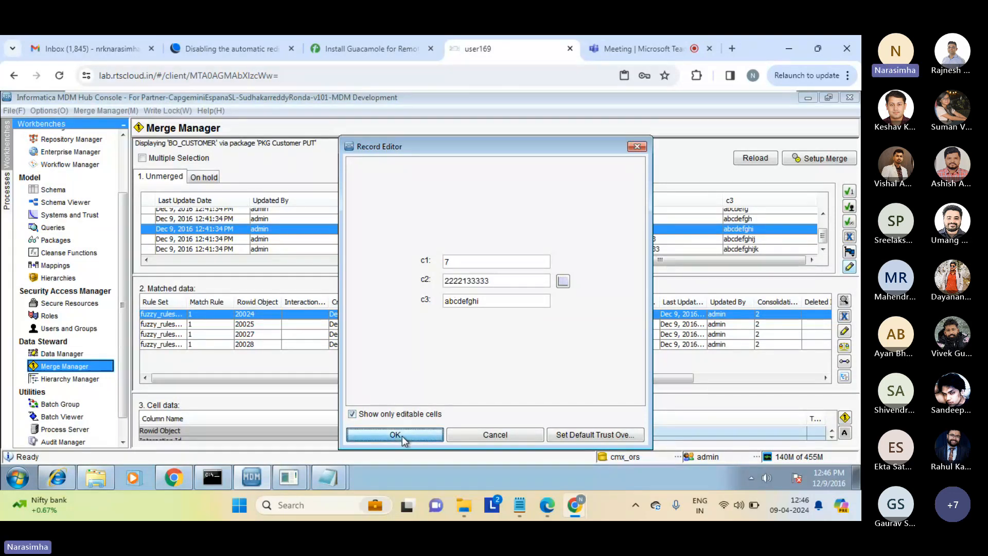
pyautogui.press('Return')
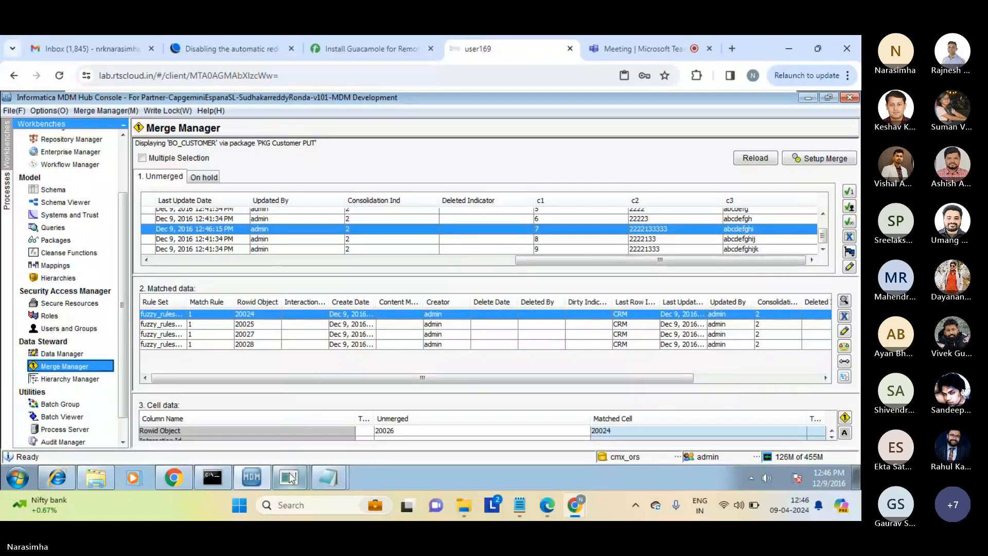
# Step: Switch to Oracle SQL Developer and rerun the select statement on c_bo_customer to review the rows after the record edit
pyautogui.moveTo(291, 477)
pyautogui.click(283, 448)
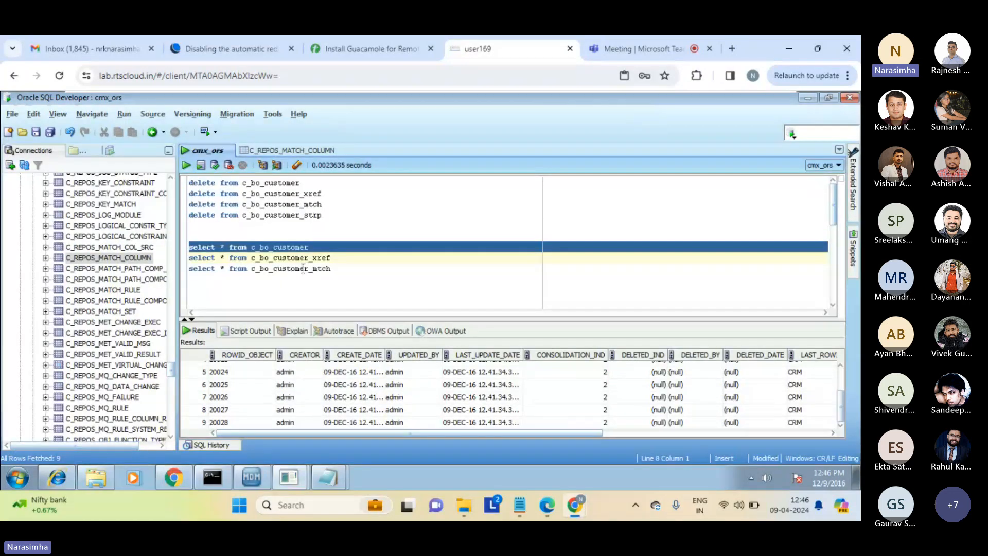
pyautogui.click(185, 166)
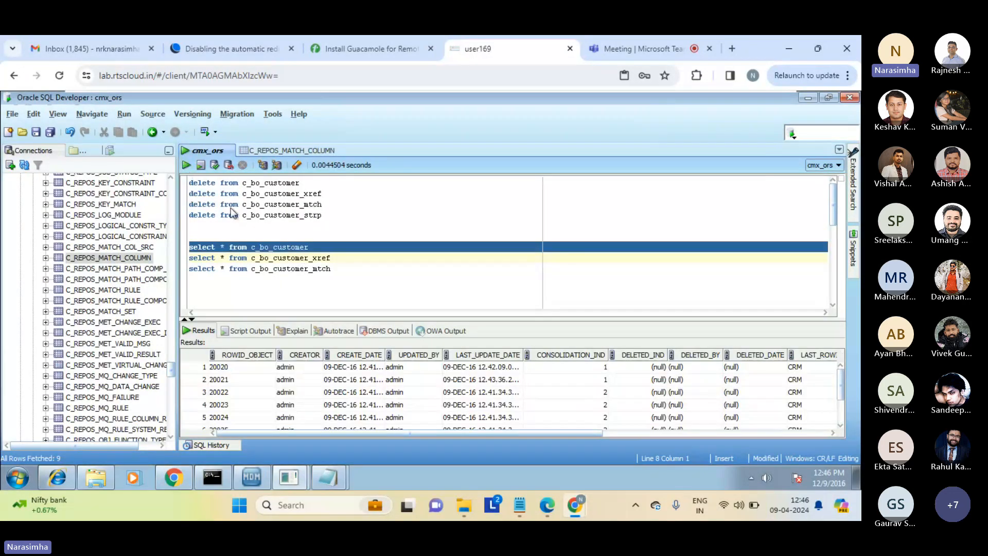
pyautogui.click(325, 384)
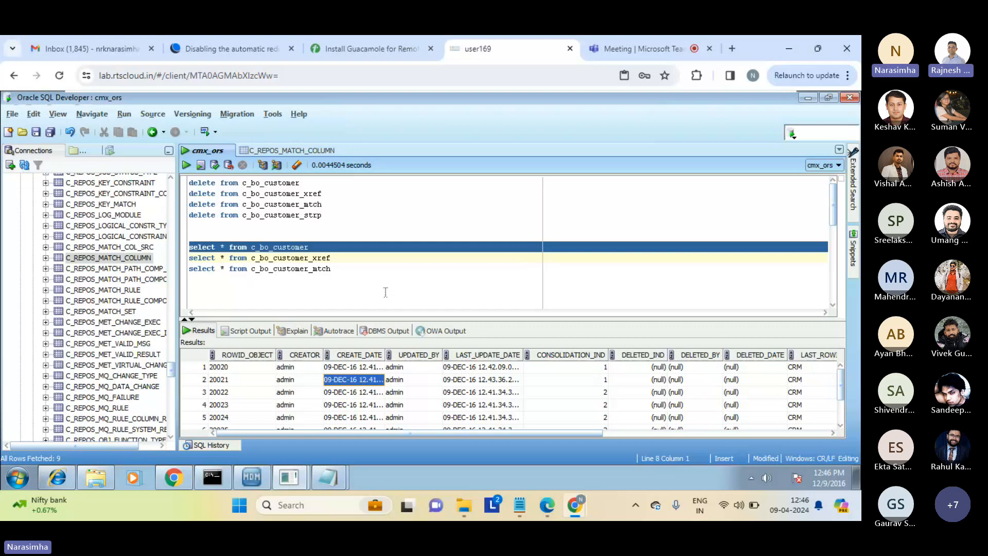
pyautogui.click(355, 282)
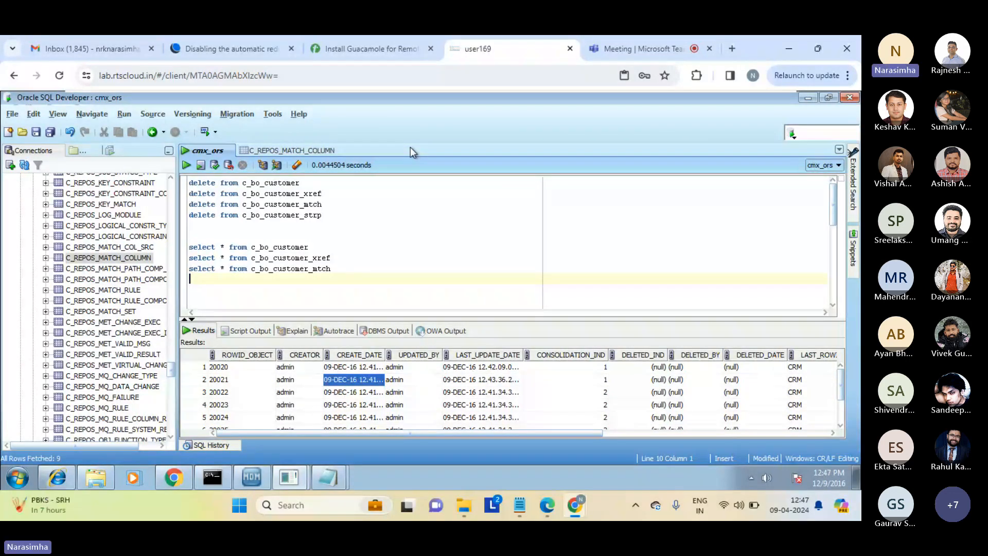
# Step: Return to the MDM Hub Console, view the flagging options for the edited record and open its cross-references
pyautogui.click(251, 478)
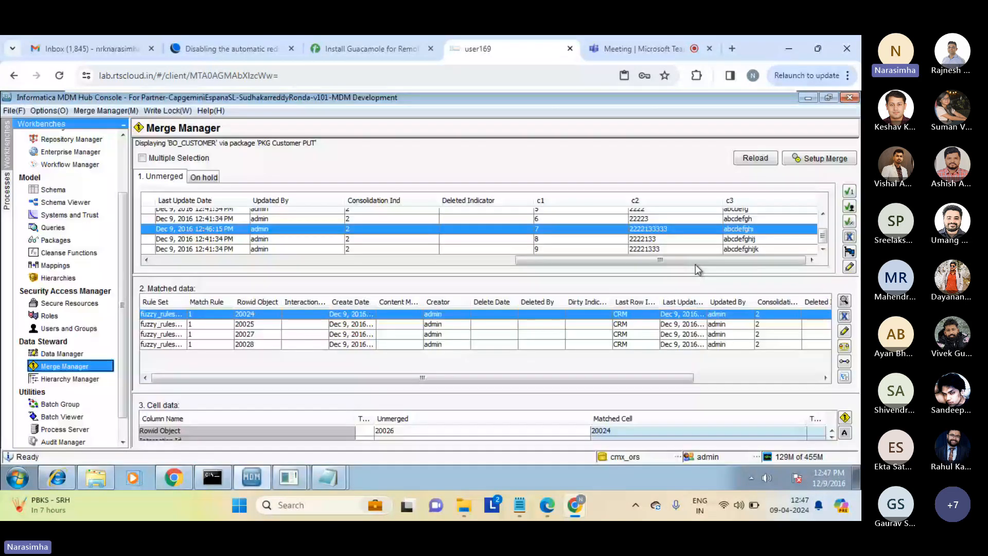
pyautogui.click(848, 252)
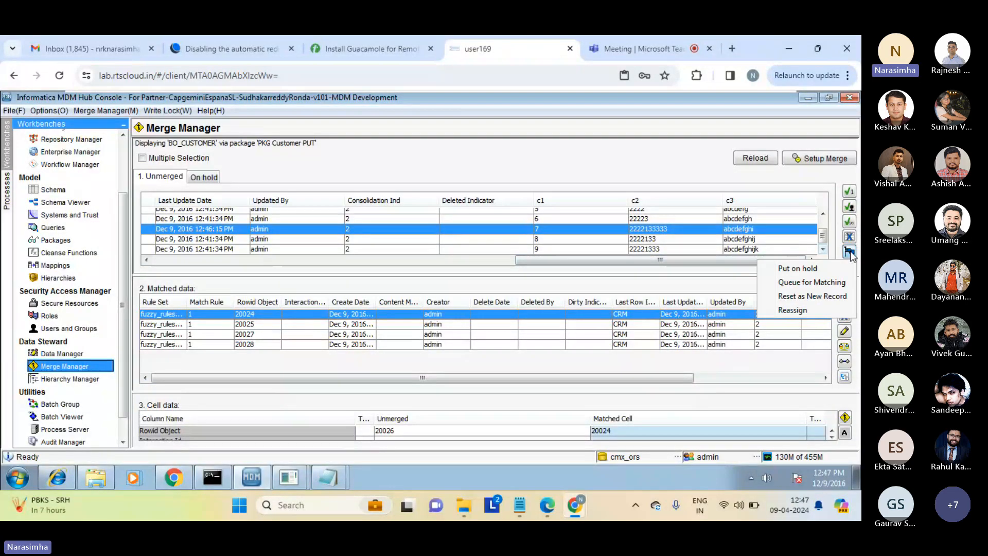
pyautogui.click(750, 232)
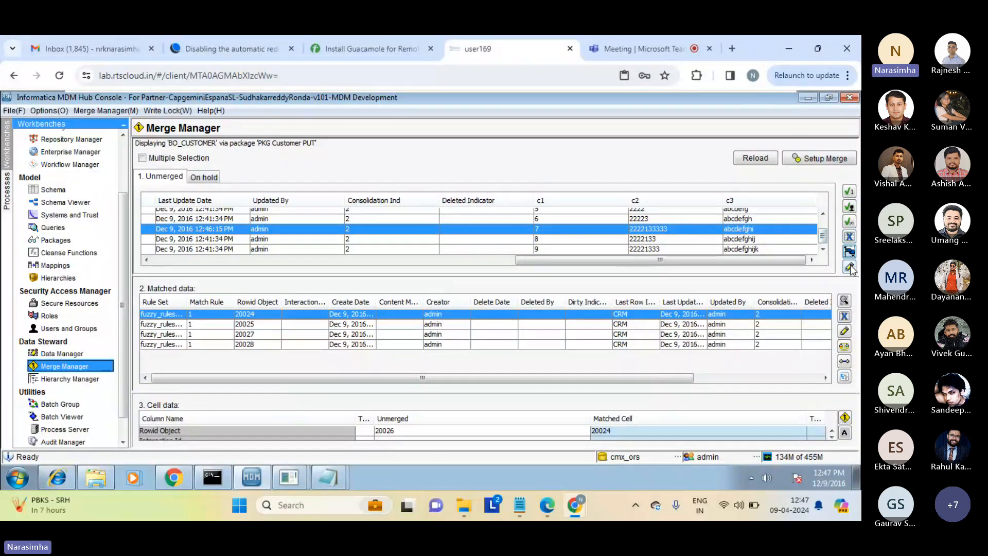
pyautogui.click(849, 238)
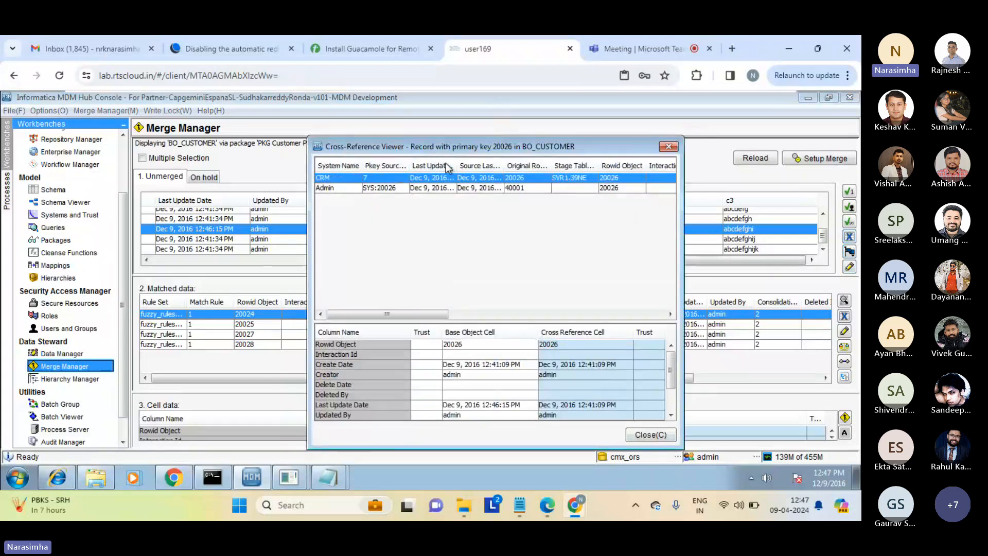
# Step: Examine the Admin cross-reference of the edited record across its columns, including c2 and source system, and close the viewer
pyautogui.moveTo(508, 149); pyautogui.dragTo(449, 193)
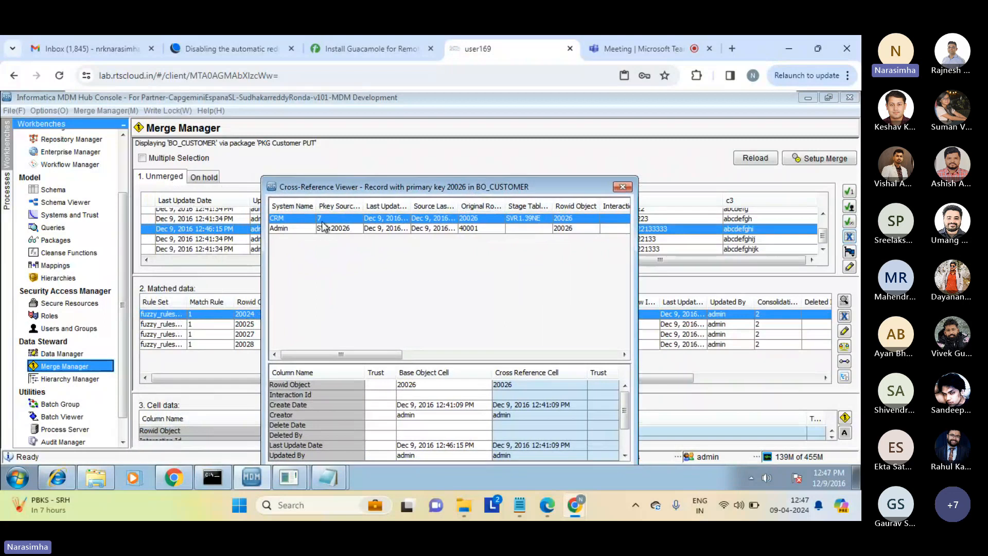
pyautogui.click(293, 228)
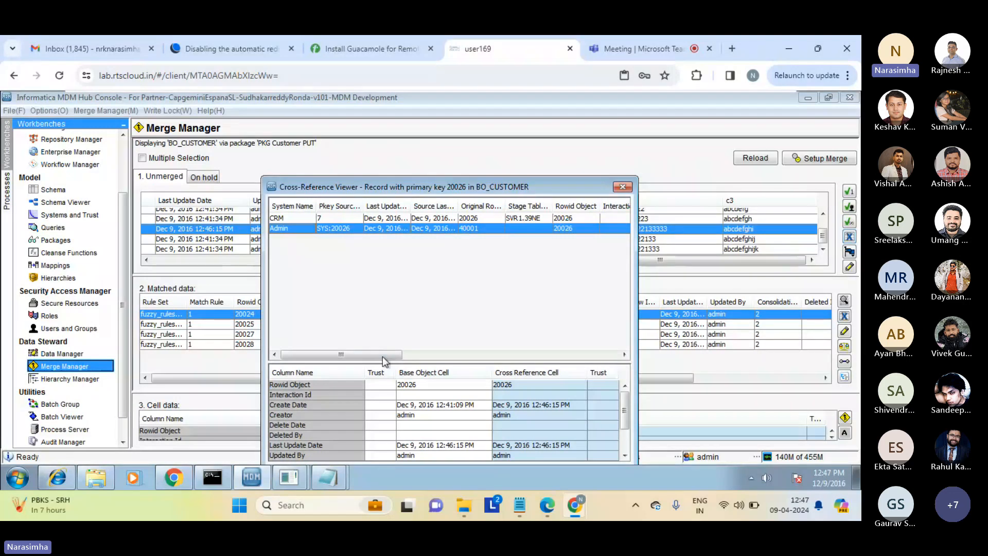
pyautogui.moveTo(381, 355); pyautogui.dragTo(597, 358)
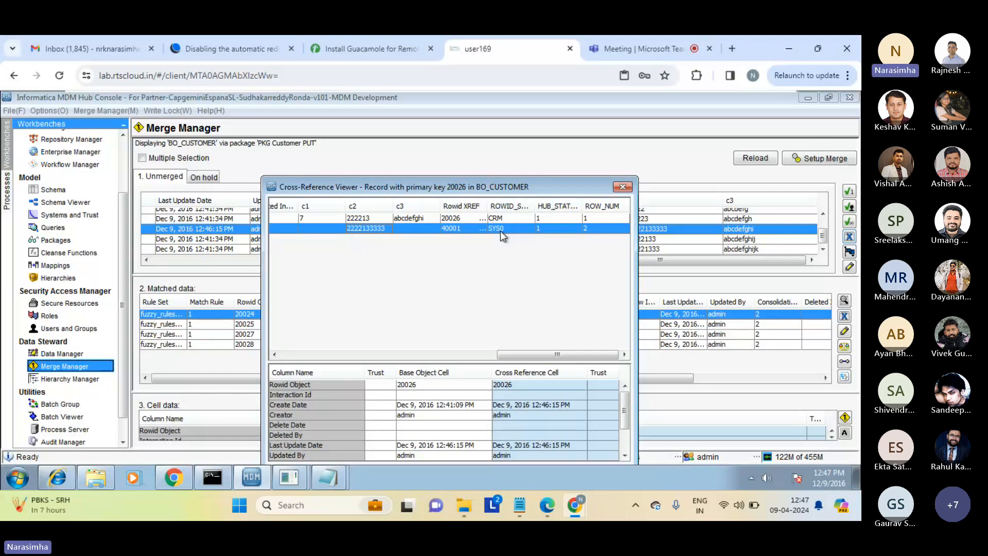
pyautogui.click(622, 187)
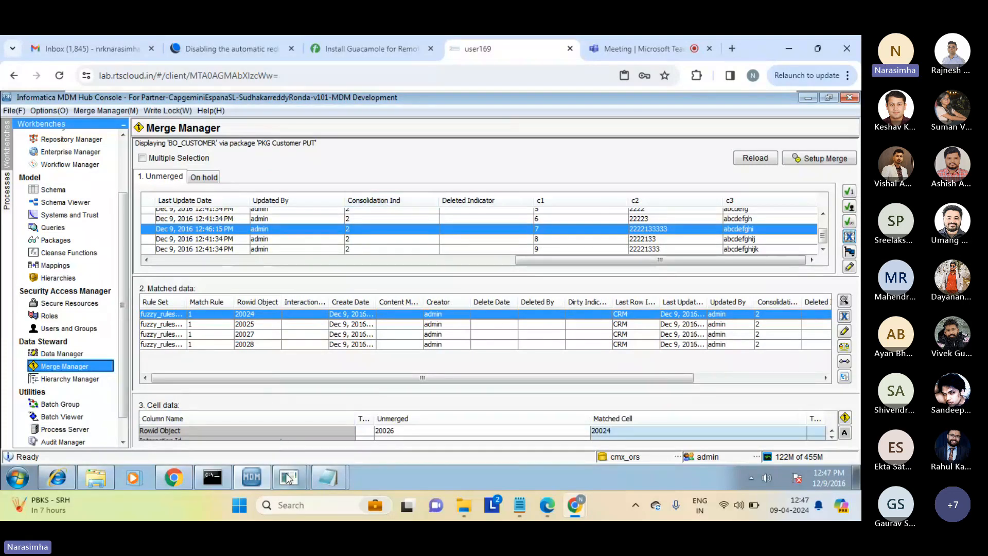
# Step: Switch to Oracle SQL Developer and run the select statement on c_bo_customer_xref
pyautogui.moveTo(287, 478)
pyautogui.click(287, 448)
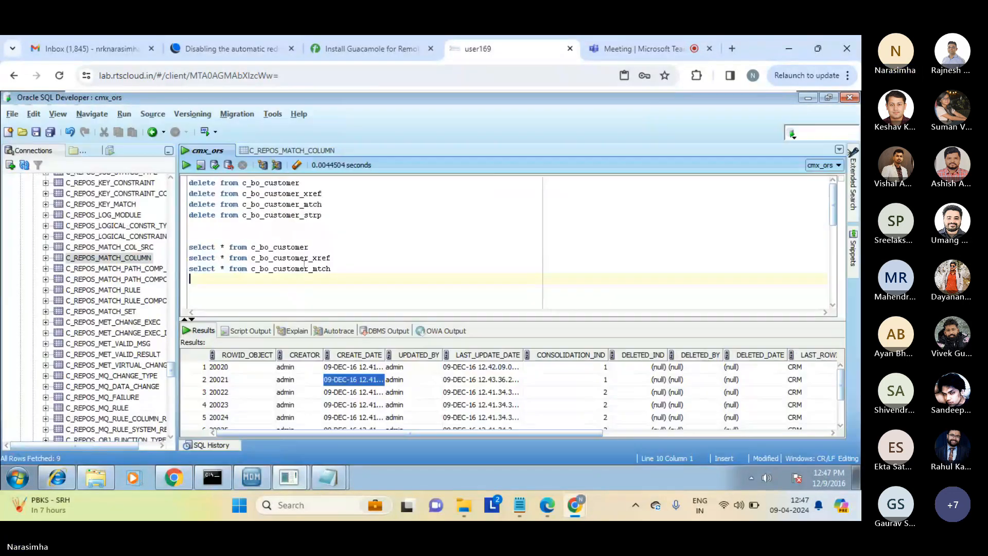
pyautogui.tripleClick(292, 257)
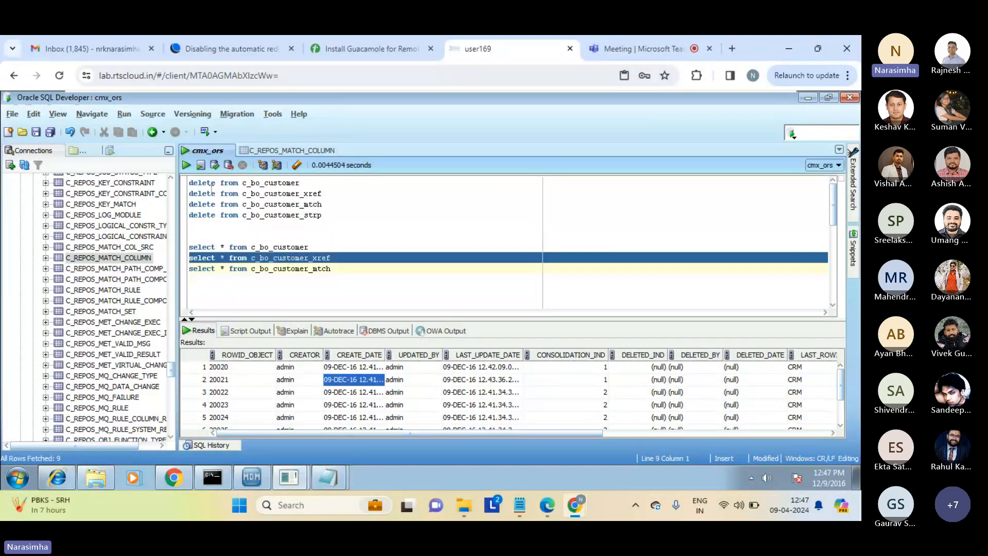
pyautogui.hotkey('ctrl', 'Return')
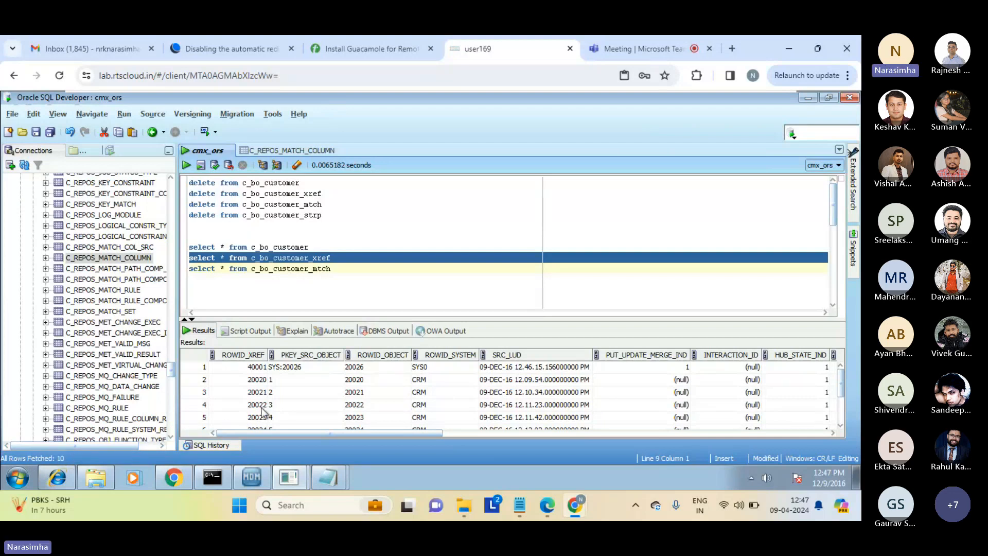
# Step: Examine the SYS:20026 cross-reference row column by column, from its source key through C3 and back to C2
pyautogui.click(286, 367)
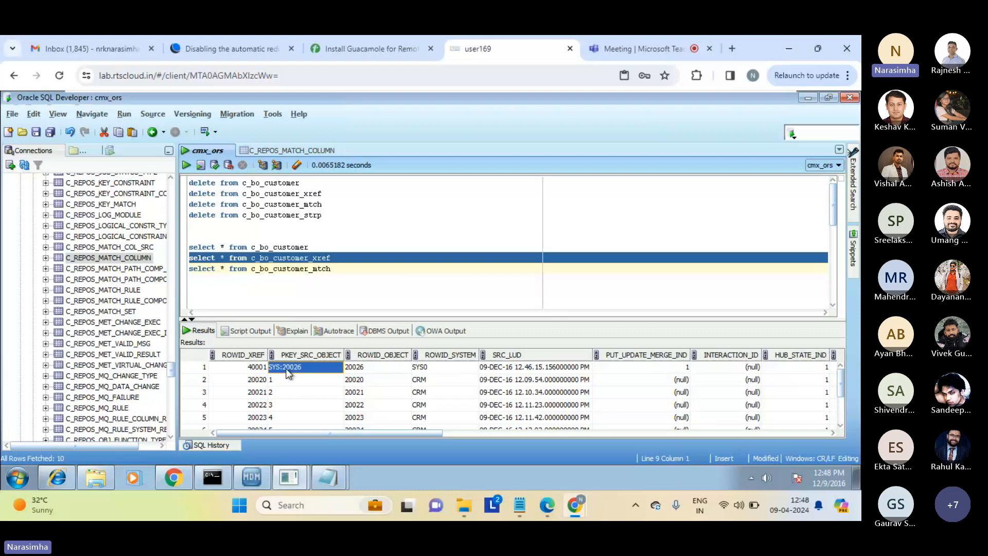
pyautogui.press('Right')
pyautogui.press('Right')
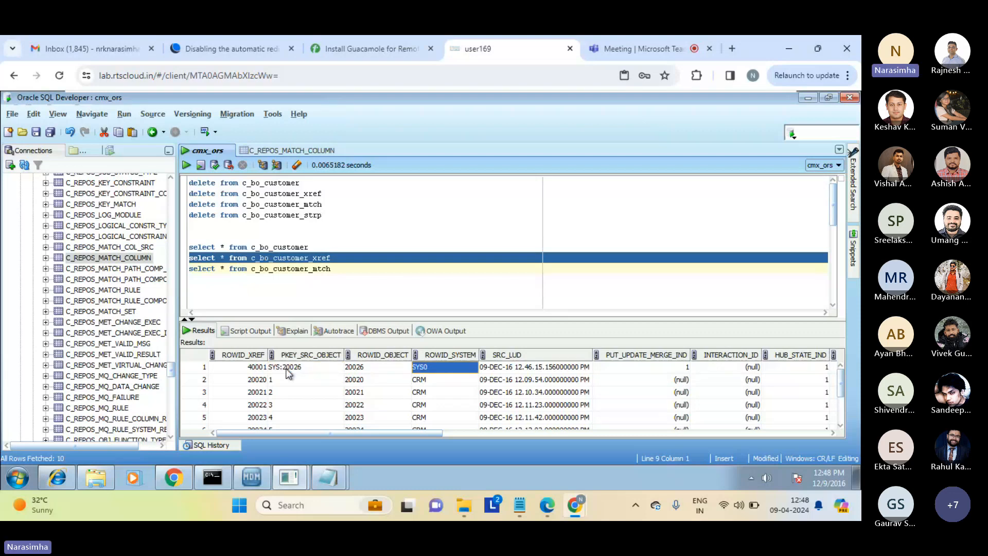
pyautogui.press('Right')
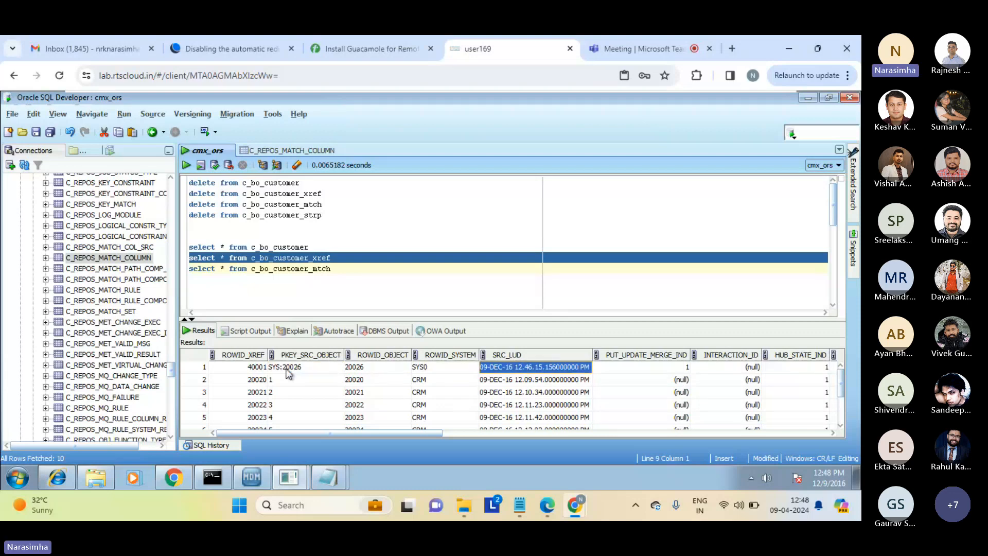
pyautogui.press('Right')
pyautogui.press('Left')
pyautogui.press('Right')
pyautogui.press('Right')
pyautogui.press('Right')
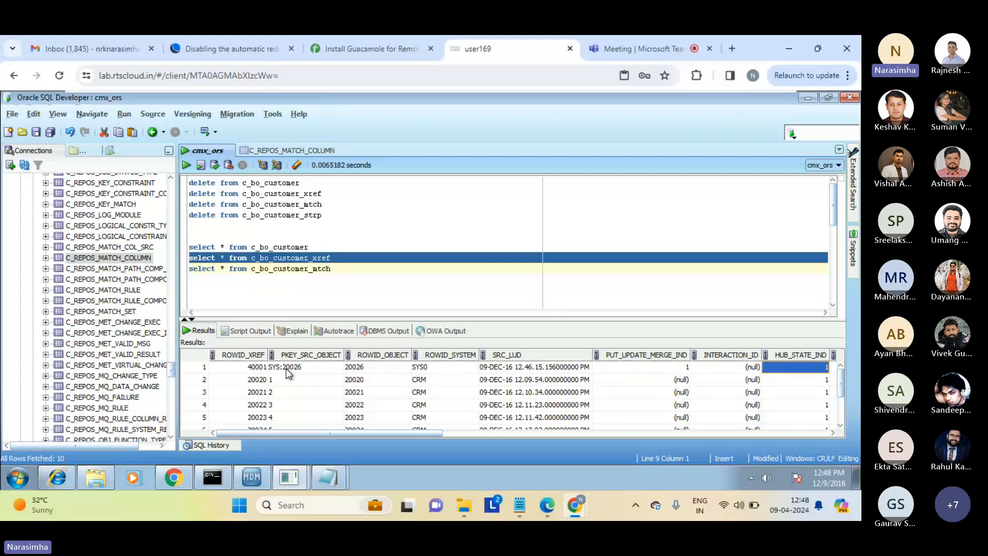
pyautogui.press('Right')
pyautogui.press('Right')
pyautogui.press('Right')
pyautogui.press('Right')
pyautogui.press('Right')
pyautogui.press('Right')
pyautogui.press('Right')
pyautogui.press('Right')
pyautogui.press('Right')
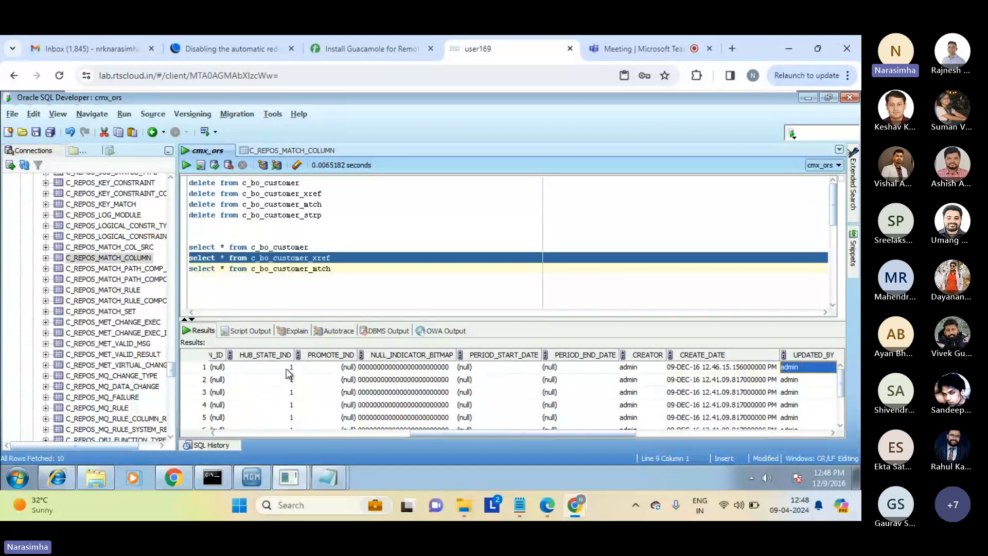
pyautogui.press('Right')
pyautogui.press('Right')
pyautogui.press('Right')
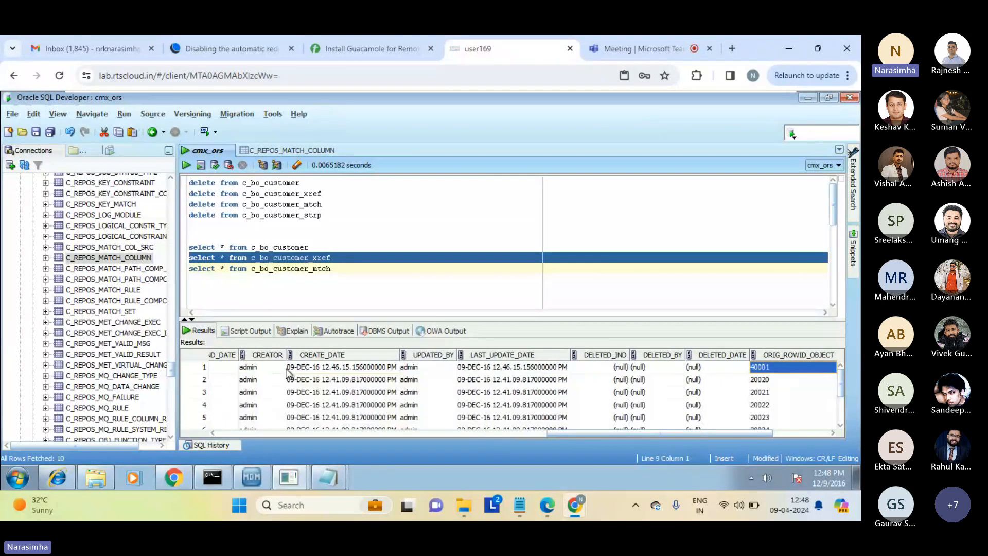
pyautogui.press('Right')
pyautogui.press('Right')
pyautogui.press('Right')
pyautogui.press('Right')
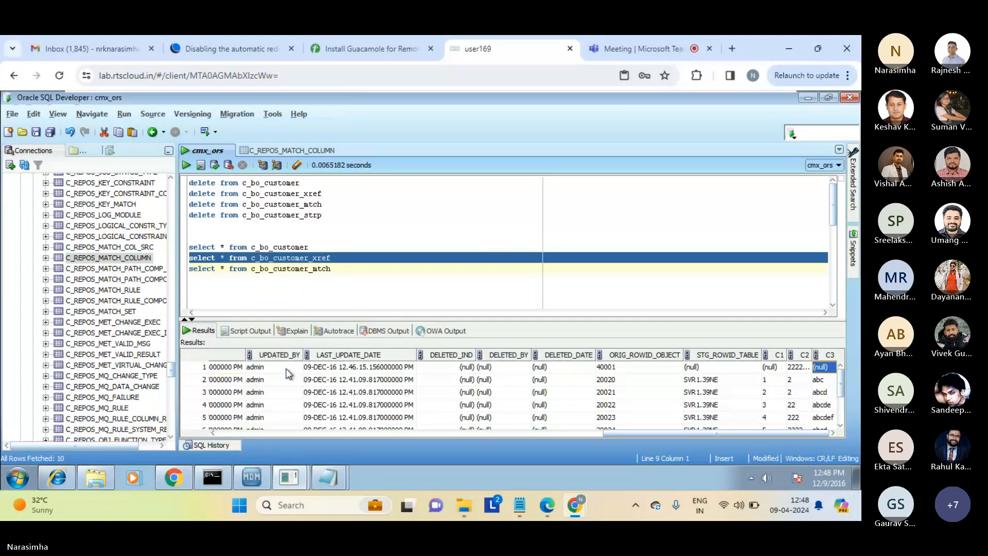
pyautogui.press('Left')
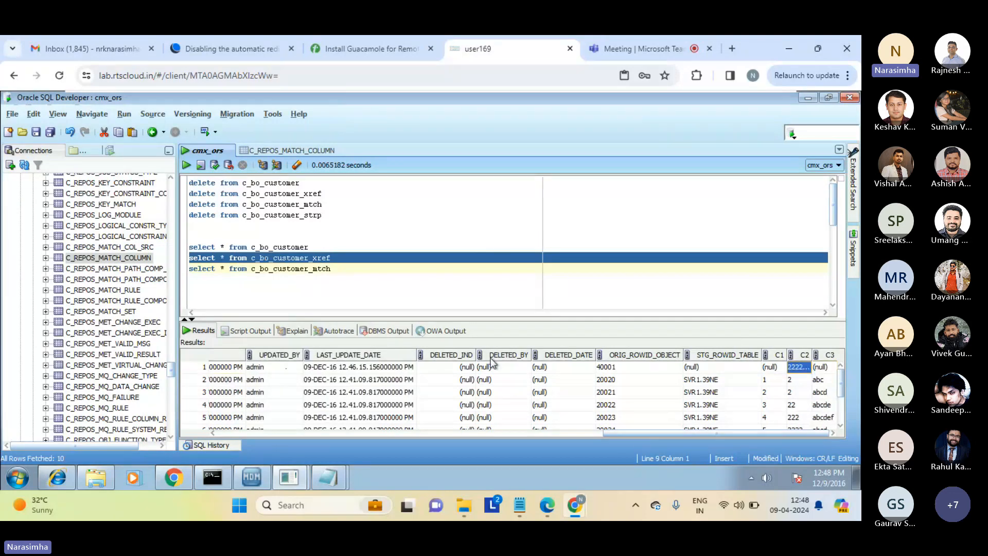
# Step: View the full C2 value of the SYS:20026 cross-reference row and close the value editor without changes
pyautogui.doubleClick(798, 367)
pyautogui.click(805, 367)
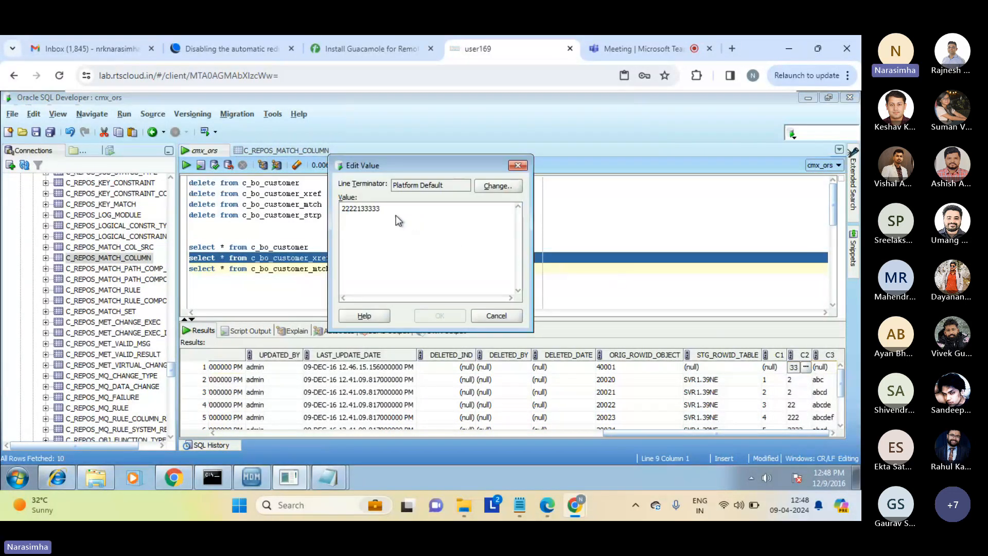
pyautogui.moveTo(369, 210); pyautogui.dragTo(414, 214)
pyautogui.click(497, 316)
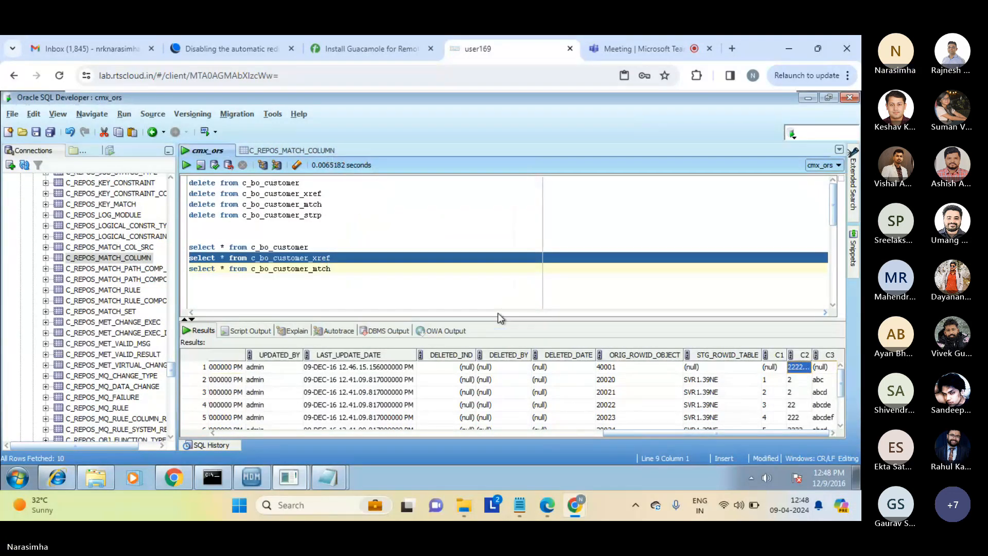
# Step: Check the deleted indicator, last update date and source system of the SYS:20026 cross-reference row
pyautogui.click(434, 368)
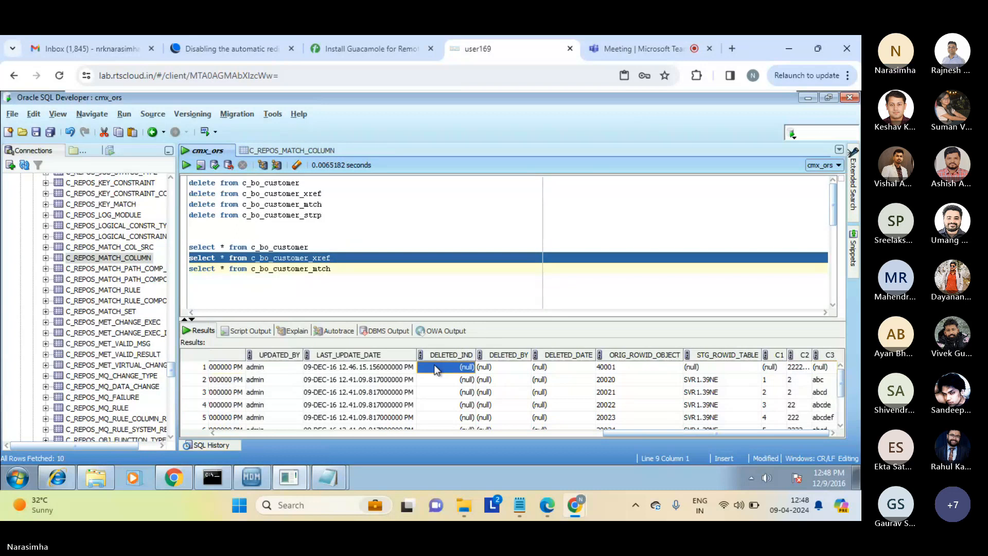
pyautogui.press('Left')
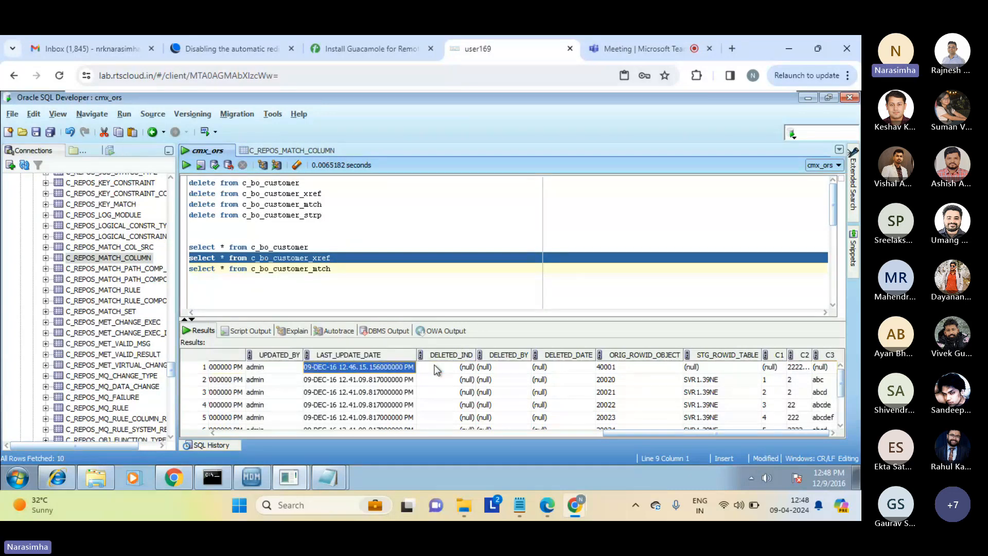
pyautogui.press('Home')
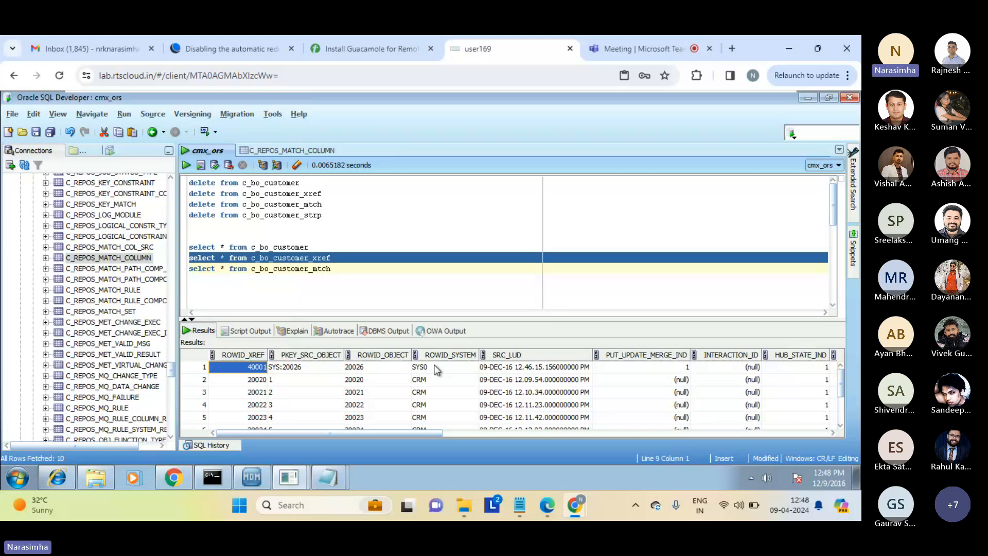
pyautogui.click(435, 367)
# Step: Return to the MDM Hub Console, view the cross-references of the record whose c1 is 7, and close the viewer
pyautogui.click(251, 478)
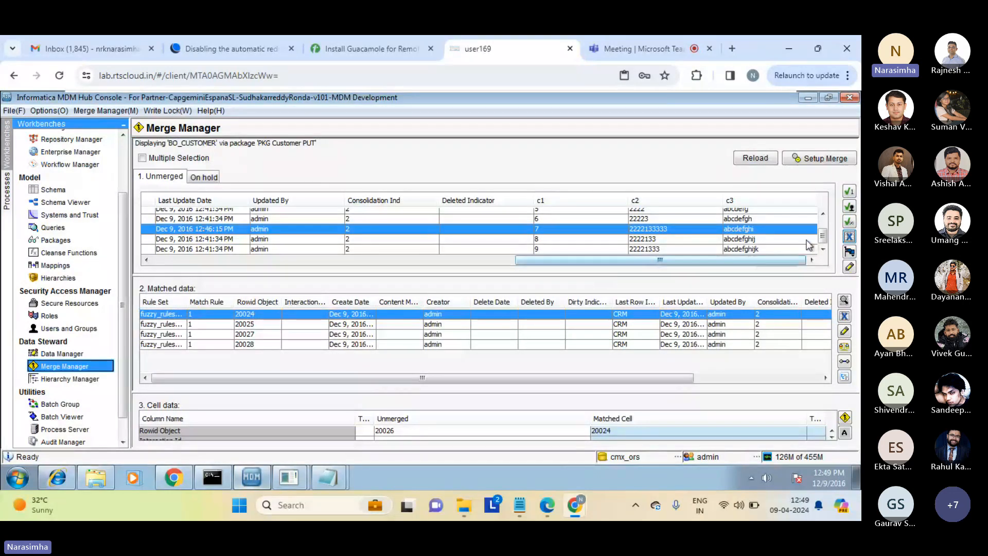
pyautogui.click(849, 236)
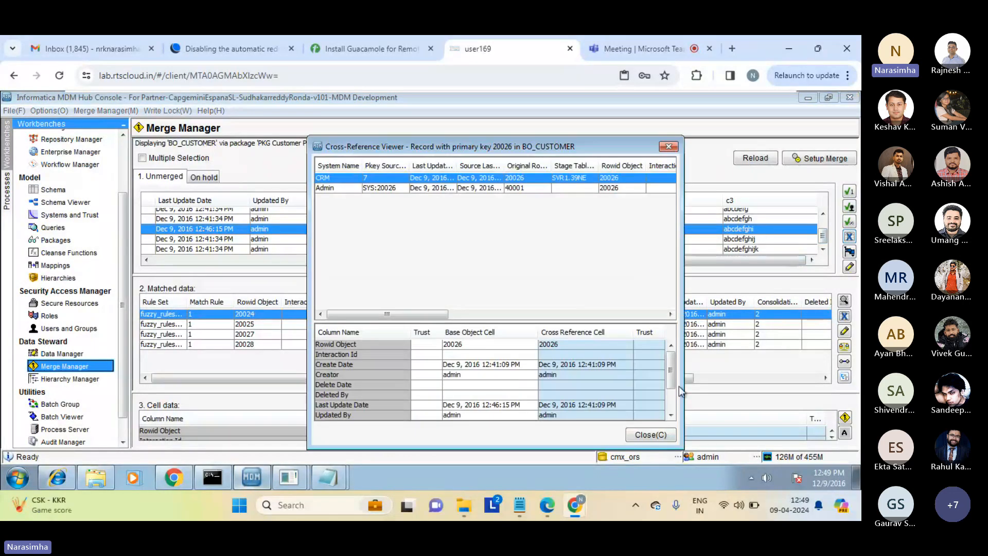
pyautogui.click(650, 435)
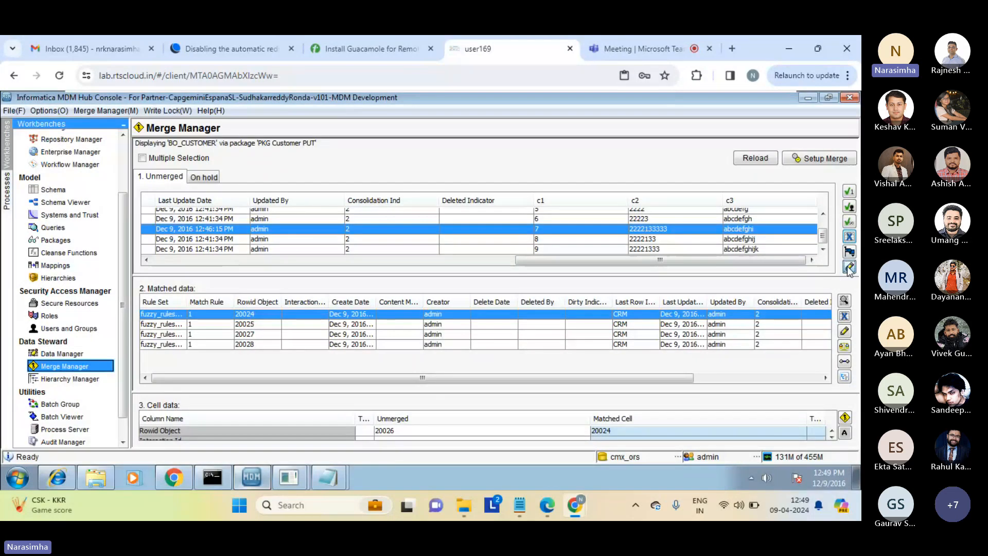
pyautogui.click(849, 266)
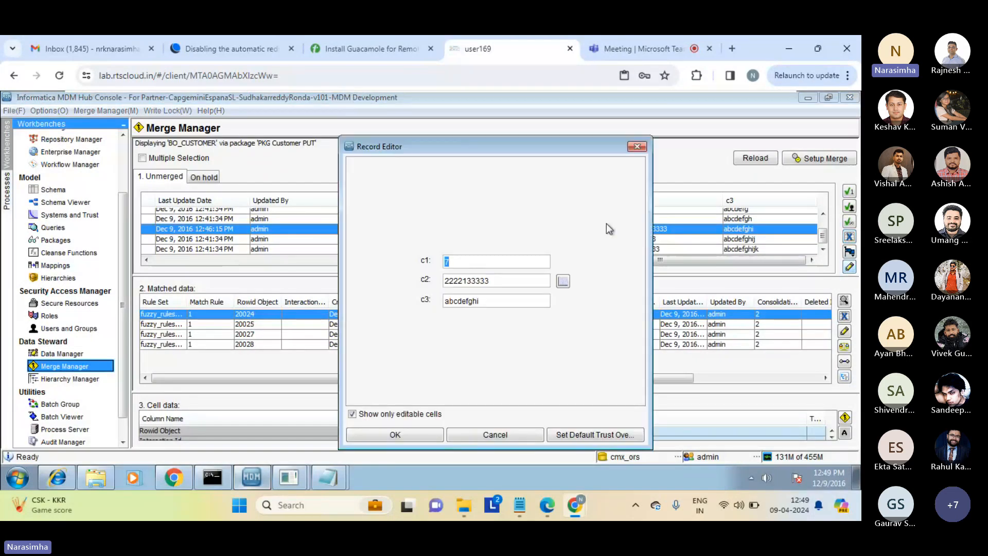
pyautogui.click(488, 262)
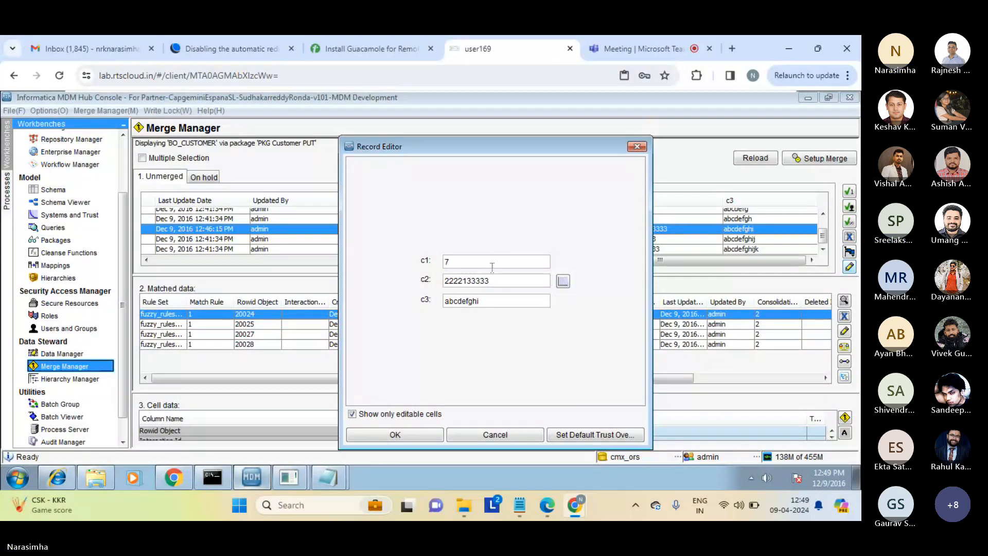
pyautogui.doubleClick(504, 279)
pyautogui.click(504, 279)
pyautogui.write('555')
pyautogui.doubleClick(488, 280)
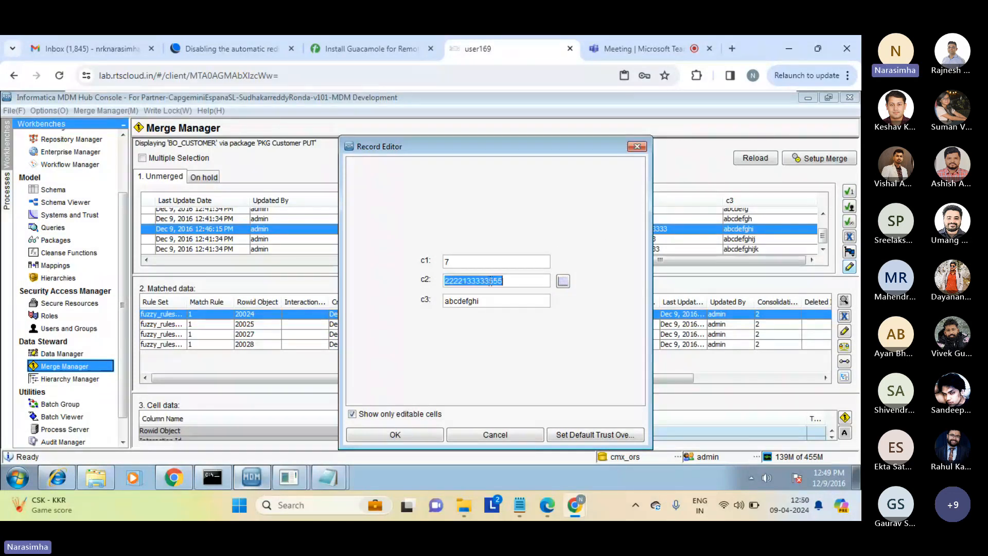
pyautogui.click(511, 280)
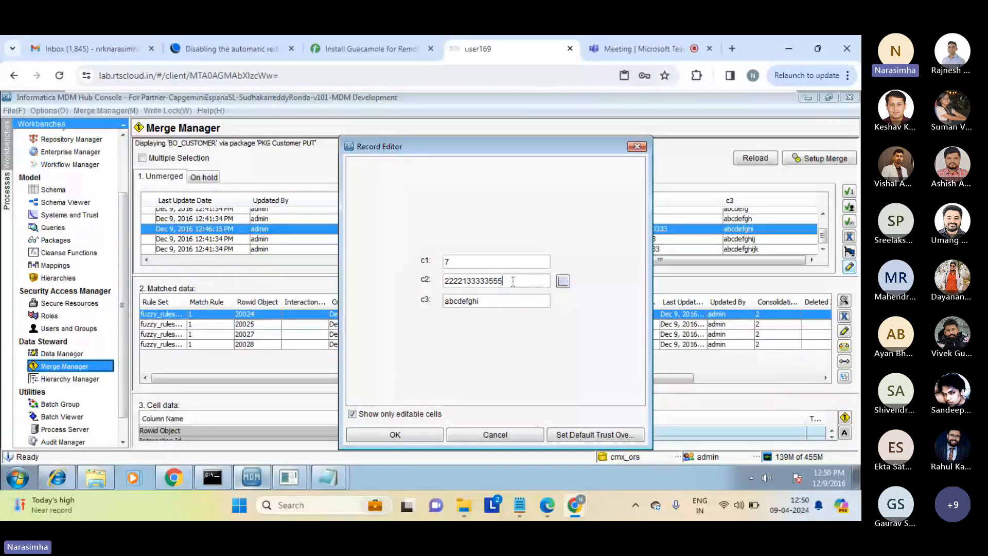
pyautogui.doubleClick(474, 279)
pyautogui.click(394, 435)
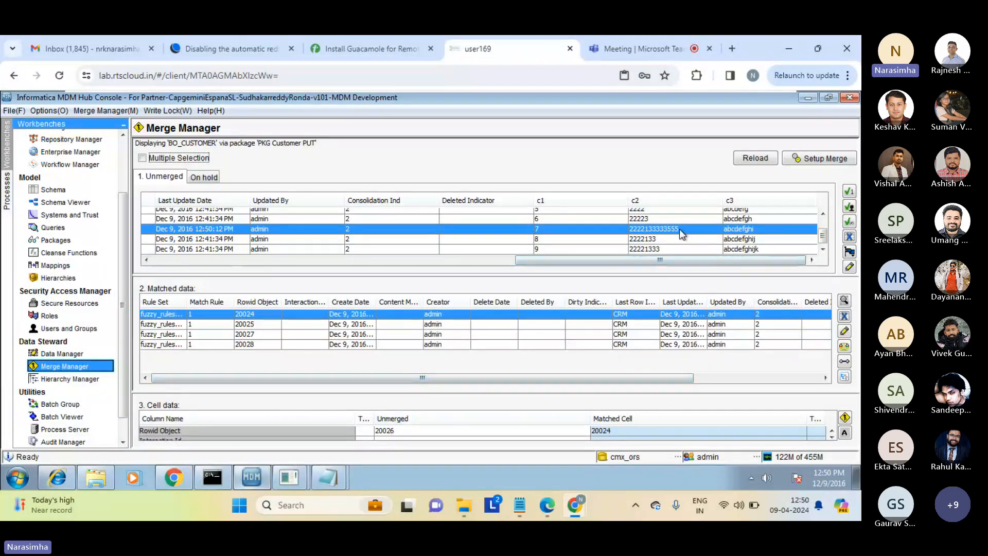
# Step: Open the re-edited record's cross-references, compare the CRM and Admin c2 values, and close the viewer
pyautogui.click(286, 481)
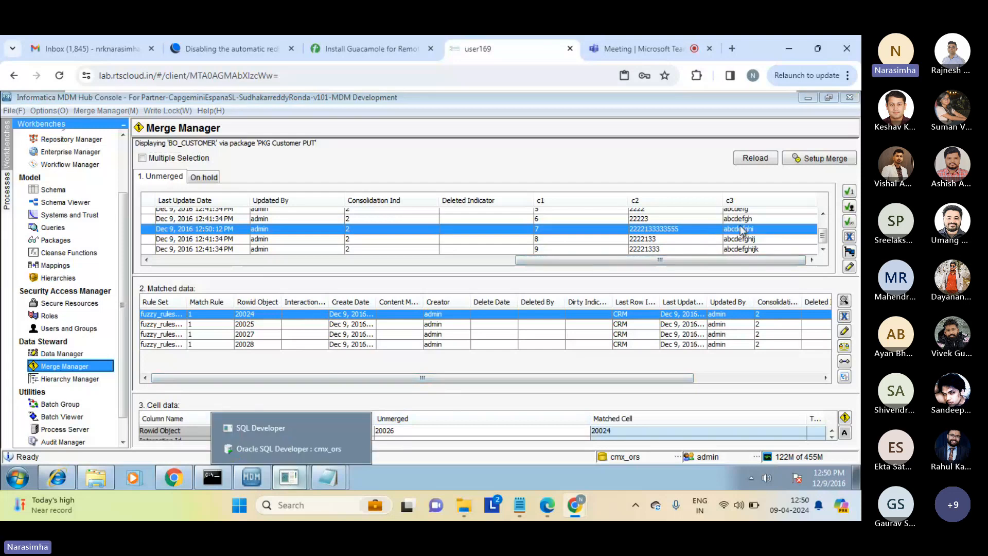
pyautogui.doubleClick(772, 233)
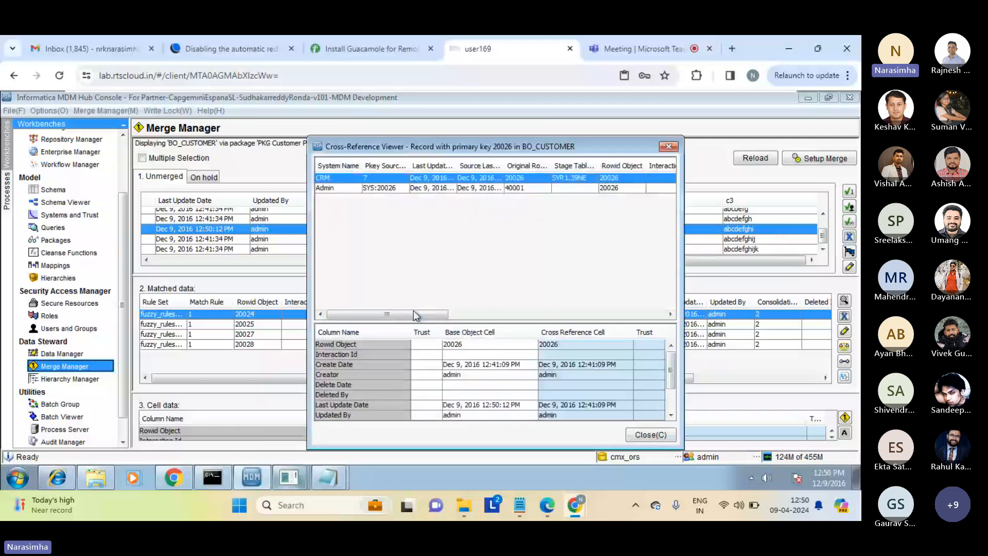
pyautogui.click(645, 317)
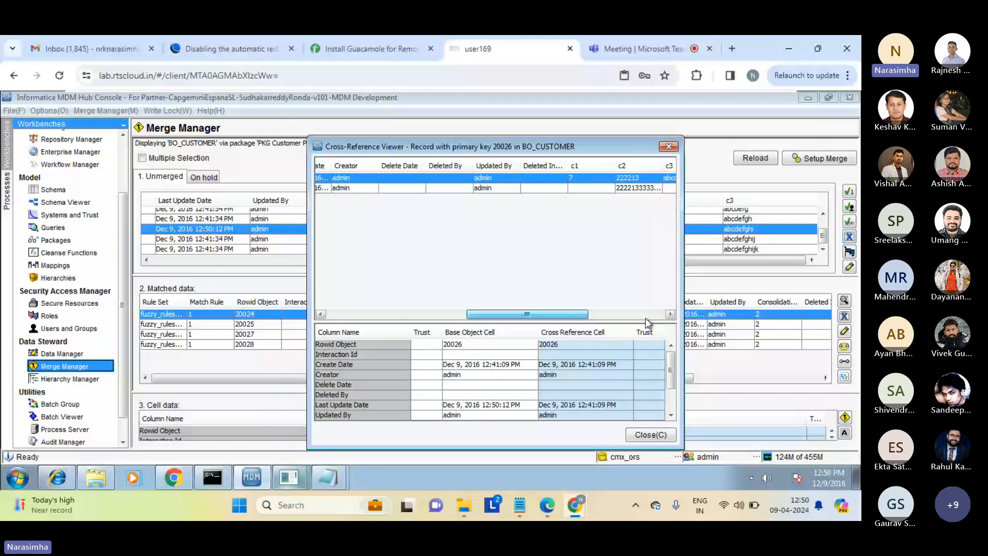
pyautogui.click(645, 315)
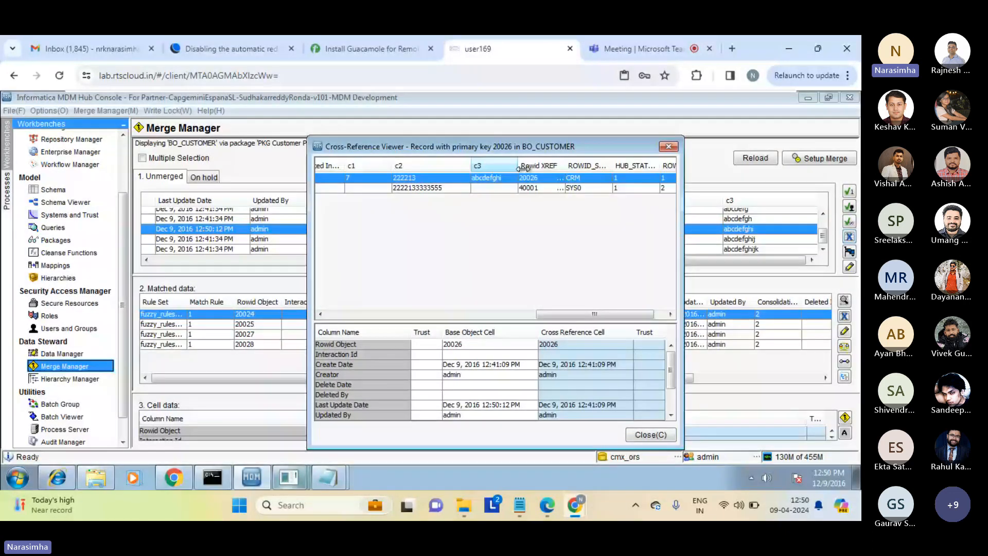
pyautogui.moveTo(524, 168); pyautogui.dragTo(576, 169)
pyautogui.click(649, 435)
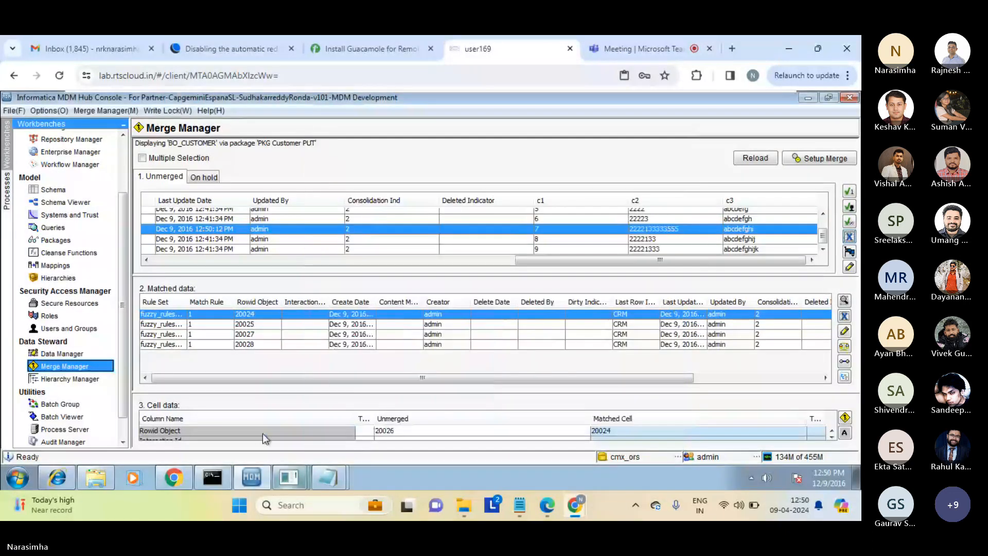
# Step: Switch to Oracle SQL Developer, rerun the c_bo_customer_xref query, and examine the SYS:20026 row's source date and indicator columns
pyautogui.moveTo(285, 482)
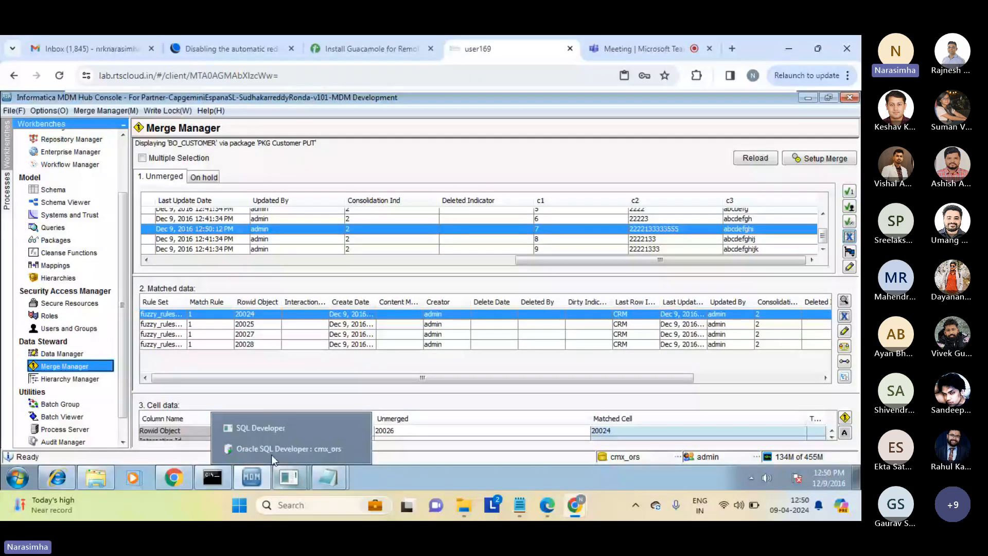
pyautogui.click(271, 455)
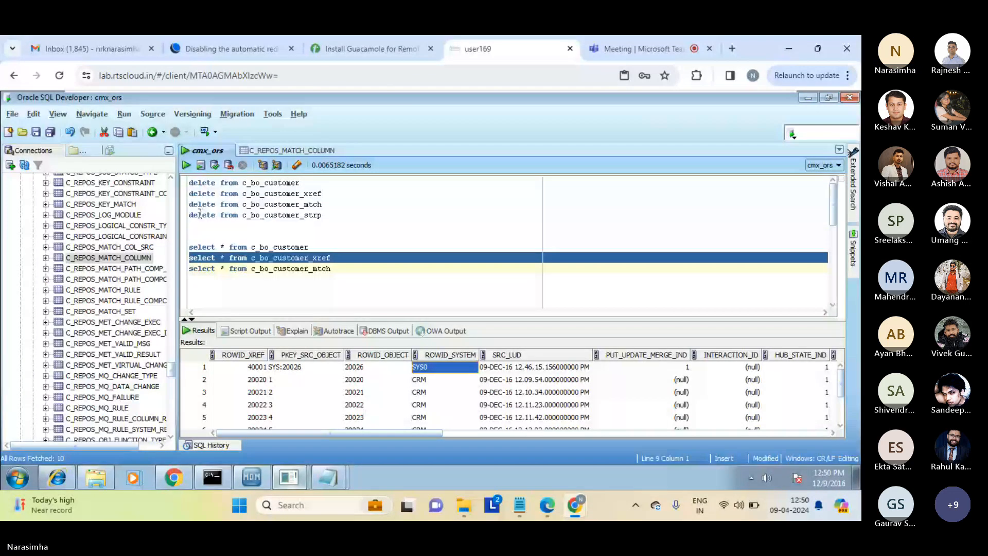
pyautogui.click(187, 164)
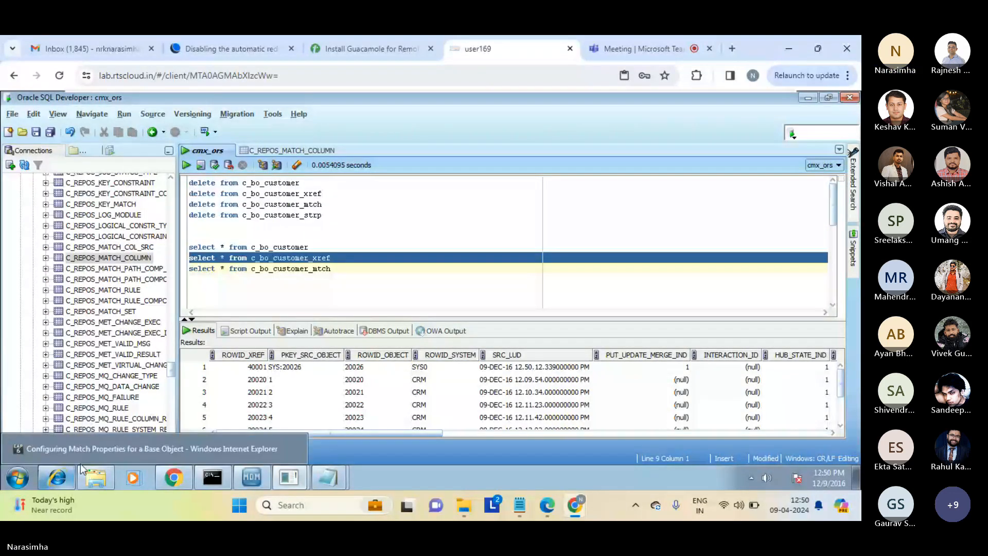
pyautogui.click(359, 370)
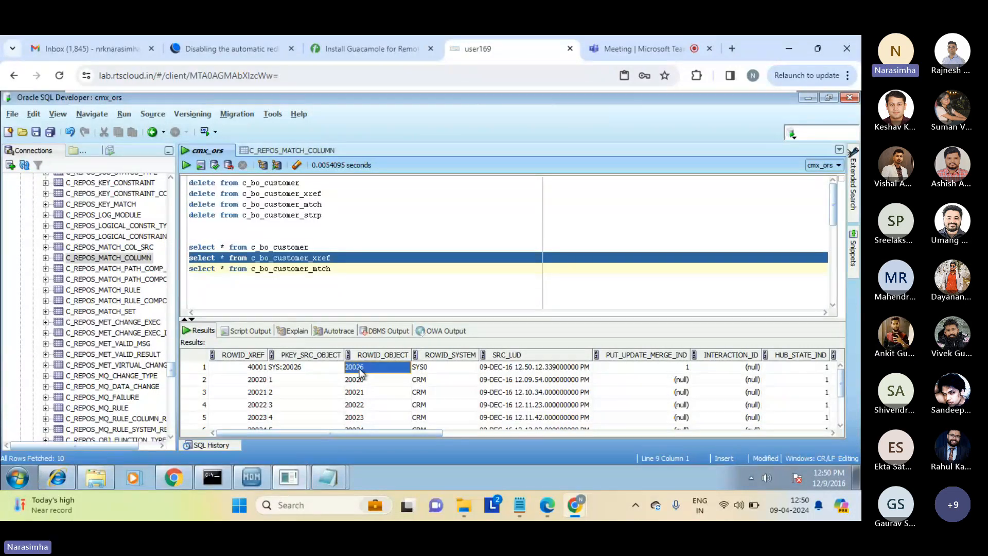
pyautogui.press('Right')
pyautogui.press('Right')
pyautogui.press('Right')
pyautogui.press('Right')
pyautogui.press('Right')
pyautogui.press('Right')
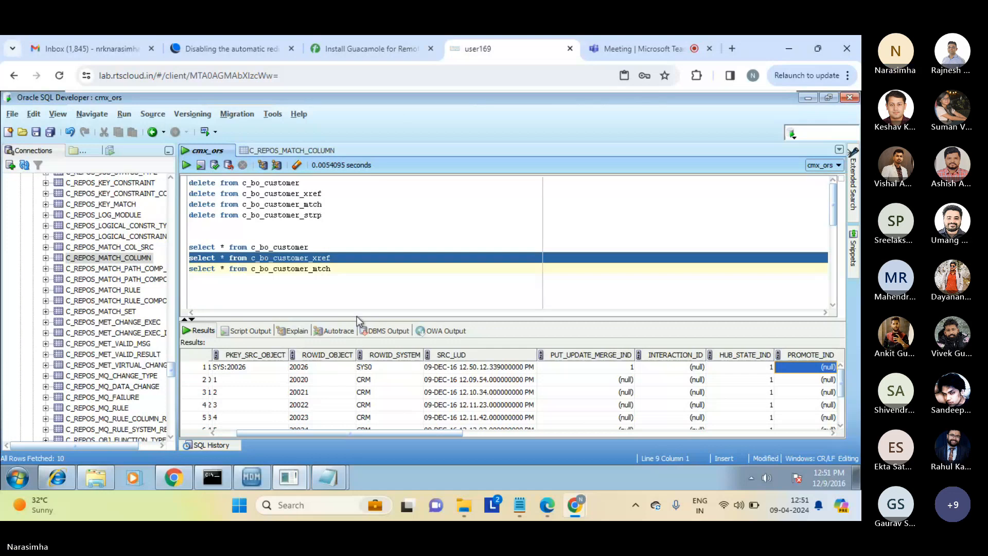
# Step: Look through the participant list of the Microsoft Teams meeting and return to the remote desktop session
pyautogui.click(624, 50)
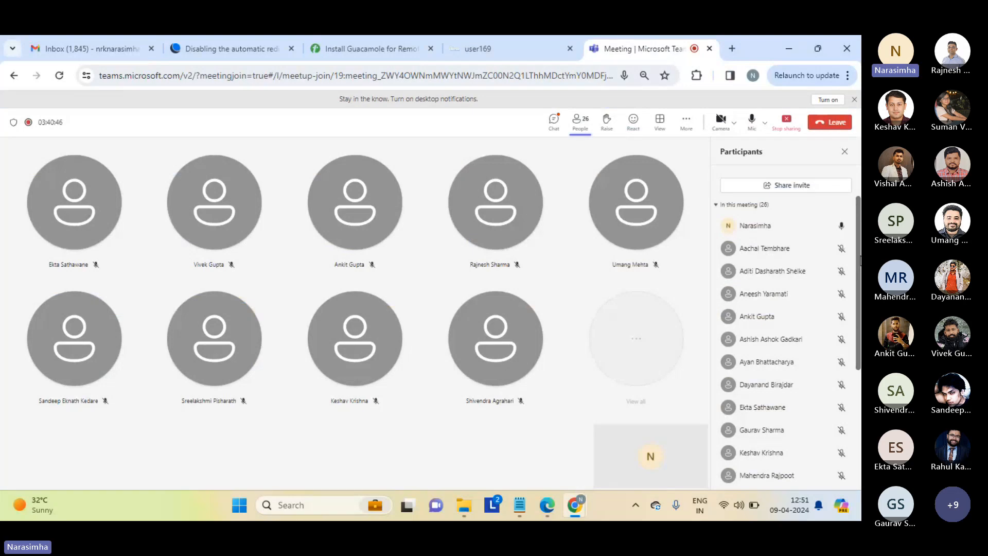
pyautogui.moveTo(856, 252); pyautogui.dragTo(851, 408)
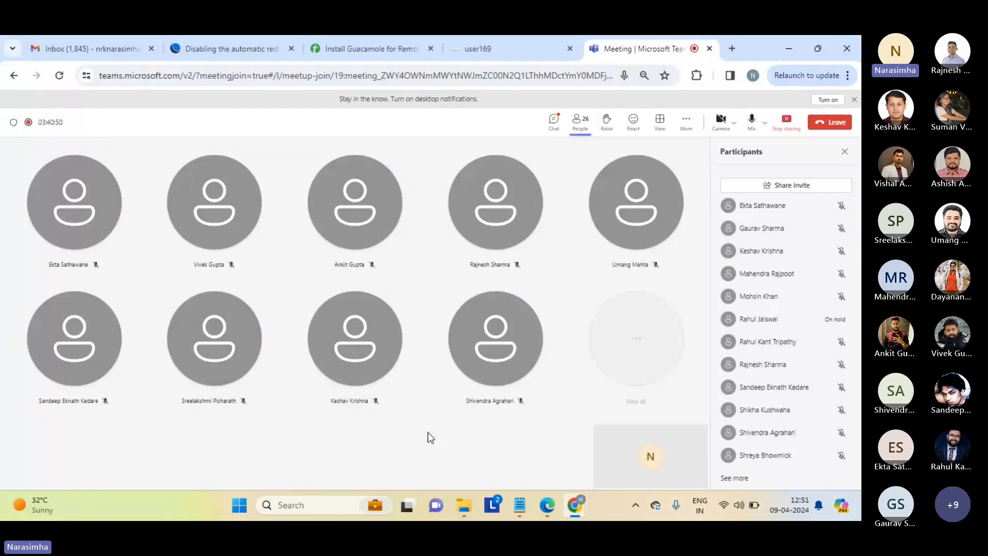
pyautogui.click(511, 50)
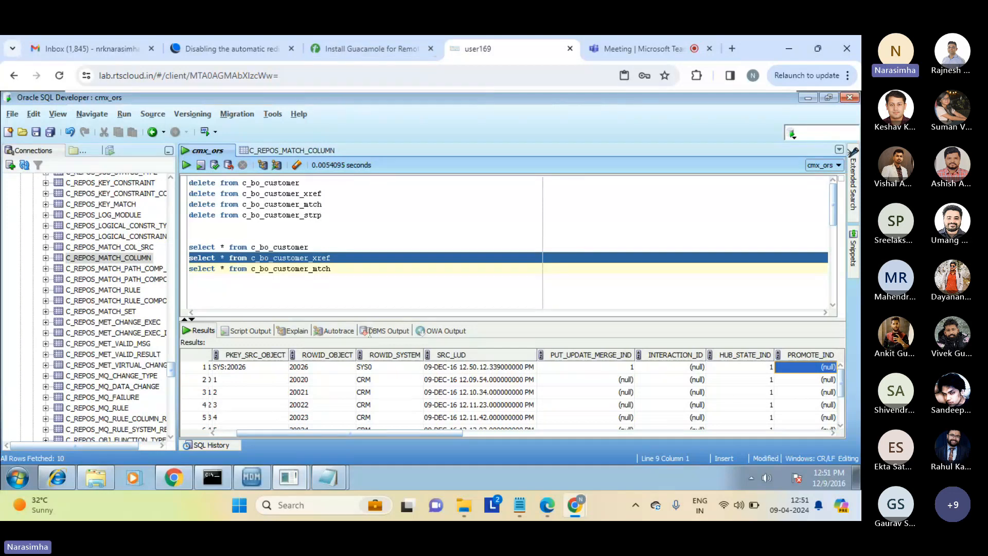
# Step: Return to the MDM Hub Console, review the merge setup's number of records to add to the assignment list, and begin the merge
pyautogui.moveTo(259, 489)
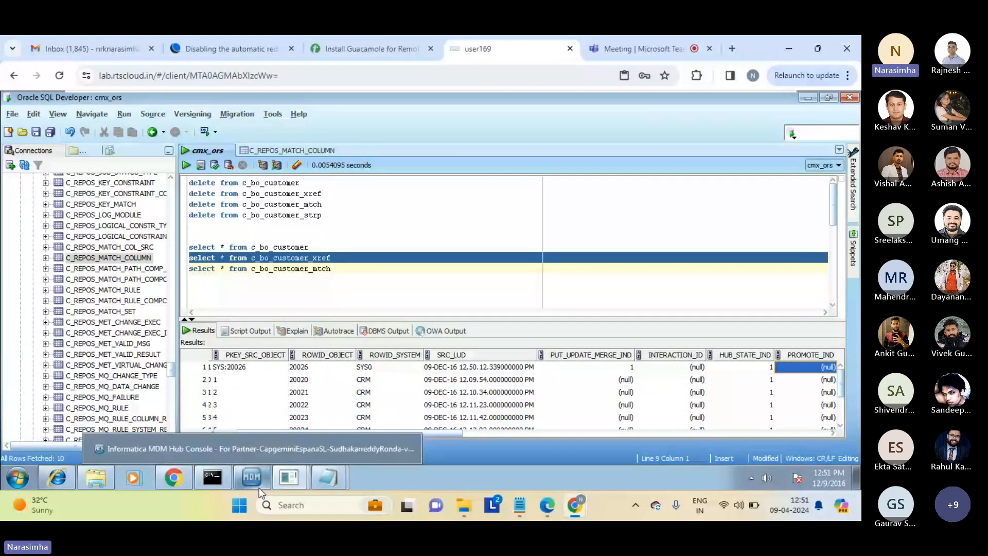
pyautogui.click(259, 487)
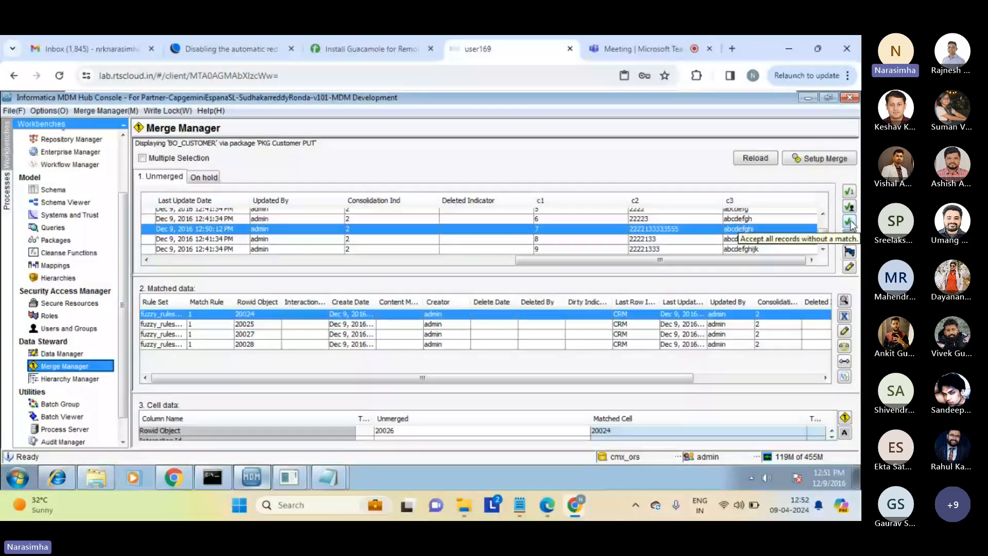
pyautogui.click(819, 158)
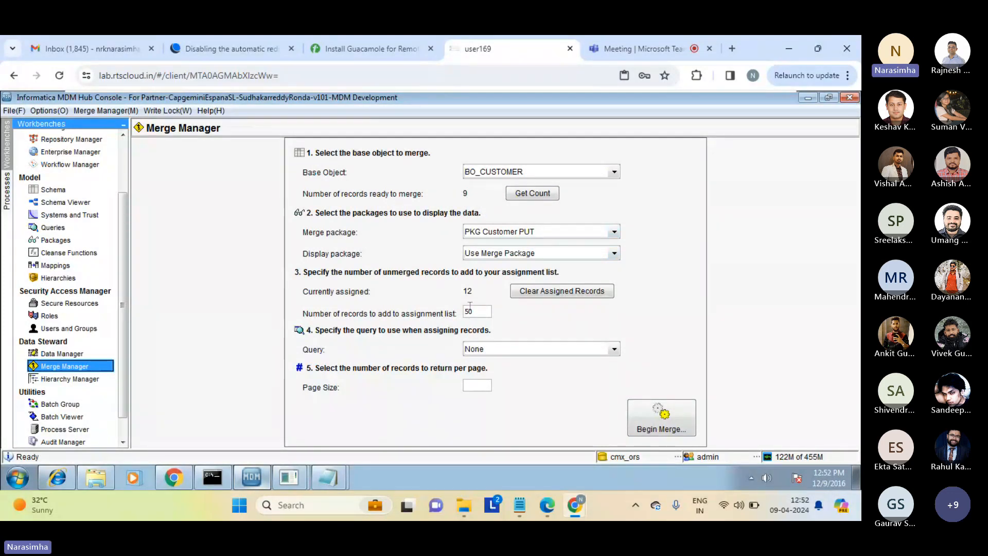
pyautogui.doubleClick(468, 311)
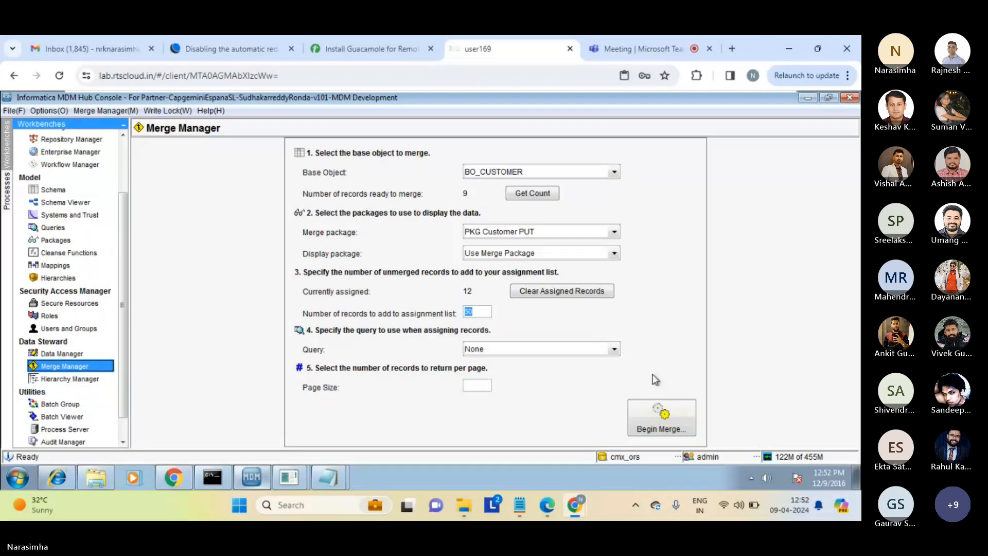
pyautogui.click(662, 418)
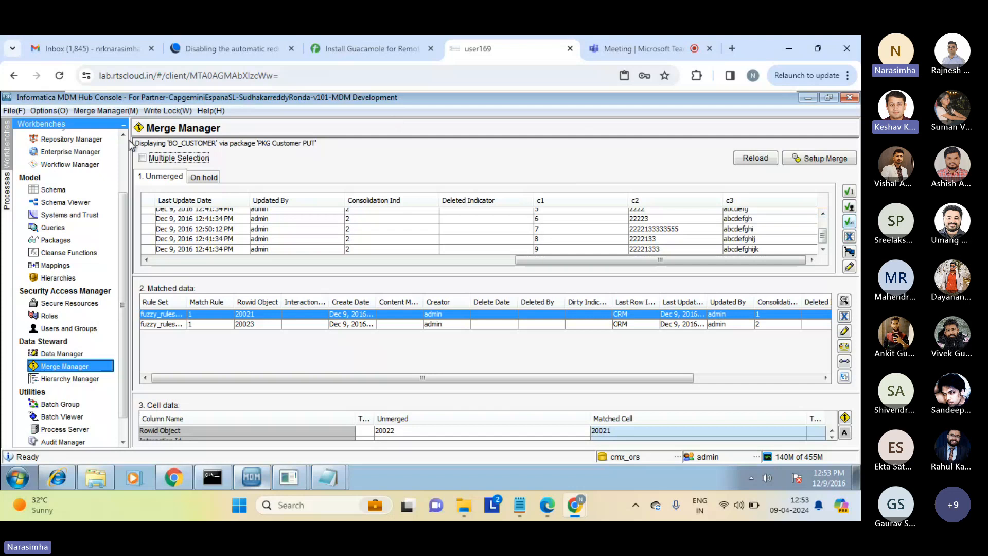
# Step: Queue the unmerged customer record whose c1 is 6 for matching
pyautogui.scroll(3, 126, 152)
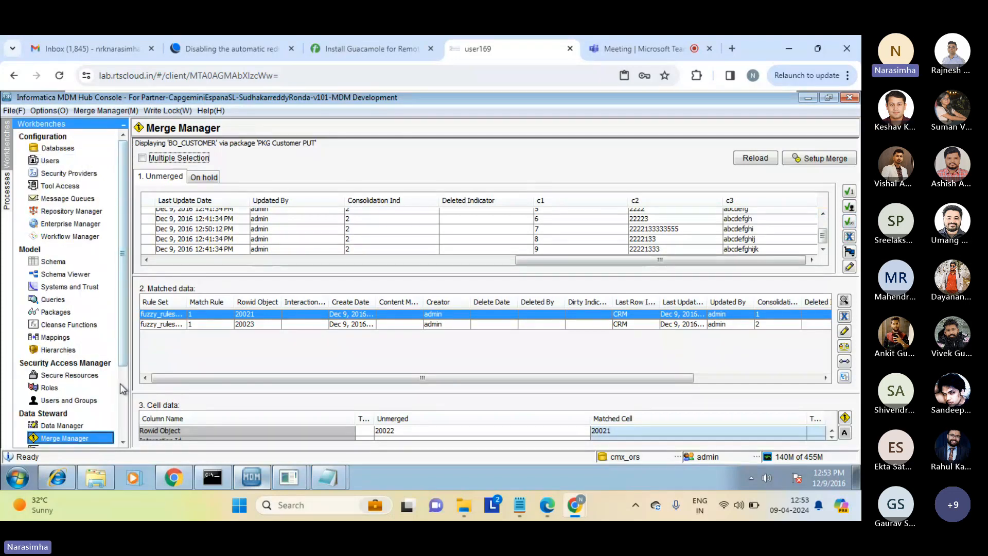
pyautogui.scroll(-3, 119, 384)
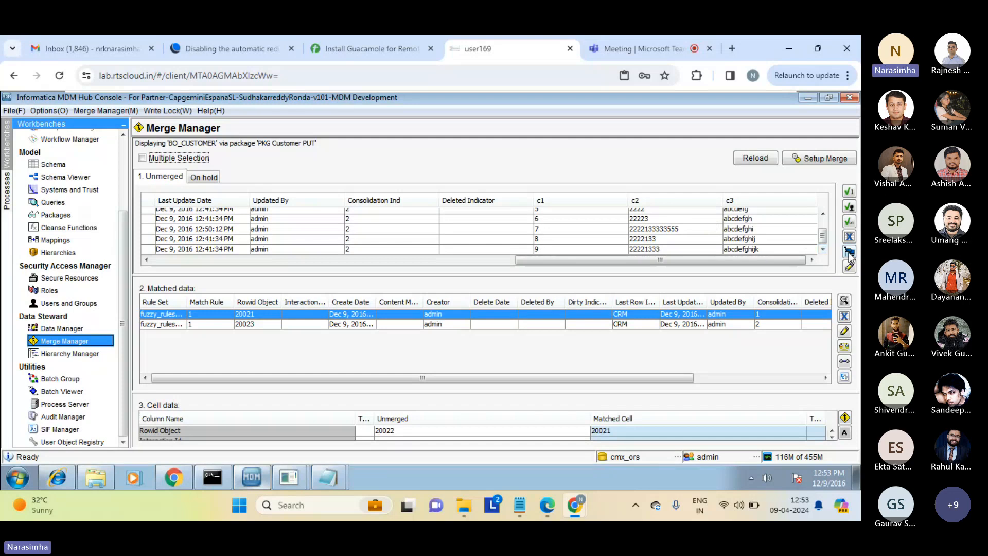
pyautogui.click(849, 252)
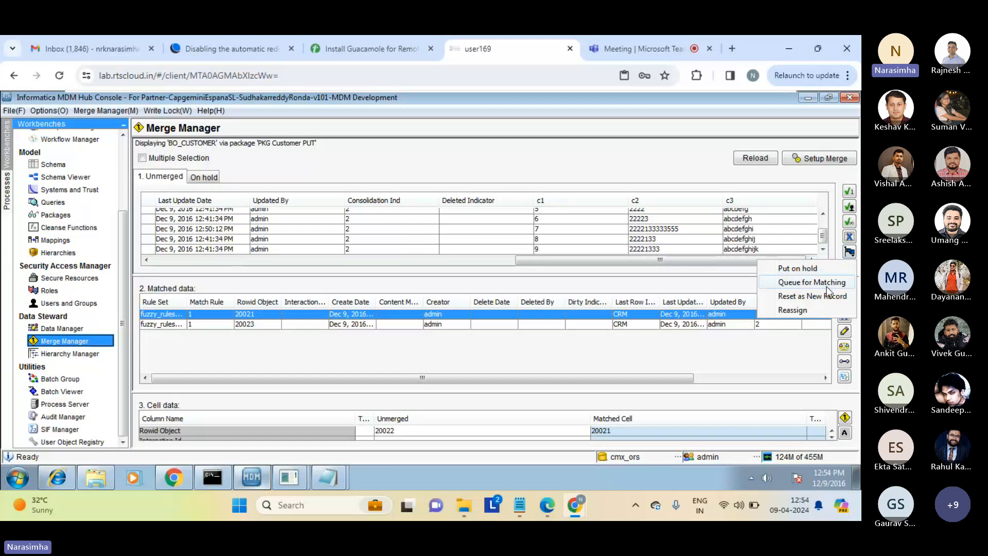
pyautogui.click(692, 218)
pyautogui.click(692, 219)
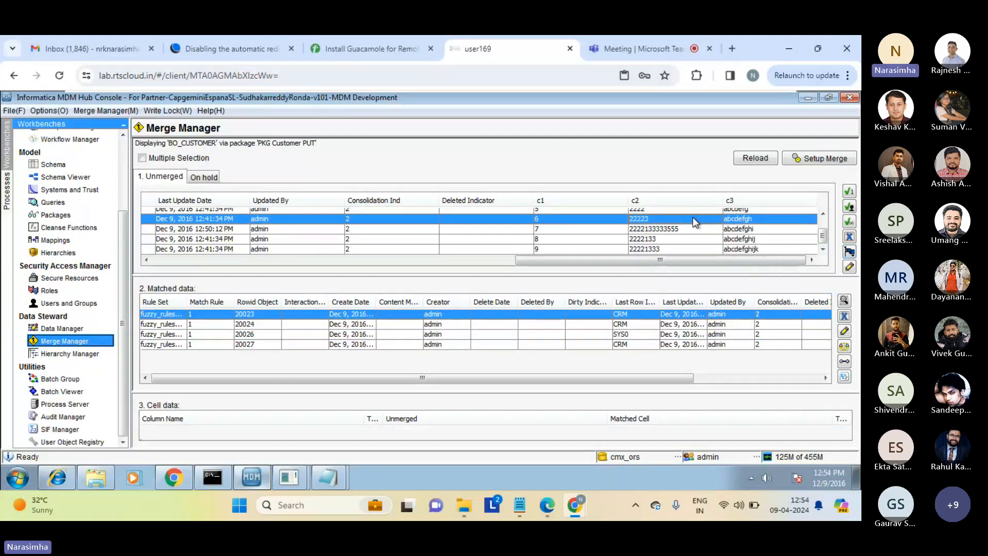
pyautogui.click(849, 252)
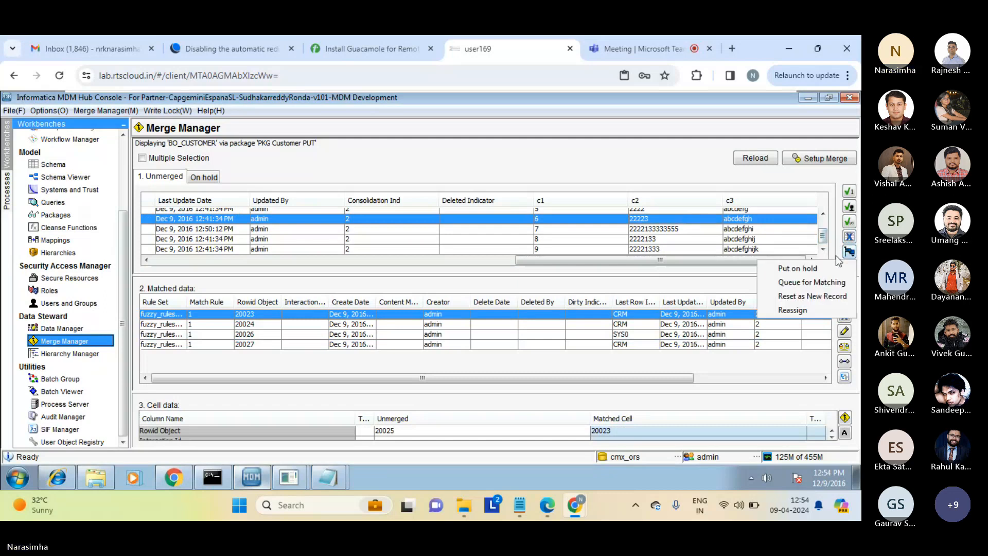
pyautogui.click(796, 285)
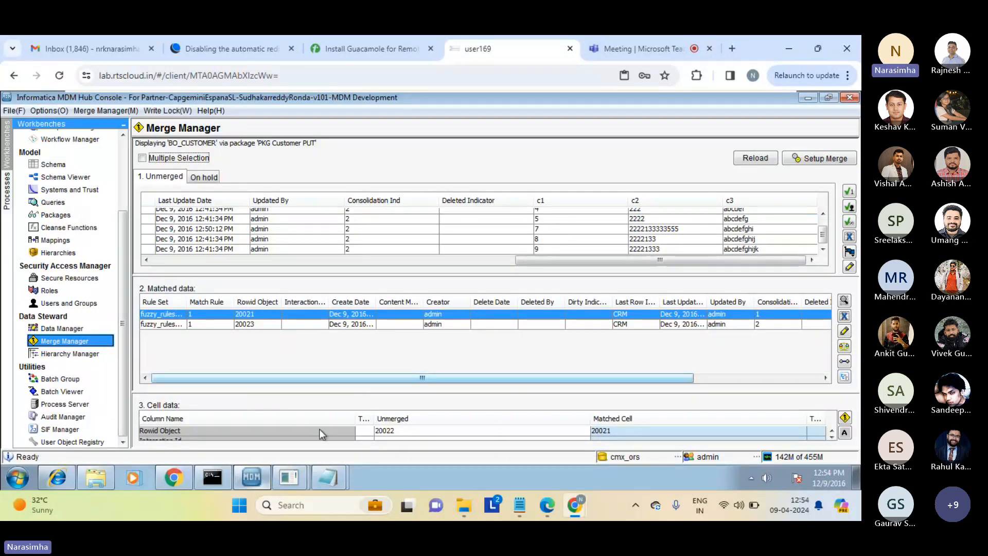
# Step: Switch to Oracle SQL Developer, query all rows of c_bo_customer, and check the consolidation indicator of row object 20025
pyautogui.click(289, 484)
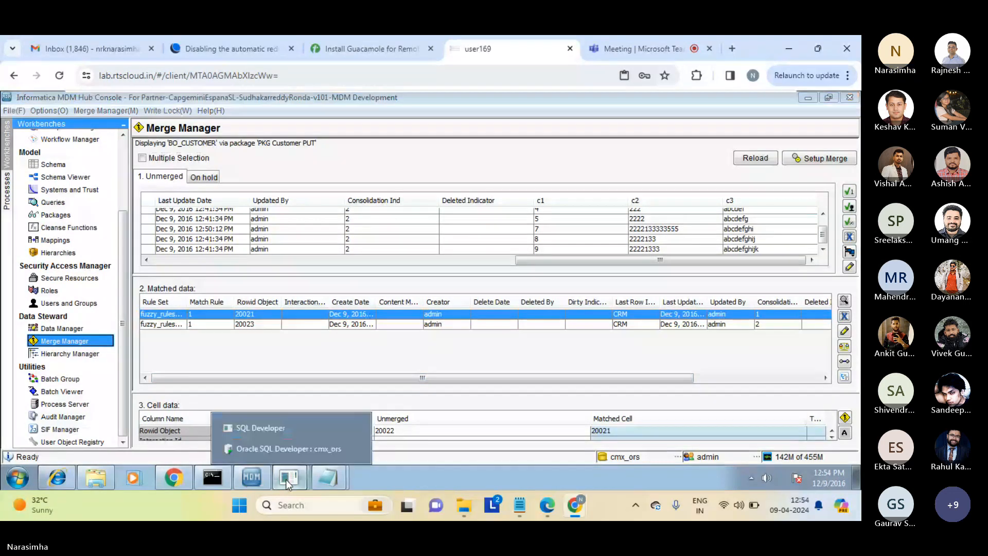
pyautogui.click(270, 448)
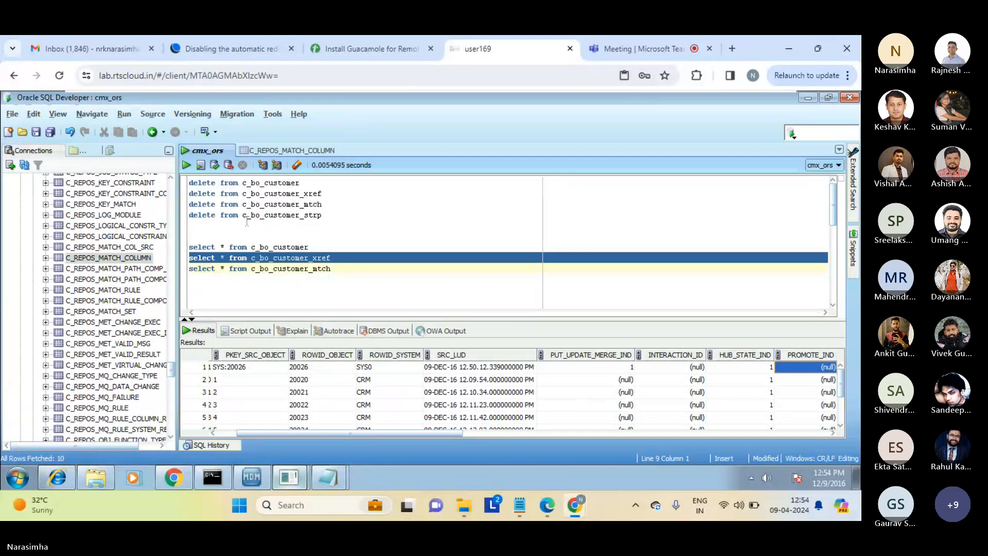
pyautogui.tripleClick(271, 247)
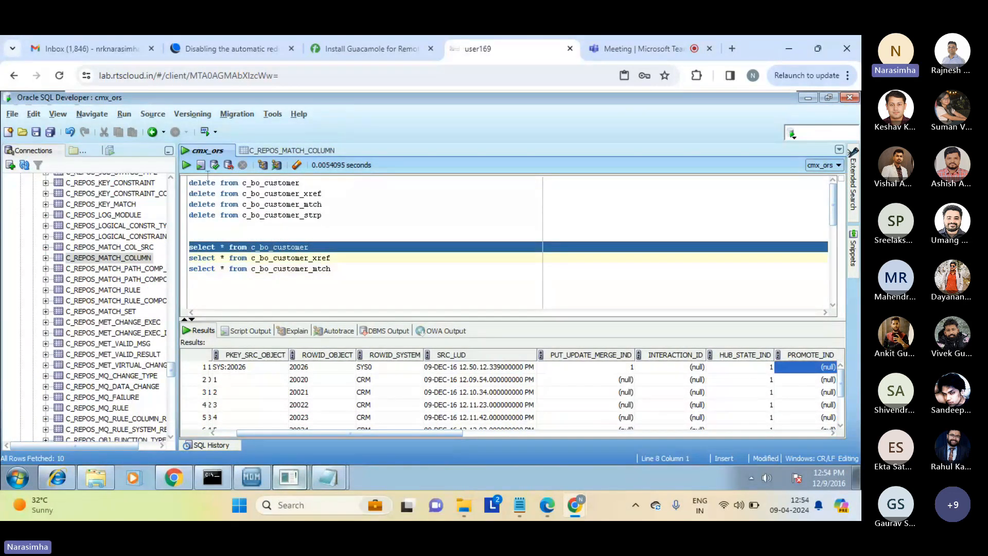
pyautogui.hotkey('ctrl', 'Return')
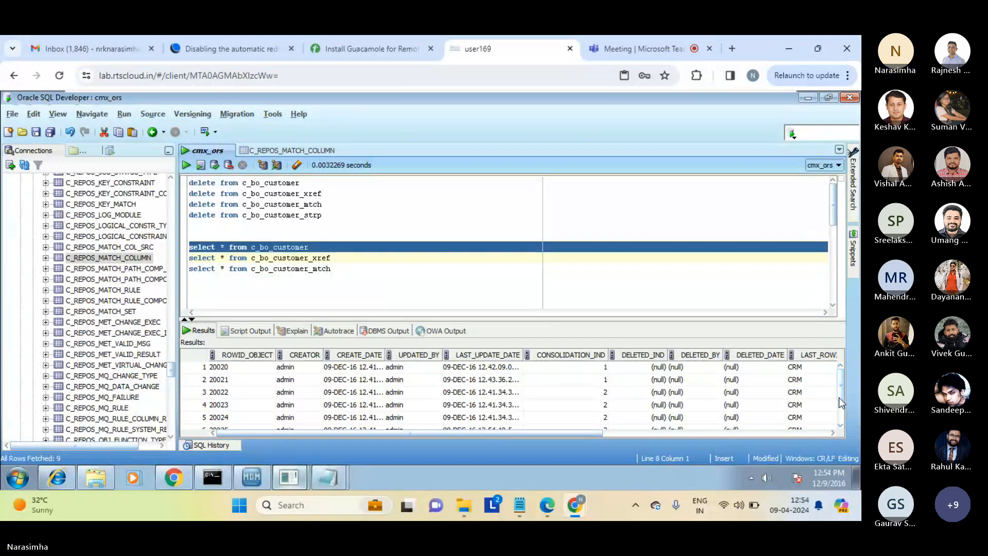
pyautogui.moveTo(839, 397); pyautogui.dragTo(839, 404)
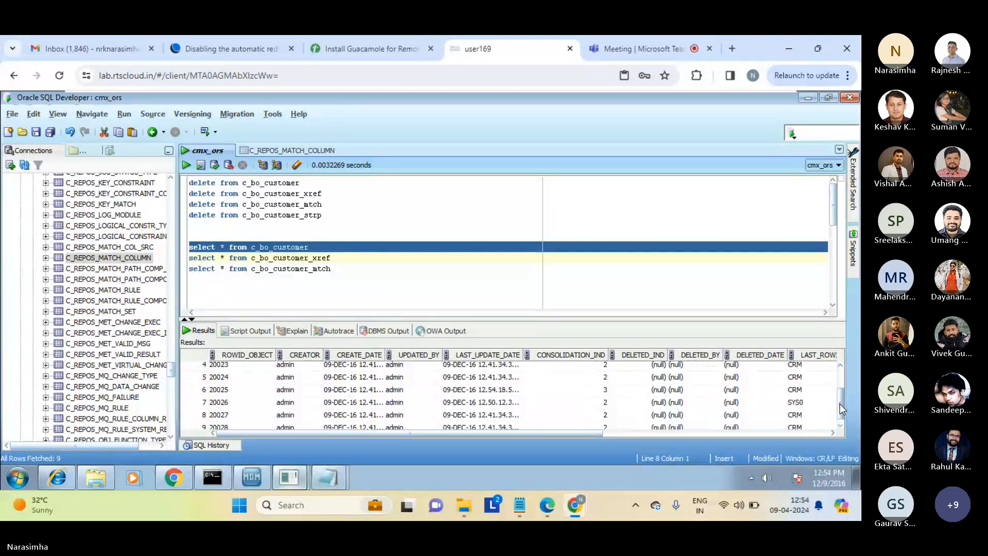
pyautogui.doubleClick(599, 395)
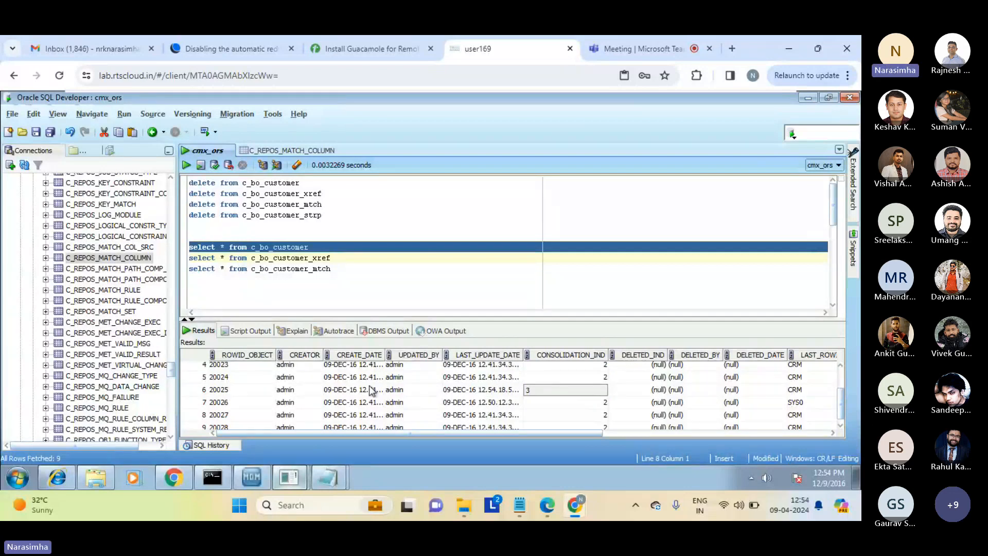
pyautogui.click(342, 390)
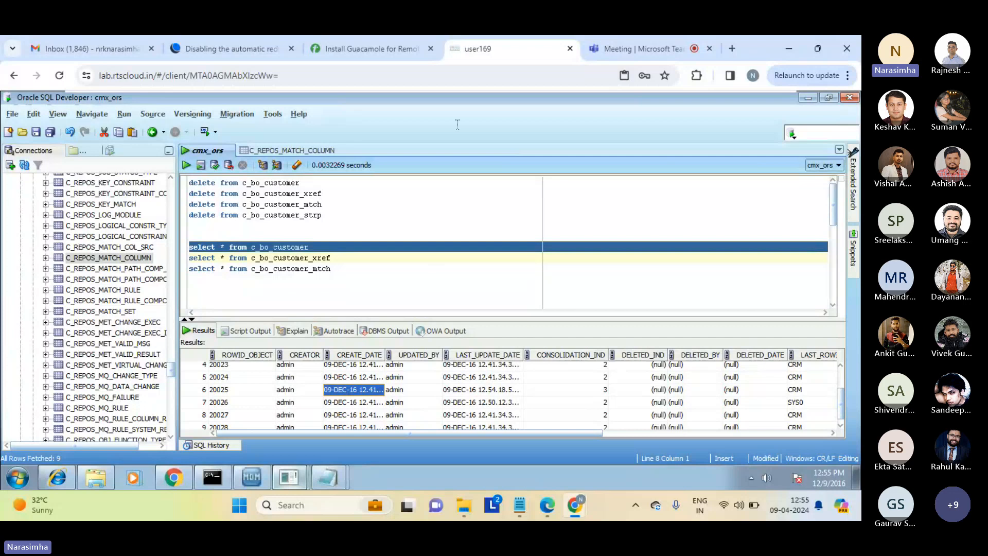
# Step: Return to the MDM Hub Console and reset the unmerged customer record whose c1 is 8 as a new record
pyautogui.click(250, 479)
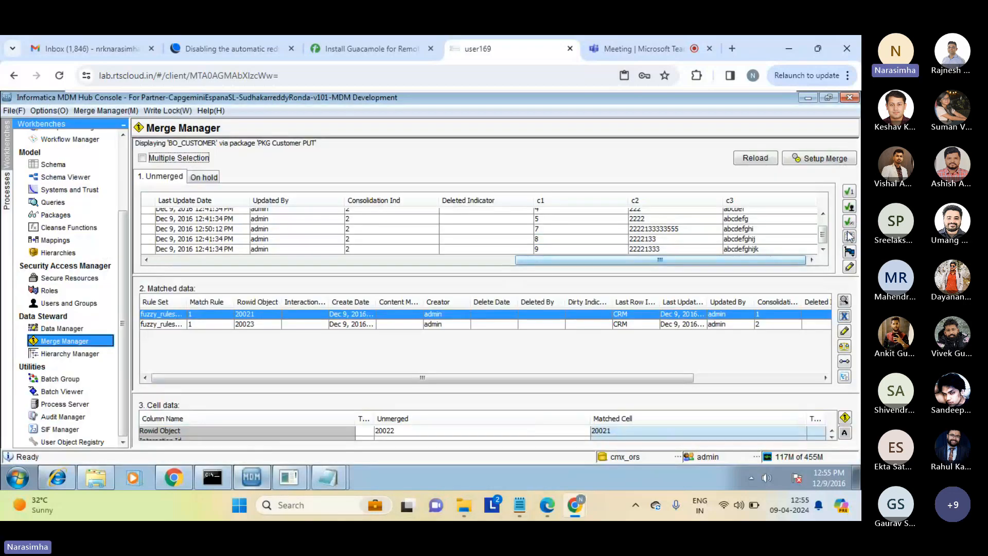
pyautogui.click(850, 251)
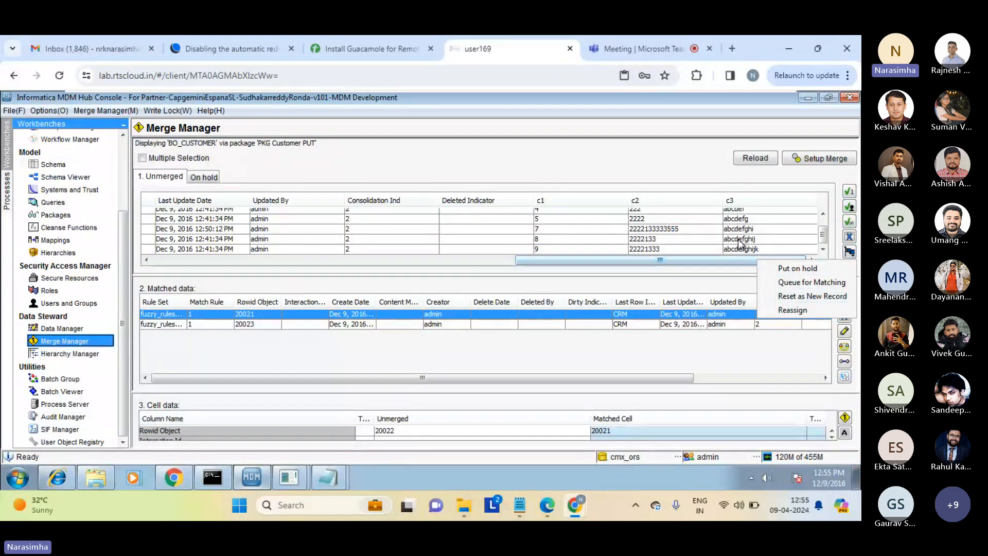
pyautogui.click(726, 240)
pyautogui.click(709, 239)
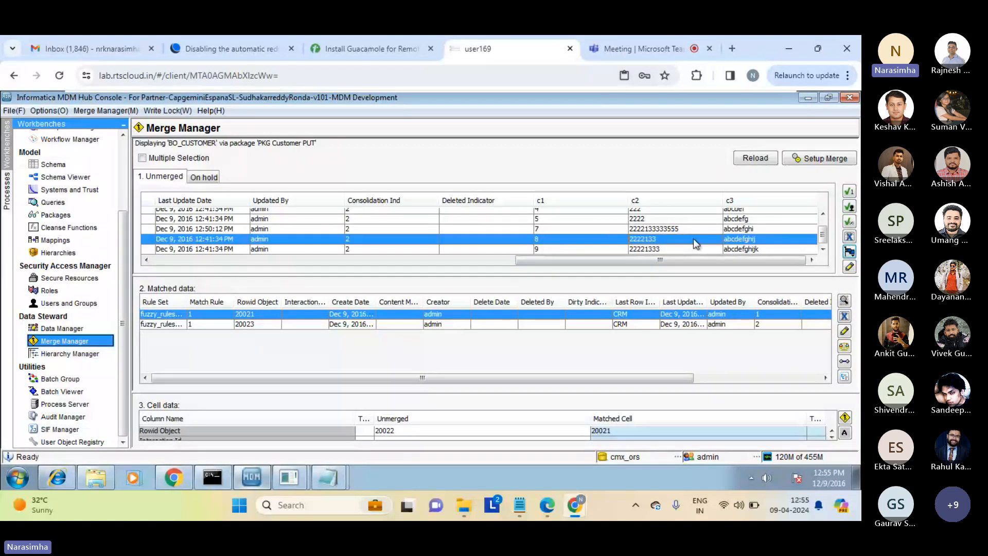
pyautogui.click(849, 251)
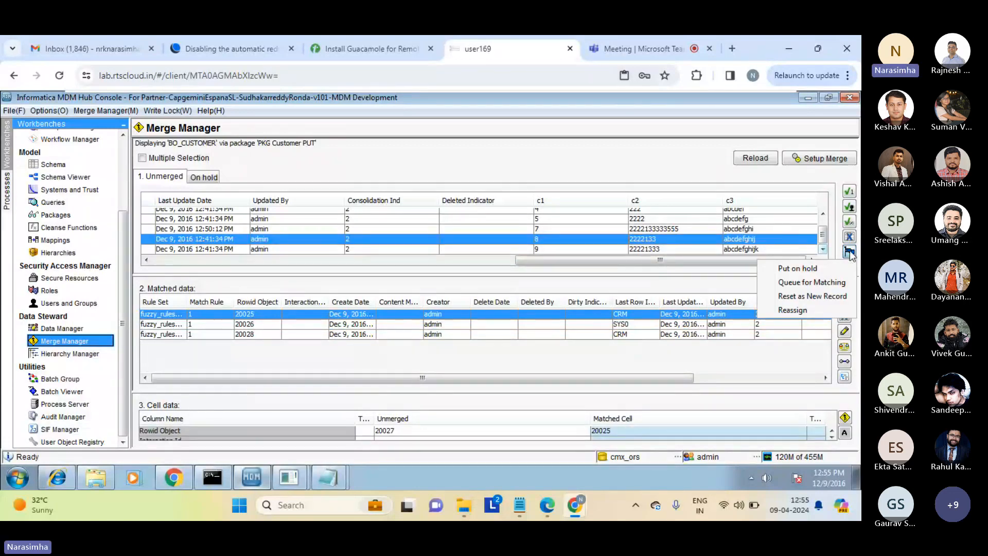
pyautogui.click(801, 298)
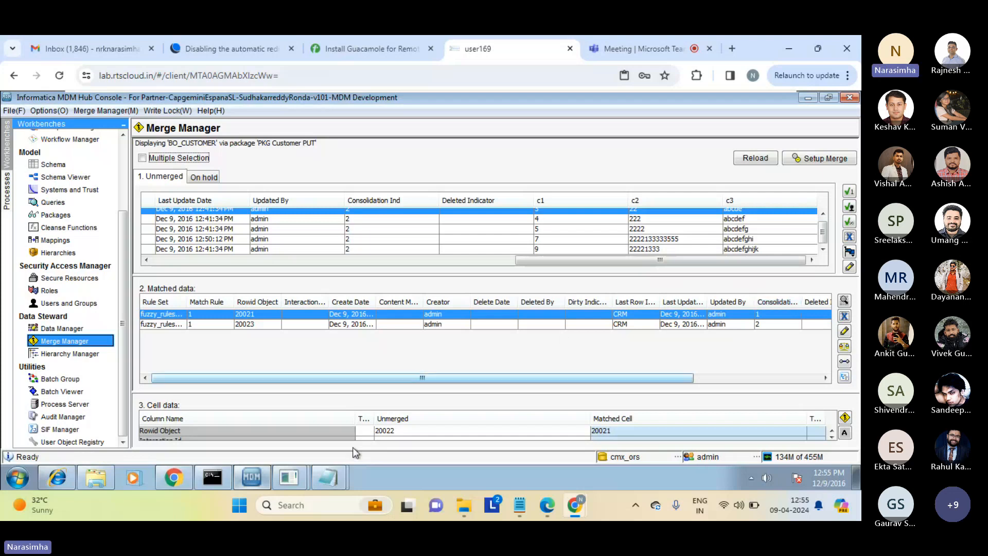
# Step: Switch back to Oracle SQL Developer, rerun the c_bo_customer query, and check the consolidation indicator of row object 20027
pyautogui.click(290, 478)
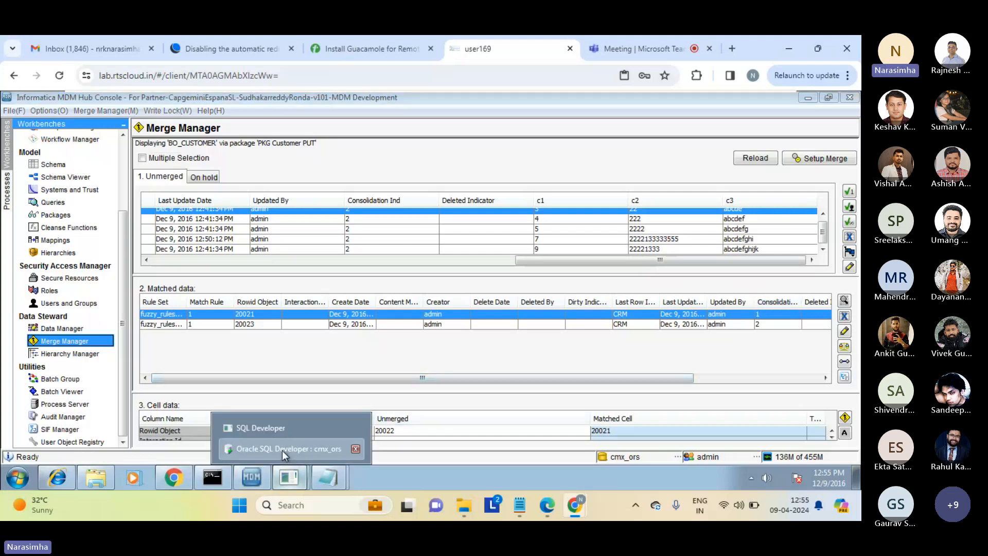
pyautogui.click(282, 449)
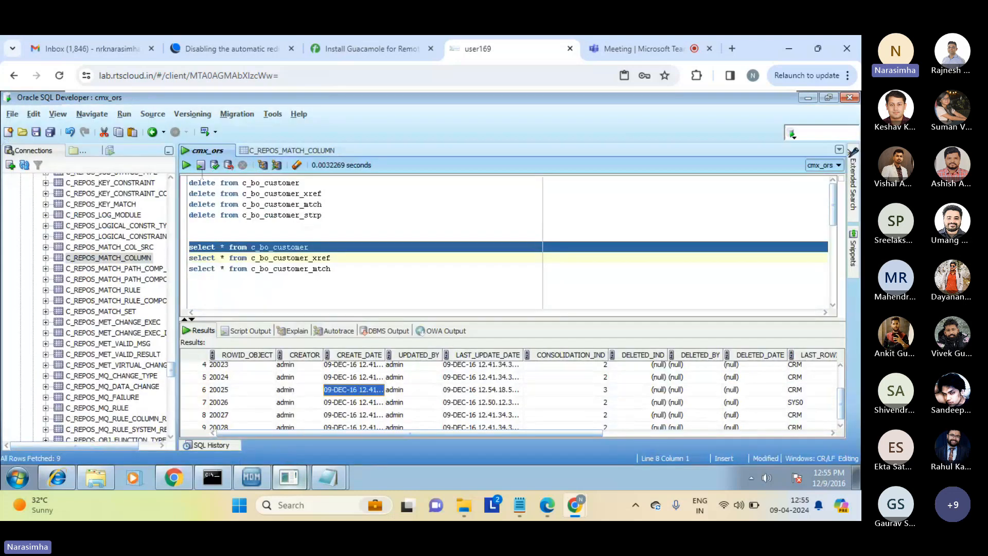
pyautogui.click(188, 166)
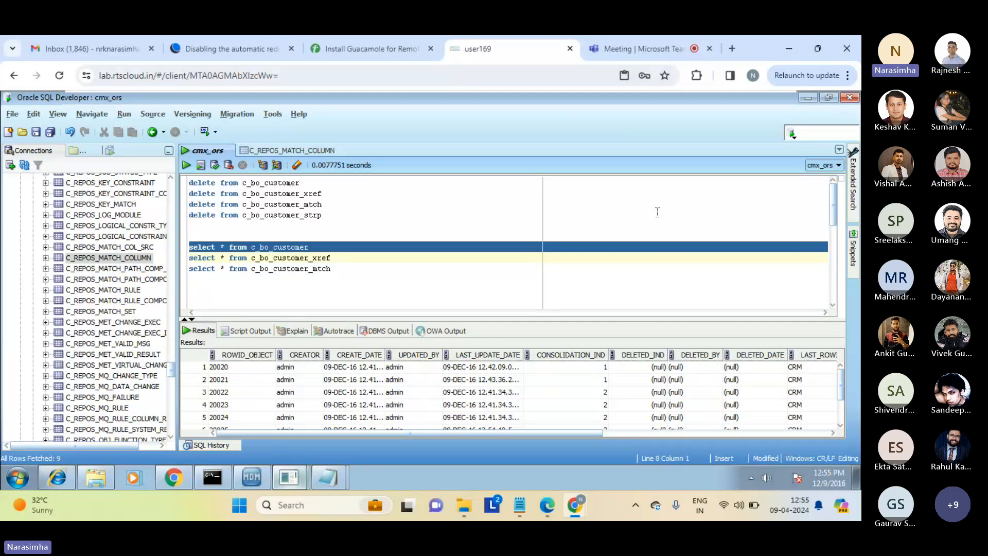
pyautogui.moveTo(840, 382); pyautogui.dragTo(764, 424)
pyautogui.click(588, 412)
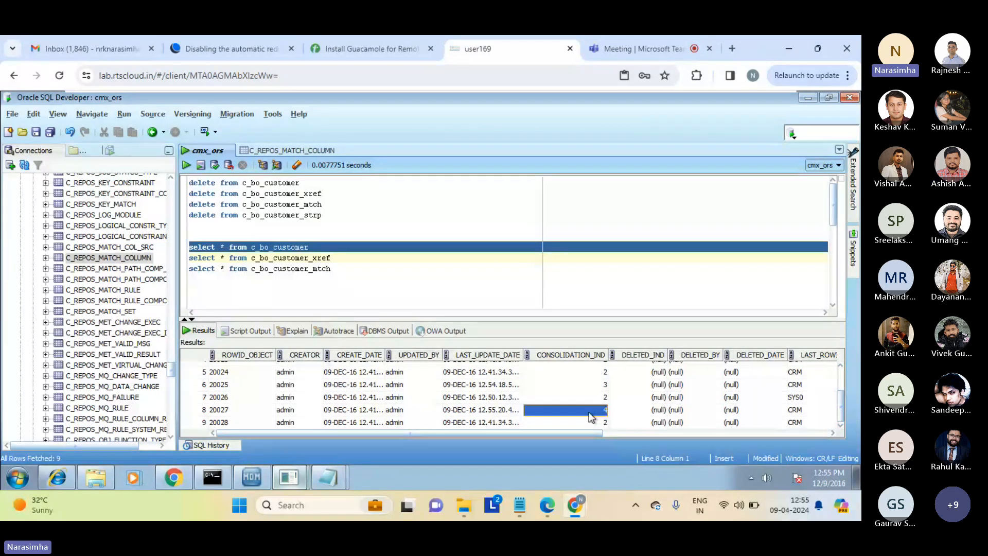
# Step: Return to the MDM Hub Console, put the unmerged customer record whose c1 is 3 on hold, and view the on-hold records
pyautogui.click(254, 464)
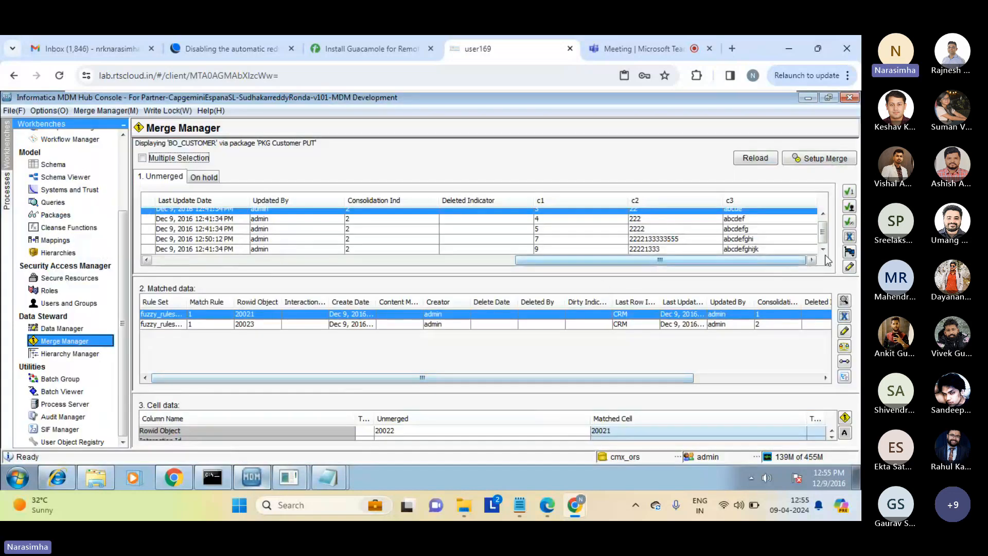
pyautogui.click(849, 252)
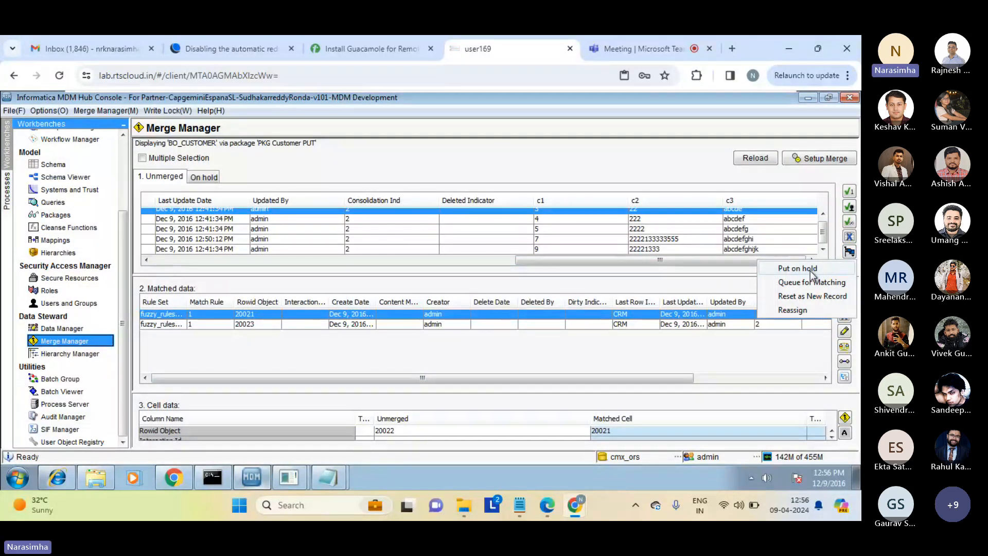
pyautogui.click(207, 179)
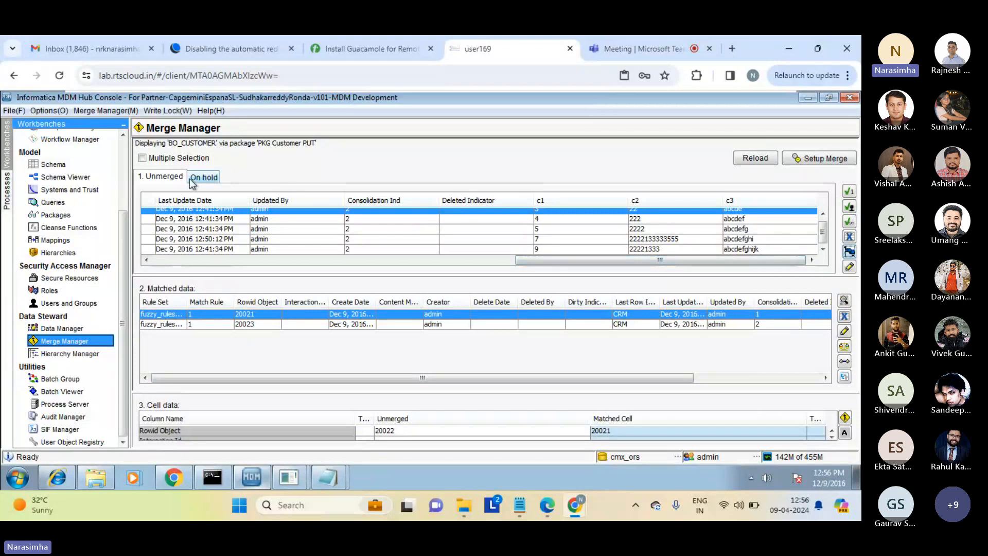
pyautogui.click(159, 177)
pyautogui.scroll(1, 749, 221)
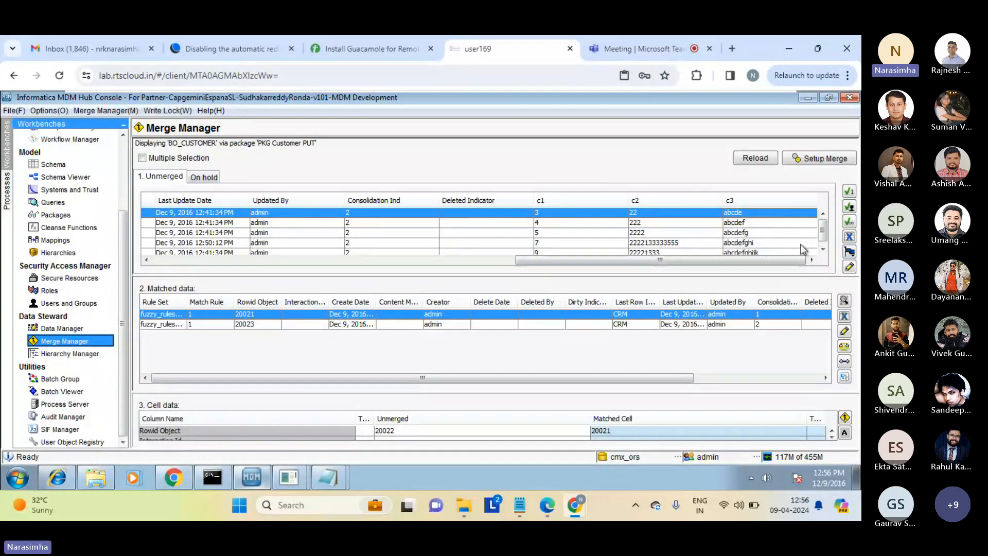
pyautogui.click(849, 252)
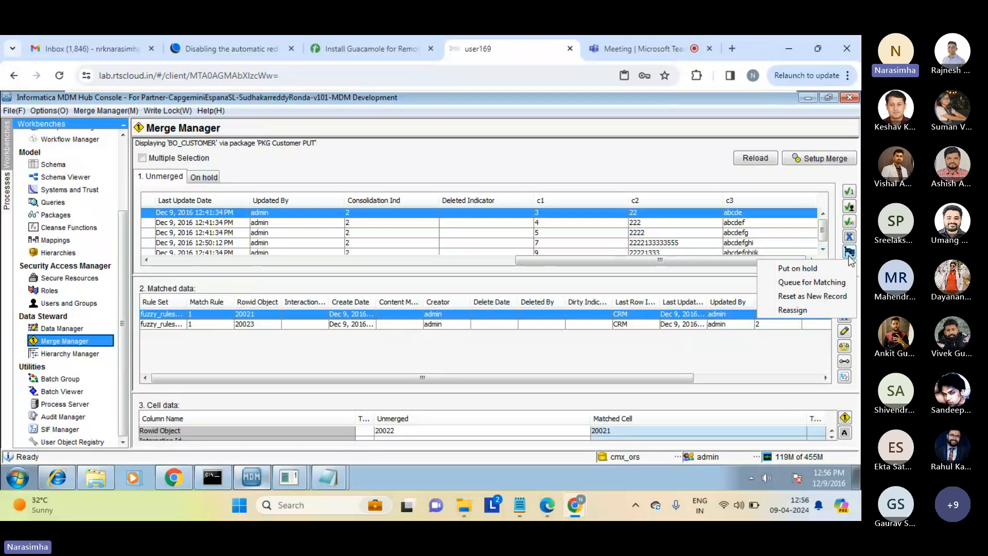
pyautogui.click(804, 270)
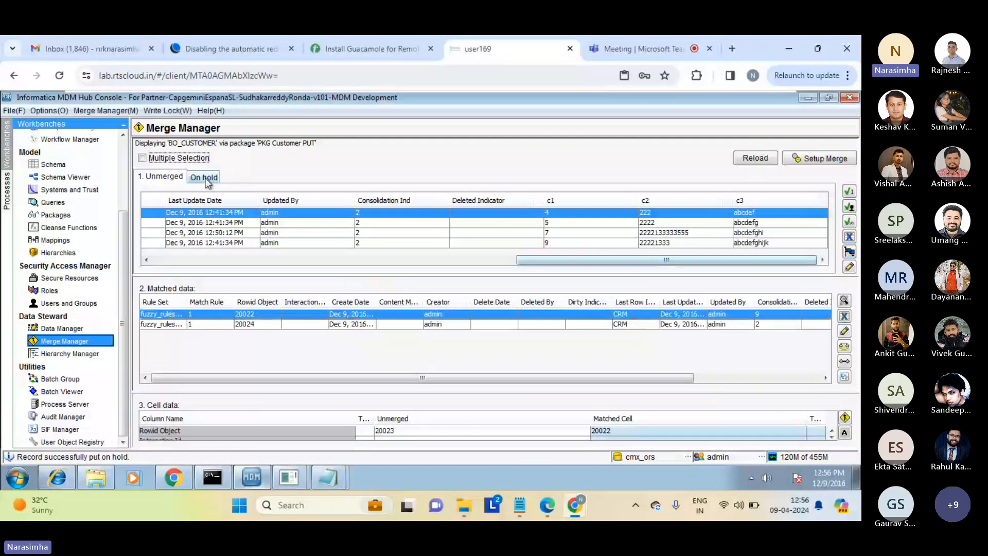
pyautogui.click(204, 177)
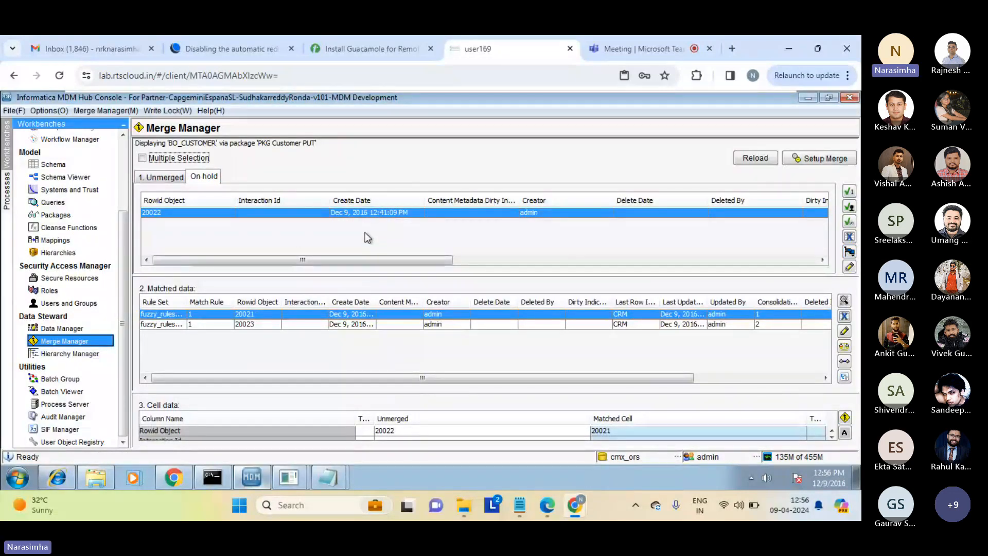
# Step: Switch to Oracle SQL Developer, rerun the c_bo_customer query, and check the consolidation indicator of row object 20022
pyautogui.click(282, 479)
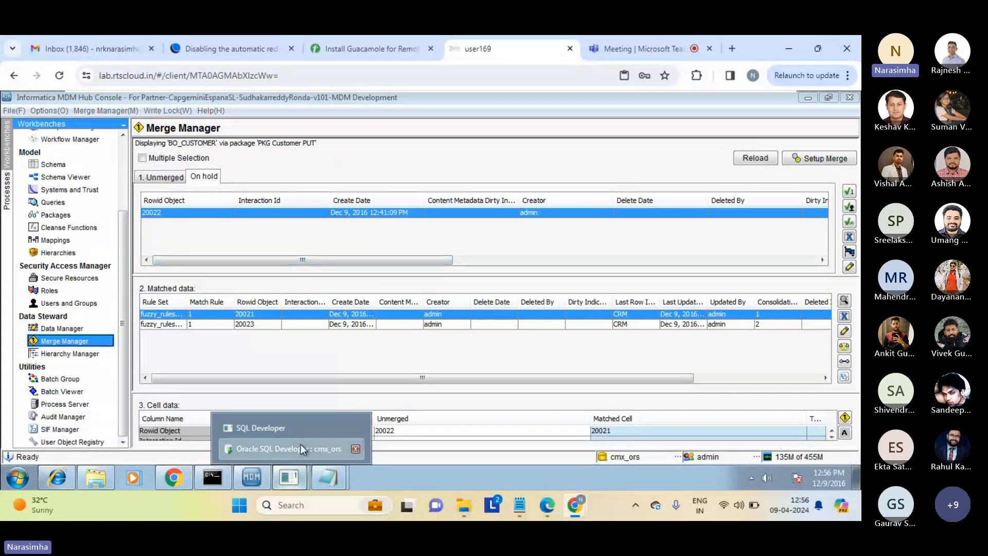
pyautogui.click(300, 448)
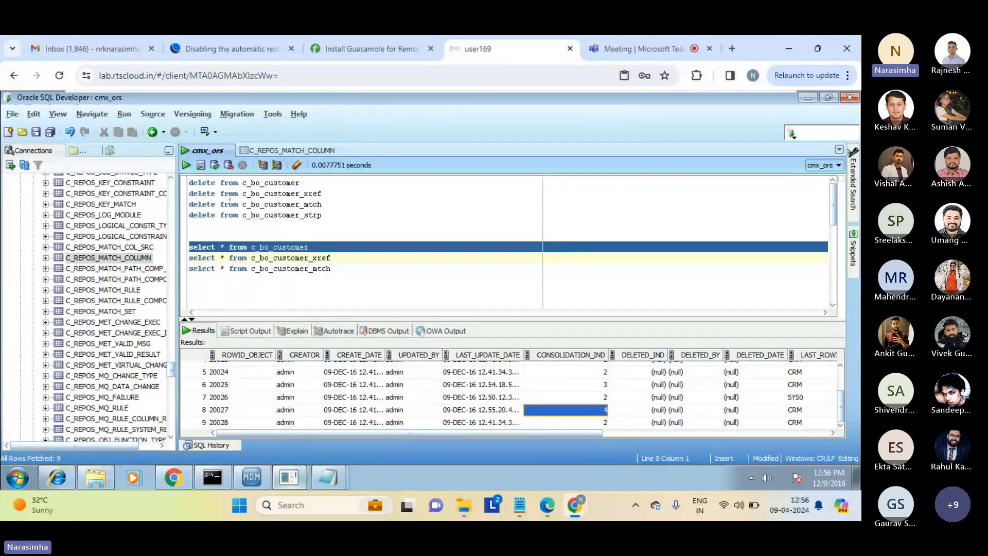
pyautogui.click(185, 165)
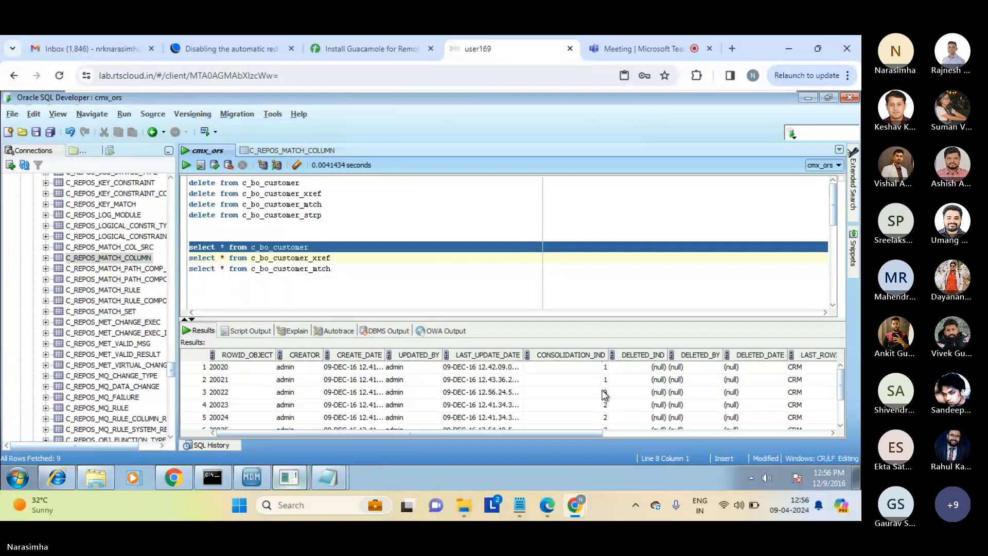
pyautogui.click(599, 396)
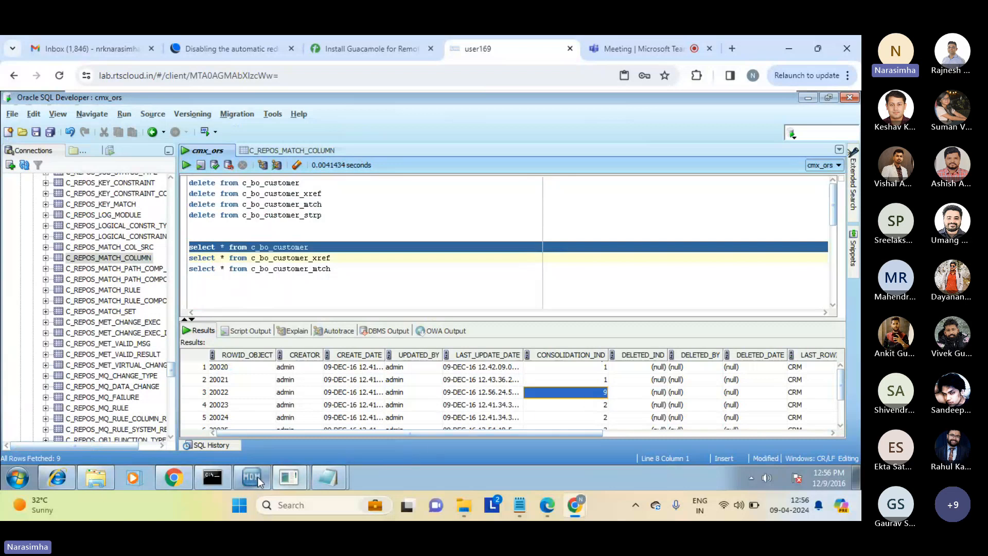
# Step: Return to the MDM Hub Console and reassign the unmerged customer record whose c1 is 9 to the admin user
pyautogui.click(252, 479)
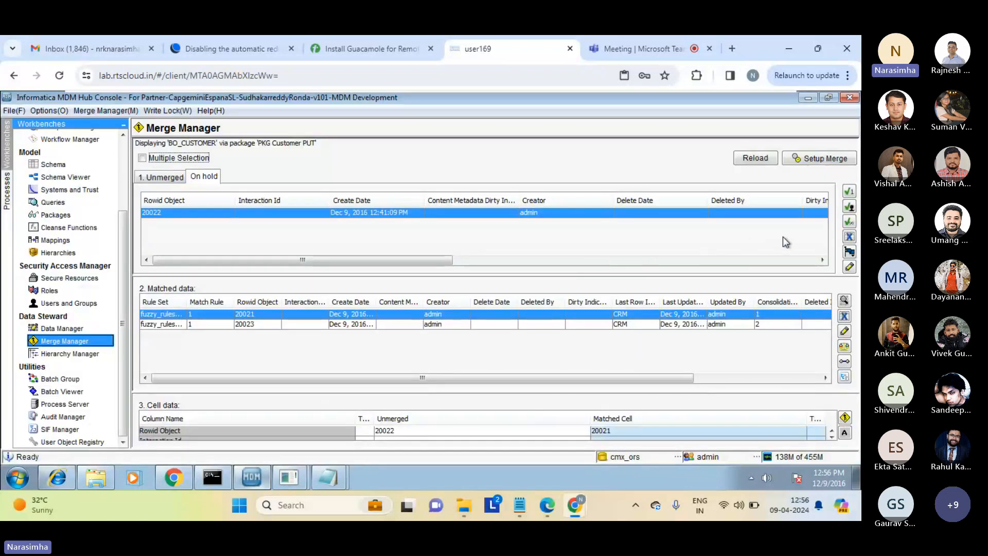
pyautogui.click(165, 177)
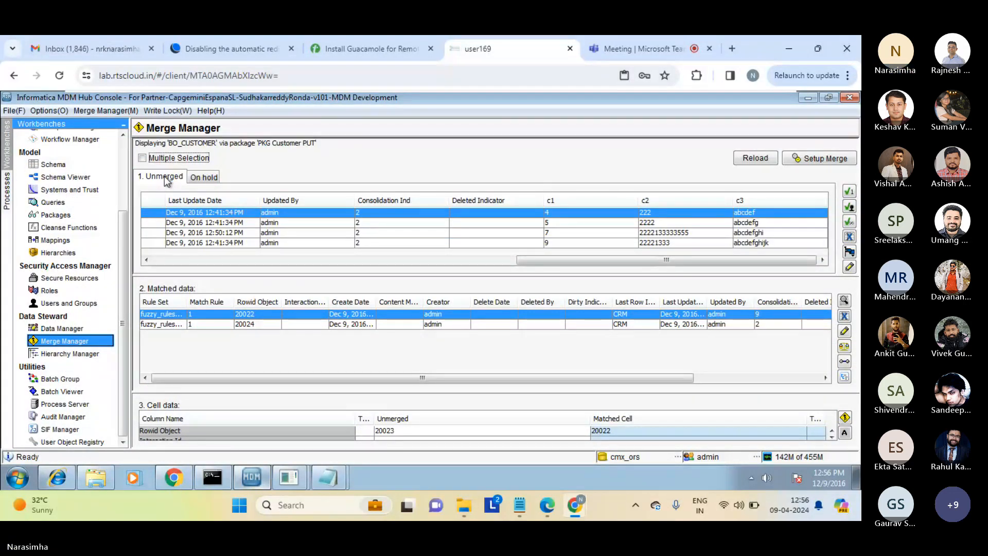
pyautogui.click(678, 240)
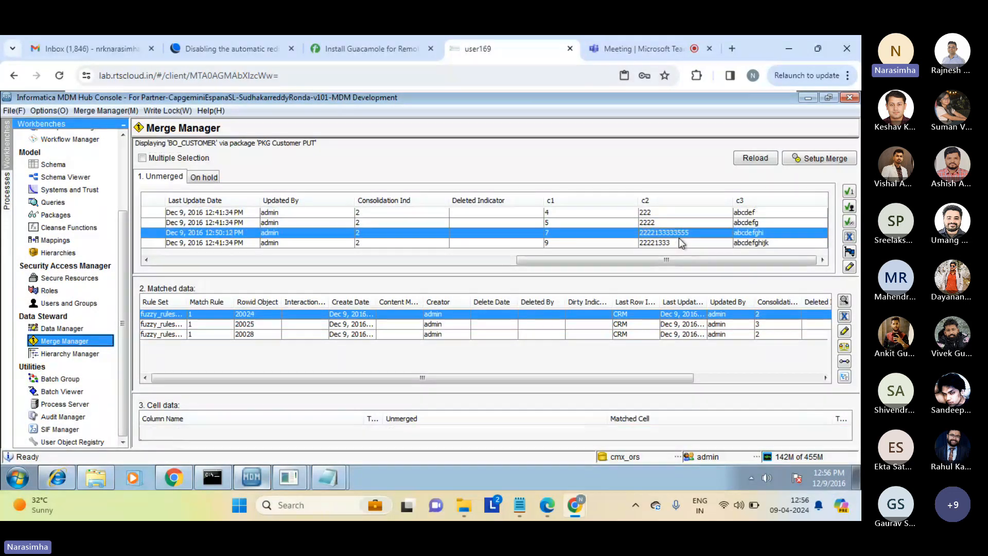
pyautogui.click(850, 252)
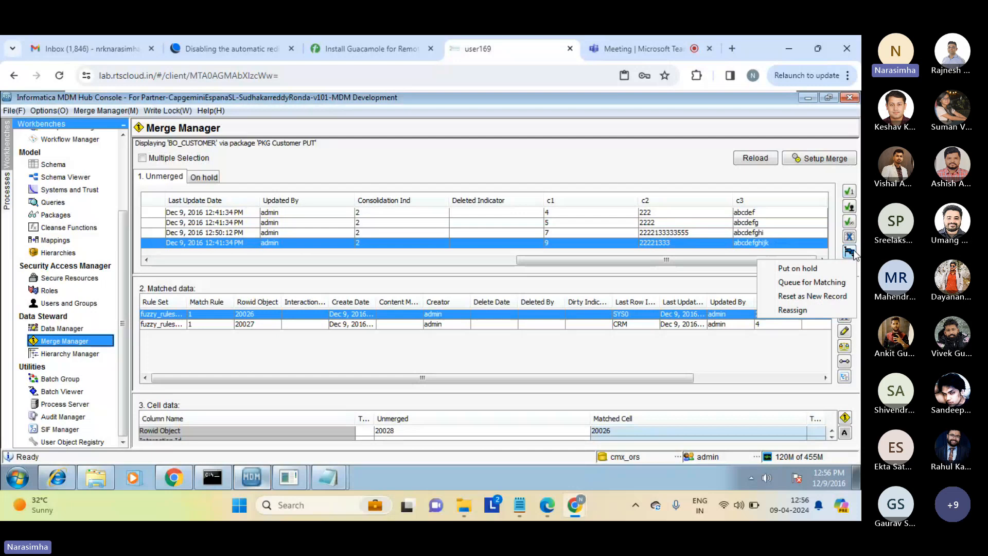
pyautogui.click(790, 309)
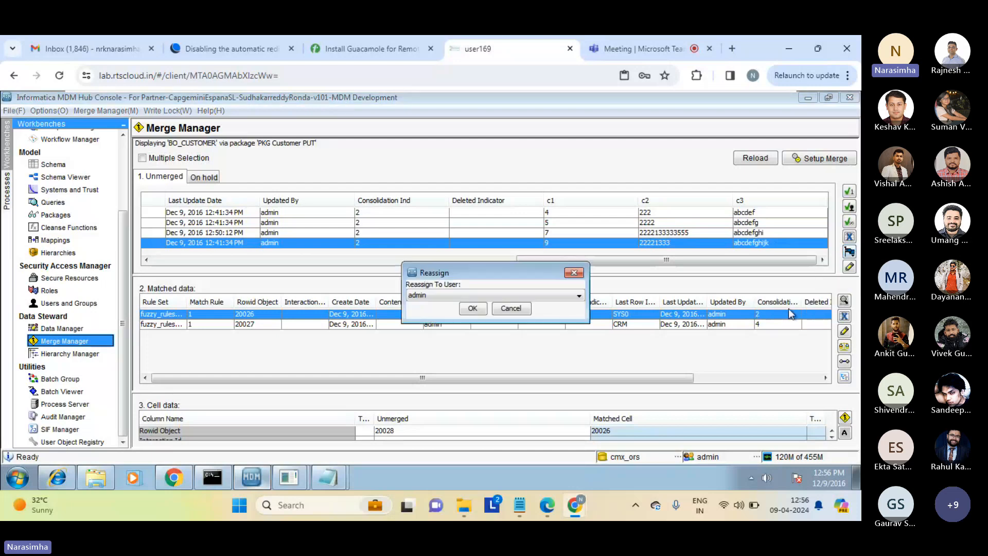
pyautogui.click(554, 295)
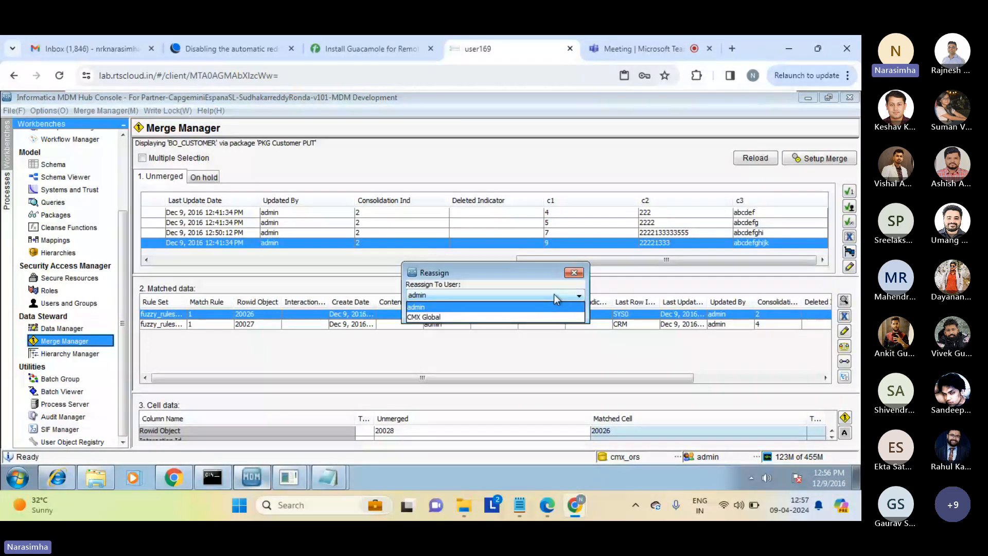
pyautogui.click(554, 294)
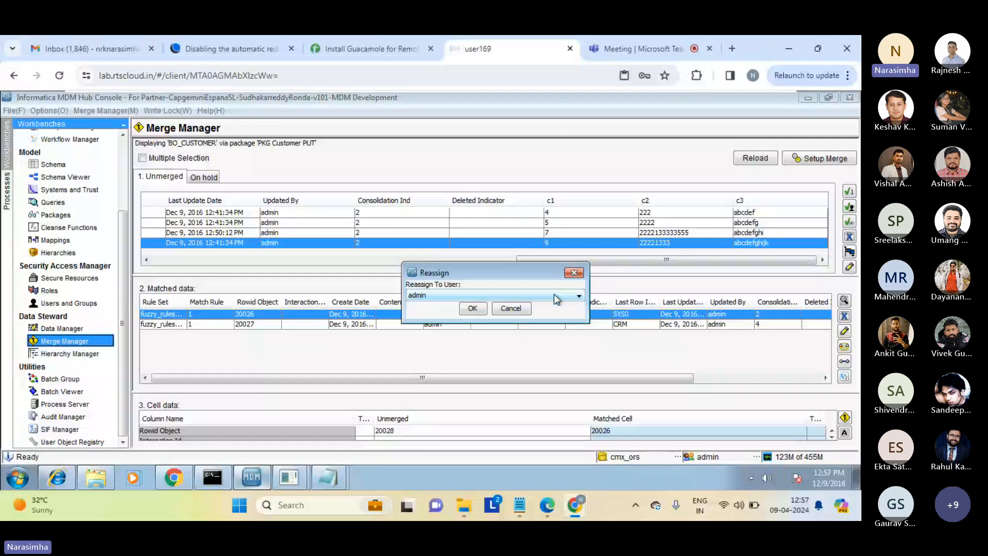
pyautogui.click(475, 308)
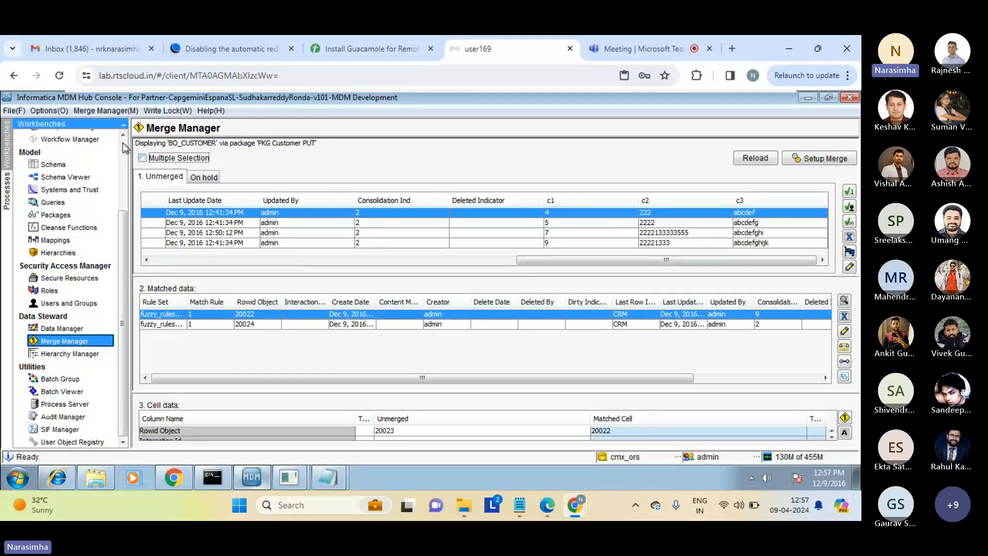
pyautogui.scroll(3, 124, 149)
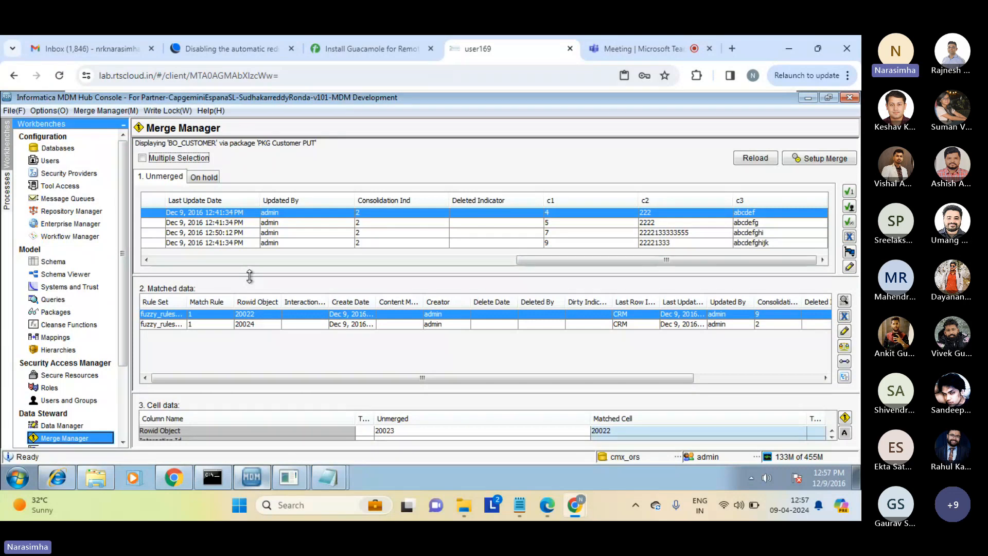
pyautogui.click(849, 252)
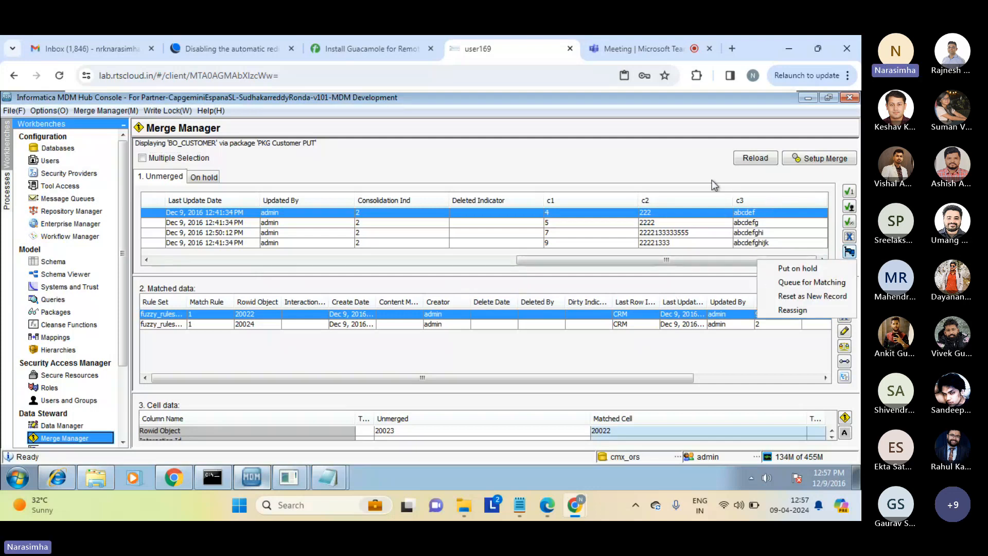
pyautogui.click(661, 173)
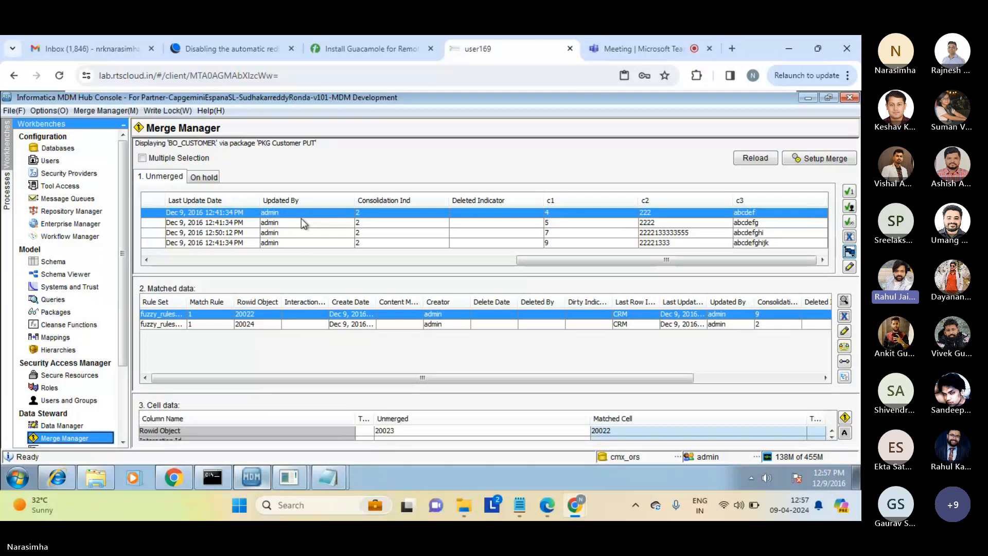
pyautogui.click(615, 47)
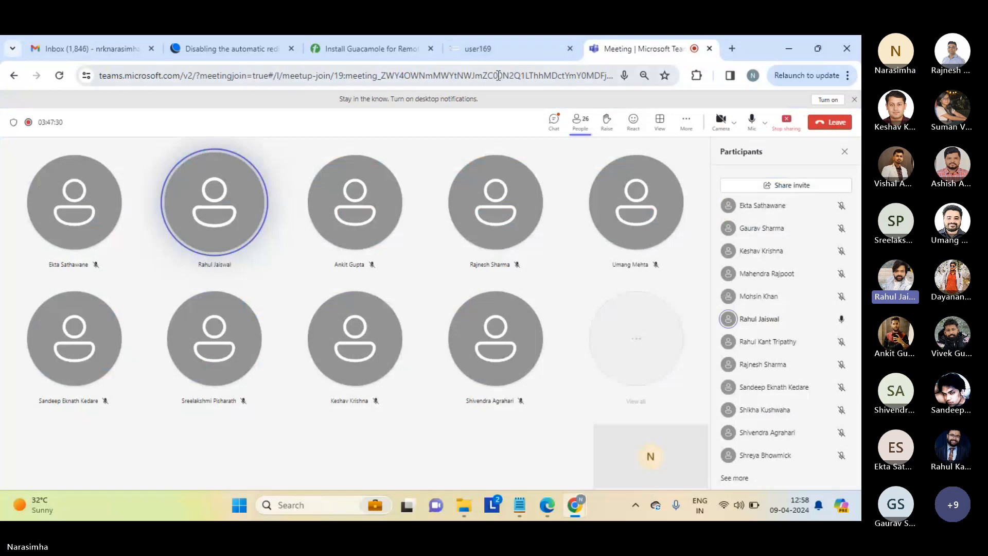
pyautogui.tripleClick(454, 99)
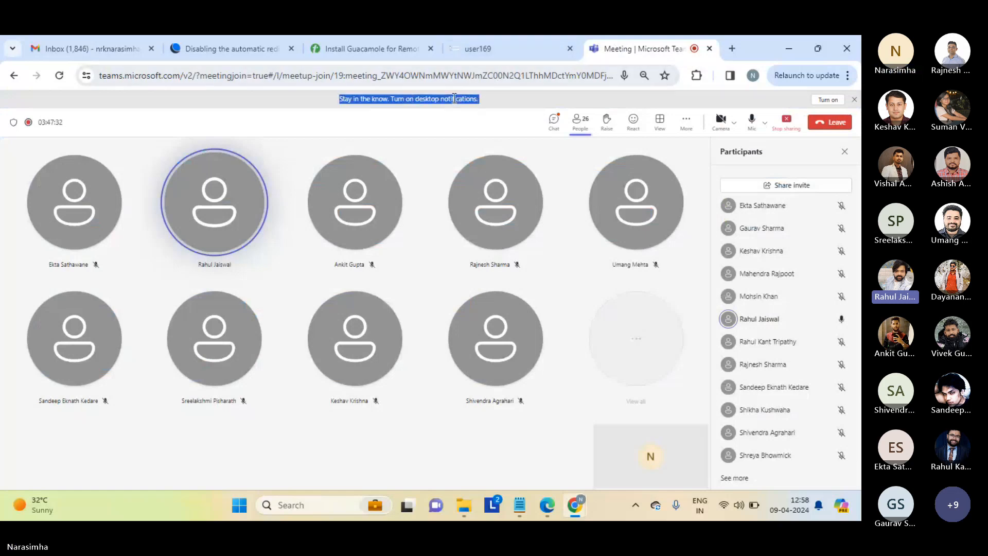
pyautogui.click(455, 99)
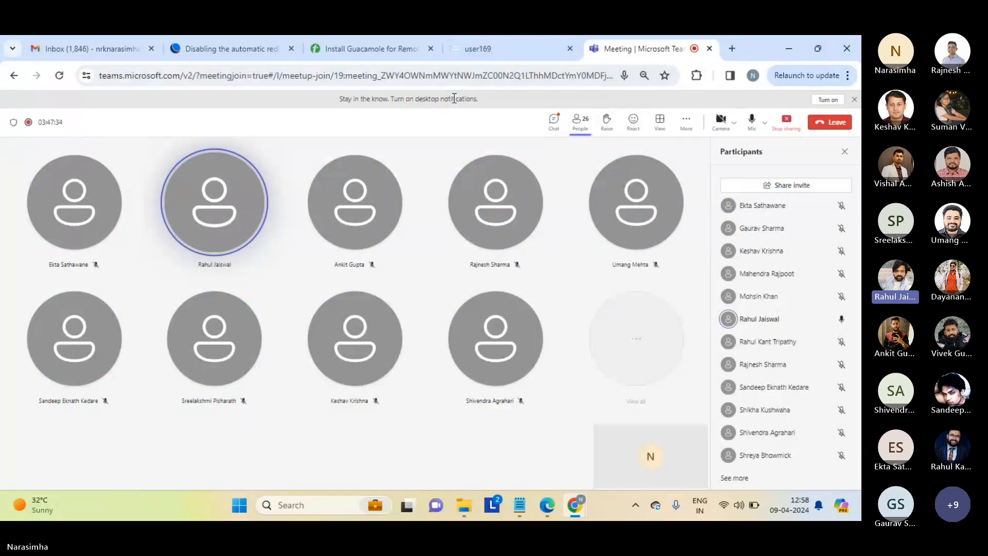
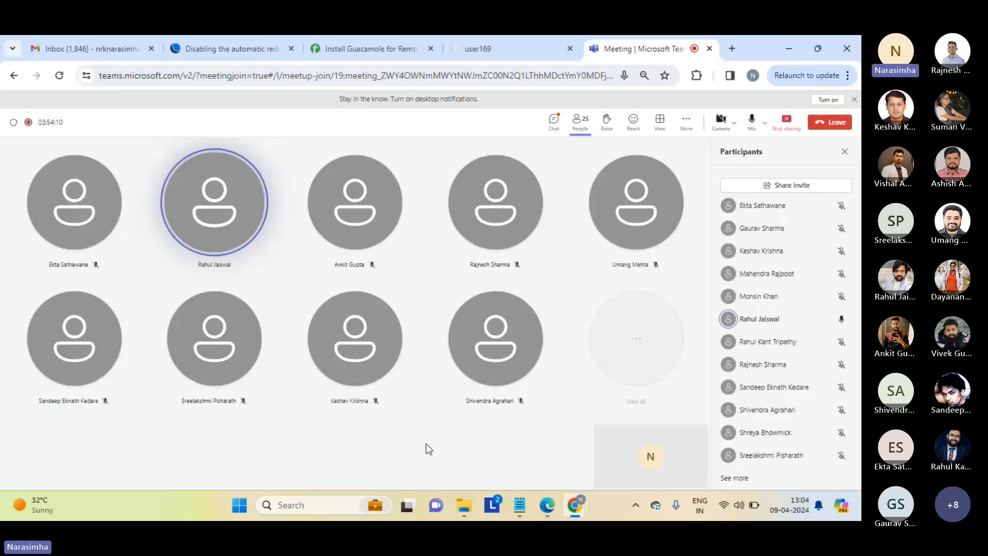
pyautogui.click(497, 47)
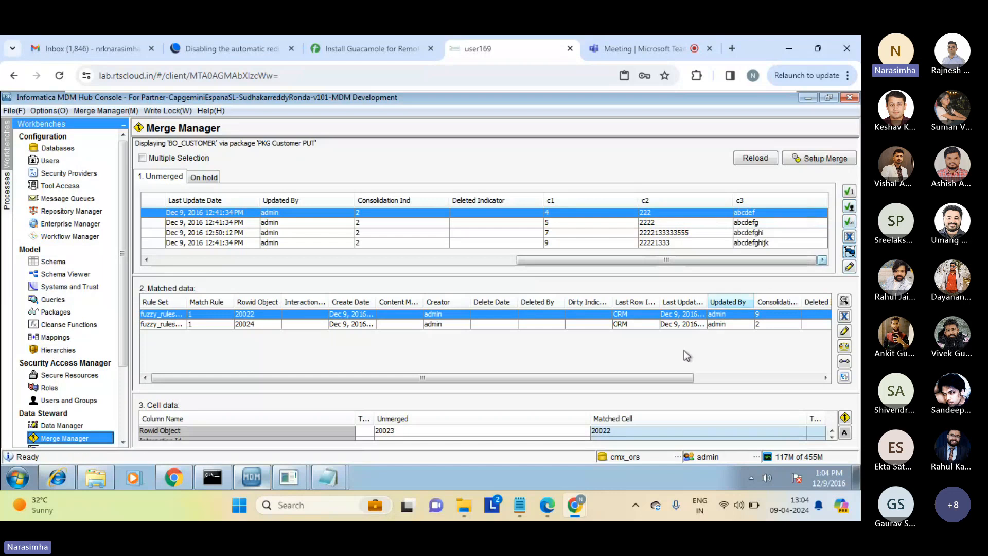
pyautogui.moveTo(669, 382); pyautogui.dragTo(634, 372)
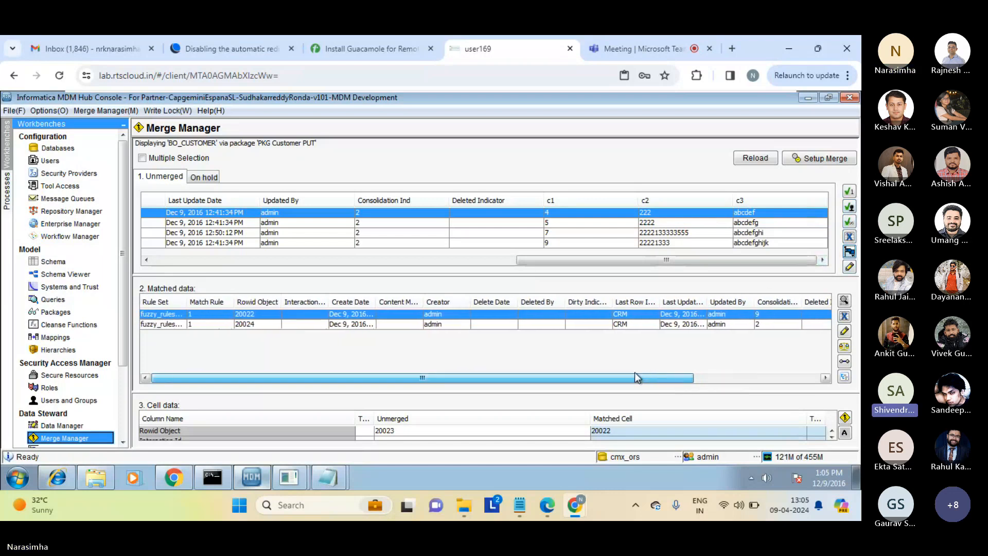
pyautogui.click(629, 37)
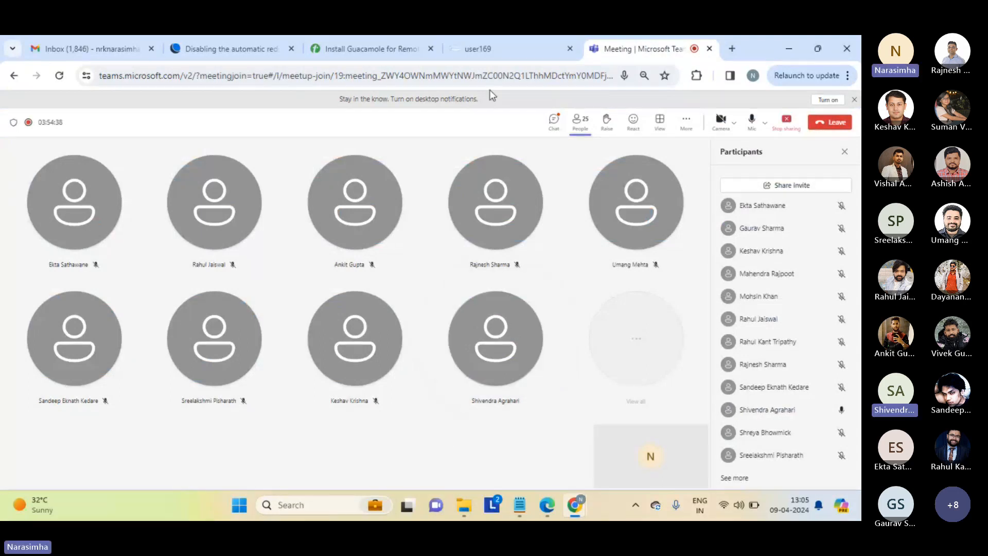
pyautogui.moveTo(496, 58)
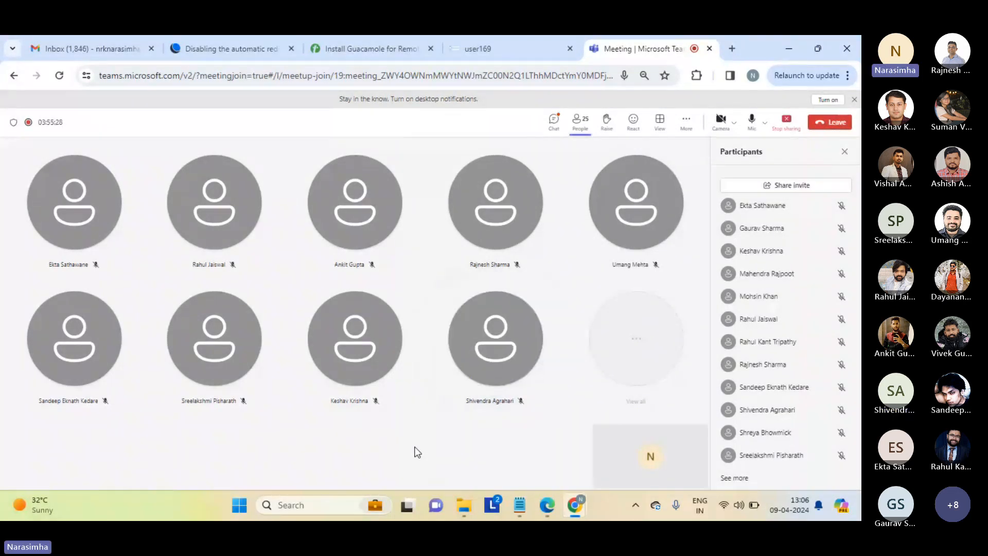
# Step: Return to the MDM Hub Console and examine the cross-references of matched record 20022 in the Cross-Reference Viewer
pyautogui.click(492, 49)
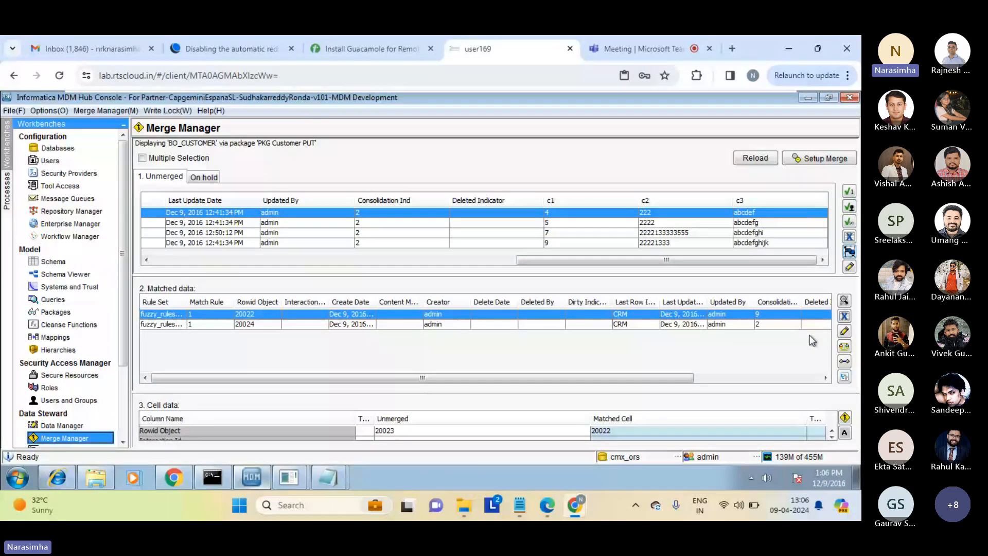
pyautogui.click(845, 316)
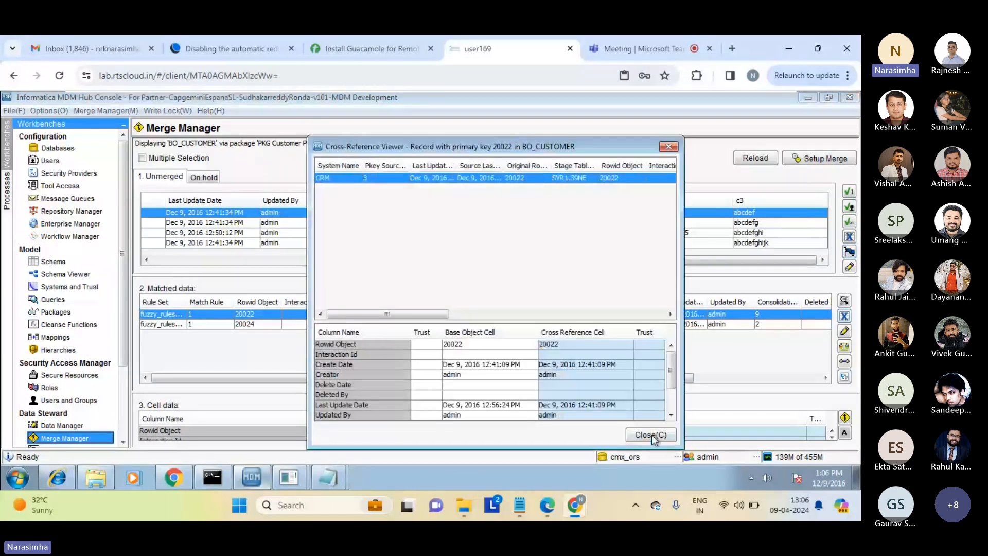
pyautogui.click(652, 435)
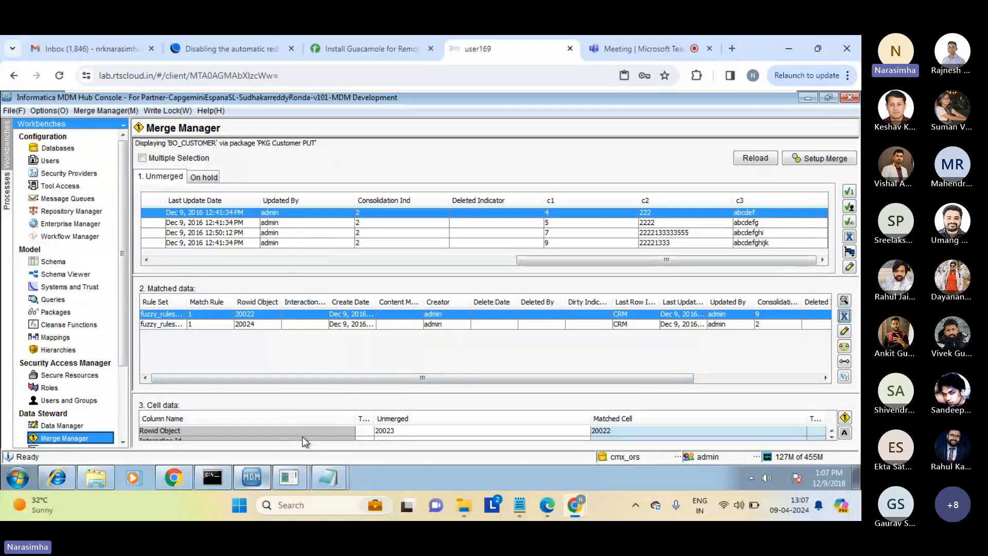
pyautogui.click(844, 316)
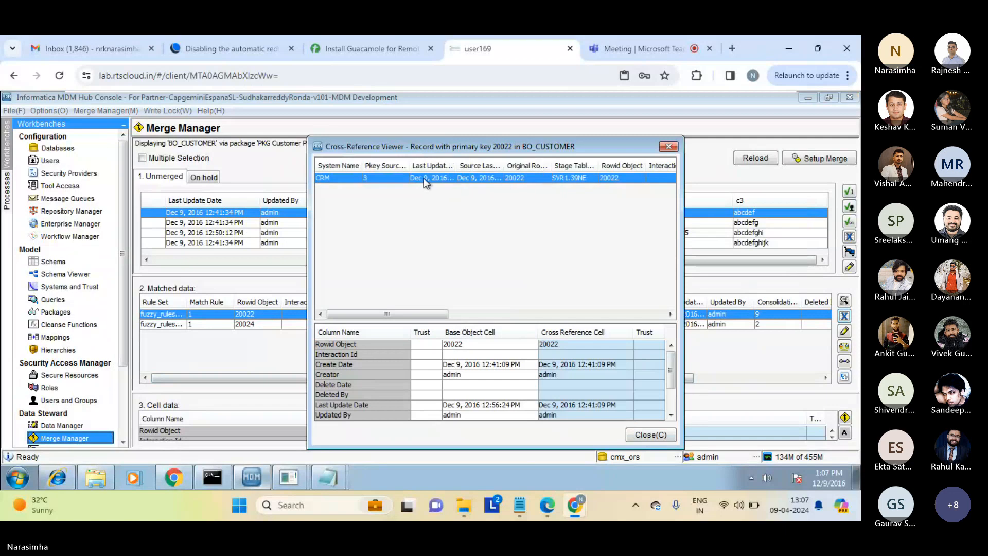
# Step: Close the cross-reference viewer and set the c2 value of matched record 20022 to 2288888
pyautogui.click(649, 435)
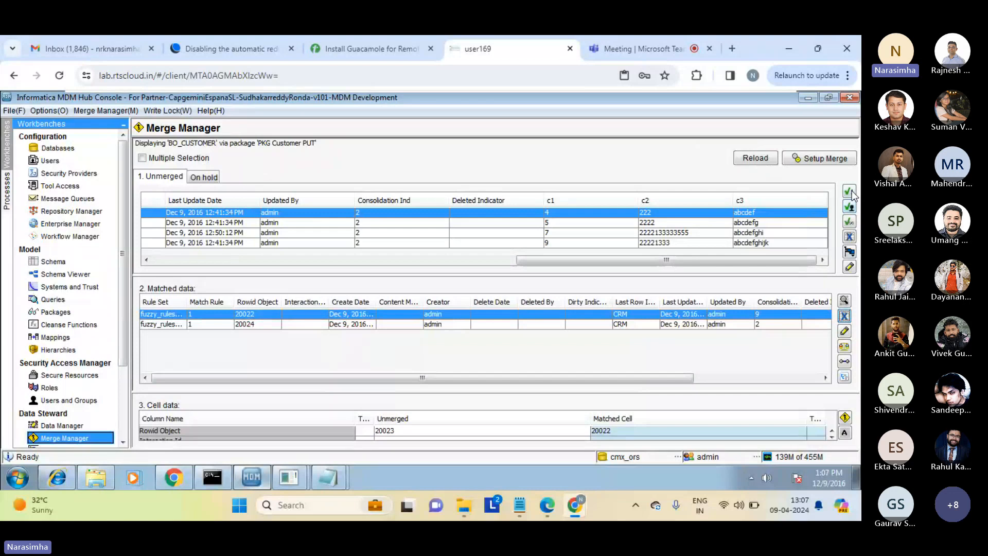
pyautogui.click(845, 332)
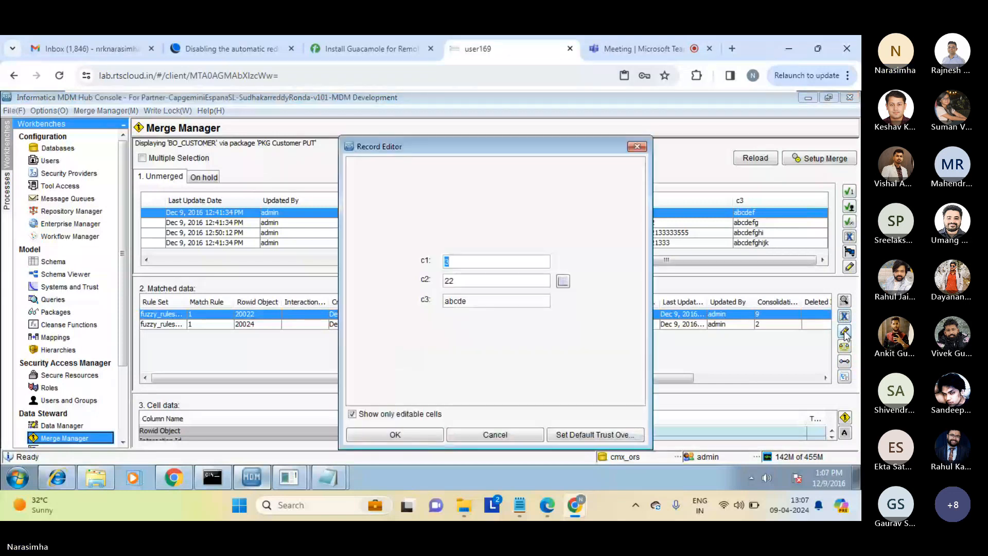
pyautogui.click(481, 279)
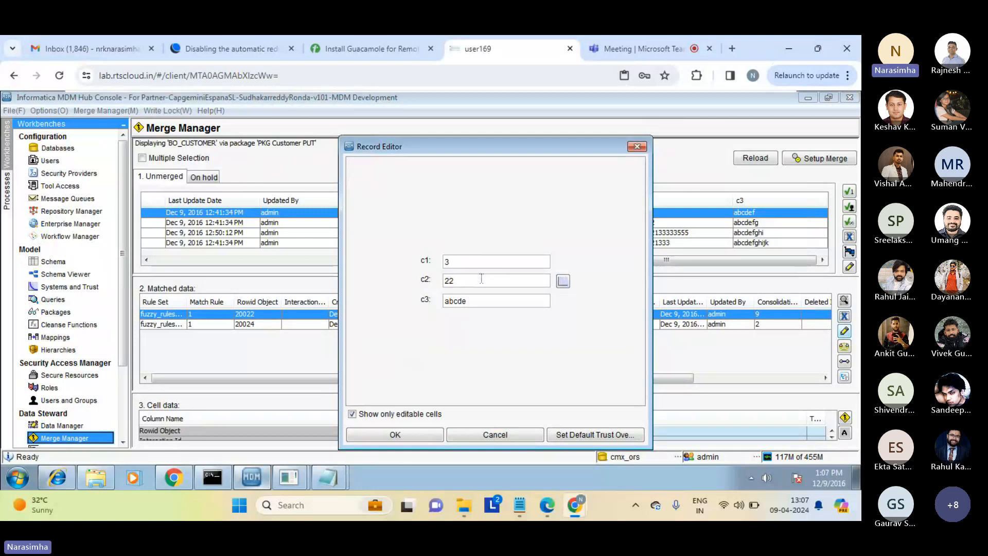
pyautogui.write('88888')
pyautogui.click(412, 434)
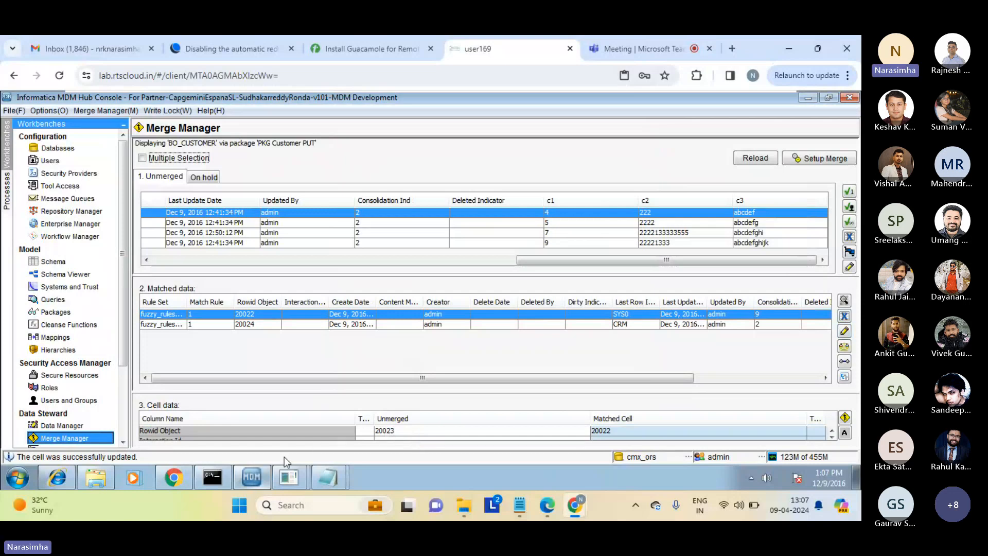
# Step: Switch to Oracle SQL Developer and run the select query on c_bo_customer_xref
pyautogui.click(289, 478)
pyautogui.click(262, 450)
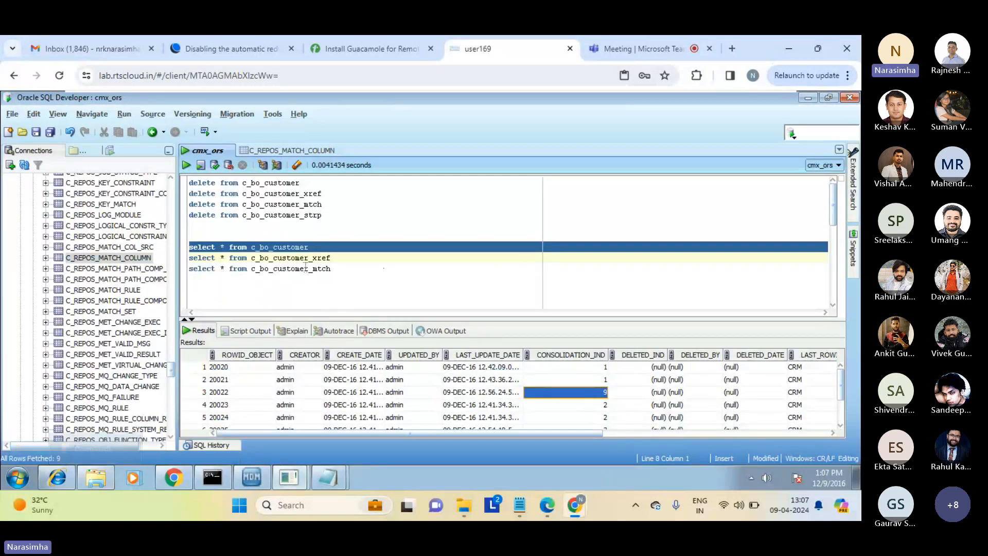
pyautogui.press('Down')
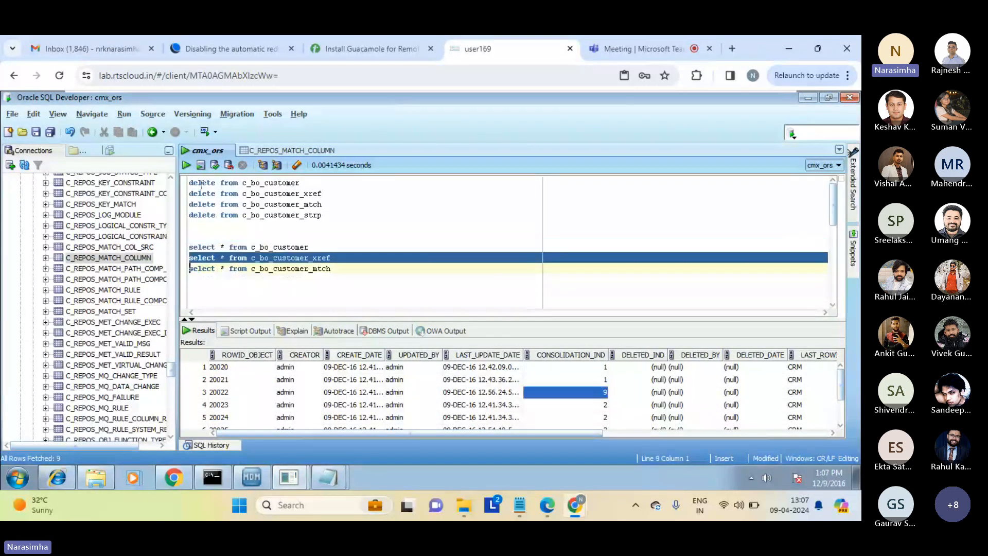
pyautogui.click(187, 166)
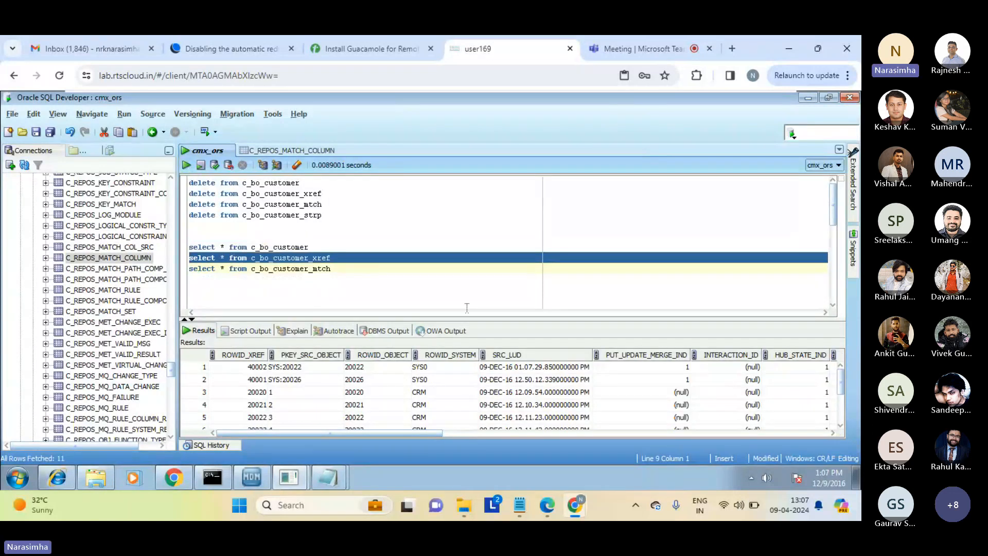
# Step: Examine the SYS0 cross-reference rows in the query results across all columns up to C2 and C3
pyautogui.click(309, 379)
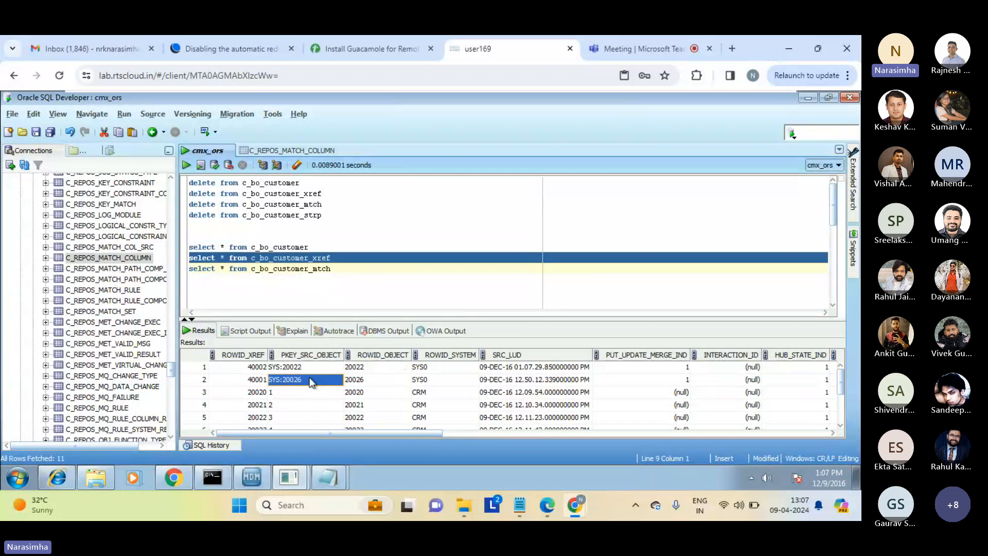
pyautogui.press('Right')
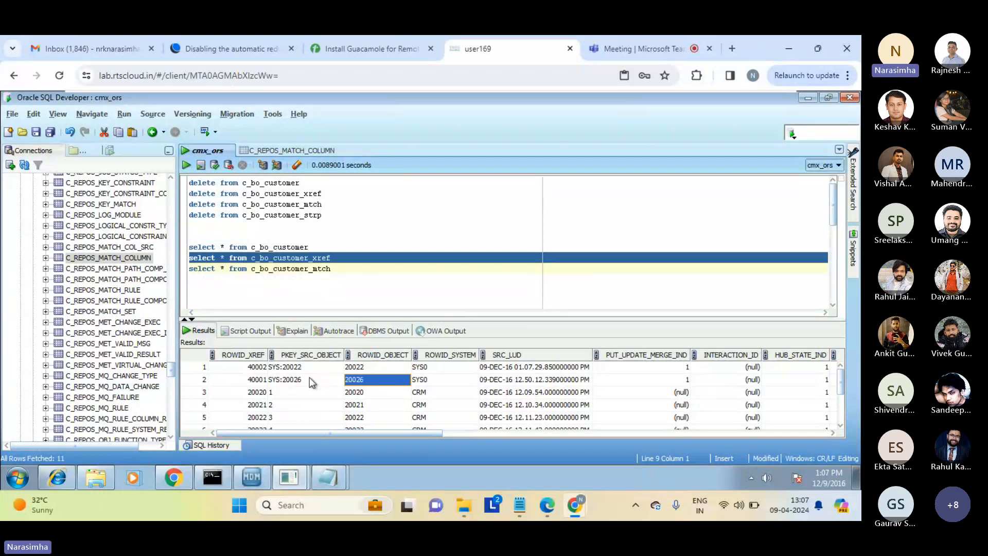
pyautogui.press('Right')
pyautogui.press('Right')
pyautogui.press('Right')
pyautogui.press('Right')
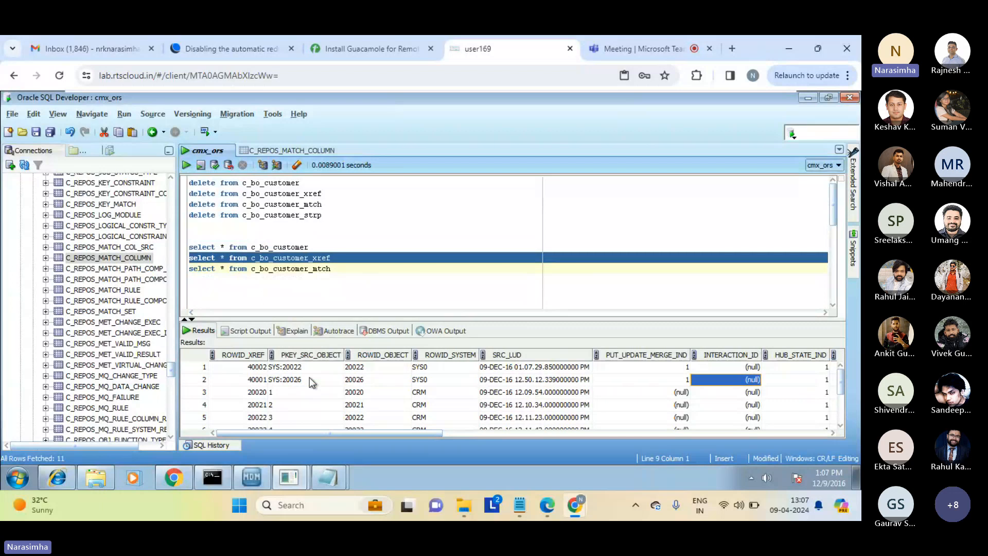
pyautogui.press('Right')
pyautogui.press('Right')
pyautogui.press('Right')
pyautogui.press('Right')
pyautogui.press('Right')
pyautogui.press('Right')
pyautogui.press('Right')
pyautogui.press('Right')
pyautogui.press('Right')
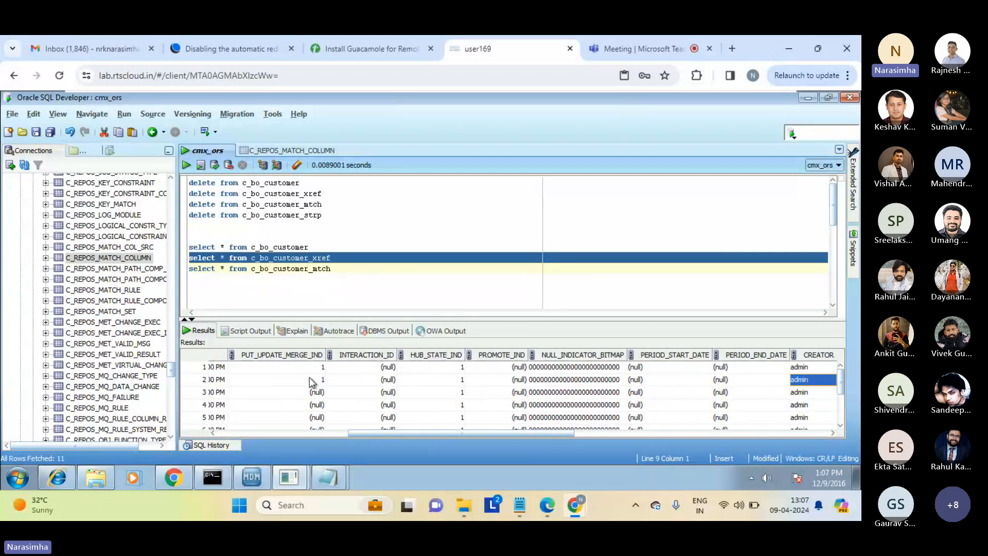
pyautogui.press('Right')
pyautogui.press('Right')
pyautogui.press('Right')
pyautogui.press('Right')
pyautogui.press('Right')
pyautogui.press('Right')
pyautogui.press('Right')
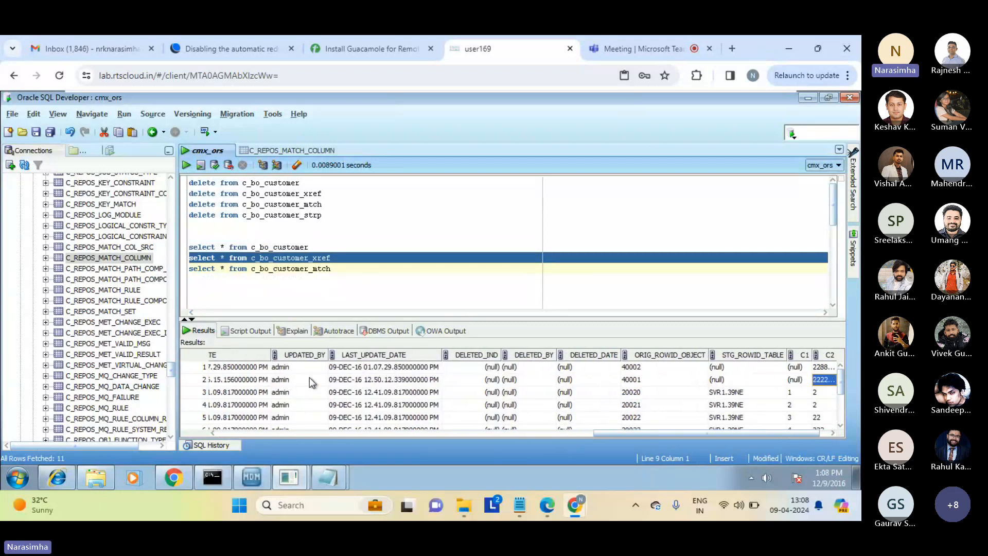
pyautogui.press('Right')
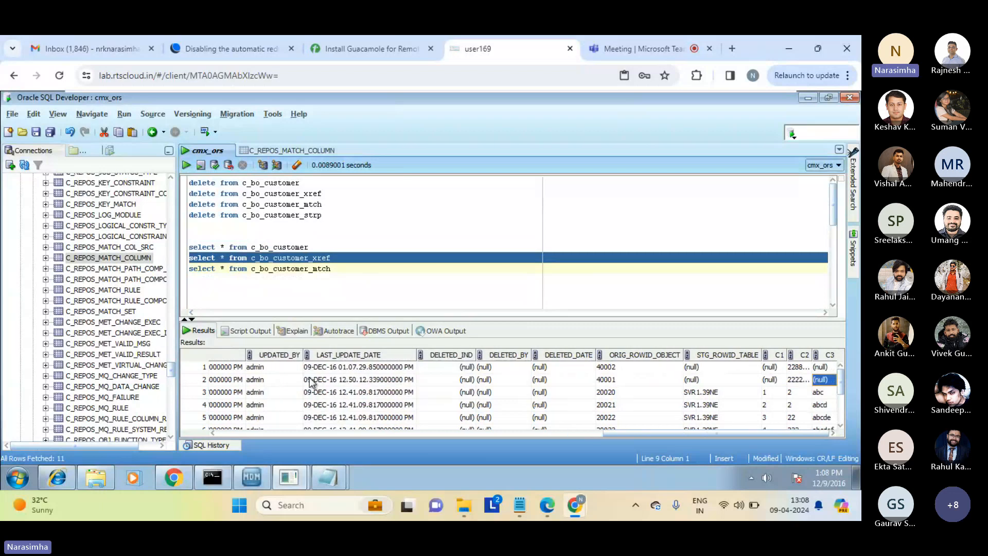
pyautogui.press('Left')
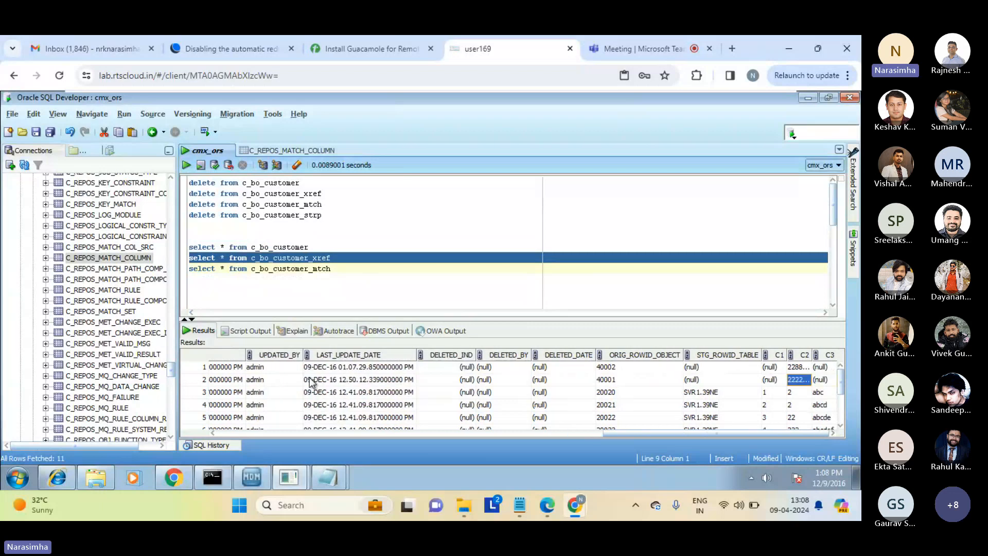
# Step: View the full C2 value of the SYS:20022 cross-reference row and close it without editing
pyautogui.doubleClick(798, 367)
pyautogui.click(806, 367)
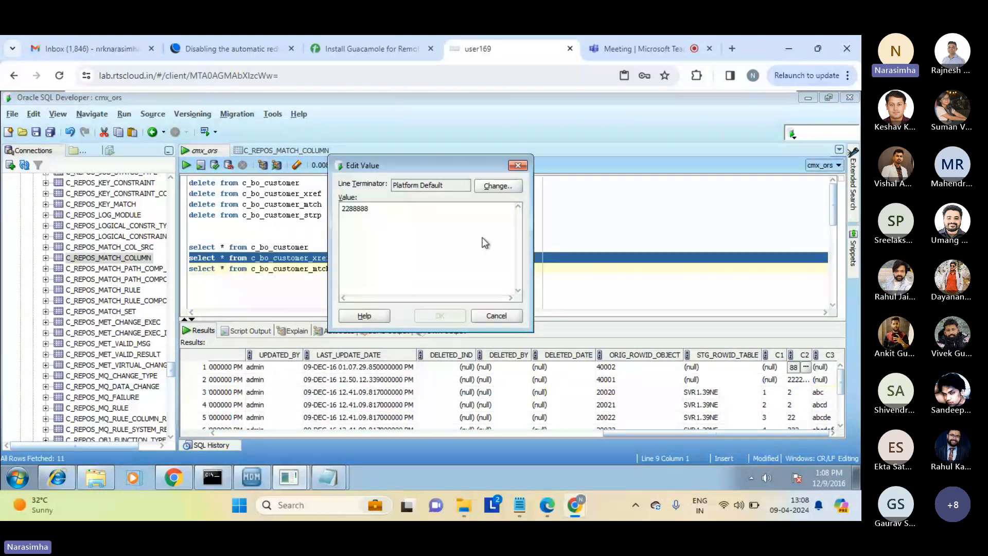
pyautogui.click(496, 315)
pyautogui.click(391, 280)
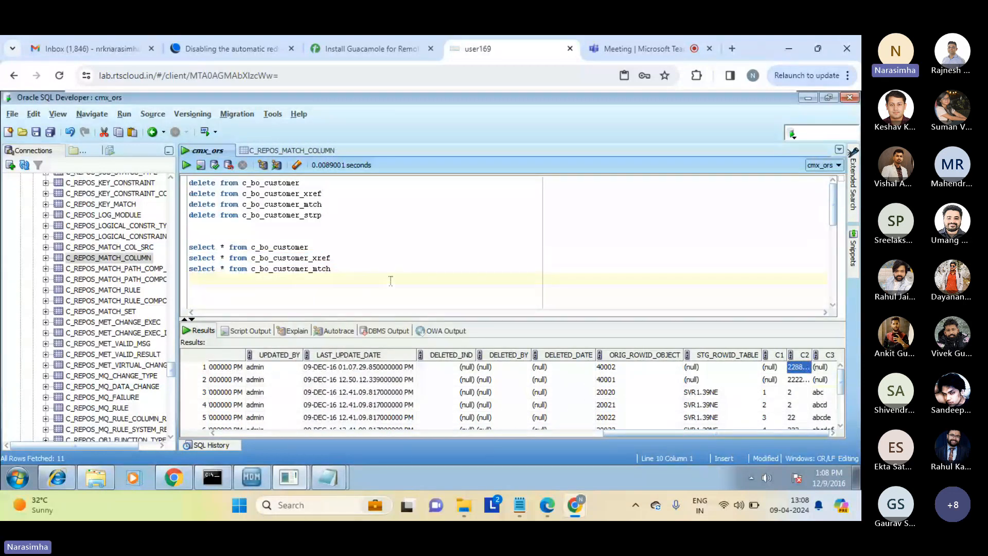
# Step: Switch back to the Informatica MDM Hub Console, view the cross-references of matched record 20022, and close the viewer
pyautogui.moveTo(252, 479)
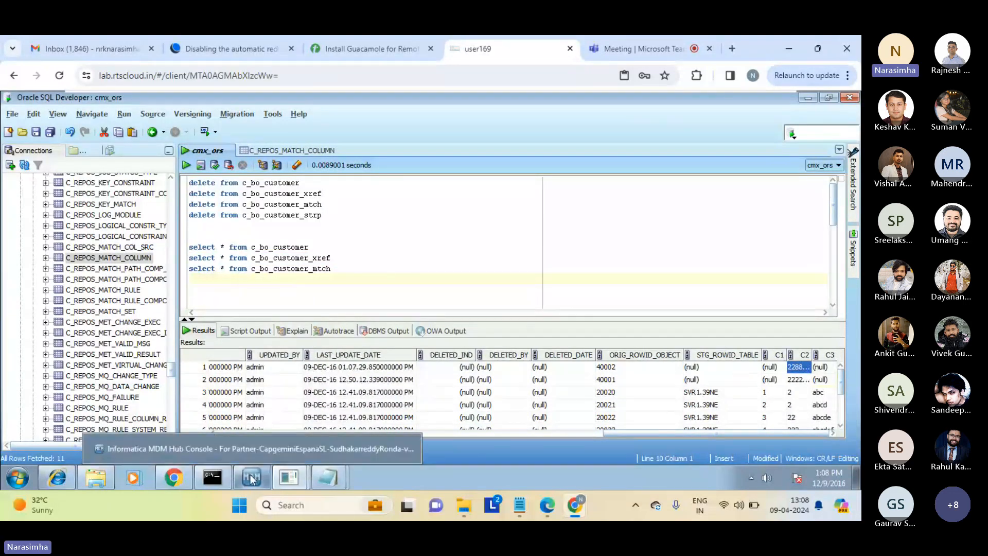
pyautogui.click(224, 450)
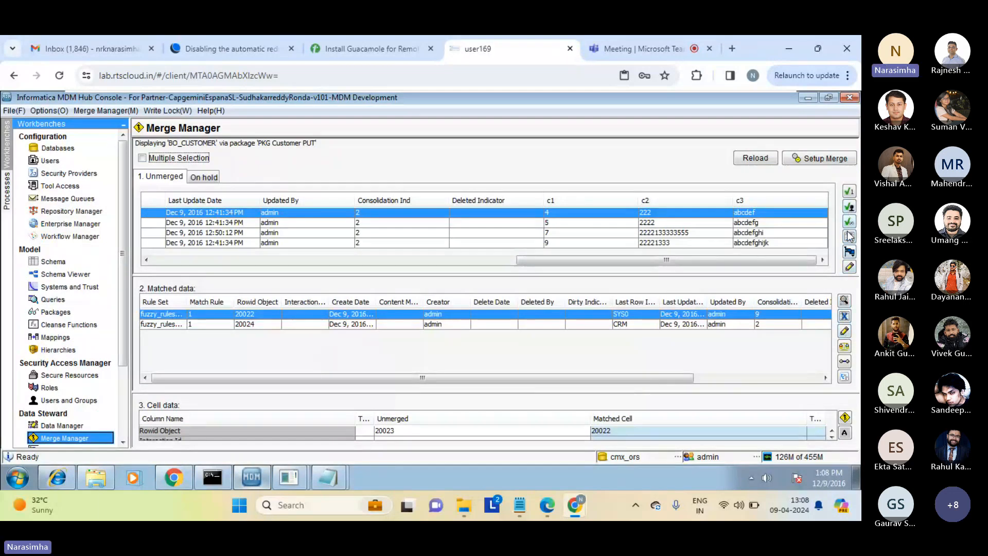
pyautogui.click(845, 314)
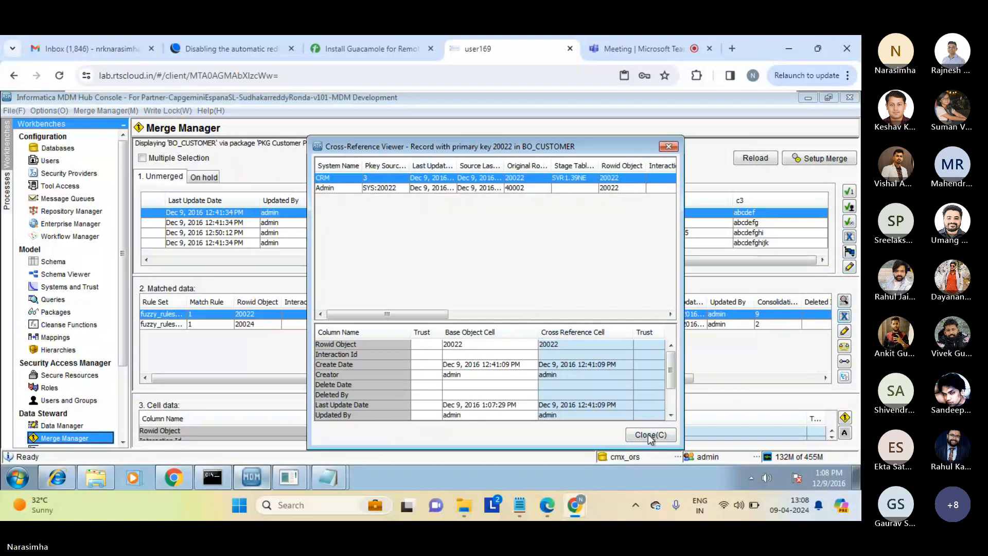
pyautogui.click(647, 436)
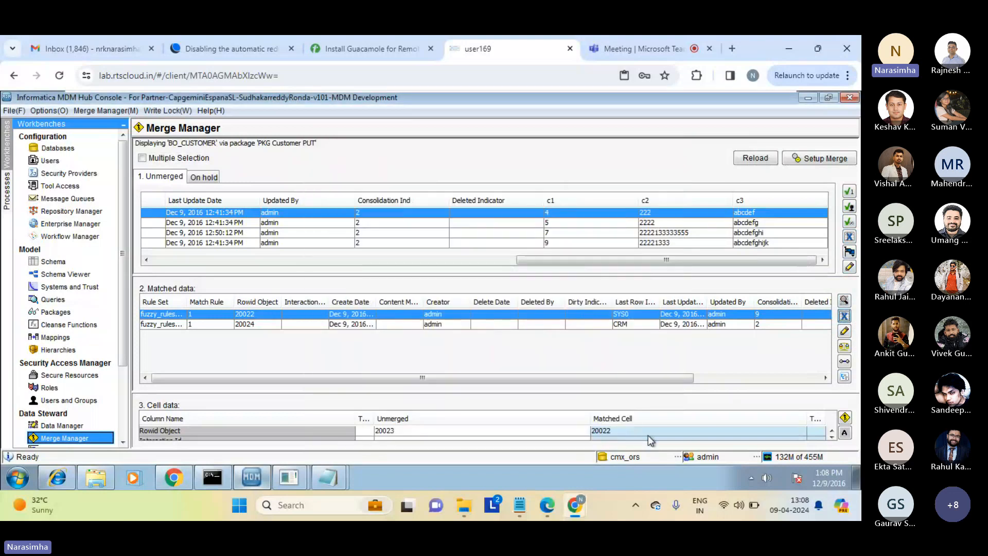
# Step: Examine matched record 20022's match rule, including its rule set, rule number, execution, purpose, level and match column, then close the viewer
pyautogui.click(843, 349)
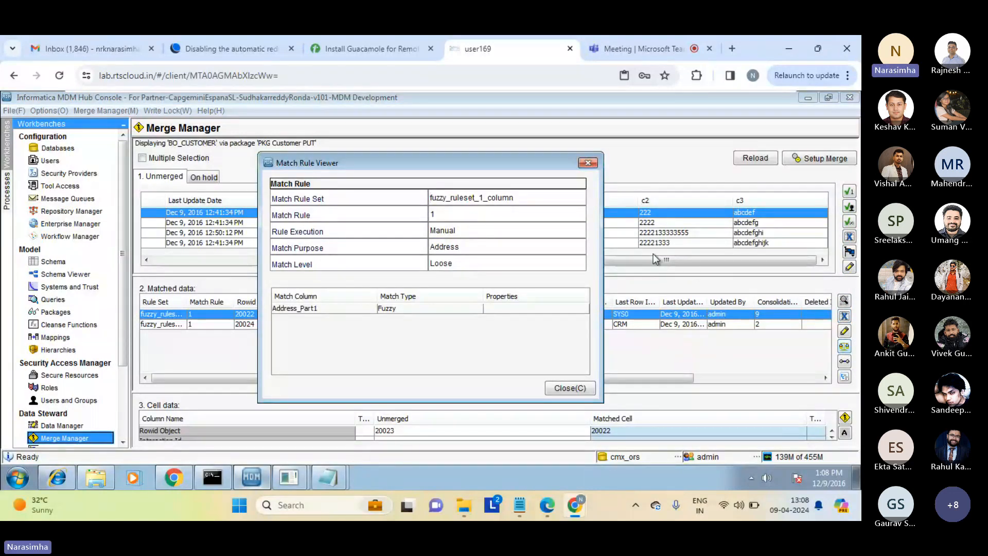
pyautogui.moveTo(538, 199); pyautogui.dragTo(403, 191)
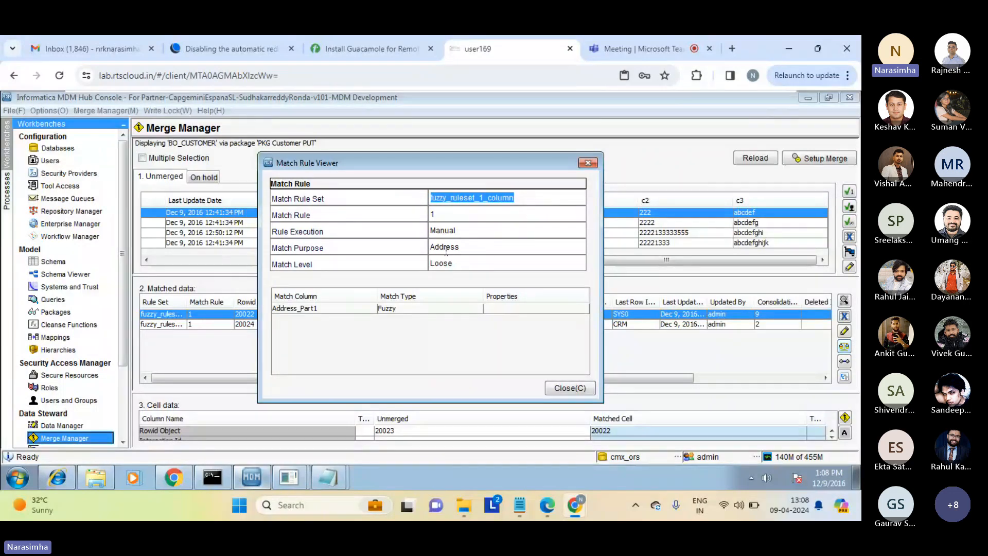
pyautogui.click(445, 263)
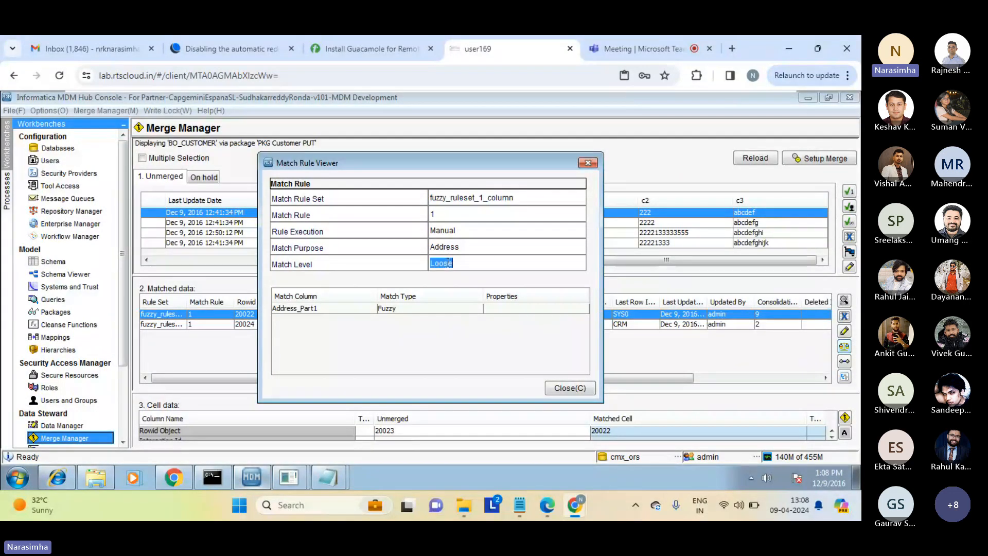
pyautogui.click(411, 309)
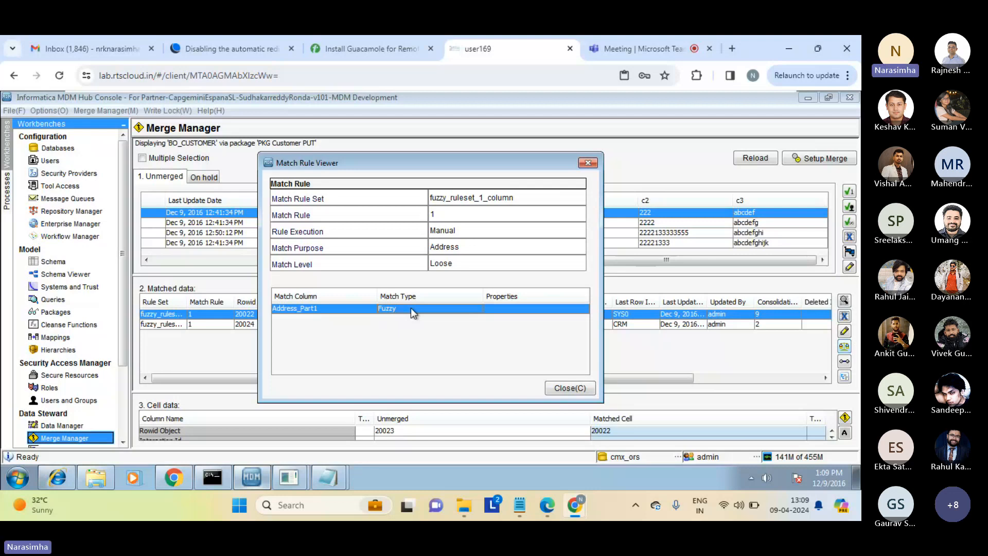
pyautogui.doubleClick(442, 232)
pyautogui.doubleClick(452, 213)
pyautogui.doubleClick(482, 197)
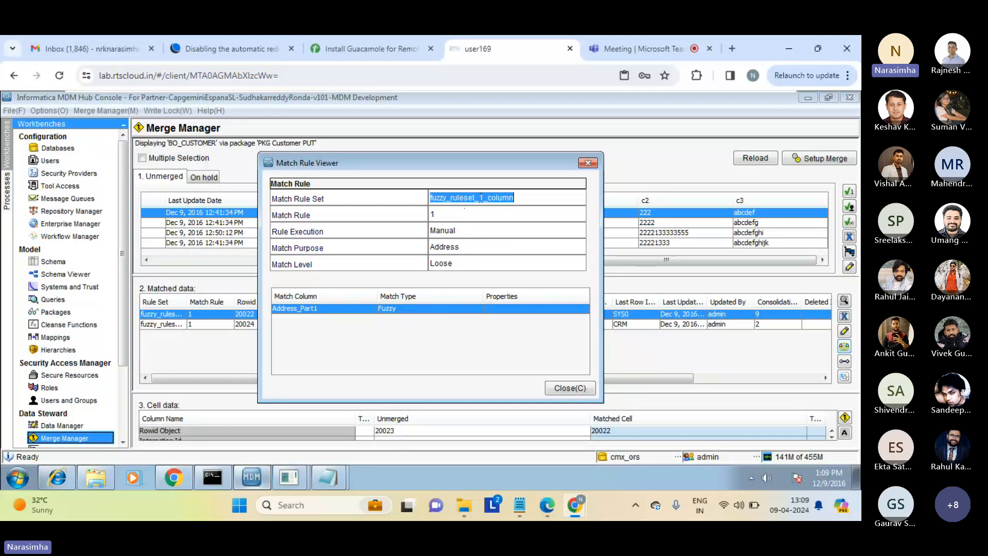
pyautogui.doubleClick(440, 248)
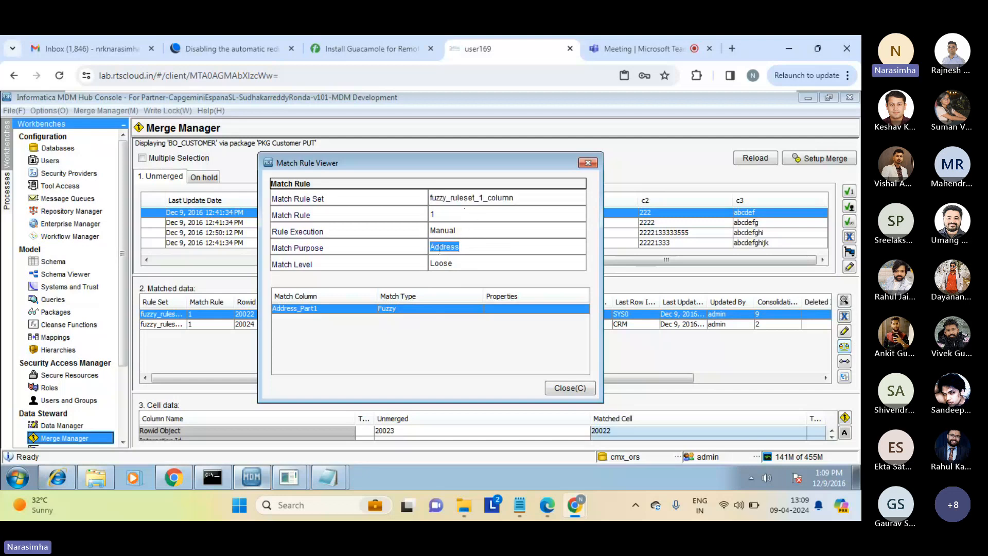
pyautogui.doubleClick(441, 264)
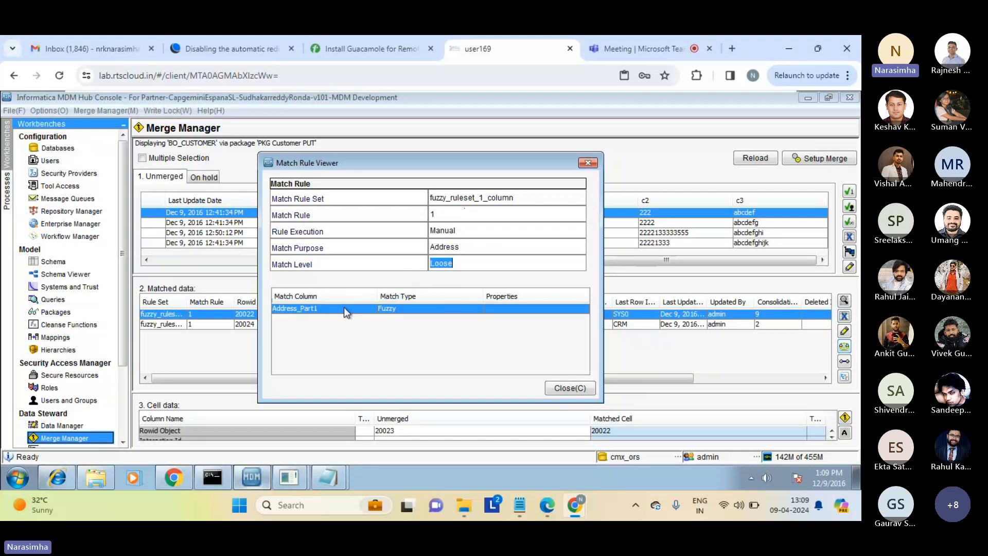
pyautogui.click(465, 263)
pyautogui.doubleClick(464, 263)
pyautogui.click(465, 263)
pyautogui.moveTo(464, 263); pyautogui.dragTo(424, 265)
pyautogui.doubleClick(453, 246)
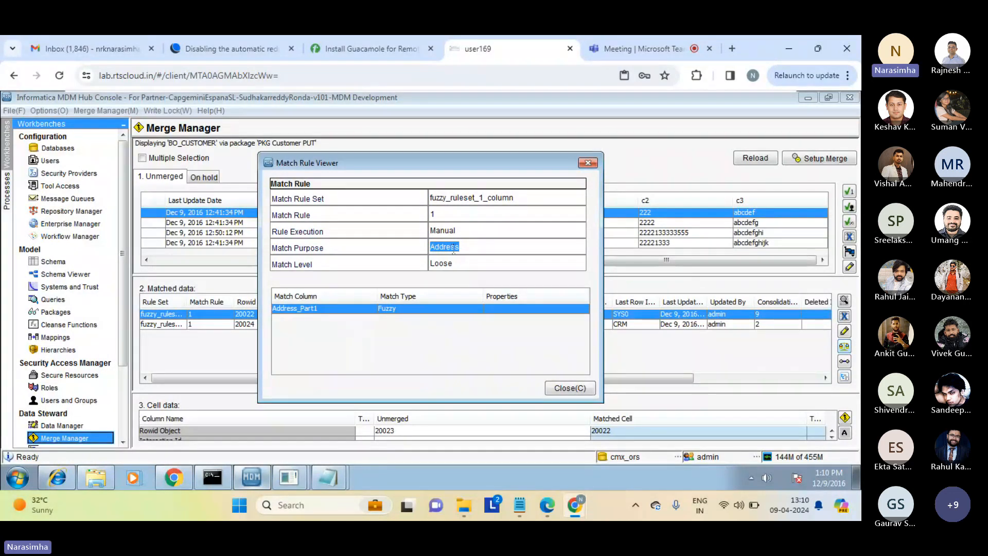
pyautogui.click(476, 248)
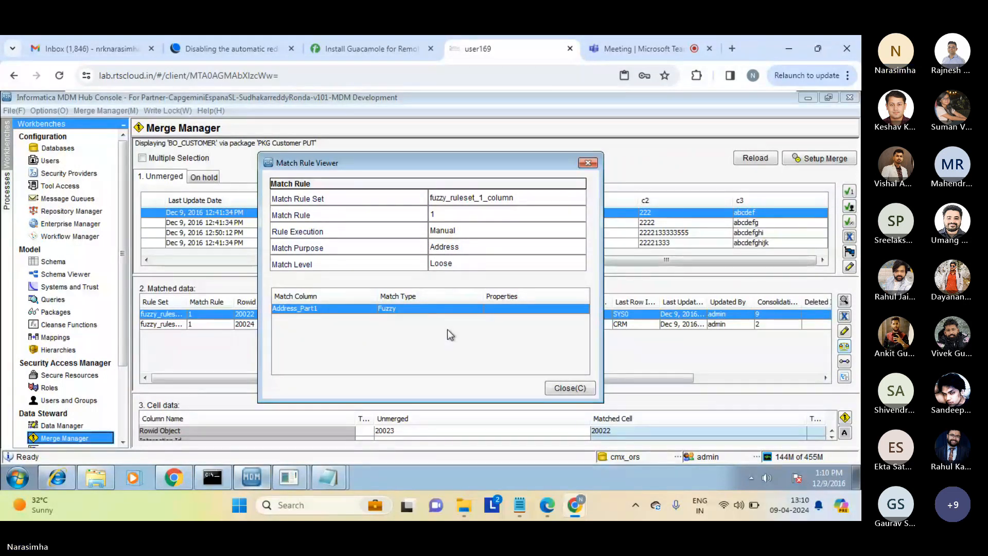
pyautogui.click(567, 392)
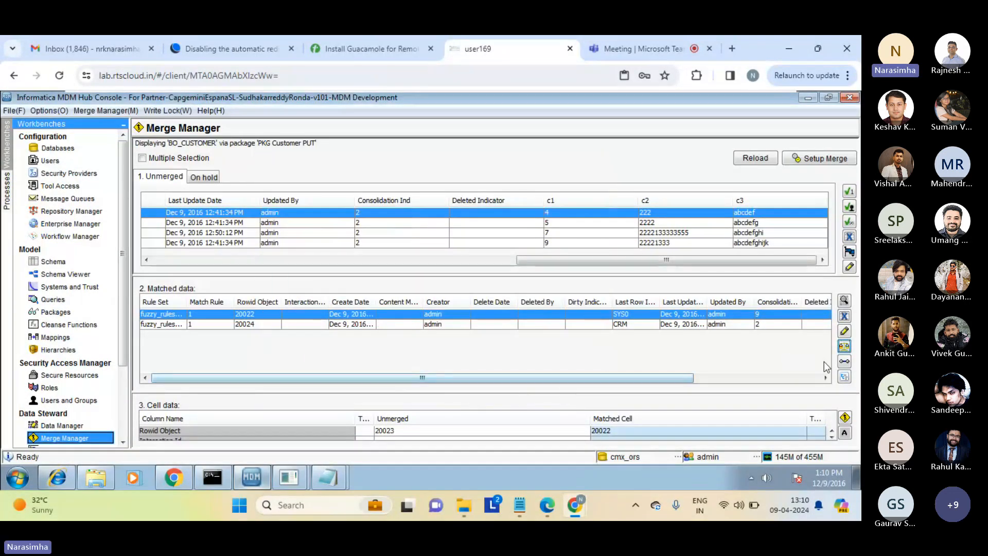
# Step: View the complete match tree for record 20023 and check the relationships of matched record 20022, closing both viewers
pyautogui.click(844, 378)
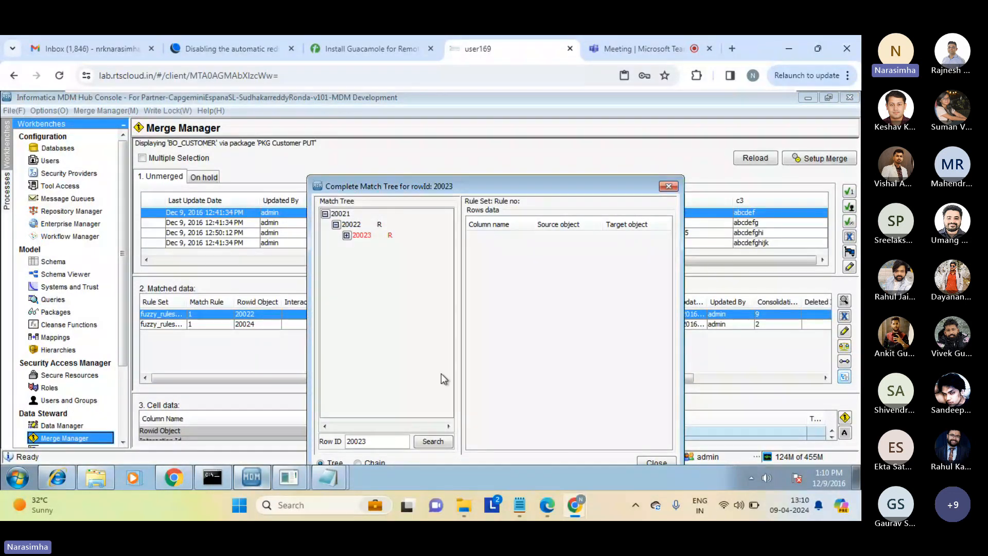
pyautogui.click(668, 185)
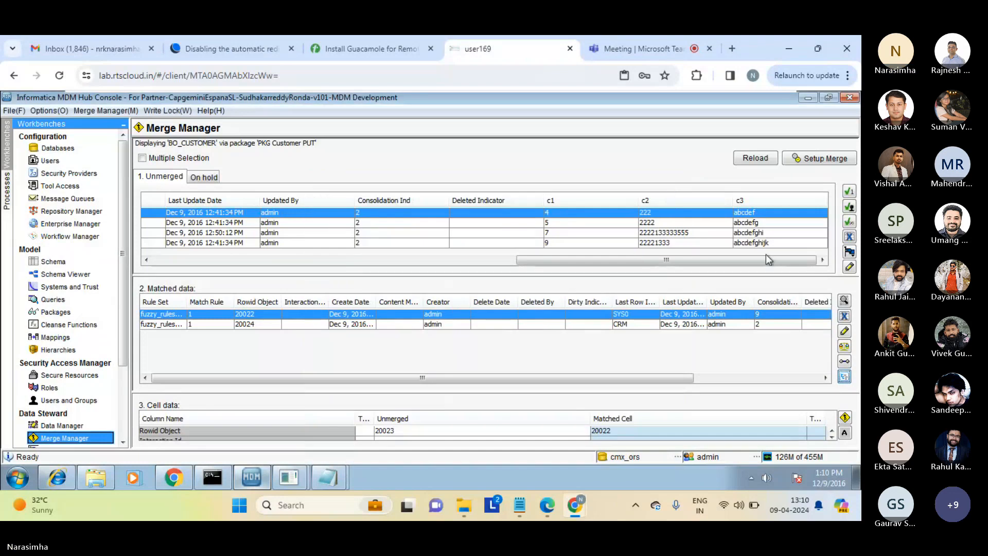
pyautogui.click(844, 361)
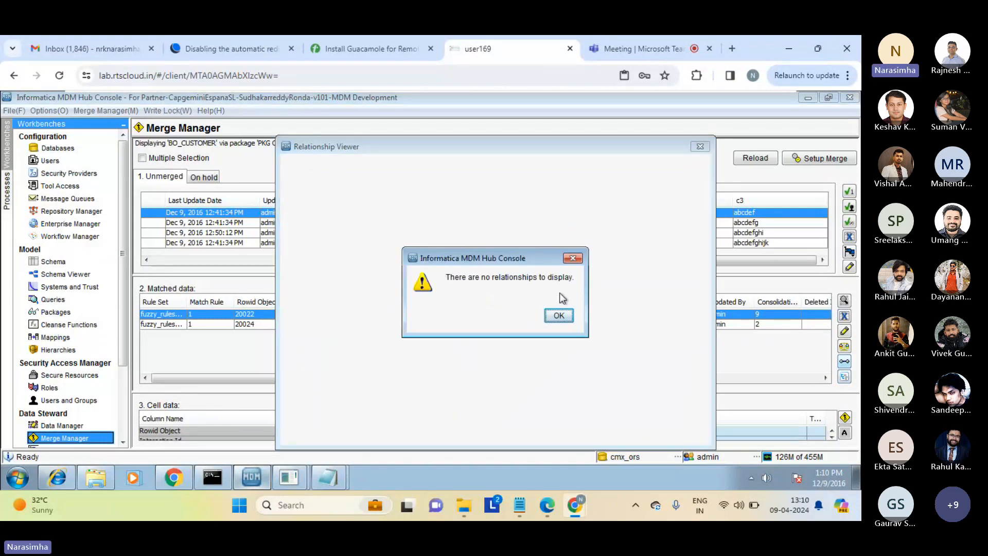
pyautogui.click(559, 316)
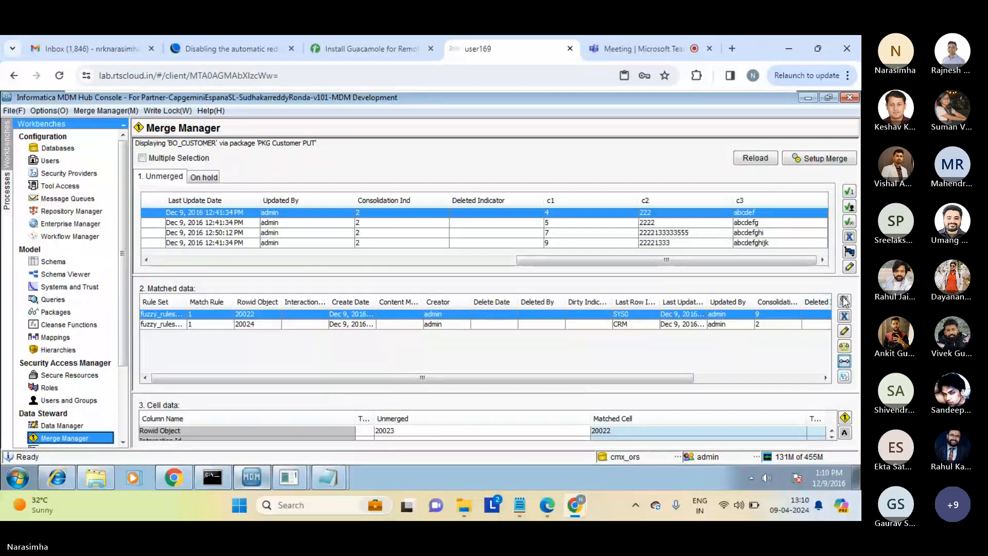
# Step: Search for matched data to unmerged record 20023 through the Hub Search Wizard without adding any query parameters
pyautogui.click(844, 302)
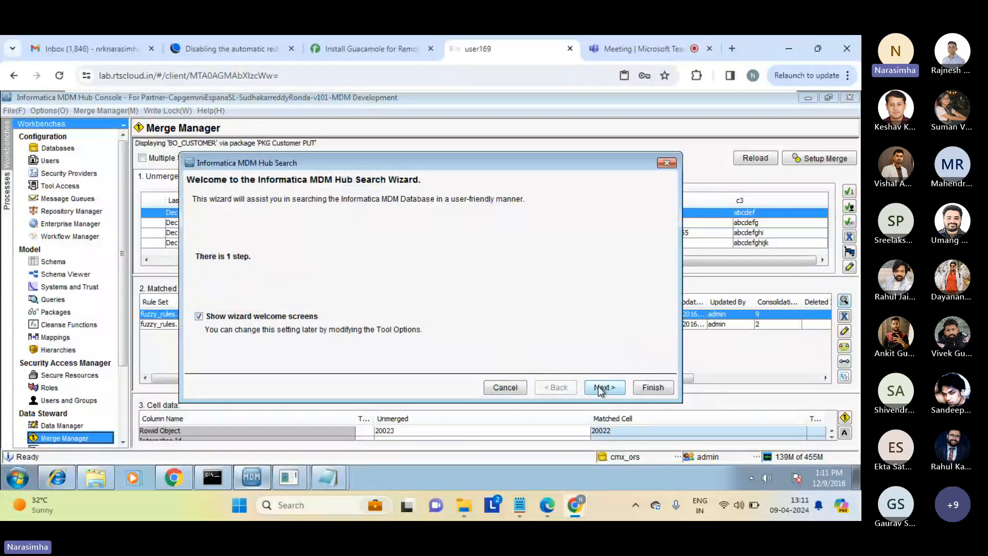
pyautogui.click(600, 389)
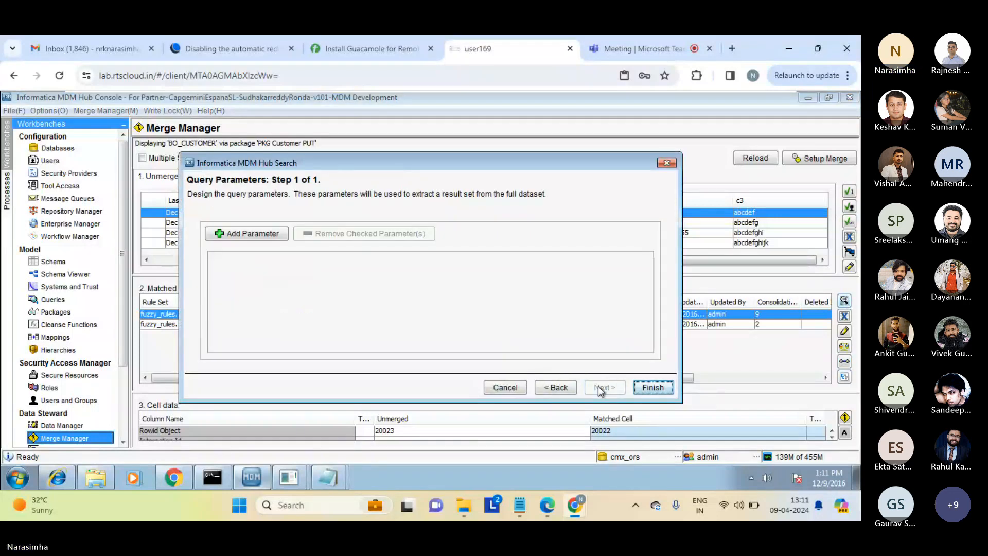
pyautogui.click(653, 388)
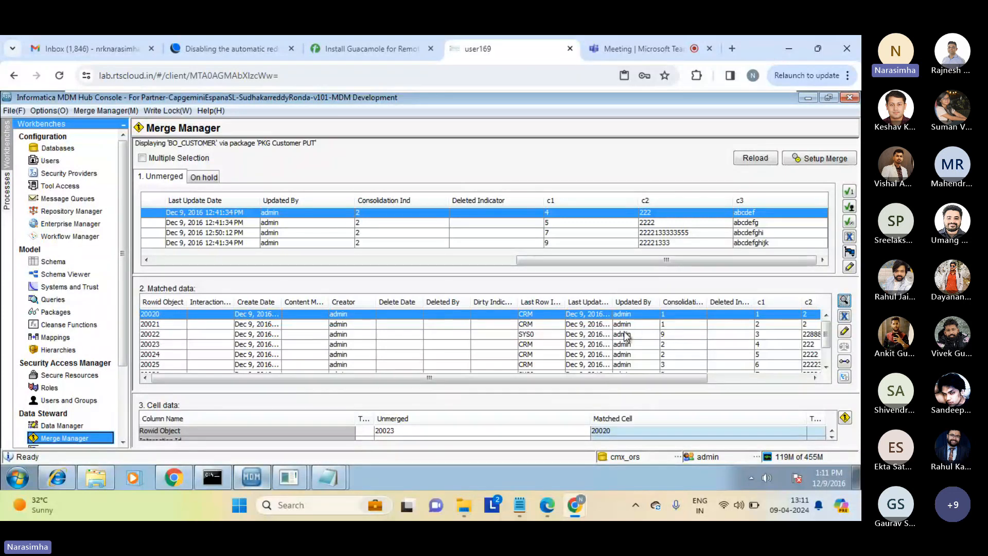
# Step: Select unmerged record 20024 and compare its cell data with matched record 20023 down to column c2
pyautogui.click(668, 232)
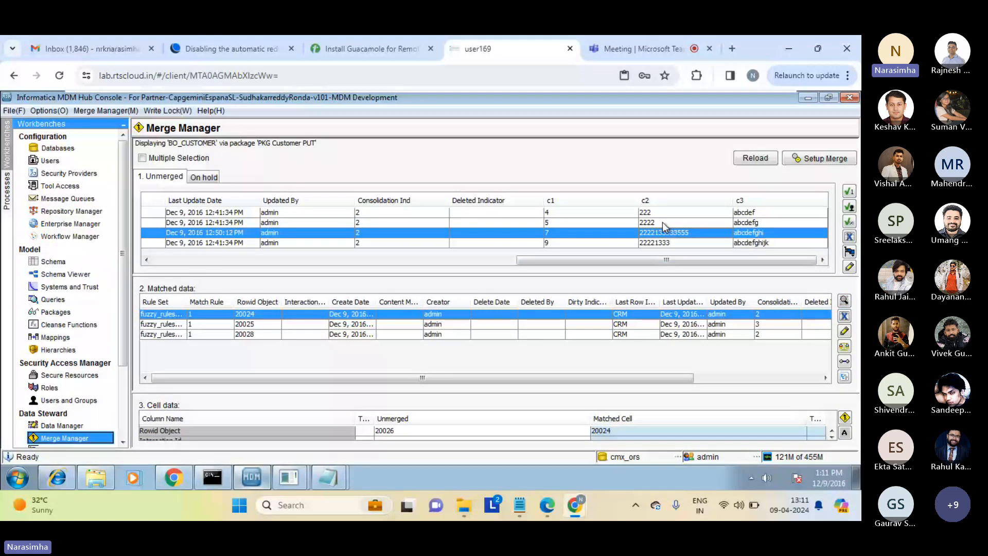
pyautogui.click(662, 222)
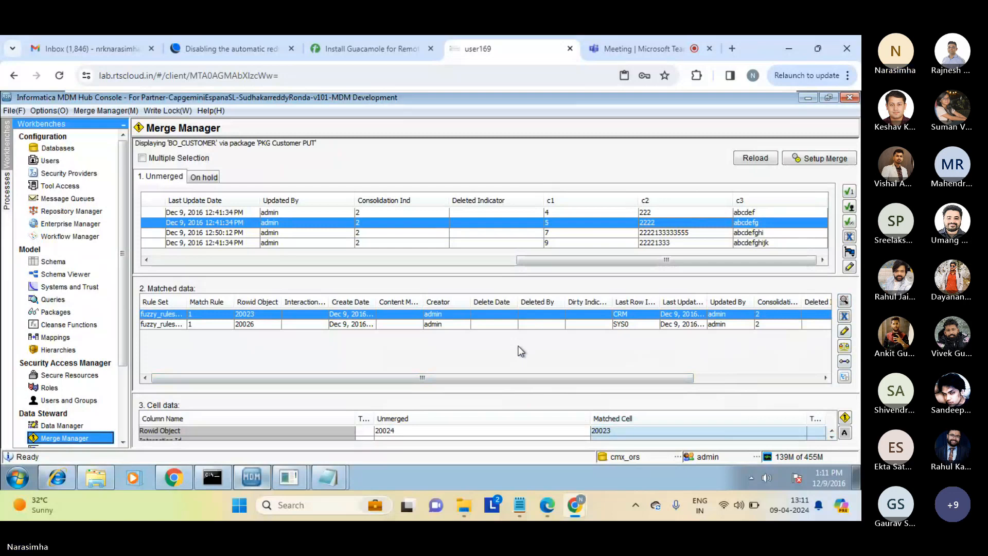
pyautogui.click(255, 431)
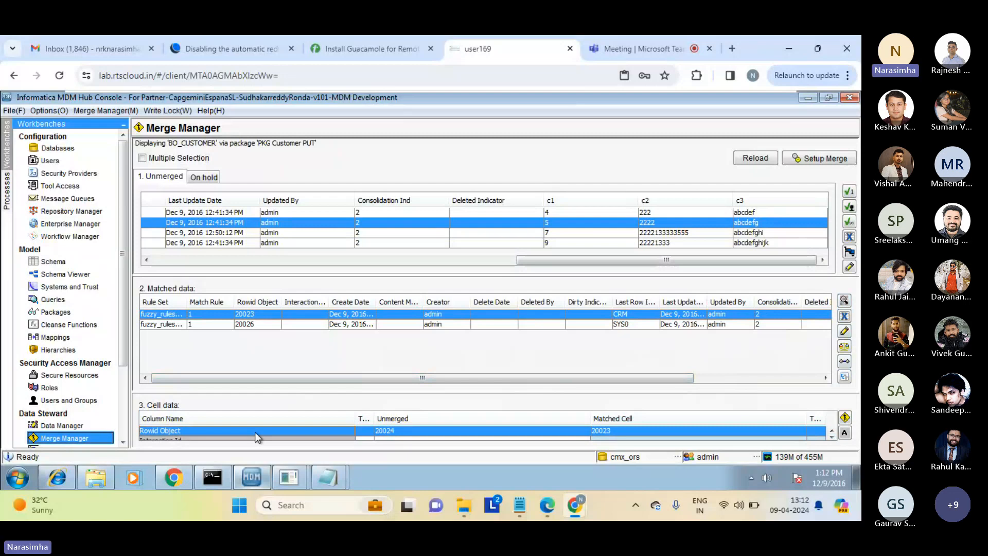
pyautogui.press('Down')
pyautogui.press('Down')
pyautogui.press('Down')
pyautogui.press('Down')
pyautogui.press('Down')
pyautogui.press('Down')
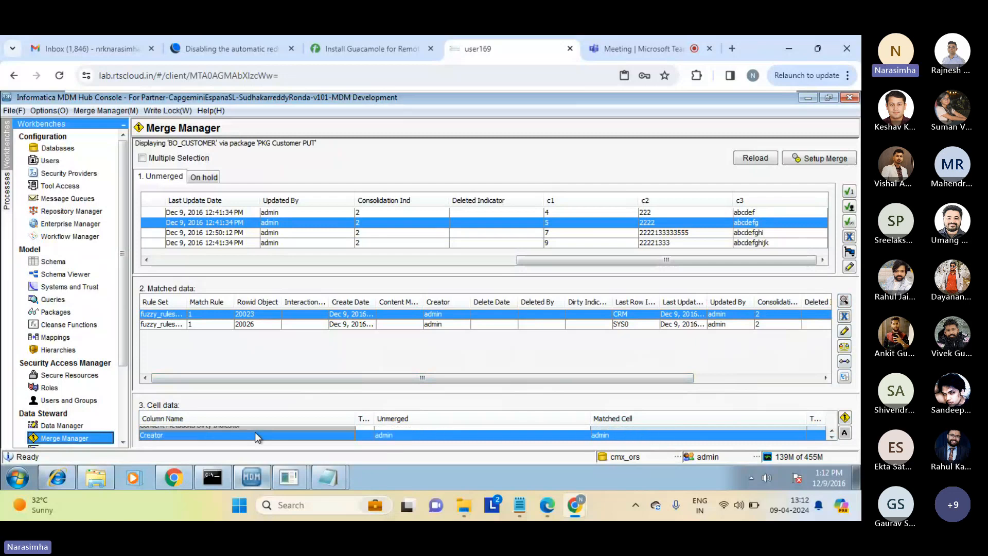
pyautogui.press('Down')
pyautogui.press('Down')
pyautogui.press('Down')
pyautogui.press('Down')
pyautogui.press('Down')
pyautogui.press('Down')
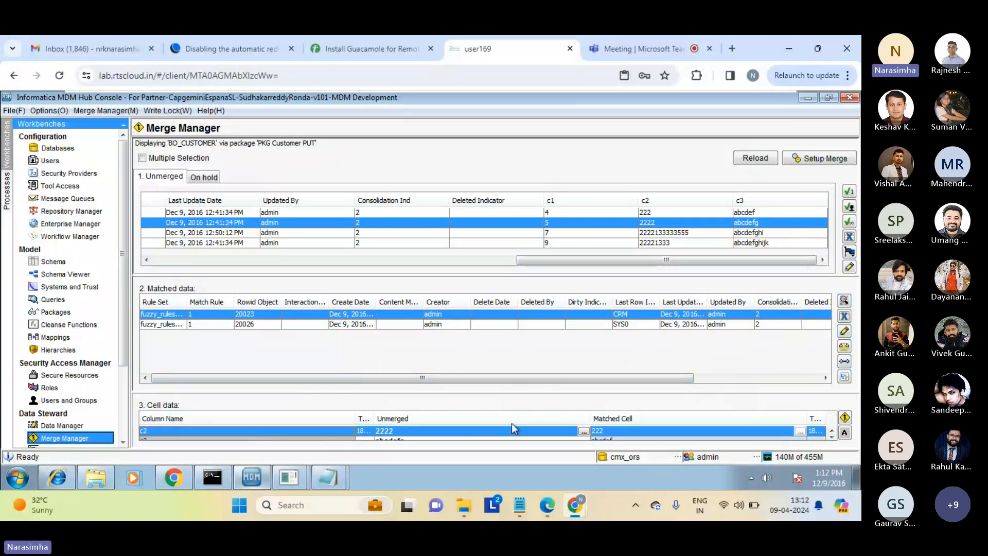
# Step: Override the trust settings of the unmerged c2 cell with custom values for CRM: maximum 100 and minimum 90
pyautogui.click(583, 431)
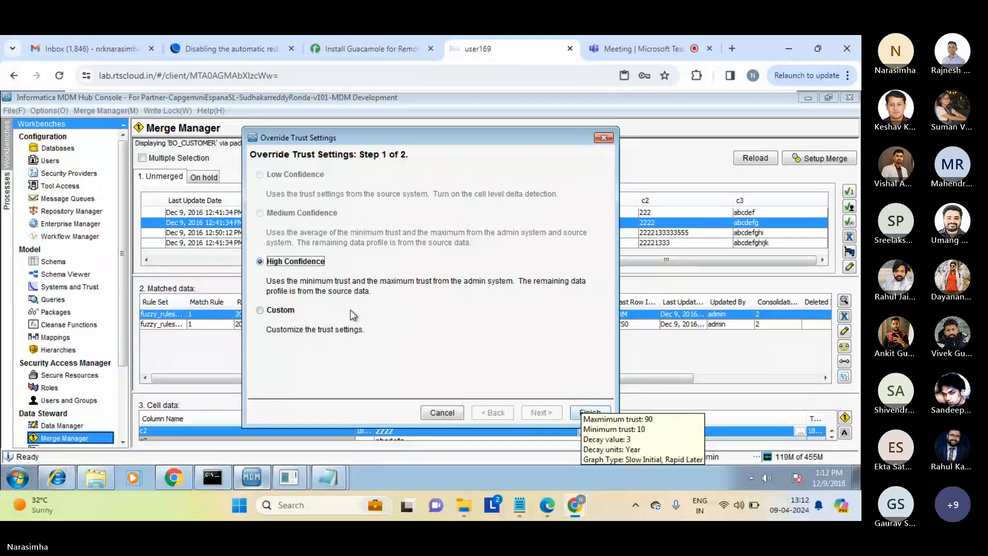
pyautogui.click(288, 310)
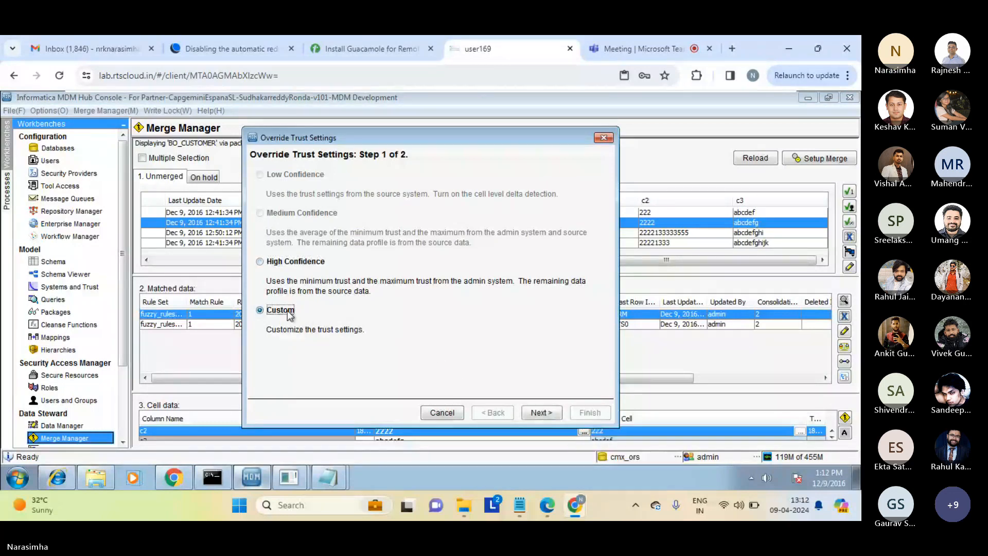
pyautogui.click(542, 413)
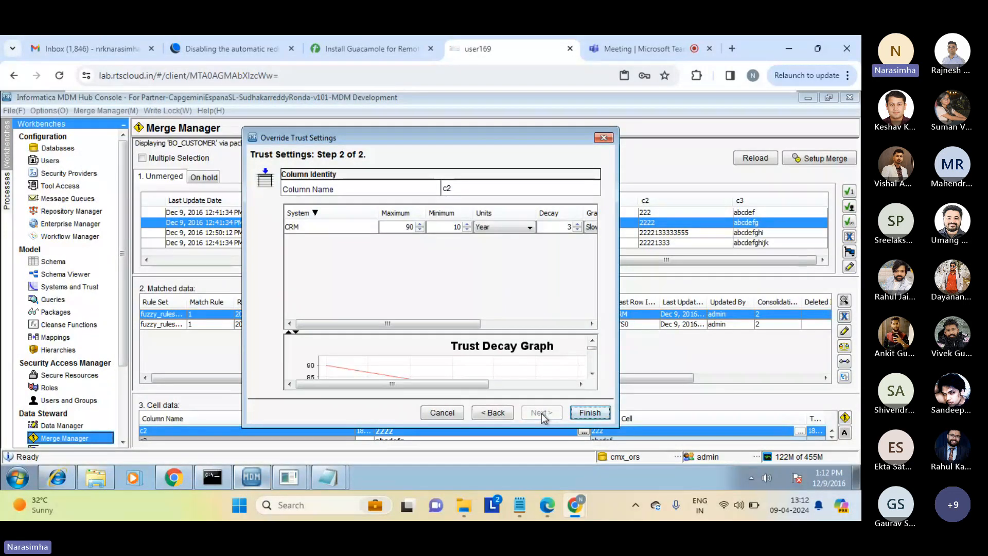
pyautogui.doubleClick(407, 226)
pyautogui.write('100')
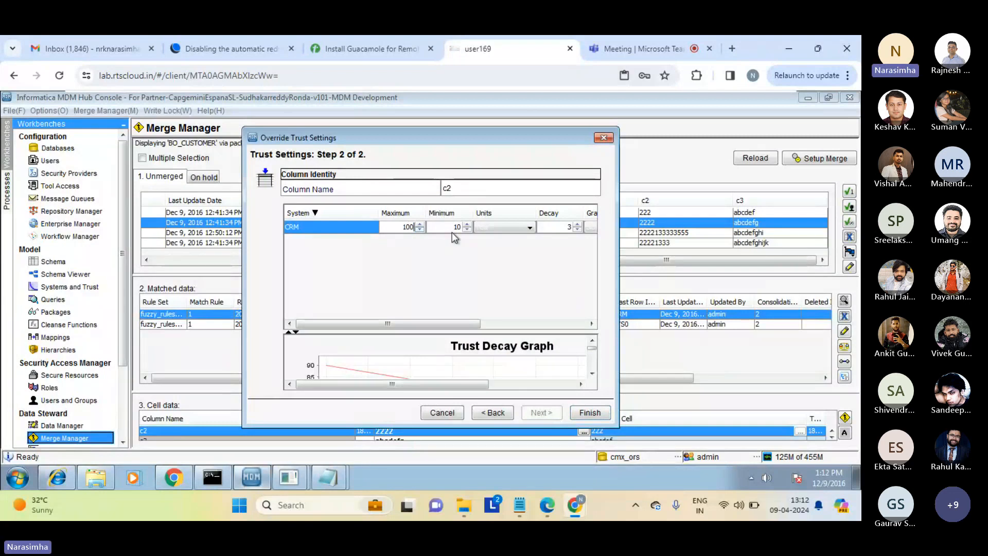
pyautogui.click(453, 230)
pyautogui.doubleClick(456, 227)
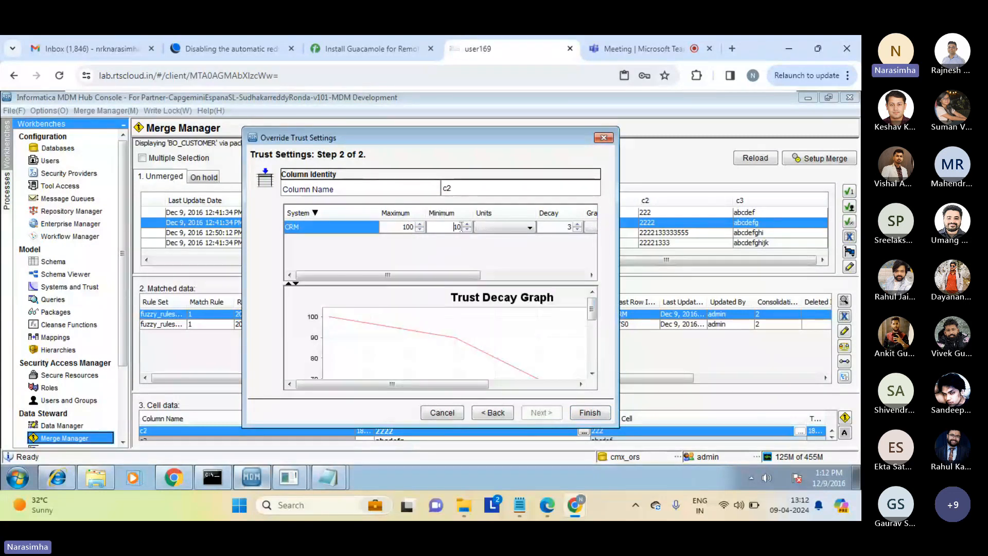
pyautogui.write('90')
pyautogui.click(590, 413)
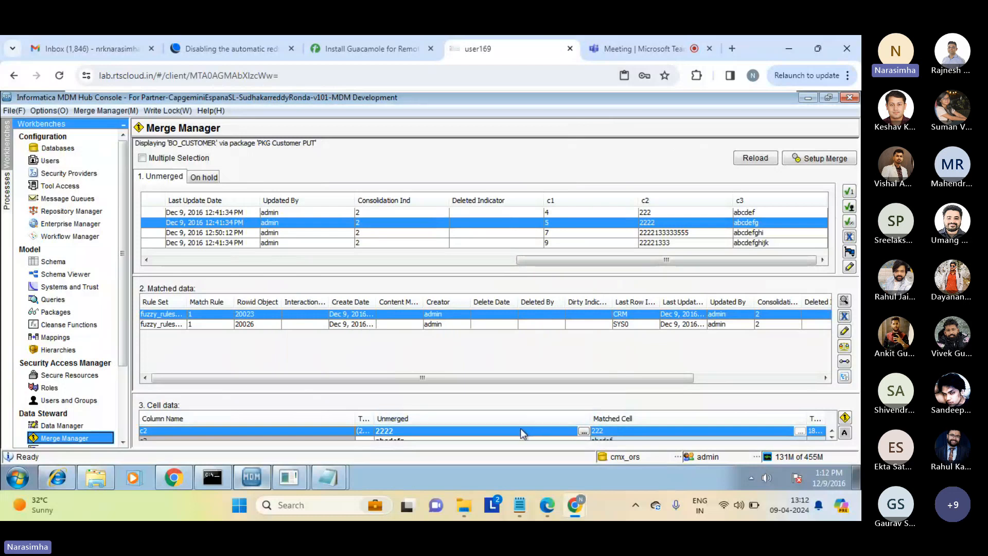
# Step: Review the remaining cell data and merge unmerged record 20024 with matched record 20023
pyautogui.moveTo(530, 435)
pyautogui.click(833, 438)
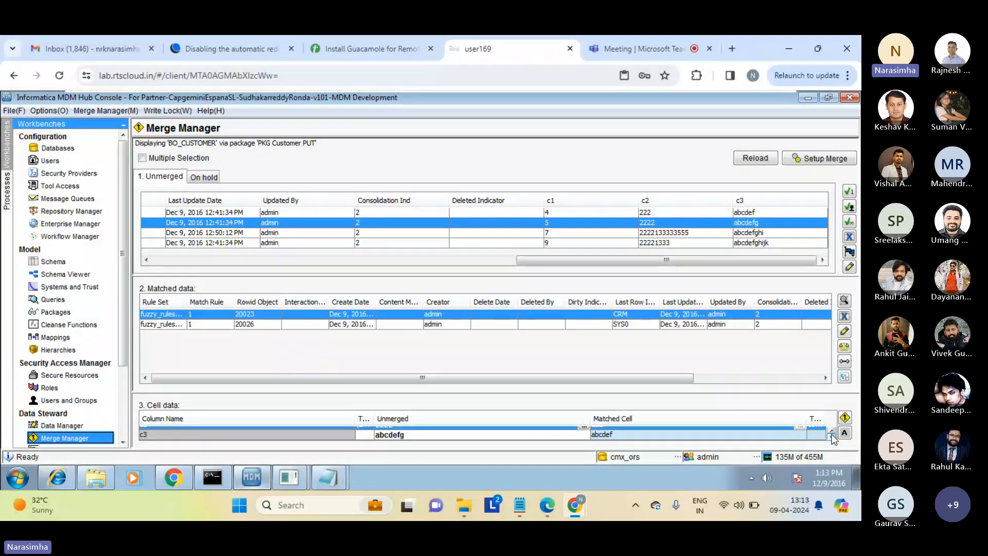
pyautogui.click(831, 431)
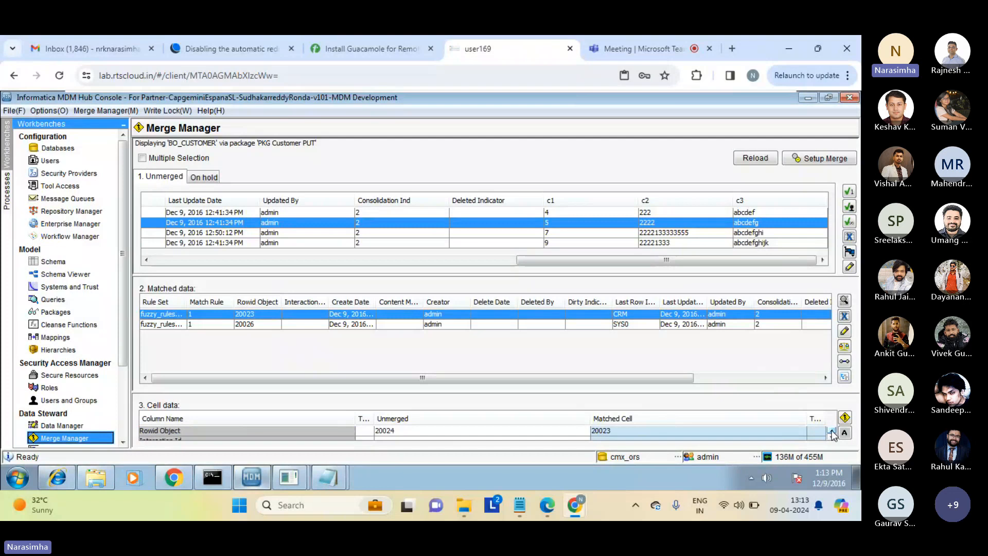
pyautogui.click(427, 432)
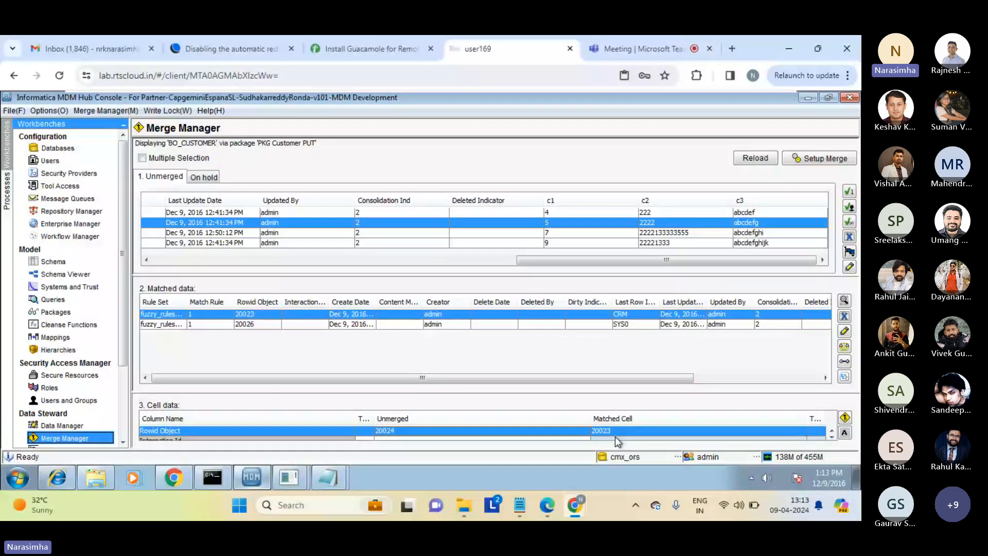
pyautogui.click(844, 417)
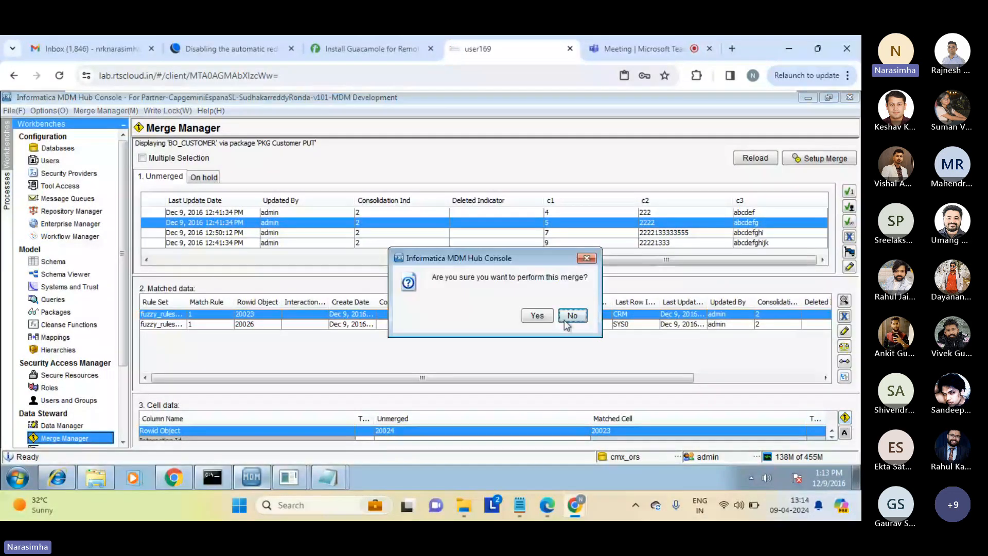
pyautogui.click(536, 316)
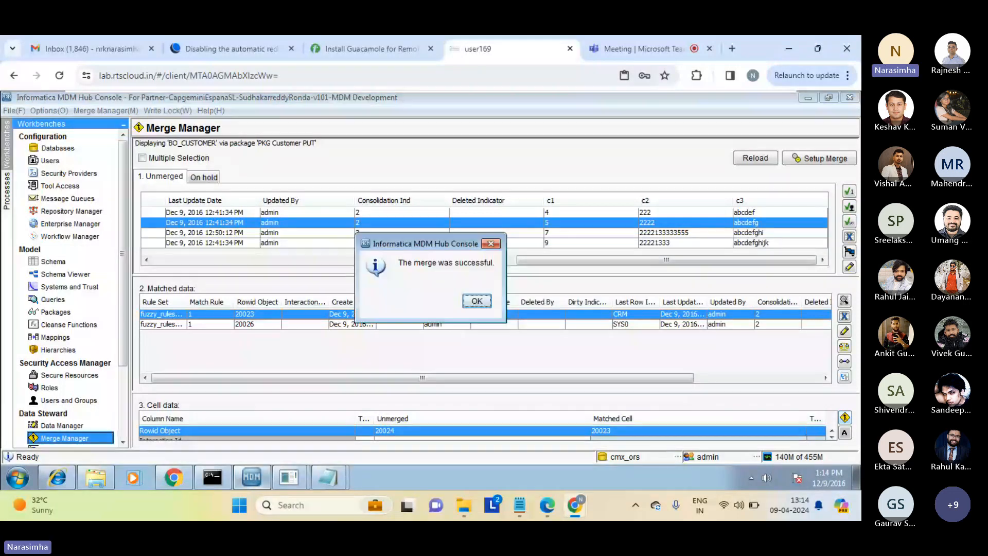
pyautogui.click(481, 302)
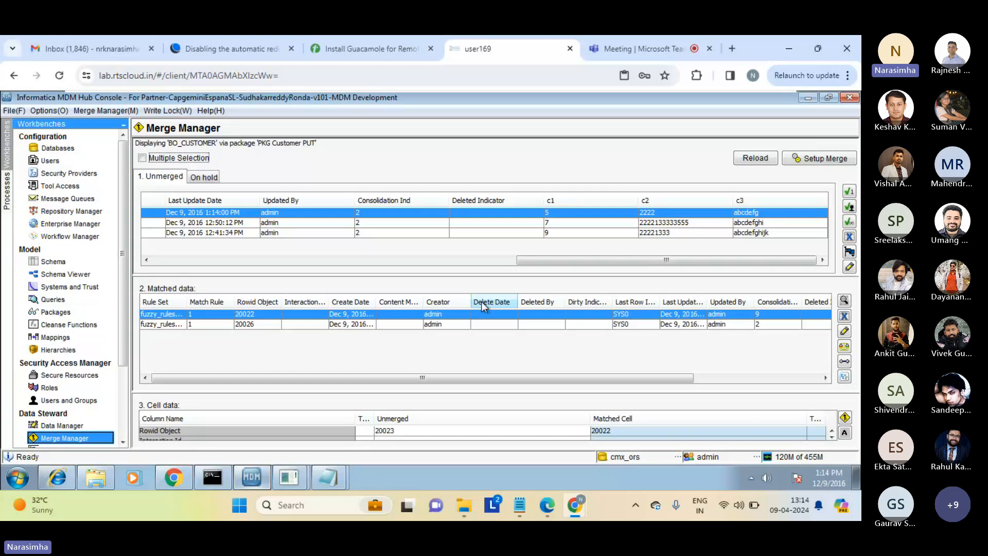
# Step: Select unmerged record 20026 and merge it with matched record 20023
pyautogui.click(658, 227)
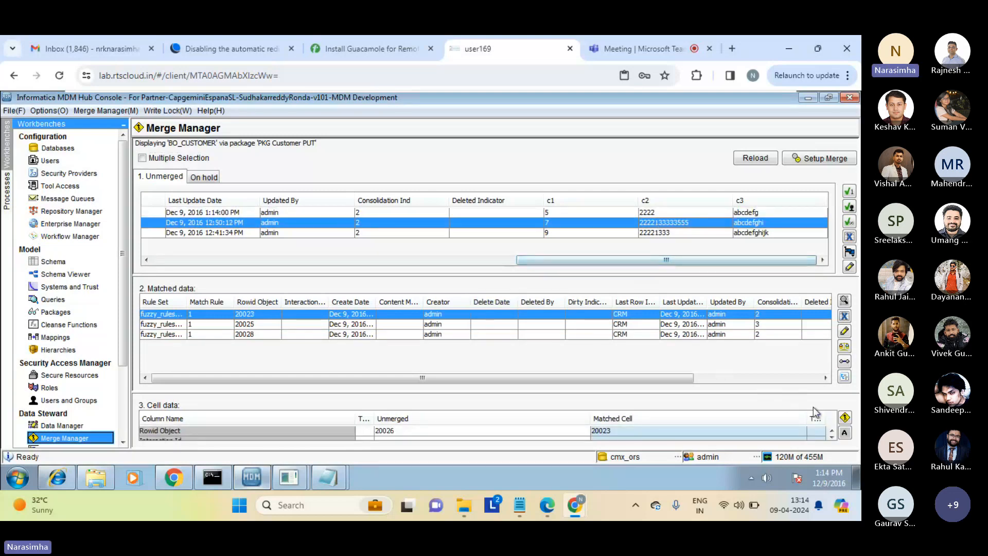
pyautogui.click(845, 417)
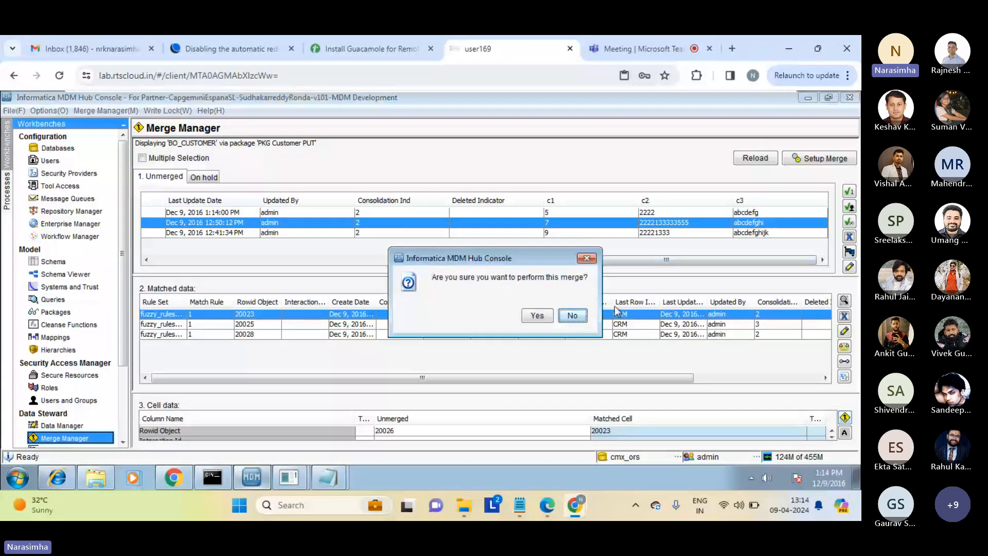
pyautogui.click(536, 316)
pyautogui.click(474, 302)
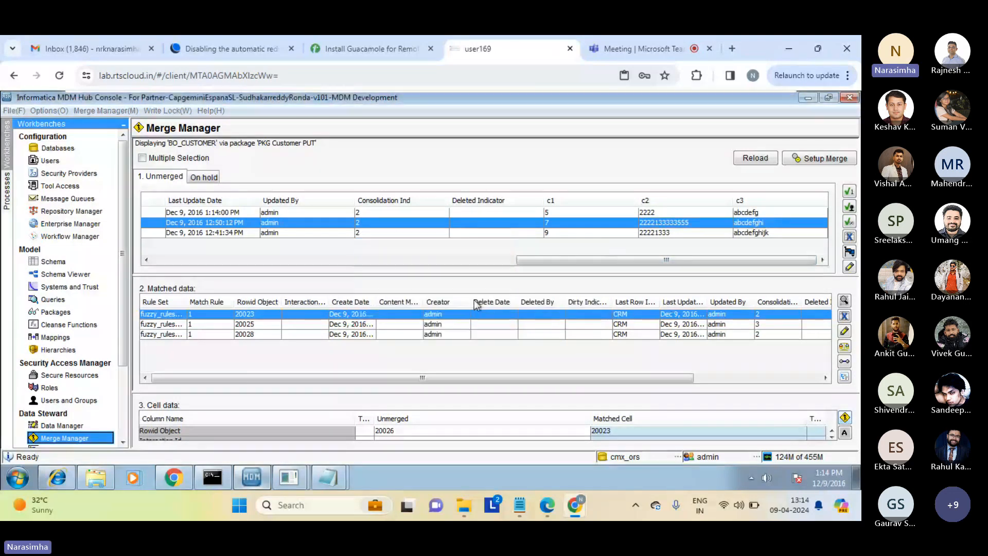
# Step: Merge unmerged record 20023 with matched record 20022
pyautogui.click(845, 418)
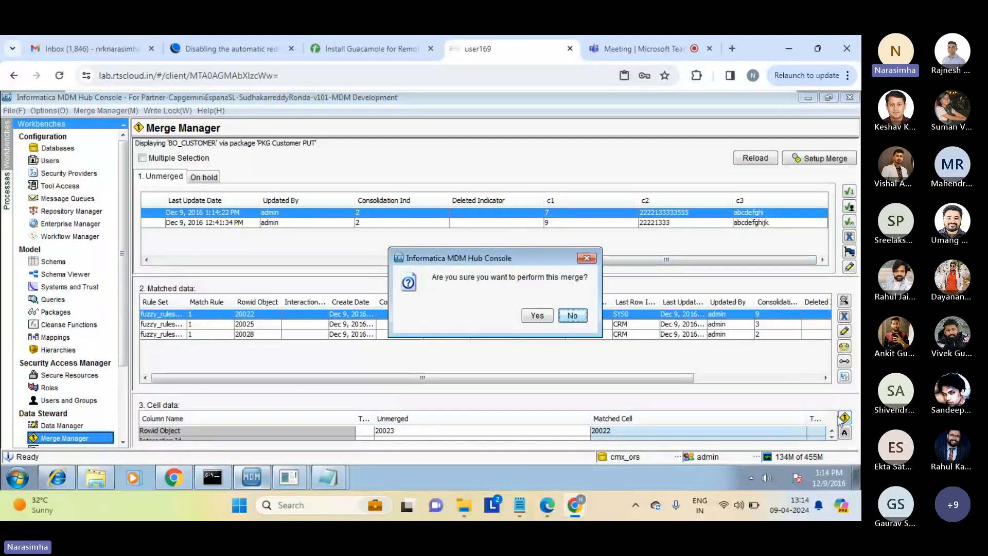
pyautogui.click(537, 316)
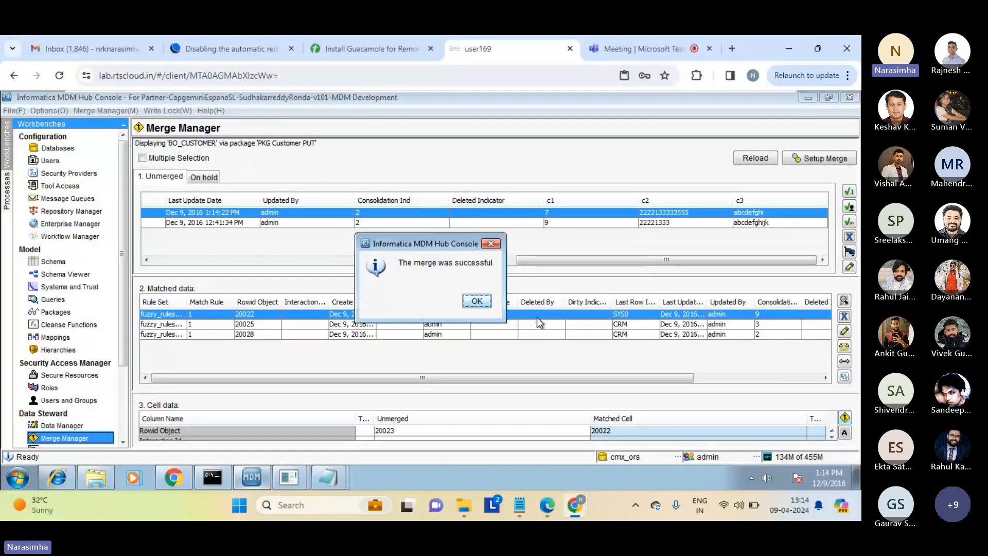
pyautogui.click(477, 302)
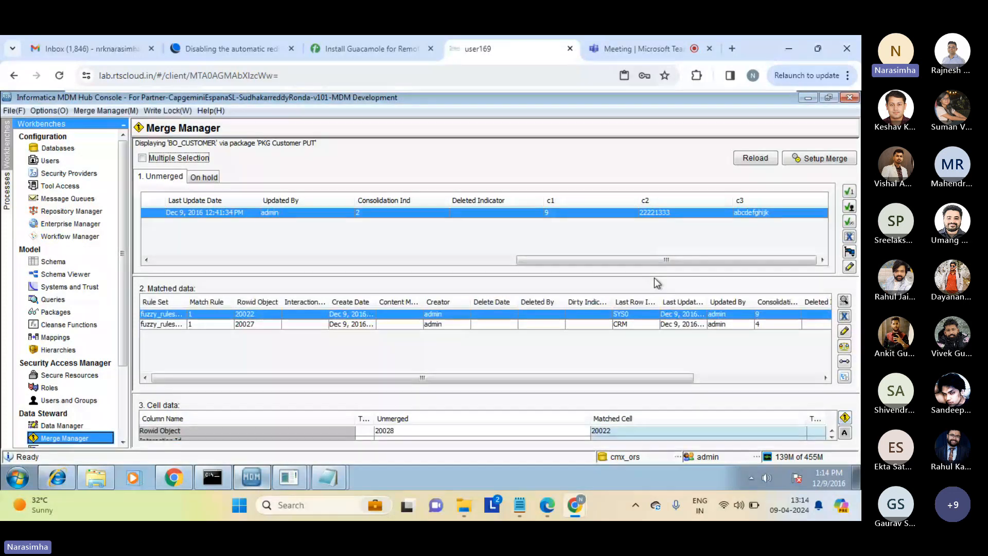
# Step: Merge the remaining unmerged record 20028 with matched record 20022
pyautogui.click(846, 418)
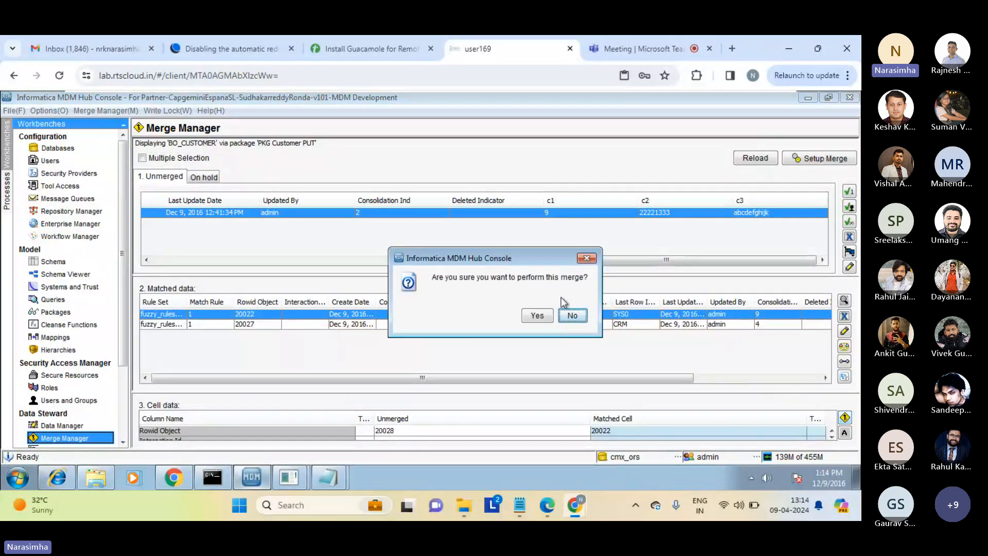
pyautogui.click(539, 316)
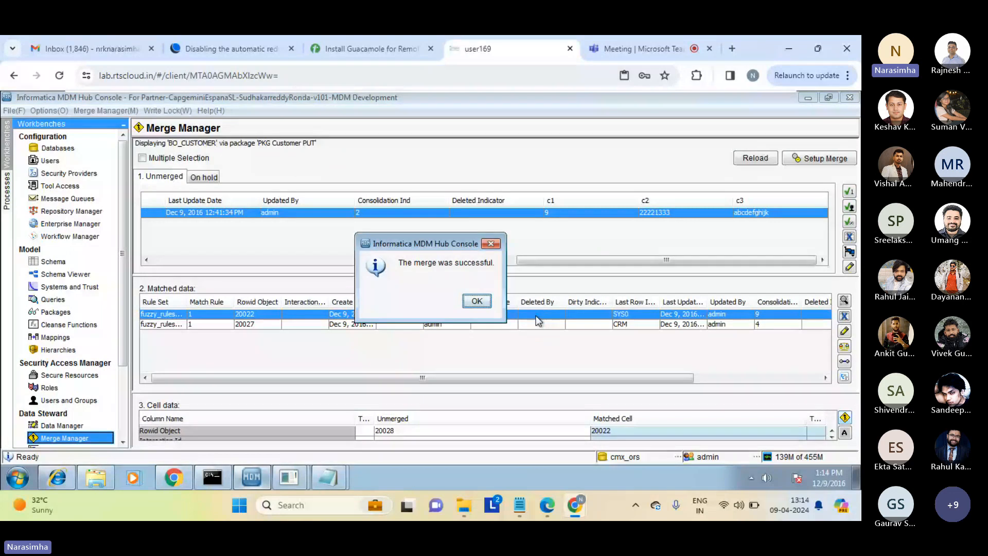
pyautogui.click(478, 303)
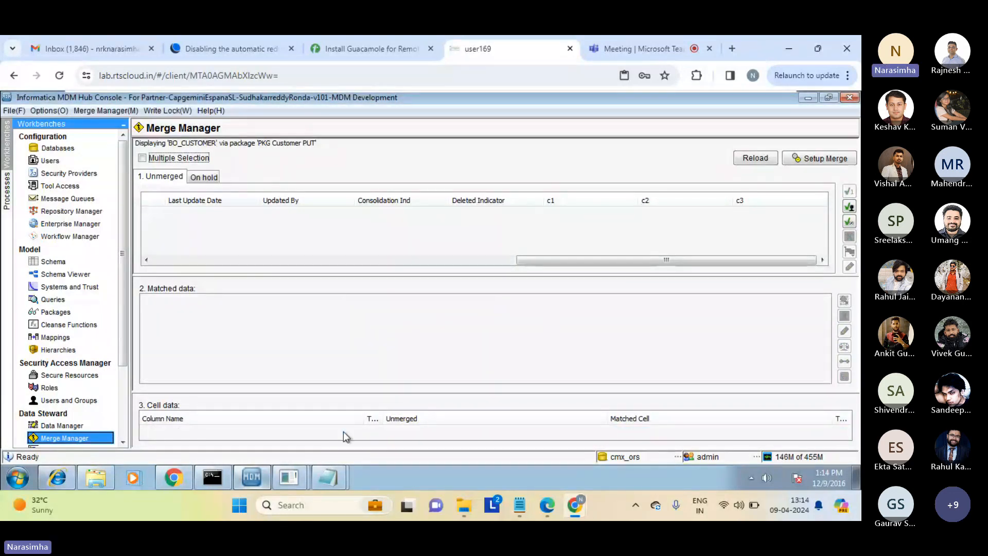
# Step: Switch to Oracle SQL Developer and run only the query "select * from c_bo_customer" in the cmx_ors worksheet
pyautogui.click(267, 476)
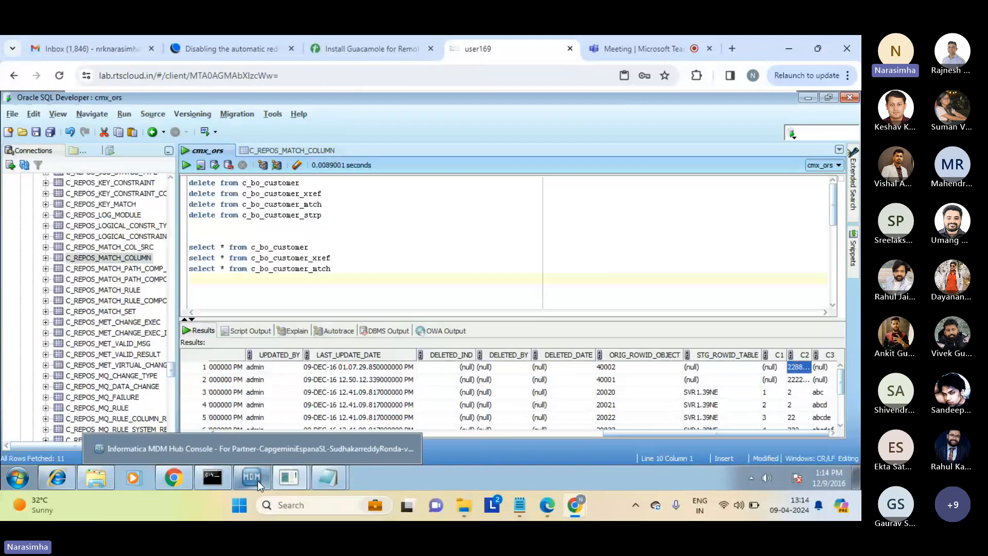
pyautogui.click(258, 480)
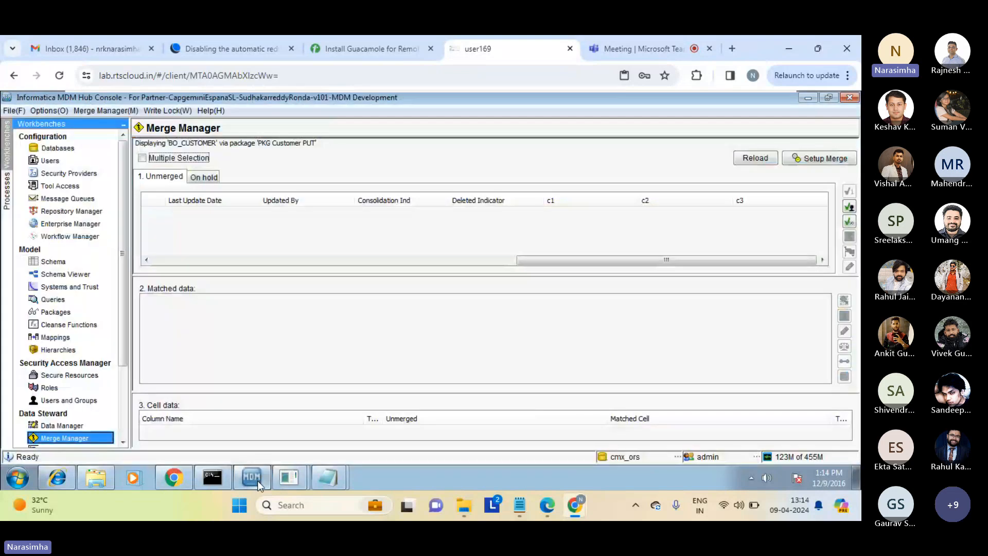
pyautogui.click(288, 479)
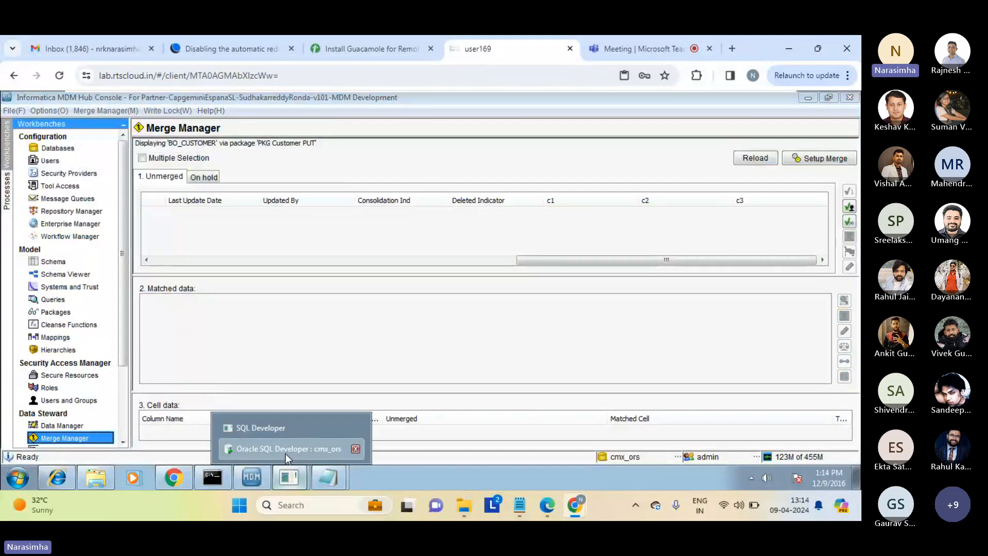
pyautogui.click(285, 455)
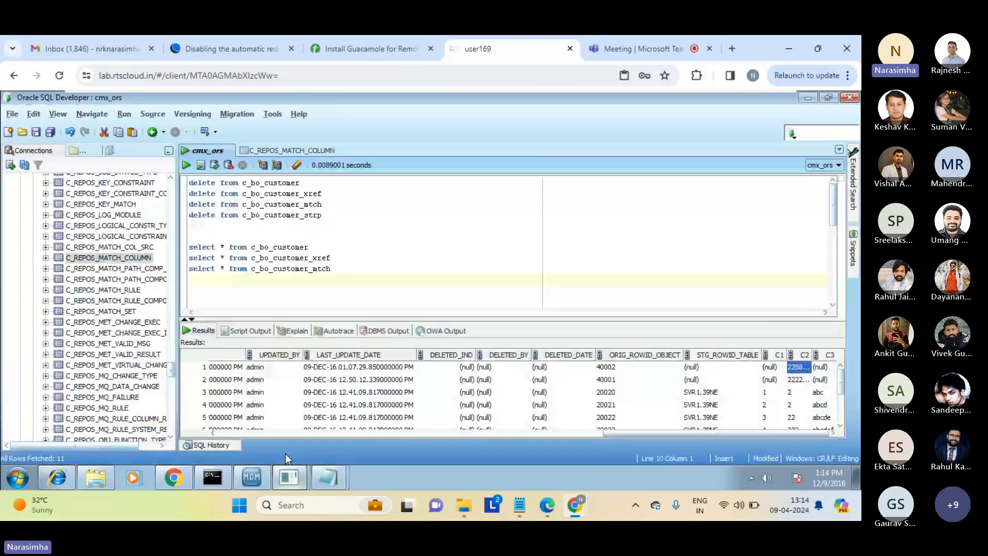
pyautogui.tripleClick(307, 247)
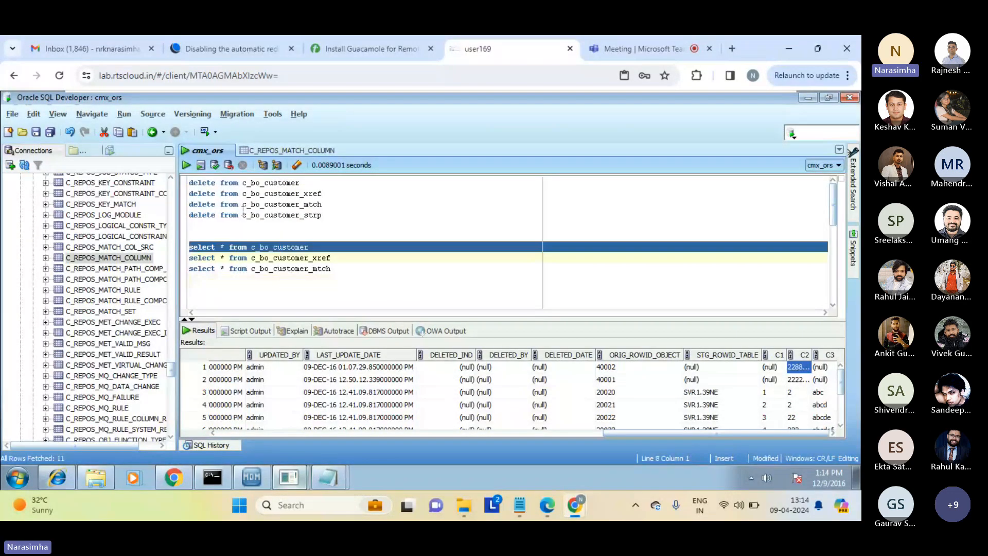
pyautogui.click(187, 165)
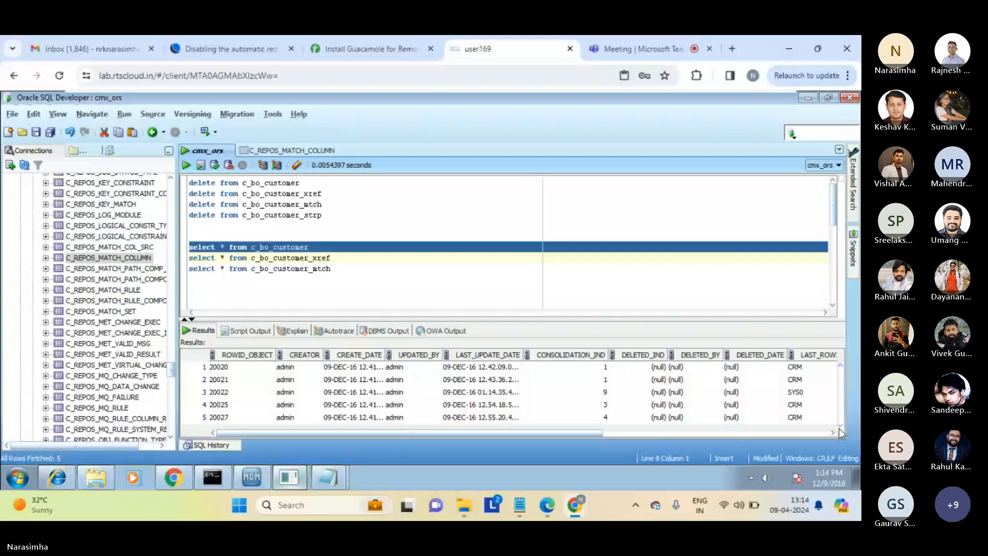
# Step: Examine the CONSOLIDATION_IND values of the customer rows in the query results, comparing the first two rows with the other three
pyautogui.moveTo(587, 380); pyautogui.dragTo(591, 371)
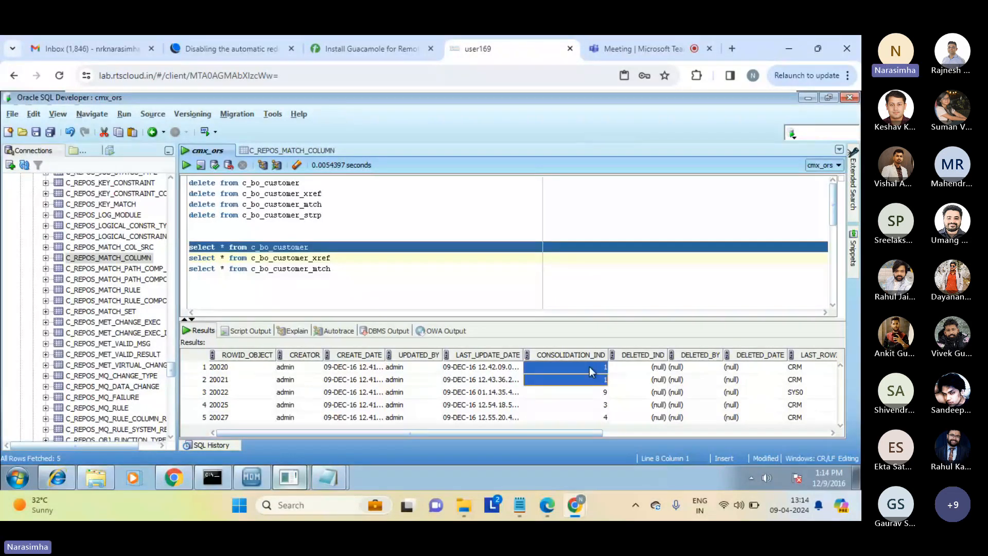
pyautogui.moveTo(591, 392); pyautogui.dragTo(591, 417)
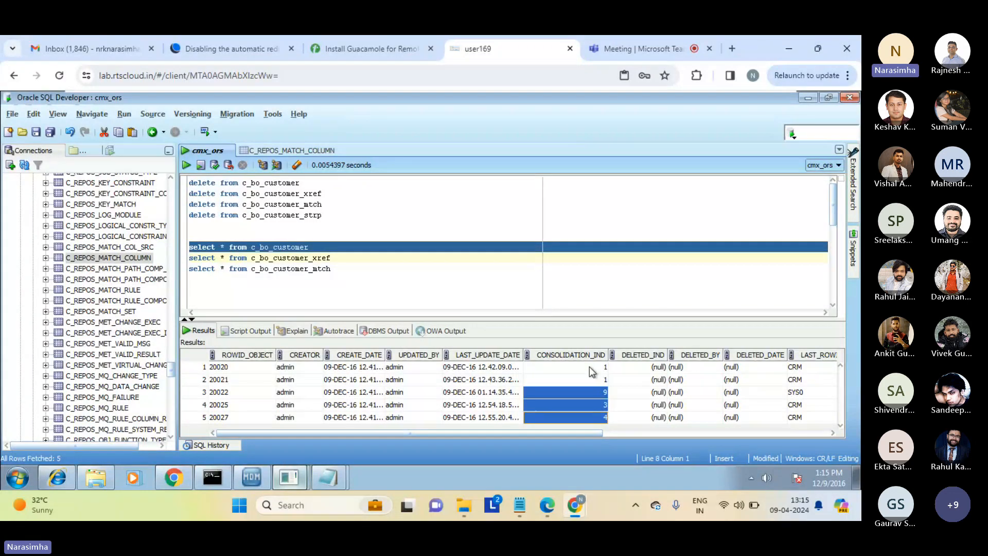
pyautogui.click(590, 367)
pyautogui.click(601, 379)
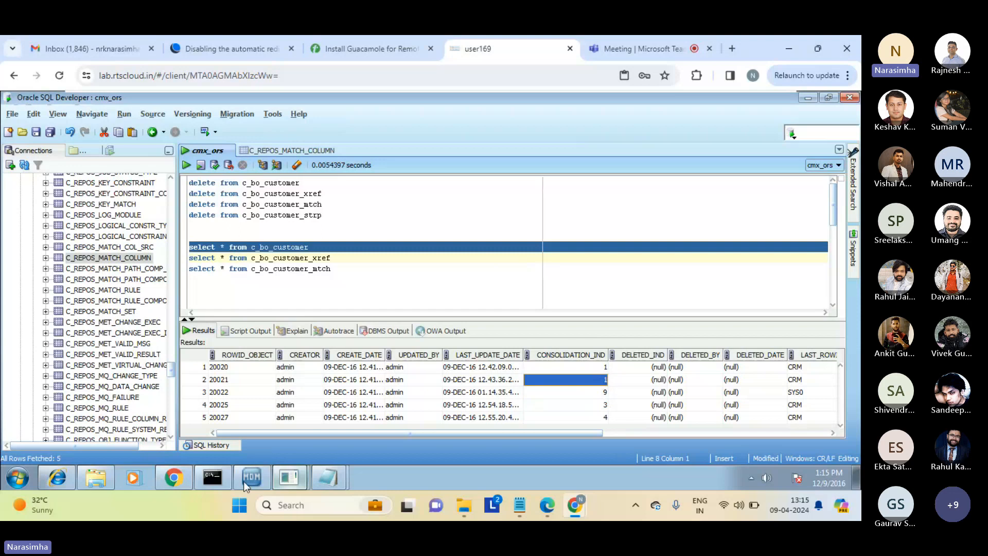
# Step: Switch to the Informatica MDM Hub Console and turn on multiple selection in Merge Manager
pyautogui.moveTo(242, 480)
pyautogui.click(246, 452)
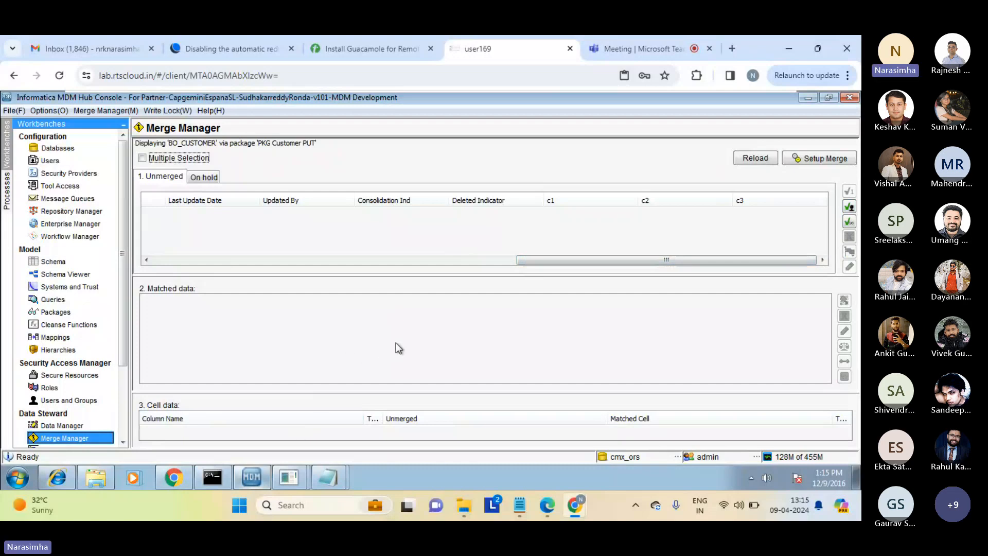
pyautogui.click(143, 159)
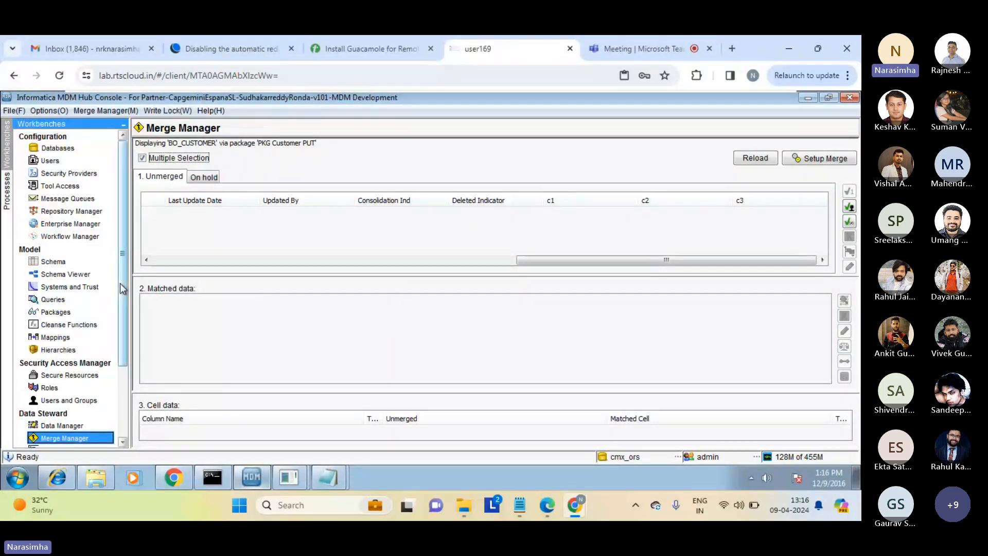
# Step: Open the Data Manager tool of the Data Steward workbench
pyautogui.moveTo(123, 286); pyautogui.dragTo(124, 392)
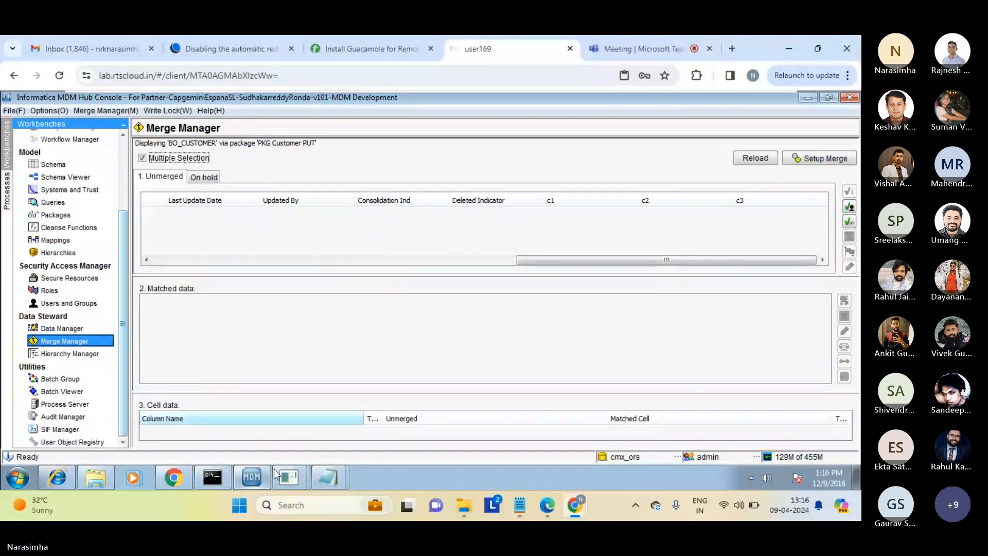
pyautogui.moveTo(288, 483)
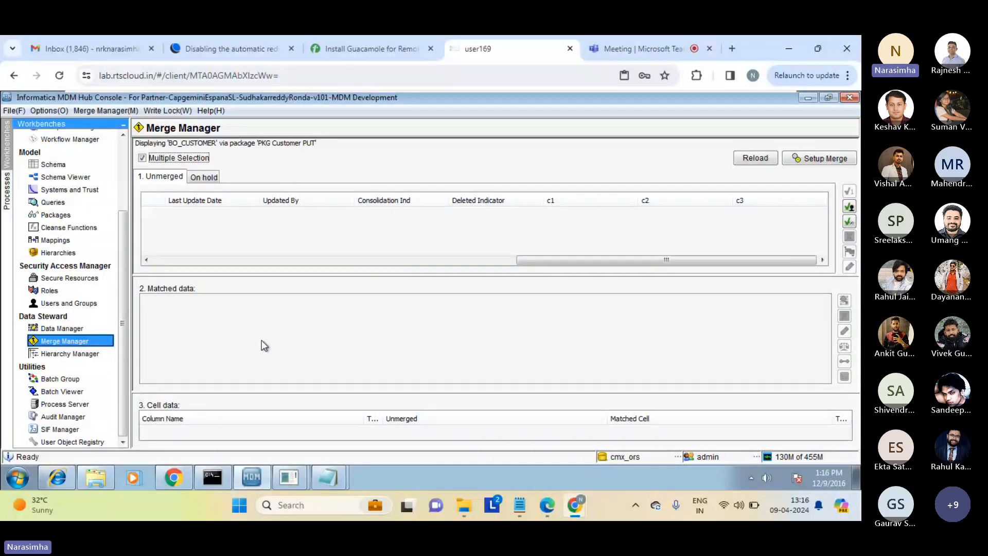
pyautogui.click(74, 327)
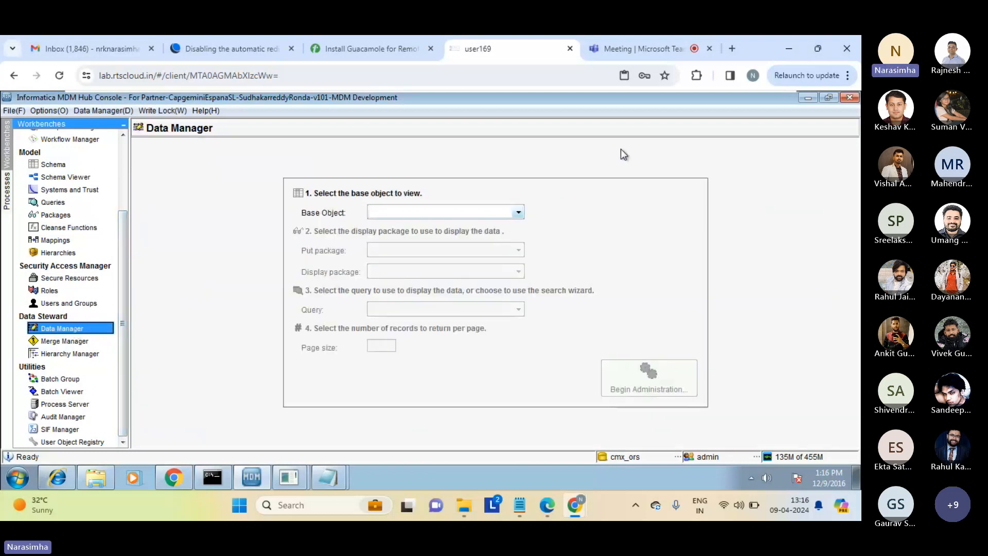
pyautogui.click(645, 51)
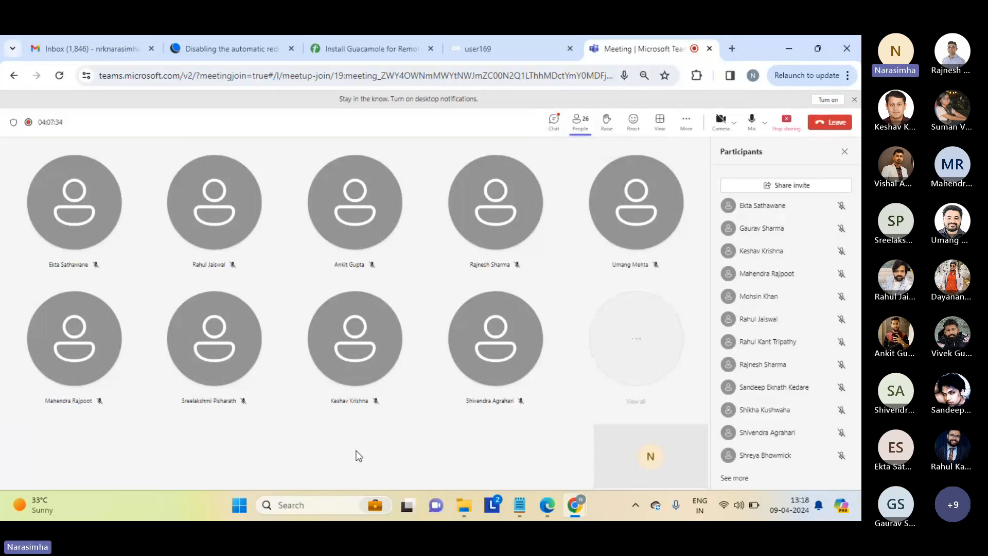
pyautogui.moveTo(491, 49)
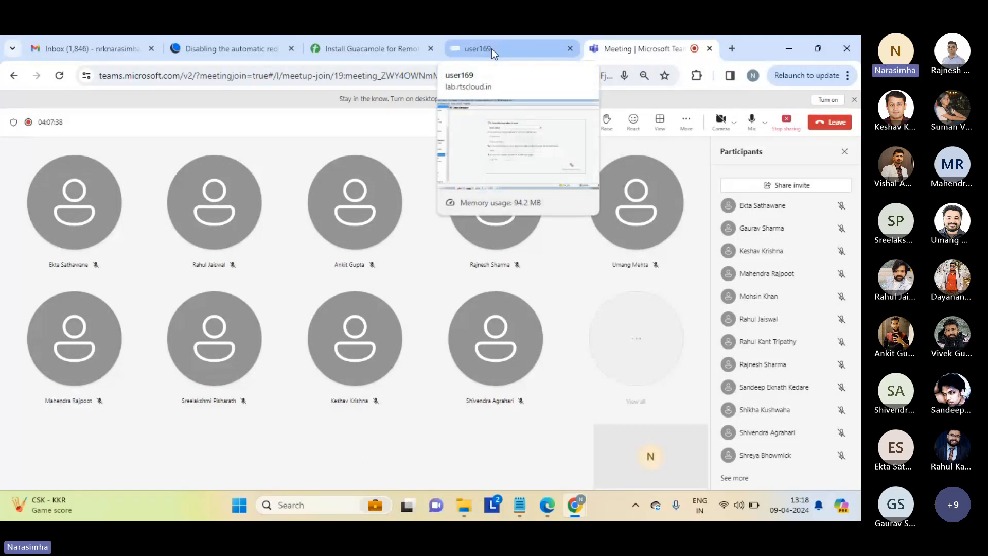
pyautogui.click(492, 48)
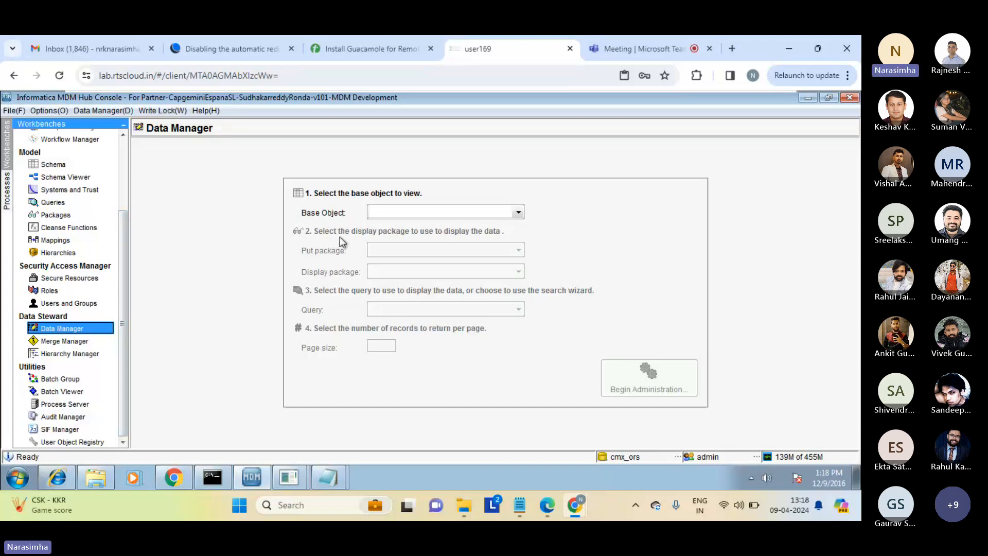
# Step: Begin Data Manager administration for BO_CUSTOMER with put package PKG Customer PUT, completing the search wizard without any criteria
pyautogui.click(519, 213)
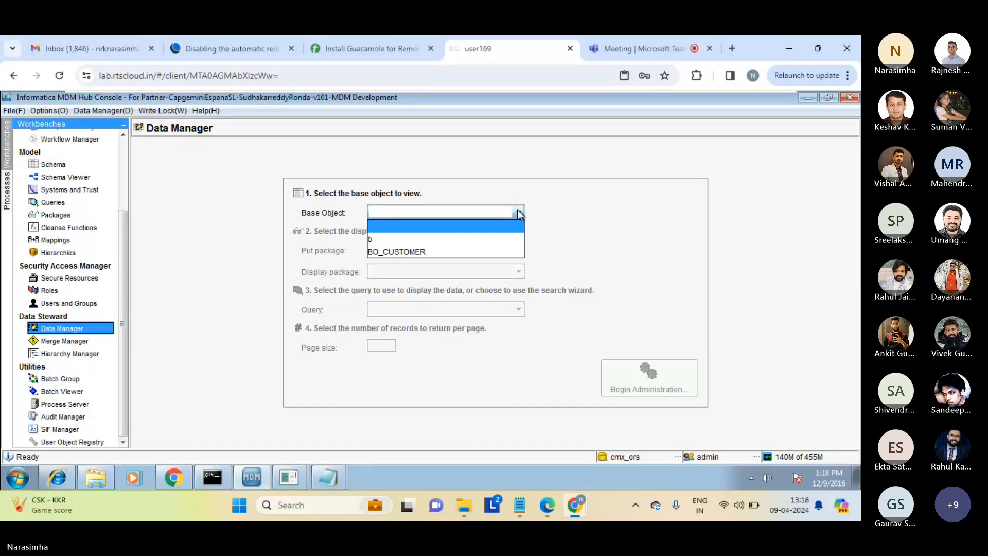
pyautogui.click(394, 247)
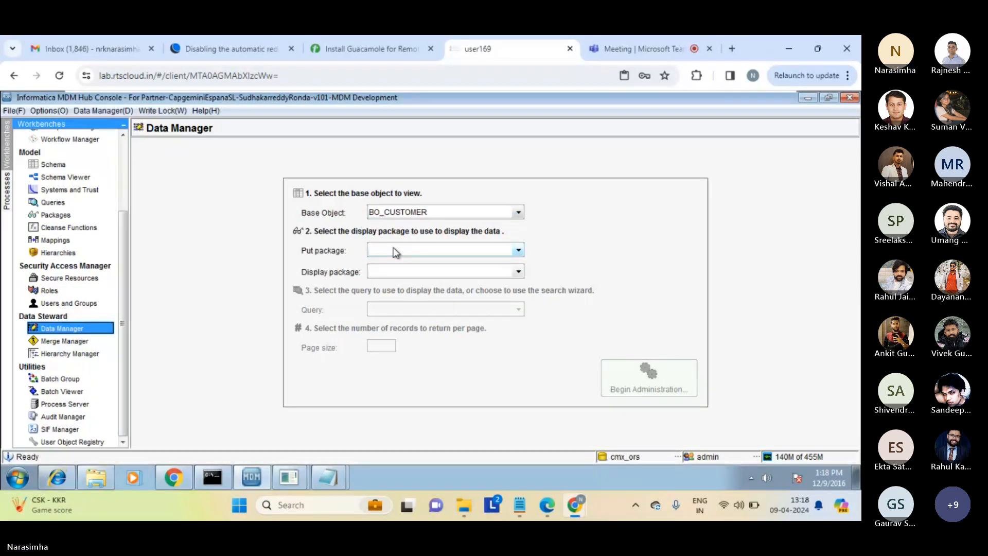
pyautogui.click(394, 250)
pyautogui.click(400, 278)
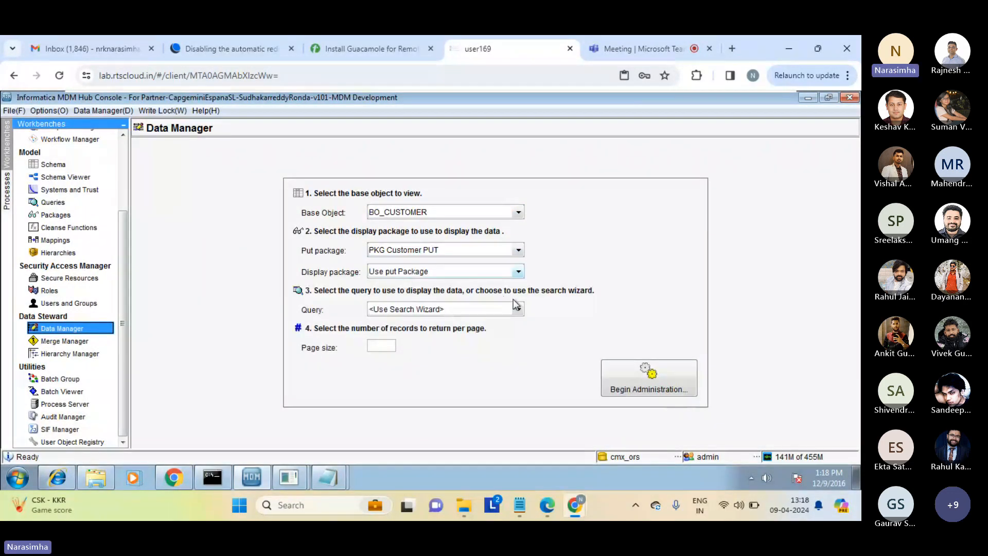
pyautogui.click(650, 374)
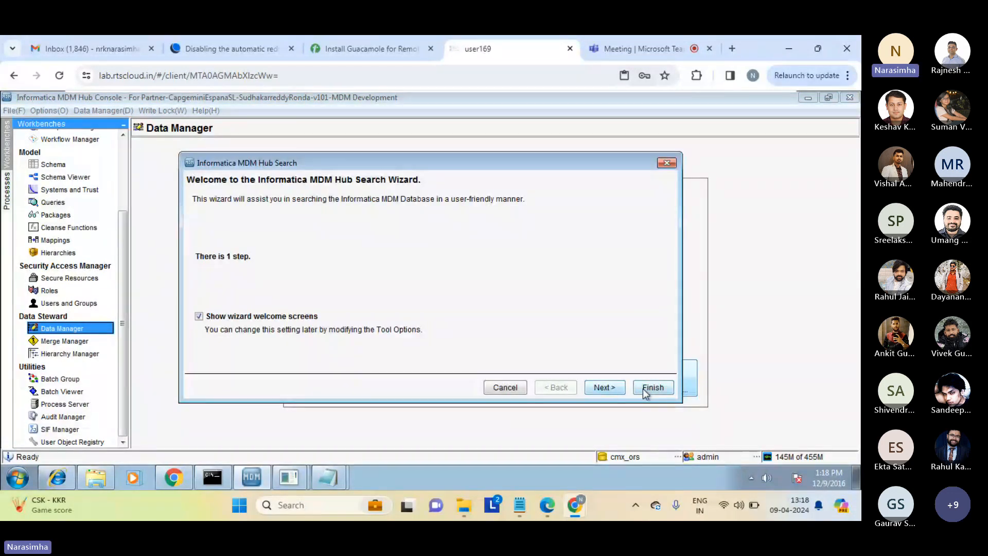
pyautogui.click(649, 390)
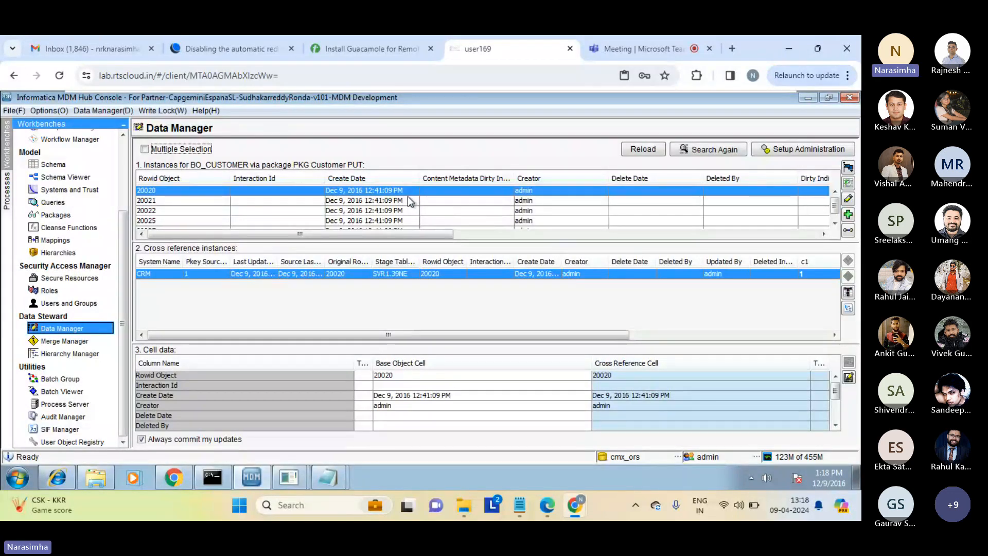
# Step: Examine the cross-reference instances of the BO_CUSTOMER records, including 20021, 20027 and 20022, ending on record 20020
pyautogui.click(470, 205)
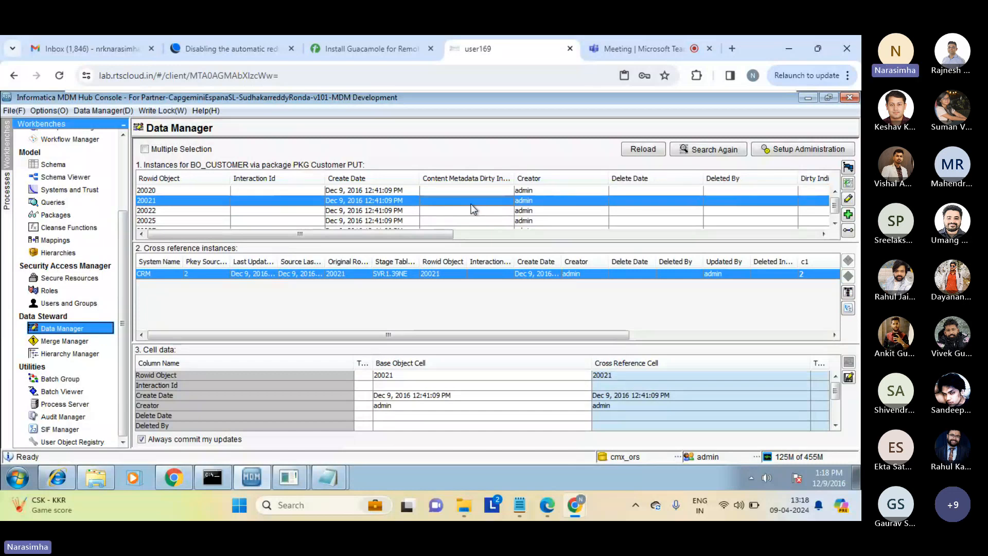
pyautogui.press('Down')
pyautogui.press('Down')
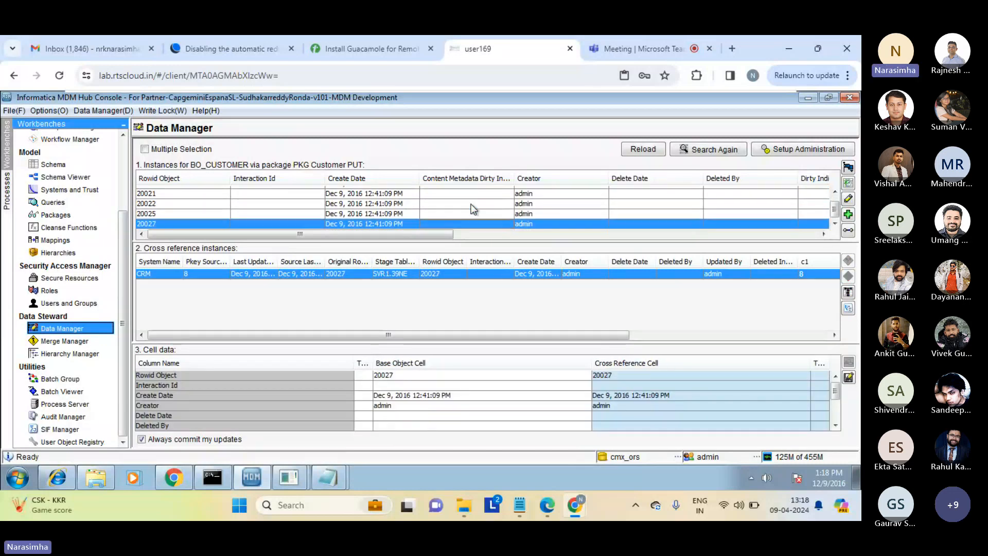
pyautogui.click(471, 204)
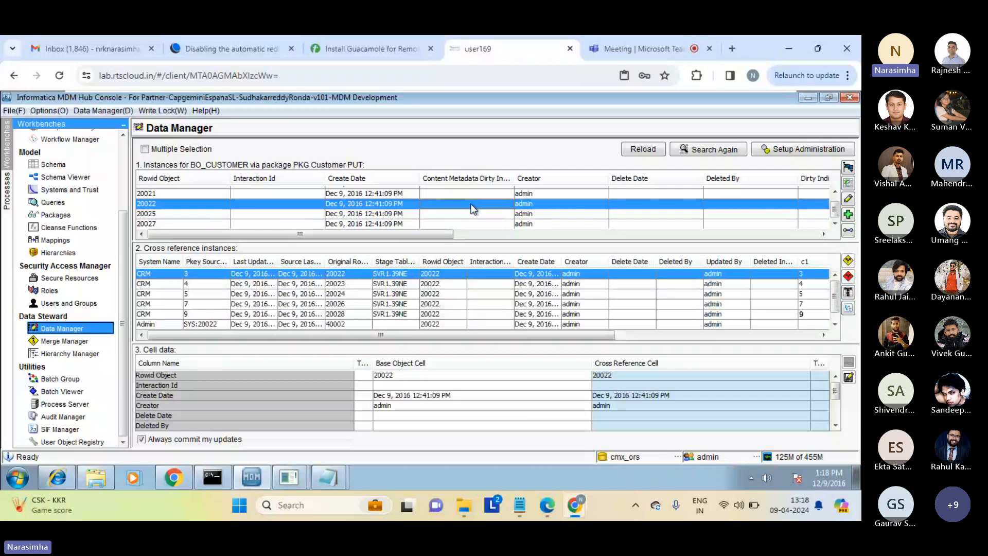
pyautogui.press('Up')
pyautogui.press('Up')
# Step: Switch to Oracle SQL Developer to view the c_bo_customer query results, and return to the Informatica MDM Hub Console
pyautogui.click(290, 478)
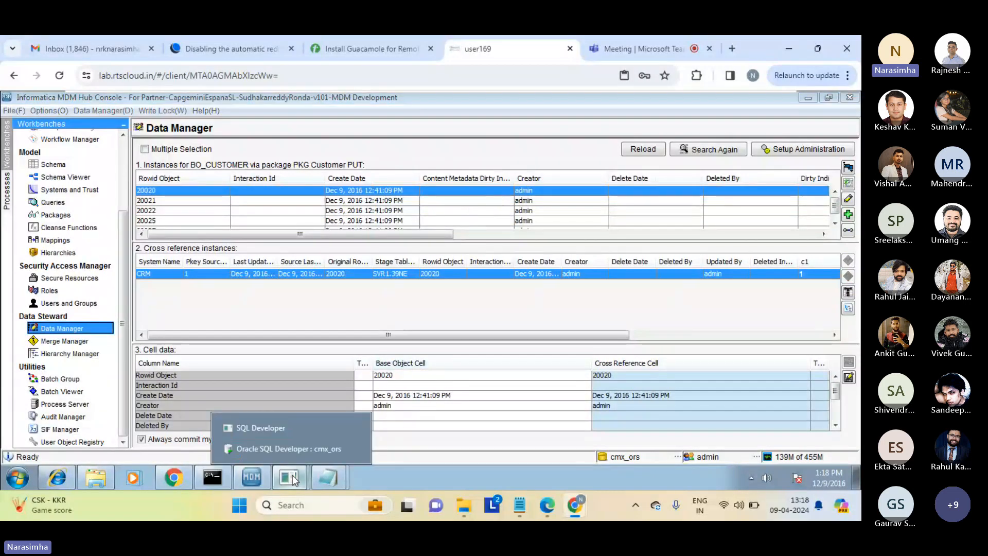
pyautogui.click(264, 449)
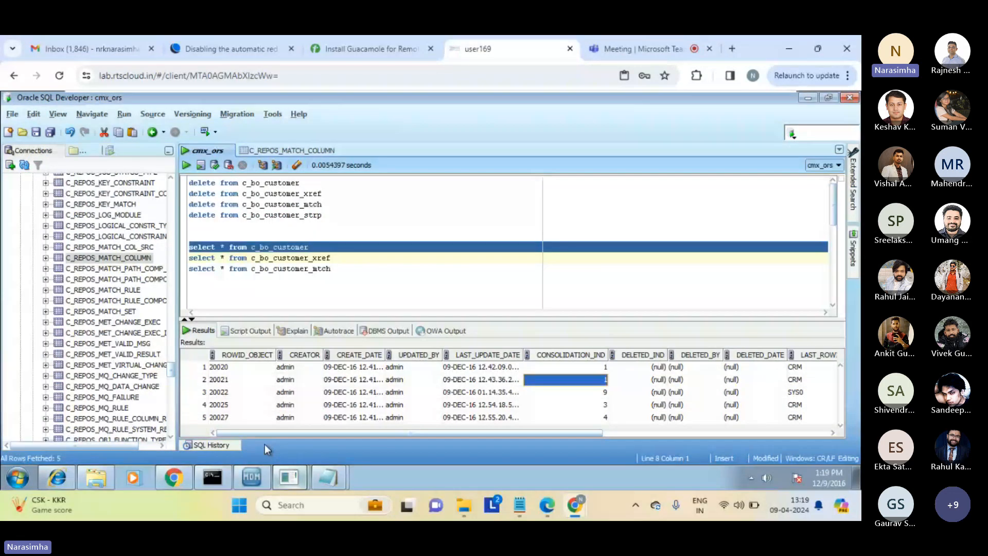
pyautogui.click(306, 469)
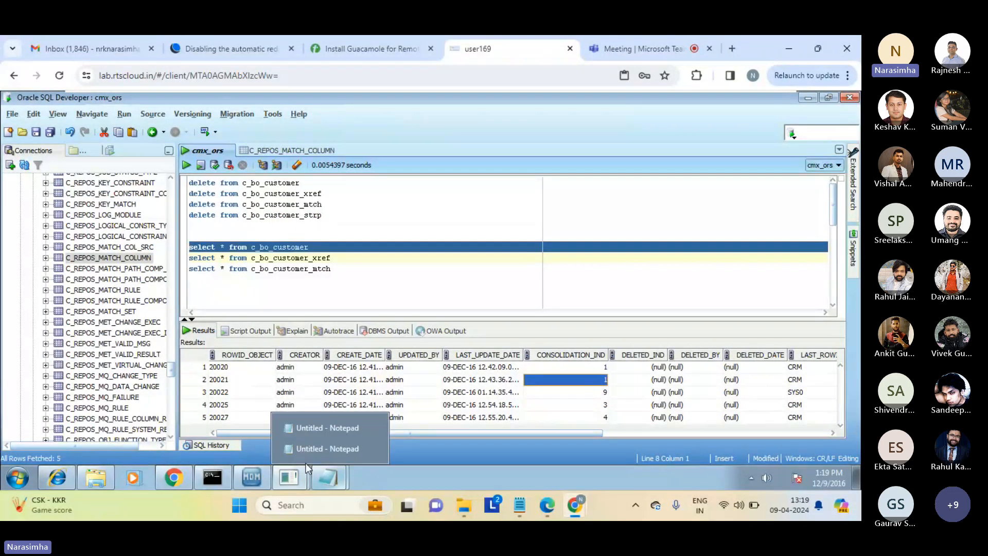
pyautogui.moveTo(255, 451)
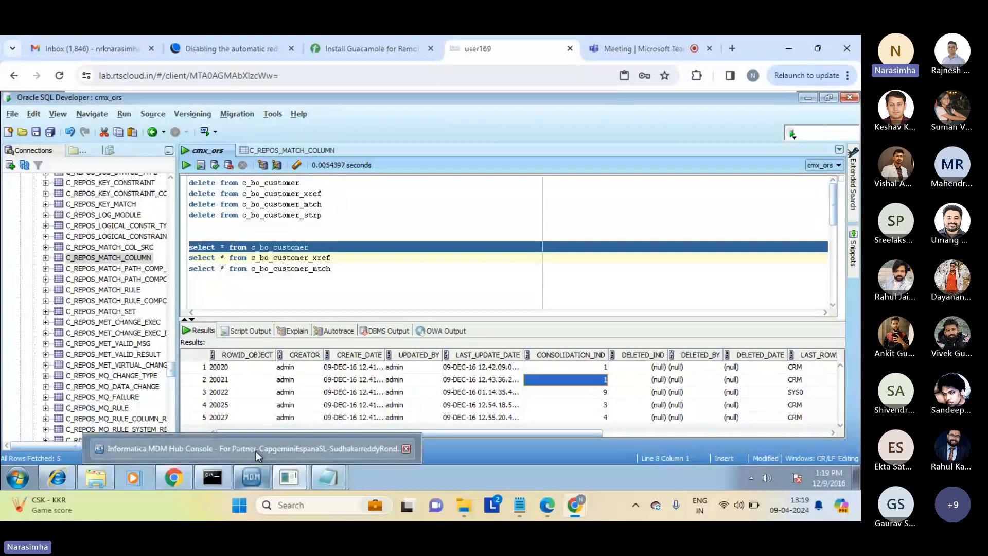
pyautogui.click(255, 450)
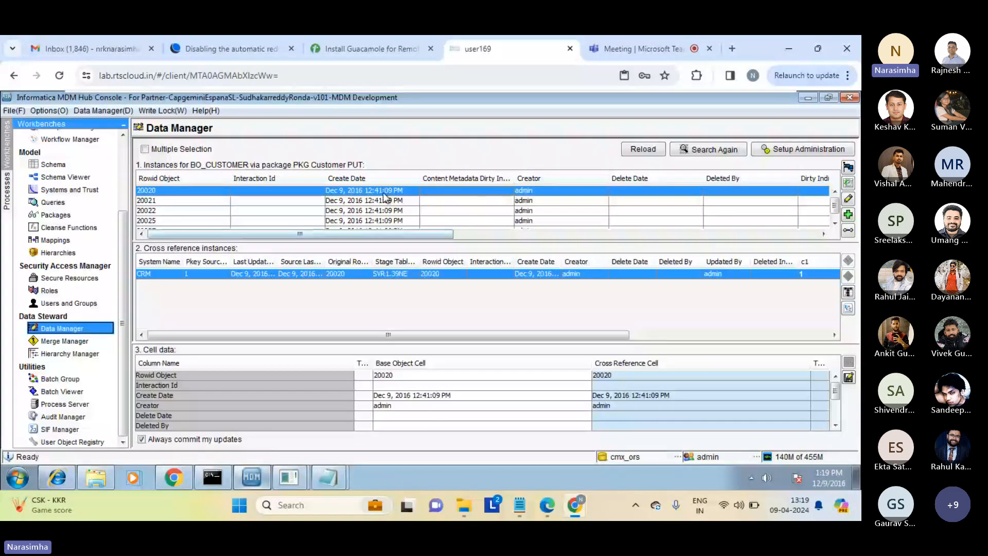
# Step: Go through the BO_CUSTOMER instances from record 20020 down to 20027 and back up to 20020
pyautogui.press('Down')
pyautogui.press('Down')
pyautogui.press('Down')
pyautogui.press('Down')
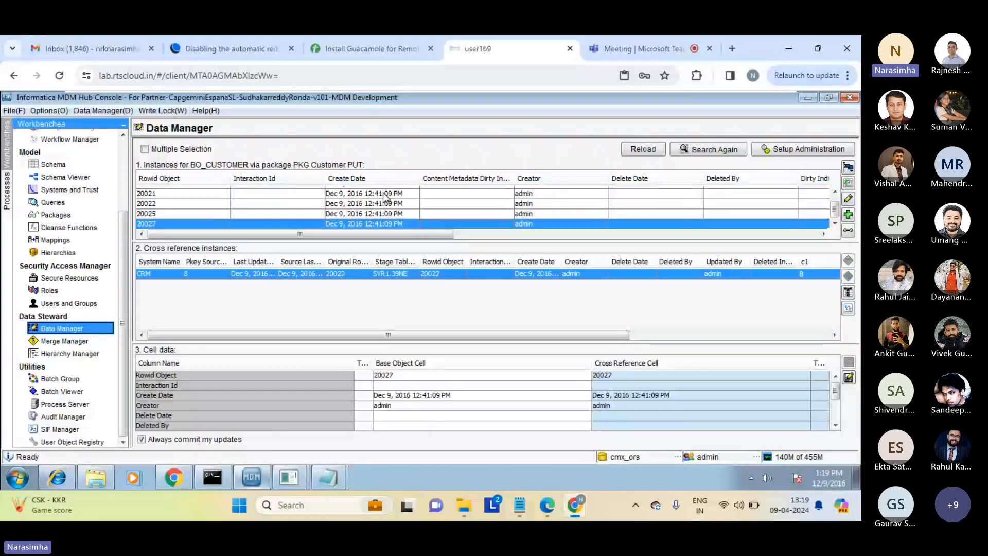
pyautogui.press('Up')
pyautogui.press('Up')
pyautogui.press('Up')
pyautogui.press('Up')
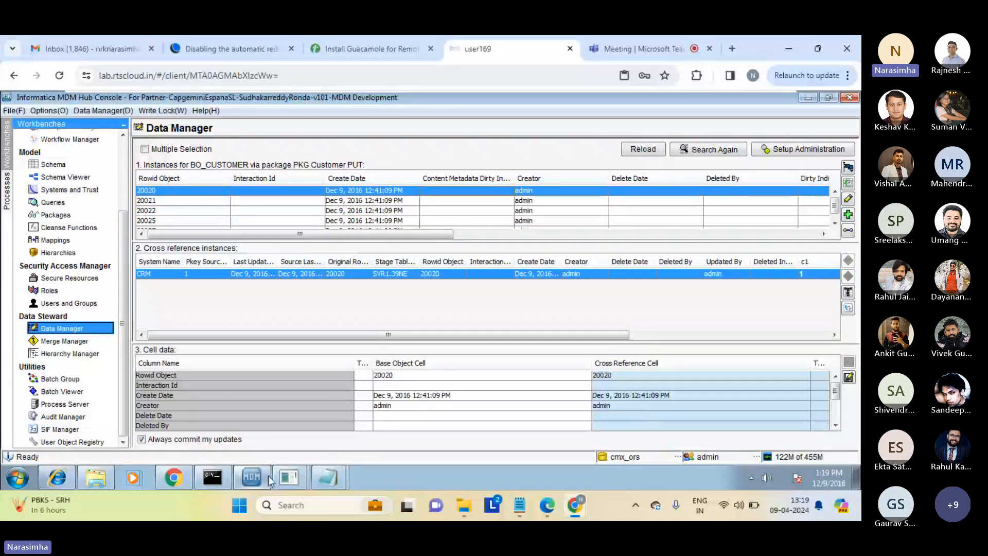
# Step: Check the CONSOLIDATION_IND column again in Oracle SQL Developer, and return to Data Manager in the MDM Hub Console
pyautogui.click(288, 480)
pyautogui.click(289, 453)
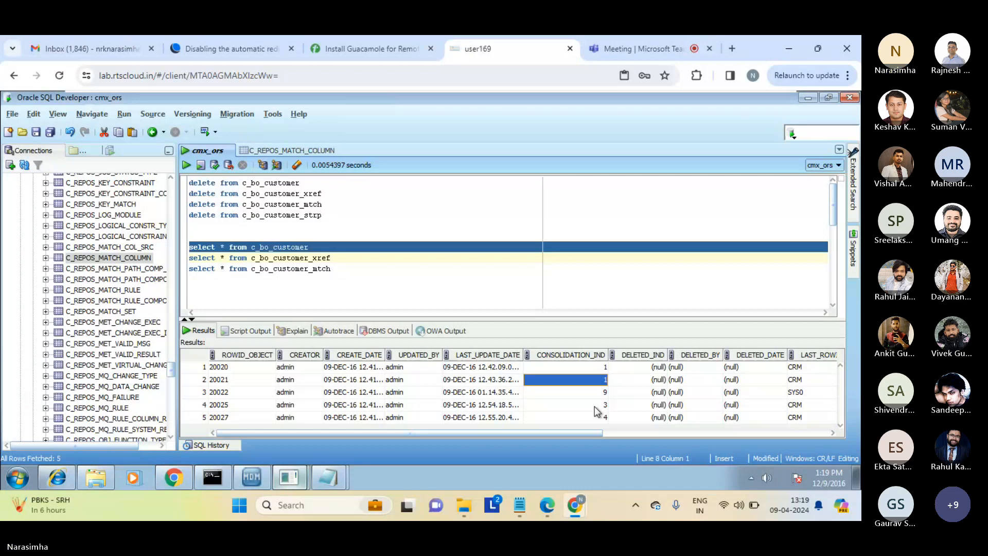
pyautogui.moveTo(253, 477)
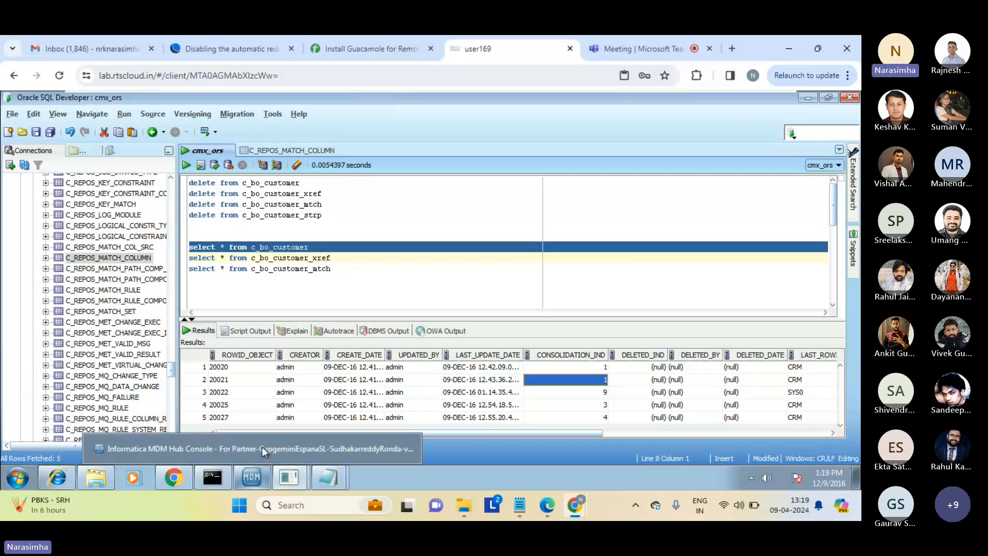
pyautogui.click(261, 447)
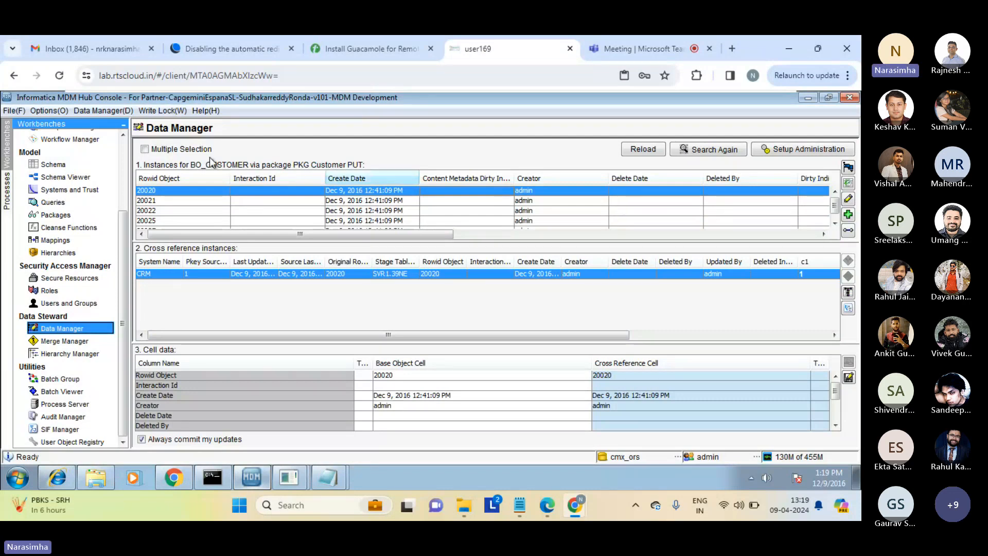
# Step: Turn on multiple selection in Data Manager, select records 20020 and 20021, and flag them with "Set as new"
pyautogui.click(158, 149)
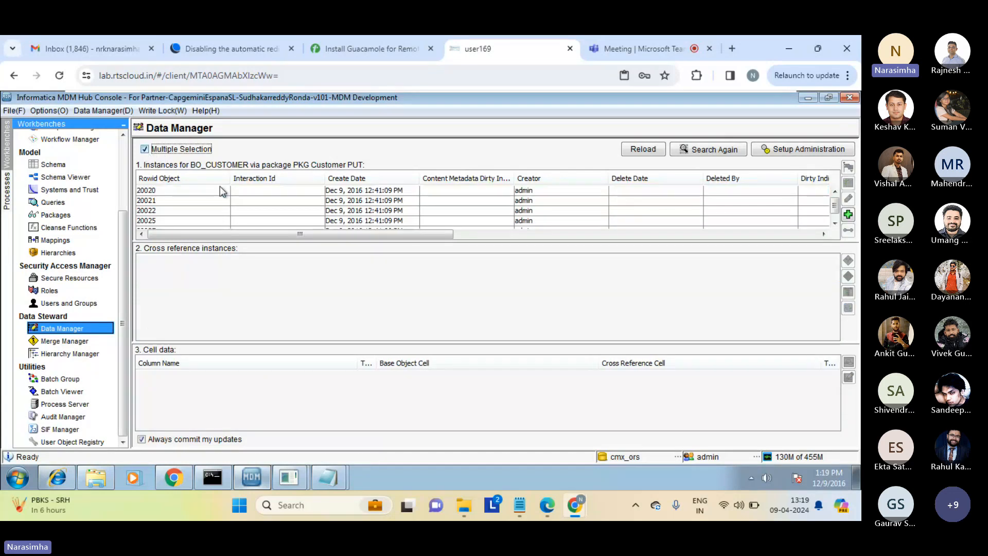
pyautogui.click(258, 191)
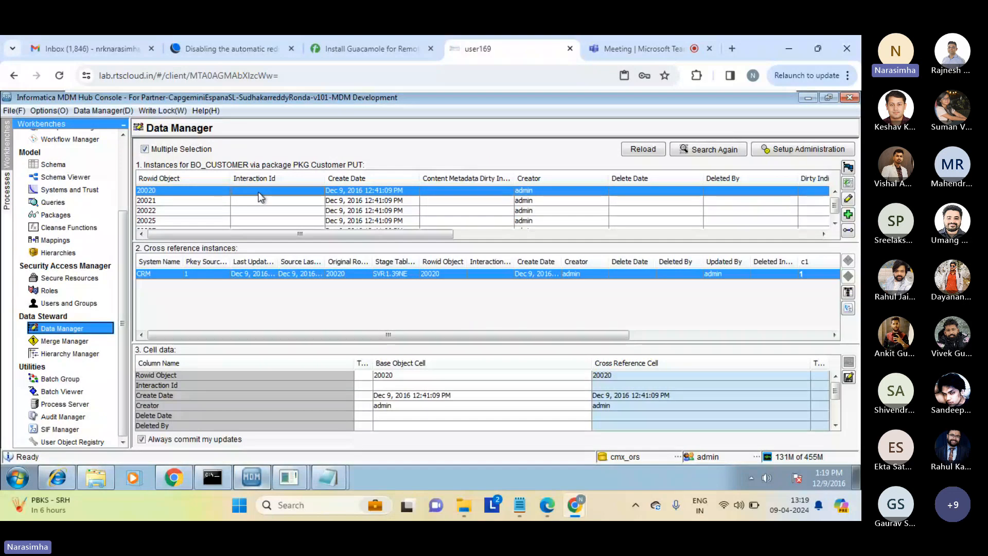
pyautogui.click(260, 200)
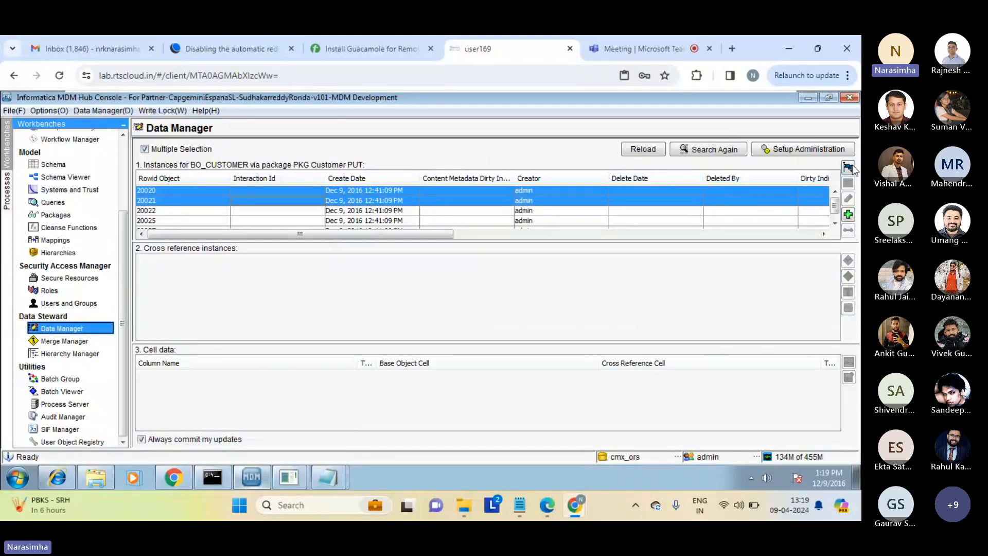
pyautogui.click(848, 167)
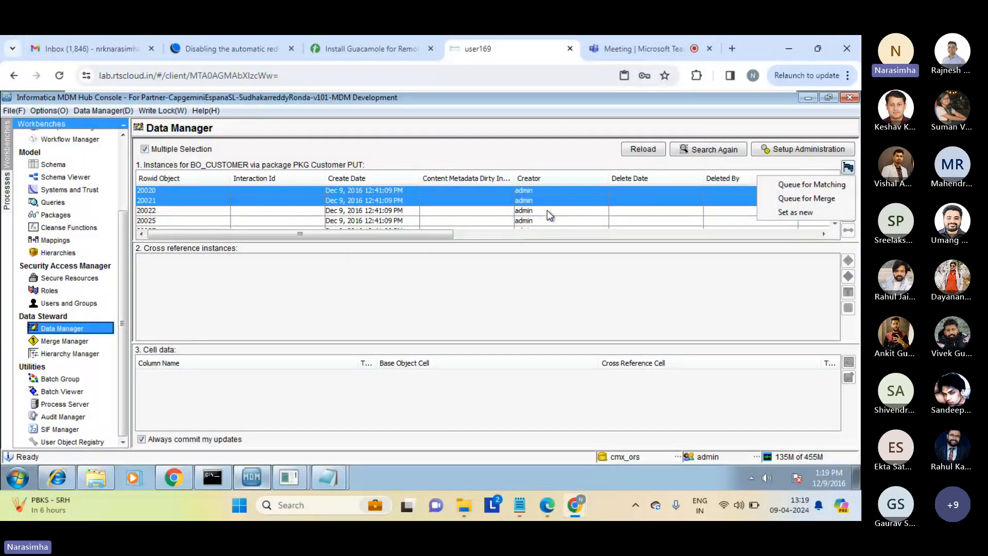
pyautogui.click(798, 211)
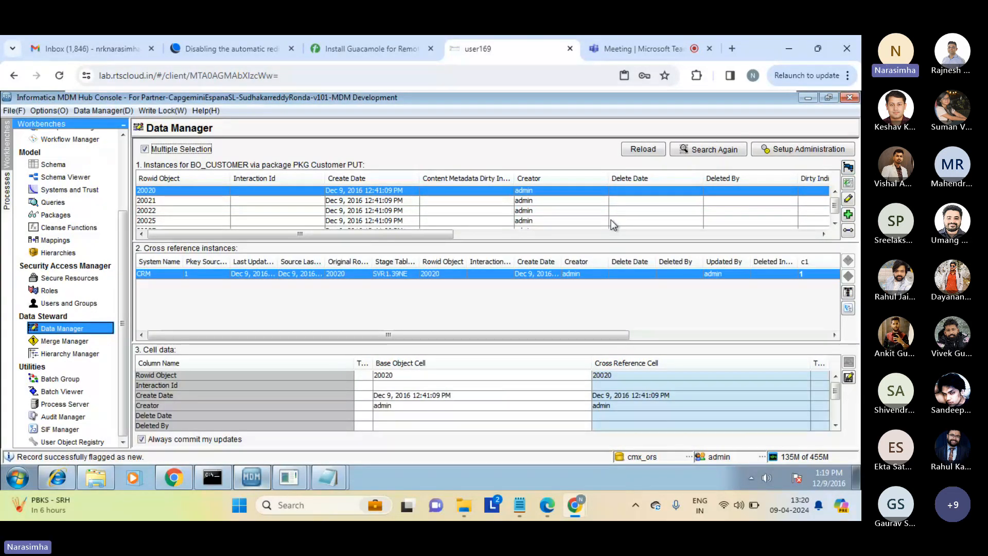
# Step: Switch to Oracle SQL Developer, rerun the c_bo_customer query, and check CONSOLIDATION_IND for records 20020 and 20021
pyautogui.moveTo(293, 481)
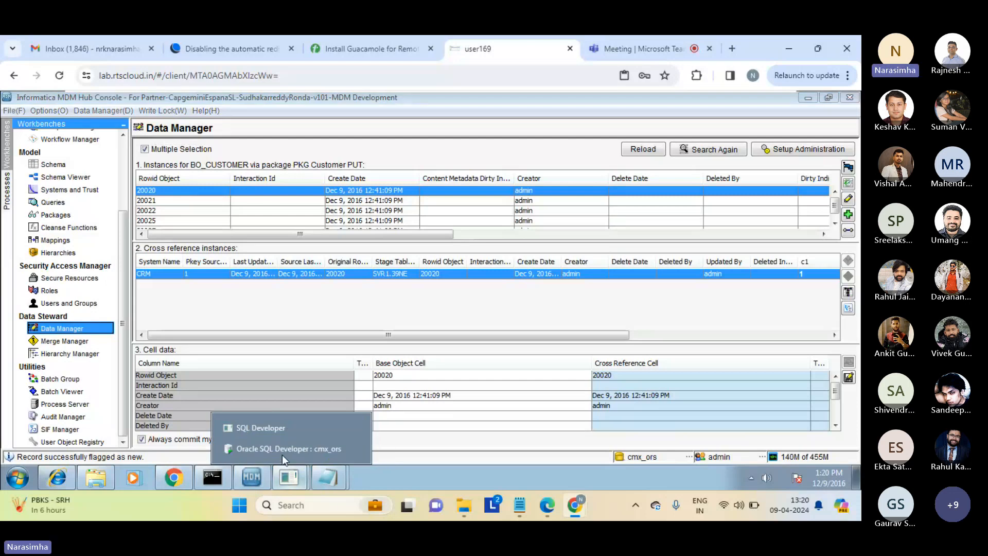
pyautogui.click(282, 452)
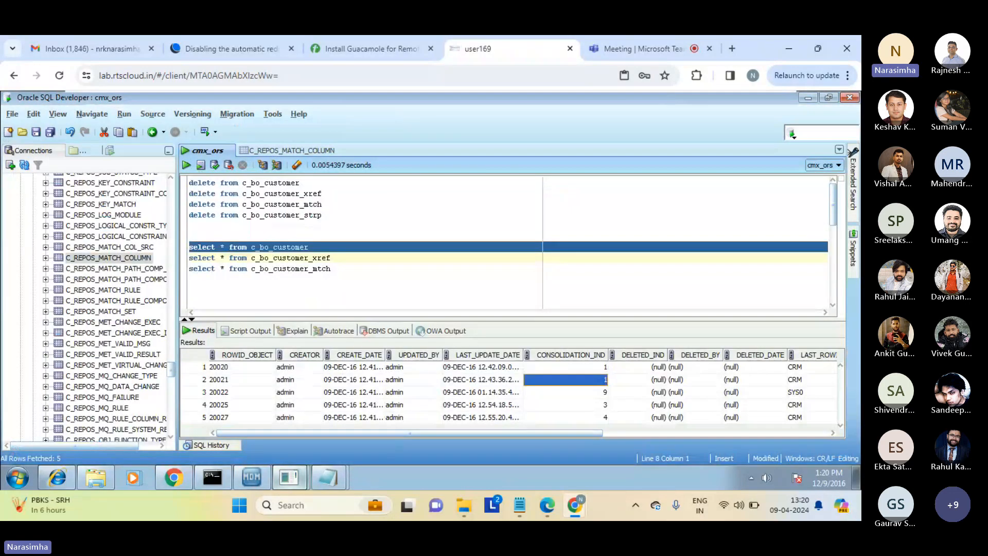
pyautogui.click(186, 165)
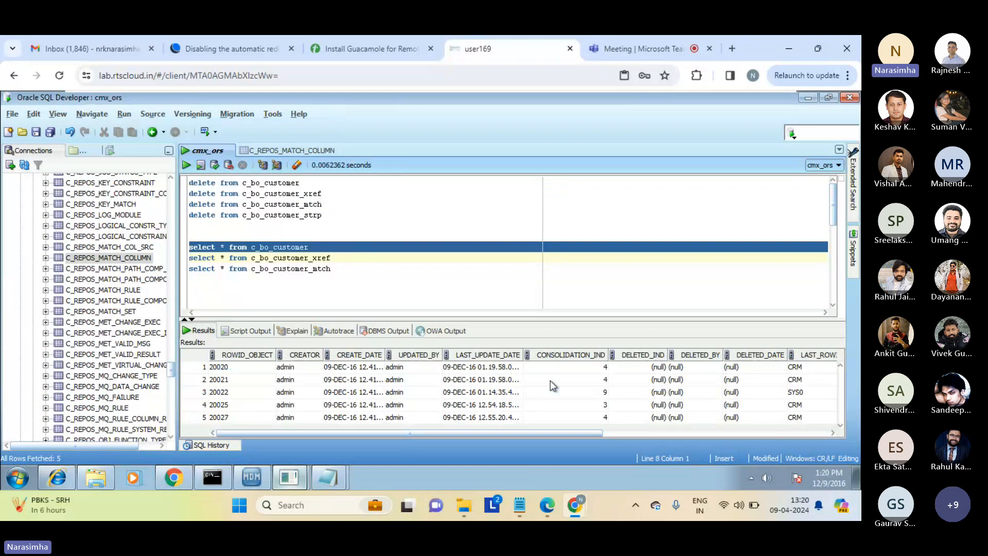
pyautogui.click(592, 378)
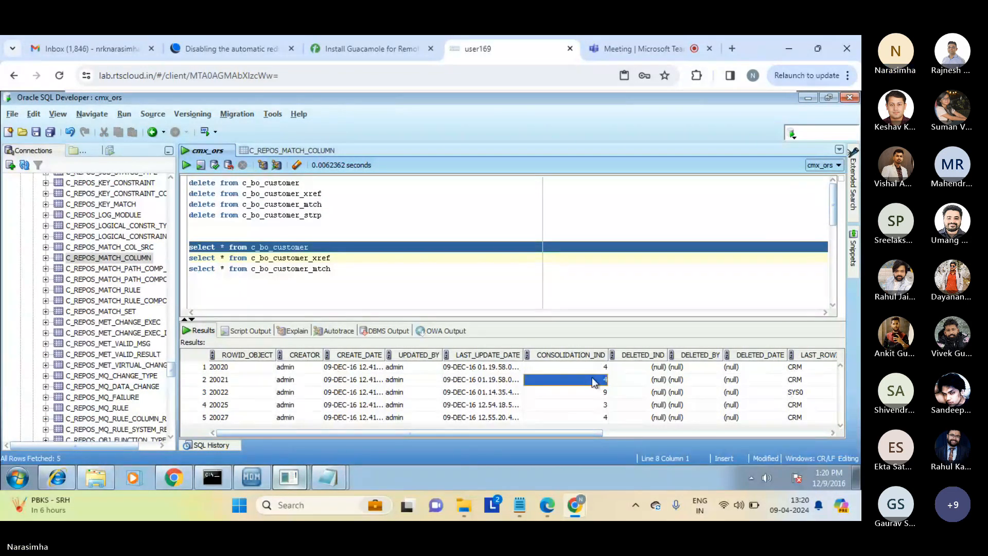
pyautogui.click(584, 367)
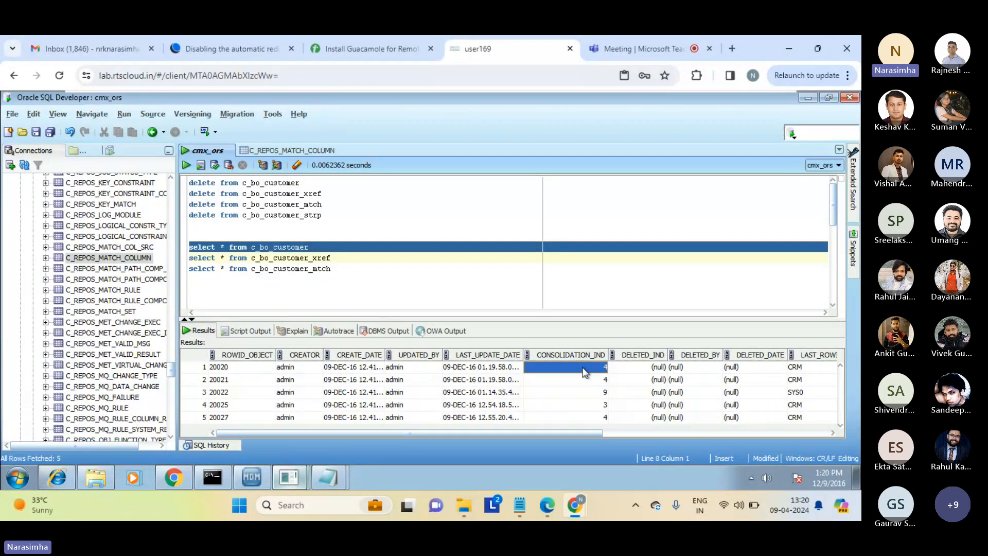
pyautogui.hotkey('shift', 'Down')
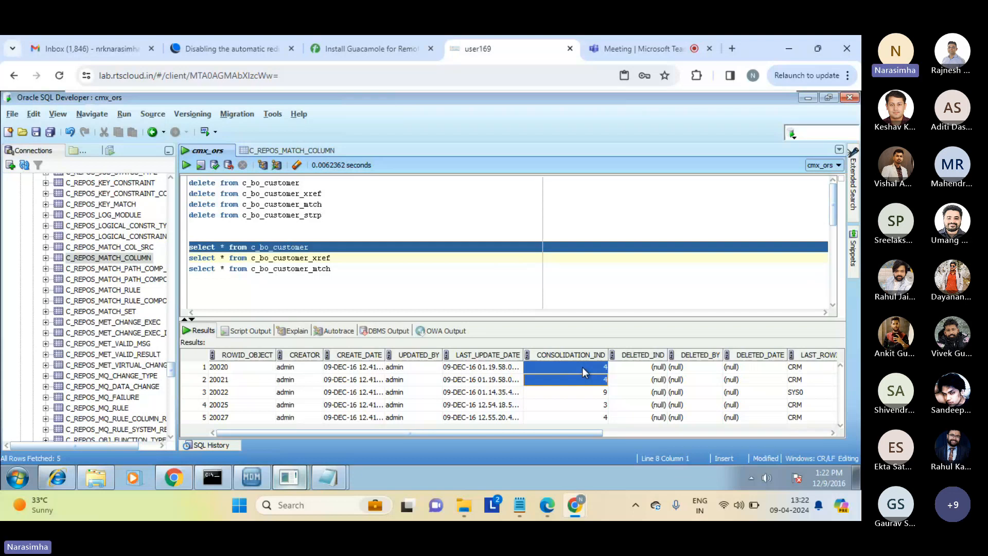
# Step: Clear the query selection in the worksheet and check the CONSOLIDATION_IND cells of records 20020 and 20022
pyautogui.click(434, 298)
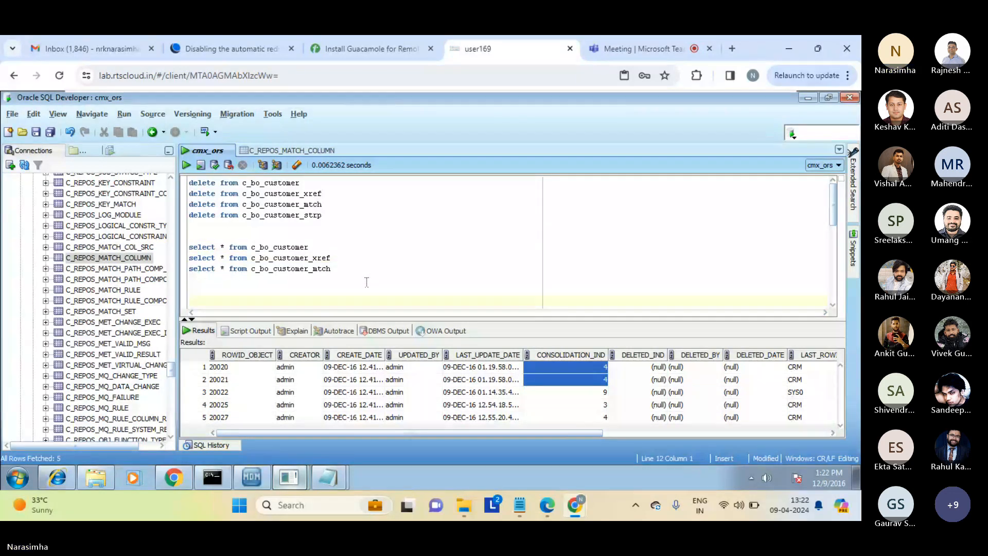
pyautogui.click(366, 281)
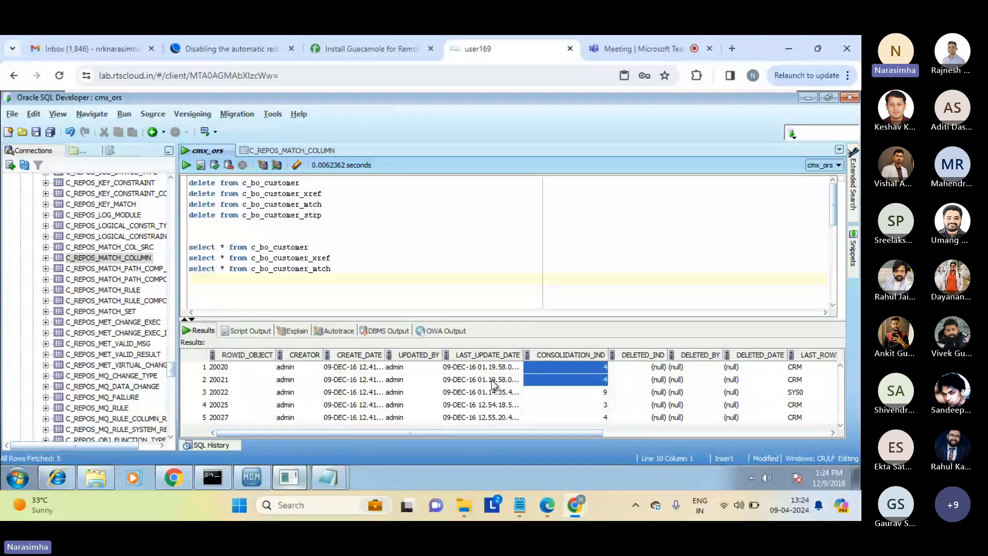
pyautogui.click(554, 370)
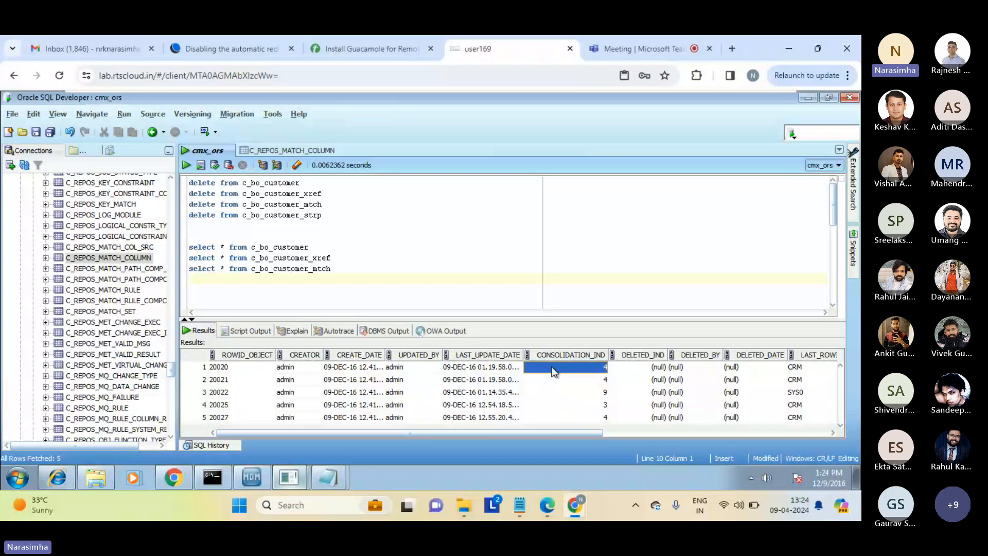
pyautogui.click(576, 394)
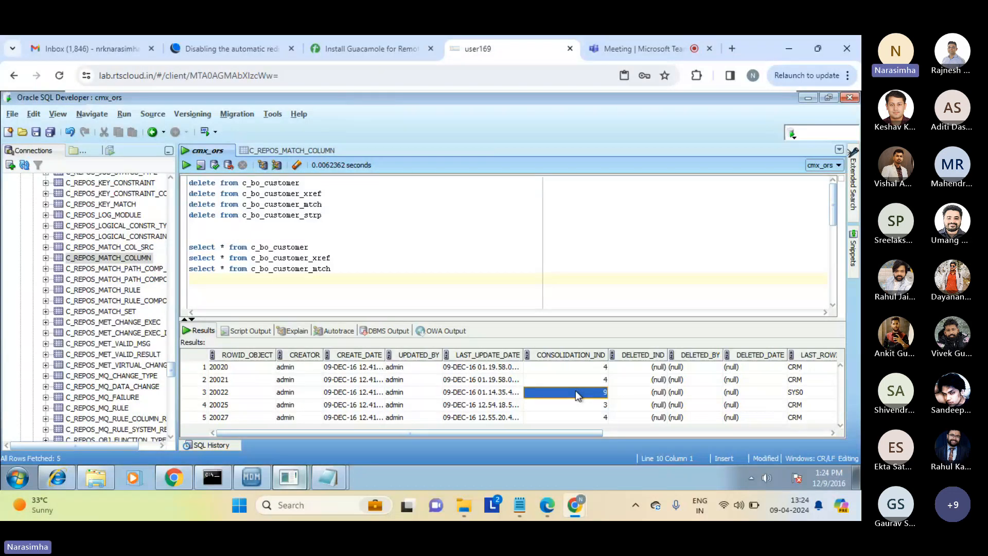
# Step: Return to Data Manager in the MDM Hub Console, turn off multiple selection, and select record 20020
pyautogui.click(250, 475)
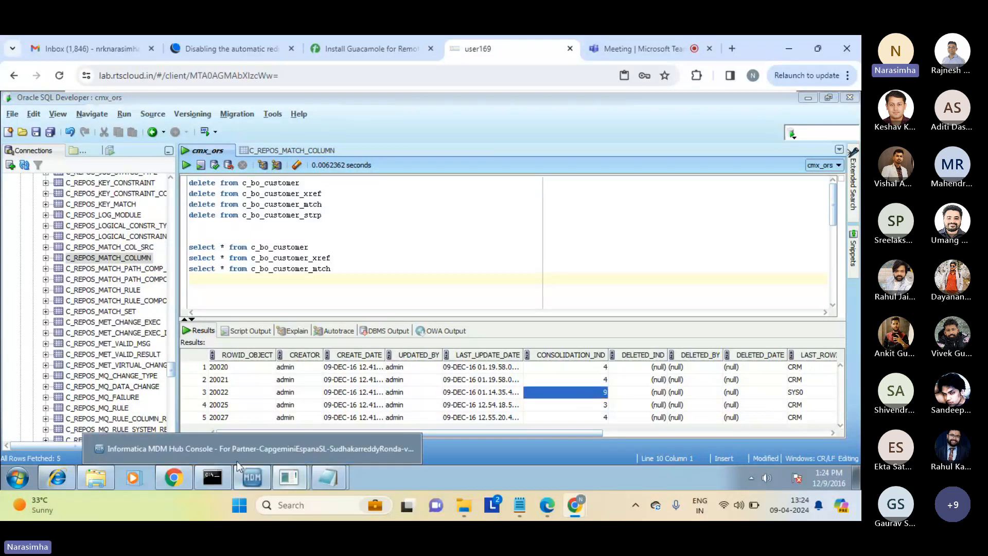
pyautogui.click(236, 461)
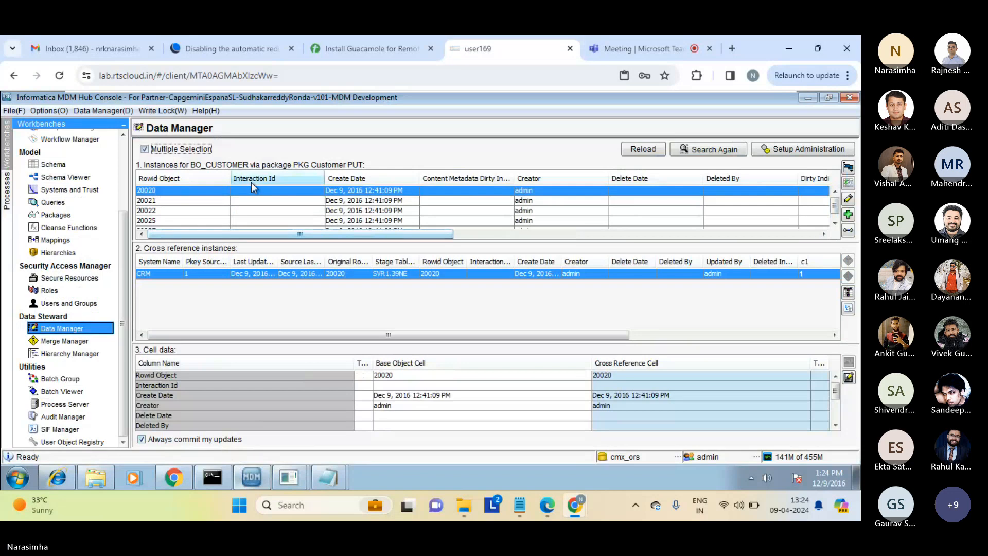
pyautogui.click(156, 151)
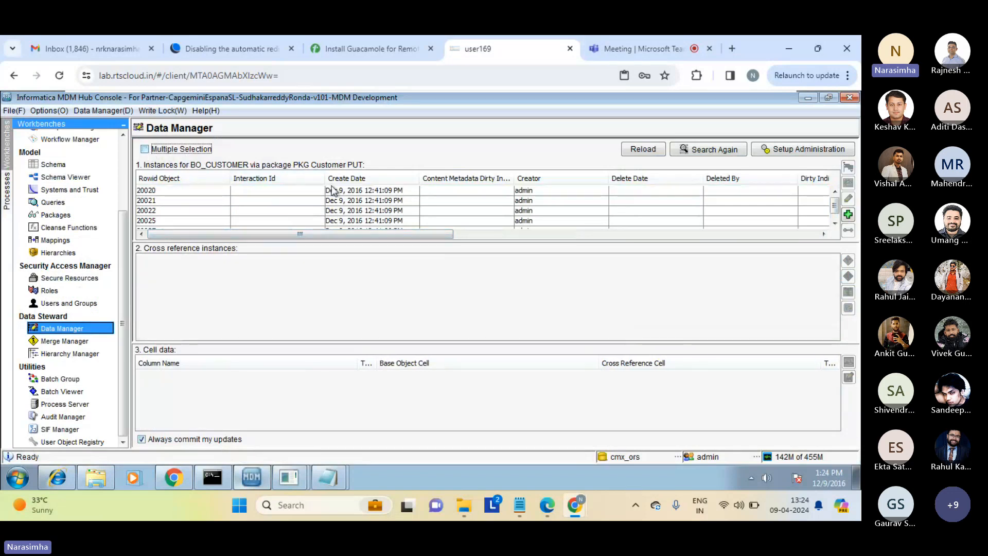
pyautogui.click(354, 194)
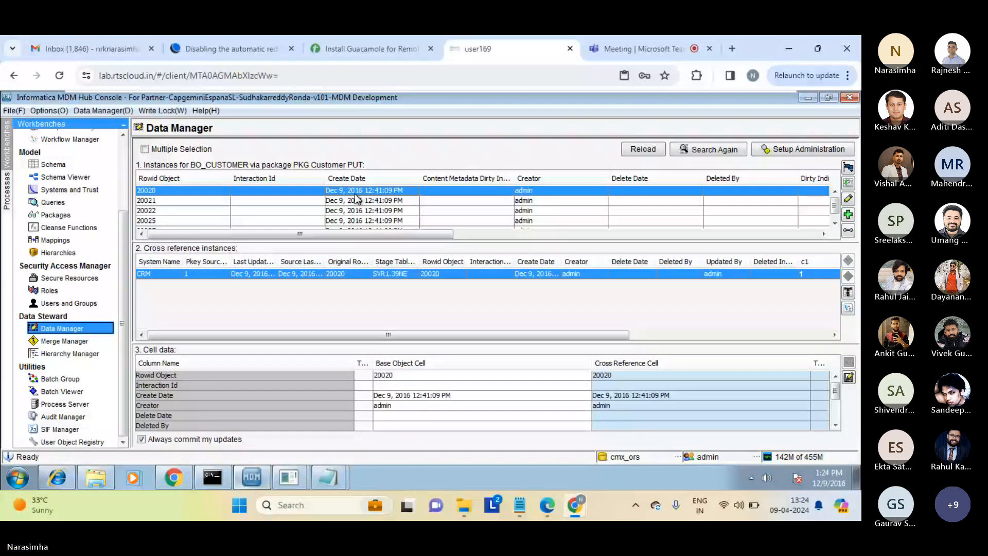
# Step: Edit BO_CUSTOMER record 20021, setting its c2 value to 244, and save the change
pyautogui.click(760, 202)
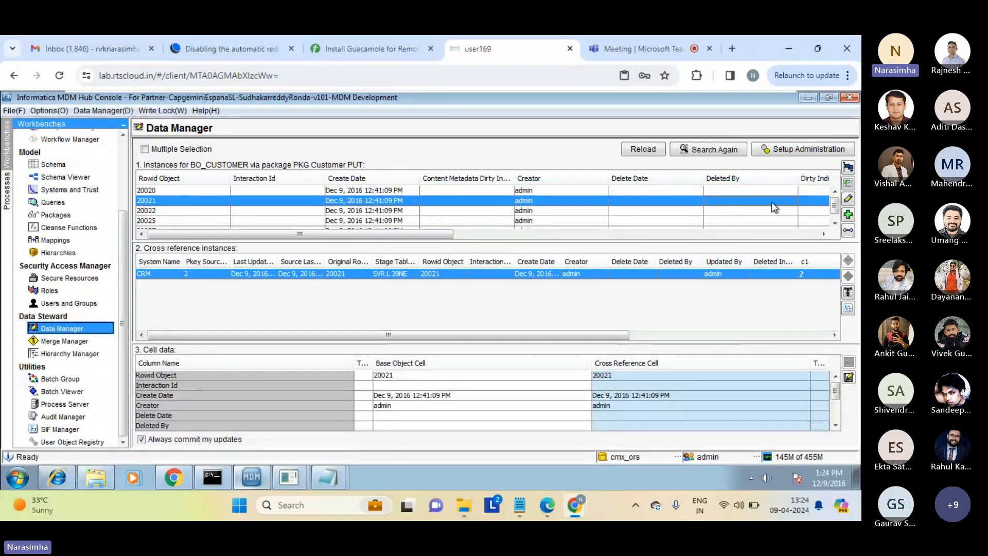
pyautogui.click(849, 201)
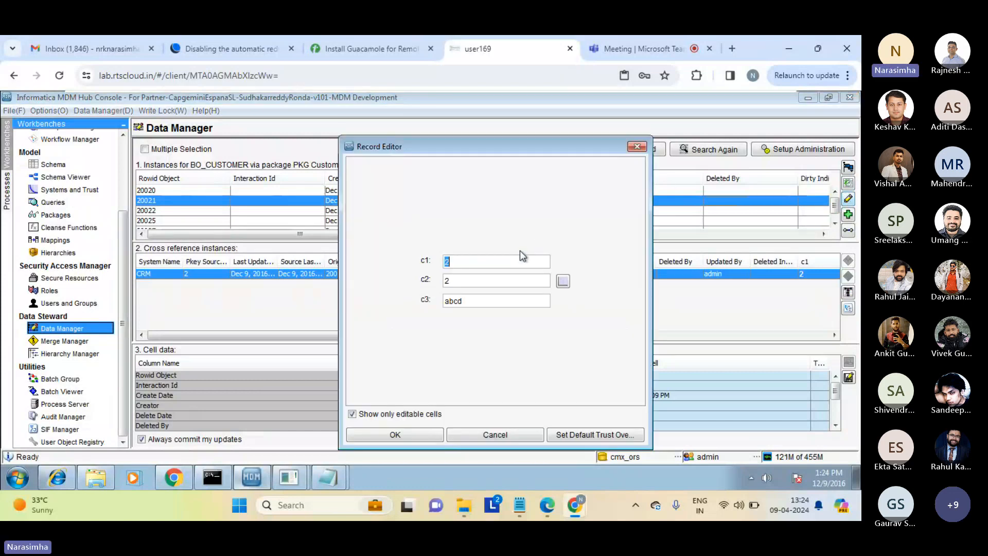
pyautogui.click(483, 279)
pyautogui.write('44')
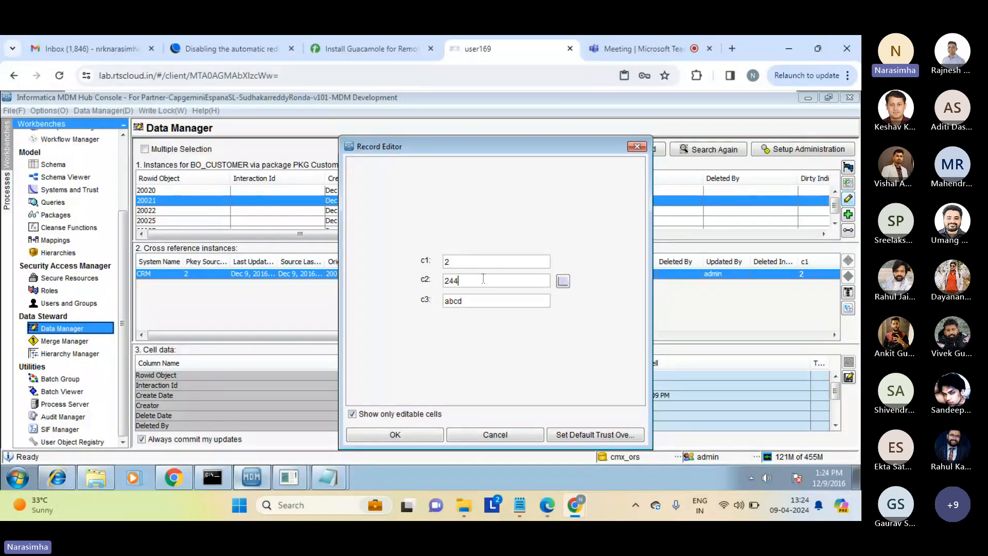
pyautogui.click(399, 439)
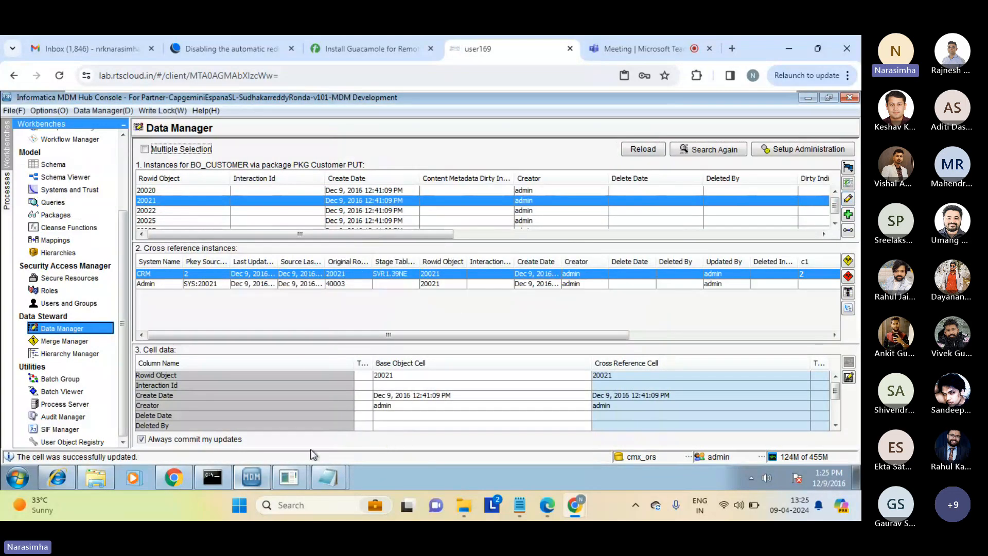
# Step: Switch to Oracle SQL Developer and run the select query on c_bo_customer_xref
pyautogui.click(289, 477)
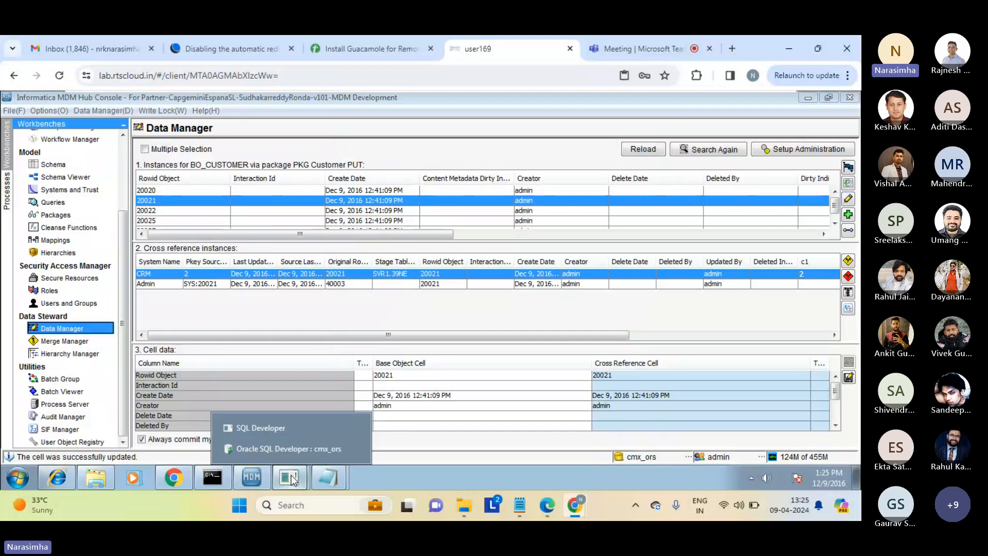
pyautogui.click(278, 450)
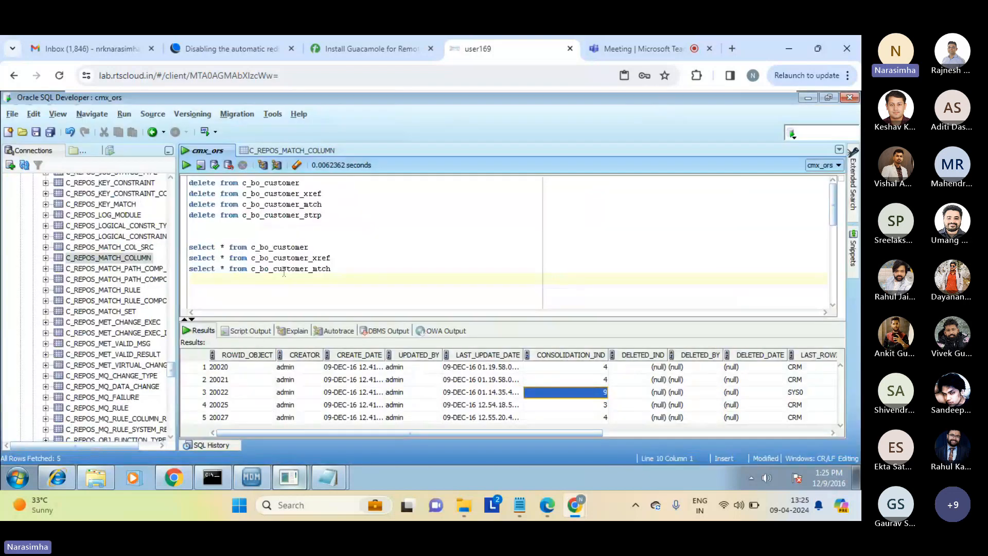
pyautogui.hotkey('shift', 'Up')
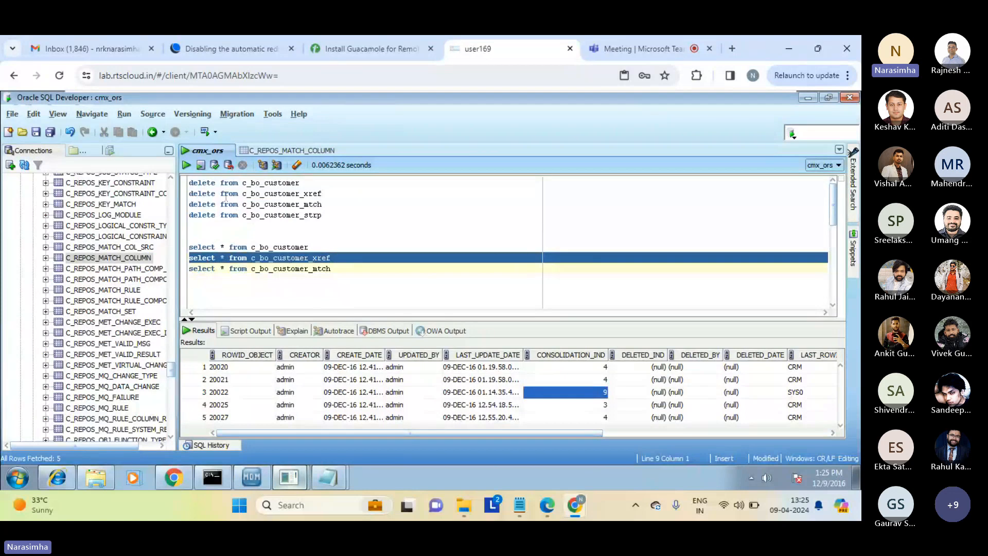
pyautogui.click(186, 165)
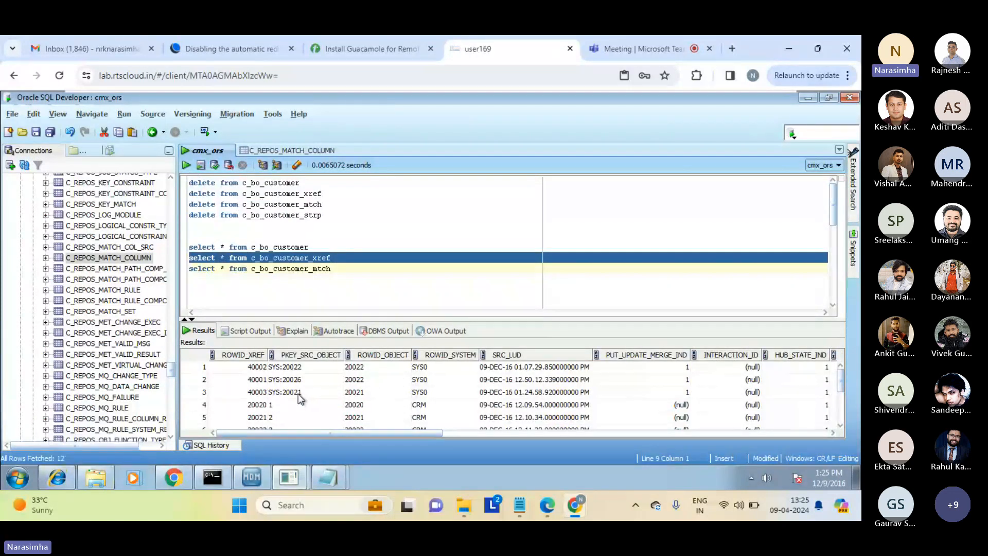
# Step: Examine the SYS:20021 cross-reference row from its ROWID_SYSTEM value through to the C1, C2 and C3 columns
pyautogui.click(445, 392)
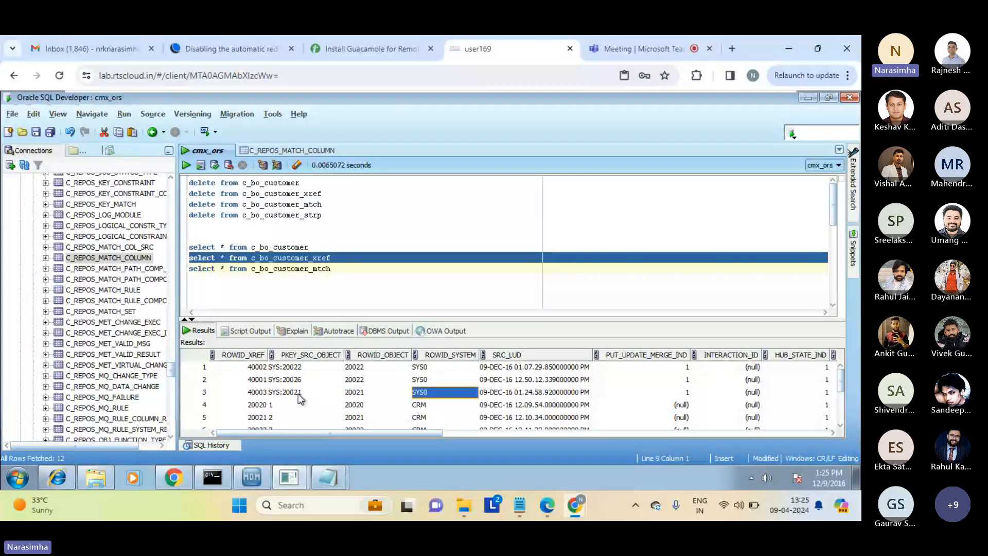
pyautogui.click(641, 393)
pyautogui.press('Right')
pyautogui.press('Right')
pyautogui.press('Right')
pyautogui.press('Right')
pyautogui.press('Right')
pyautogui.press('Right')
pyautogui.press('Right')
pyautogui.press('Right')
pyautogui.press('Right')
pyautogui.press('Right')
pyautogui.press('Right')
pyautogui.press('Right')
pyautogui.press('Right')
pyautogui.press('Right')
pyautogui.press('Right')
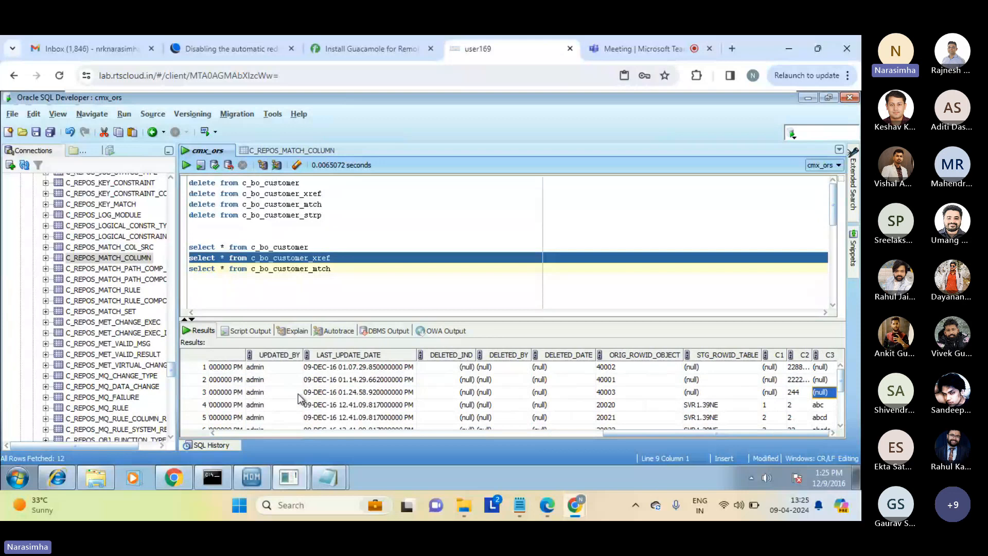
# Step: Return to Data Manager in the MDM Hub Console and try to unmerge the CRM cross reference of record 20021
pyautogui.click(252, 480)
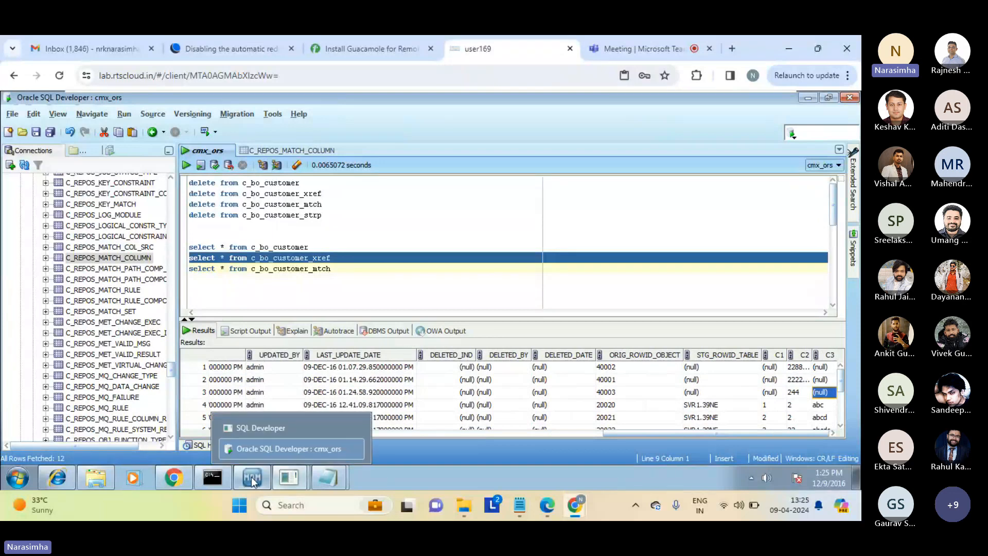
pyautogui.click(252, 481)
pyautogui.click(252, 480)
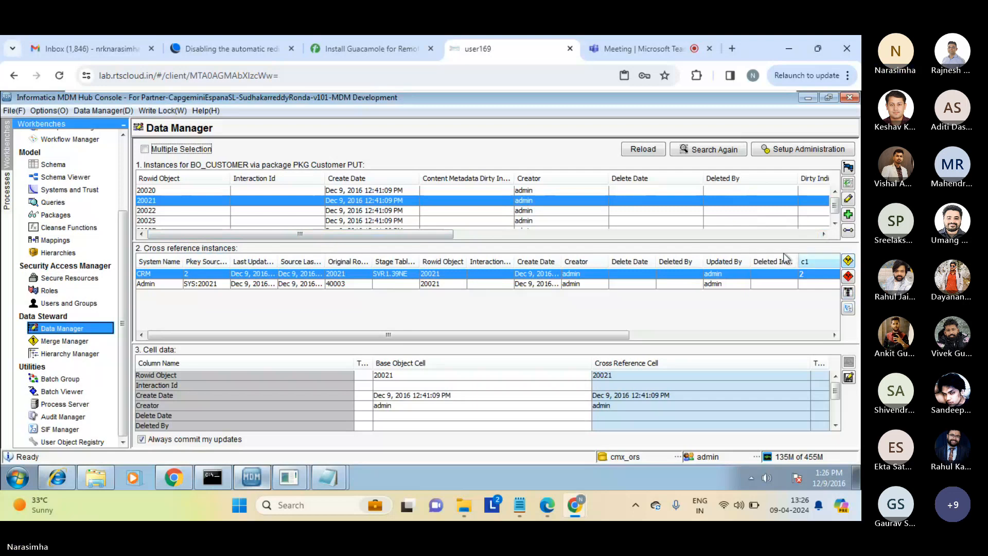
pyautogui.click(848, 260)
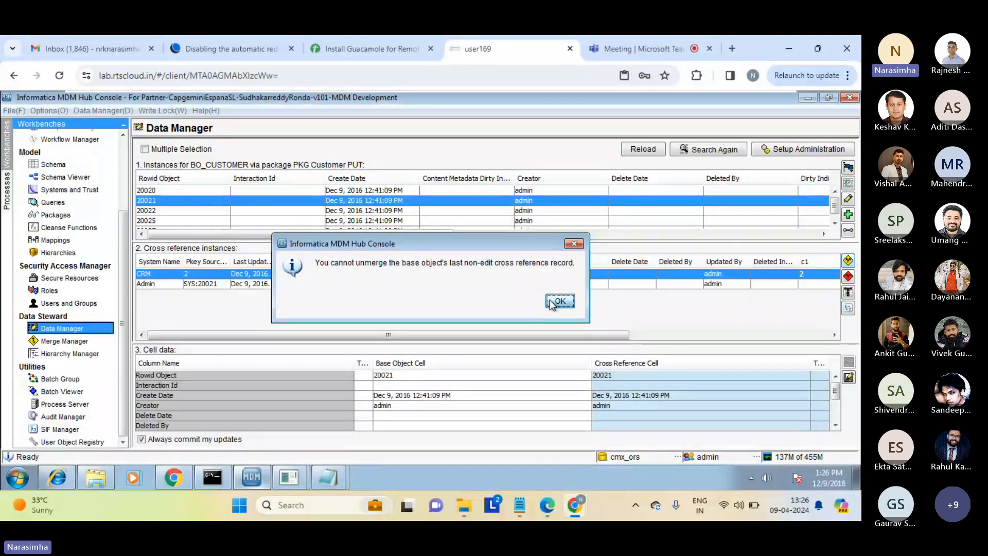
pyautogui.click(553, 303)
# Step: Unmerge the Admin cross reference SYS:20021 from record 20021 and confirm the operation
pyautogui.click(637, 284)
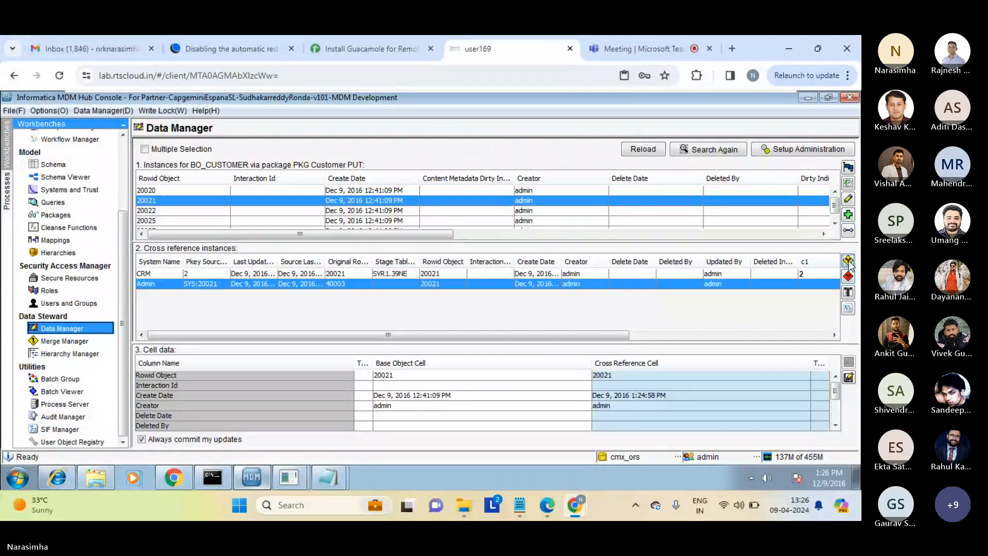
pyautogui.click(848, 276)
pyautogui.click(458, 302)
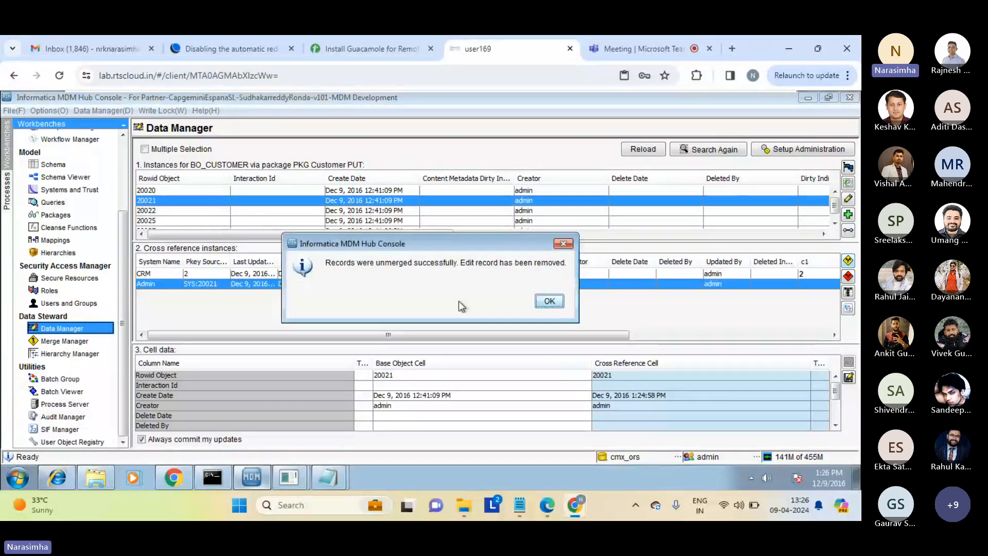
pyautogui.click(549, 301)
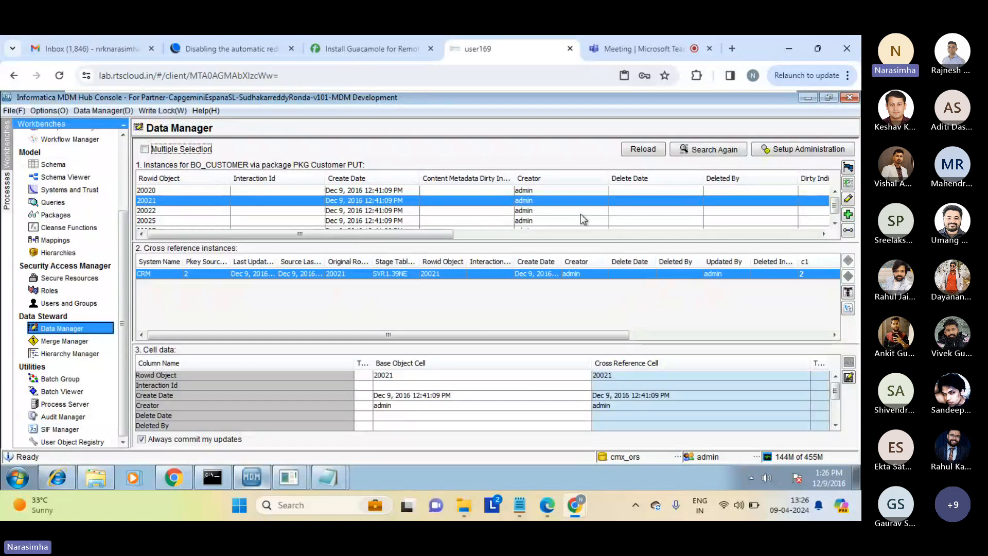
# Step: Open record 20022 and look through its CRM cross references with source keys 5, 4 and 9
pyautogui.click(557, 211)
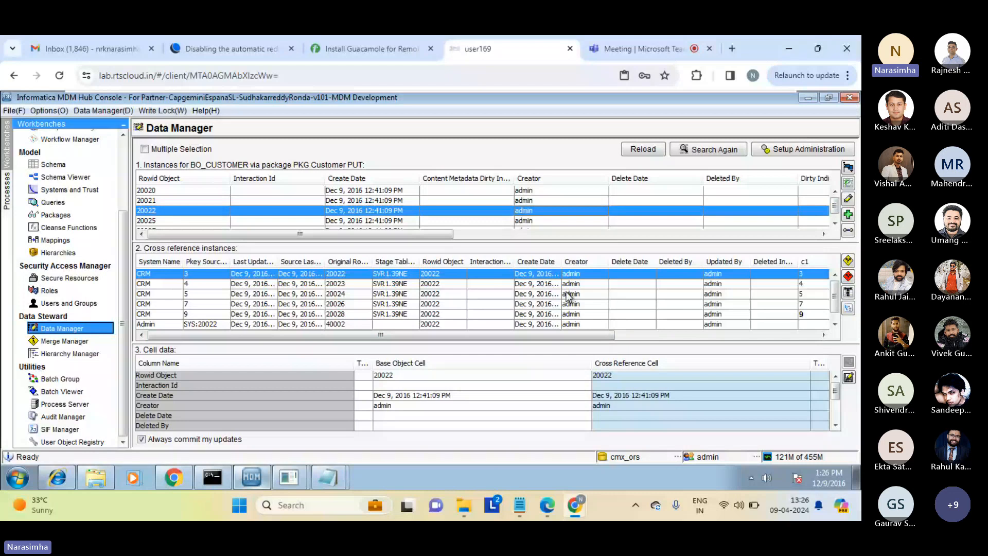
pyautogui.click(504, 294)
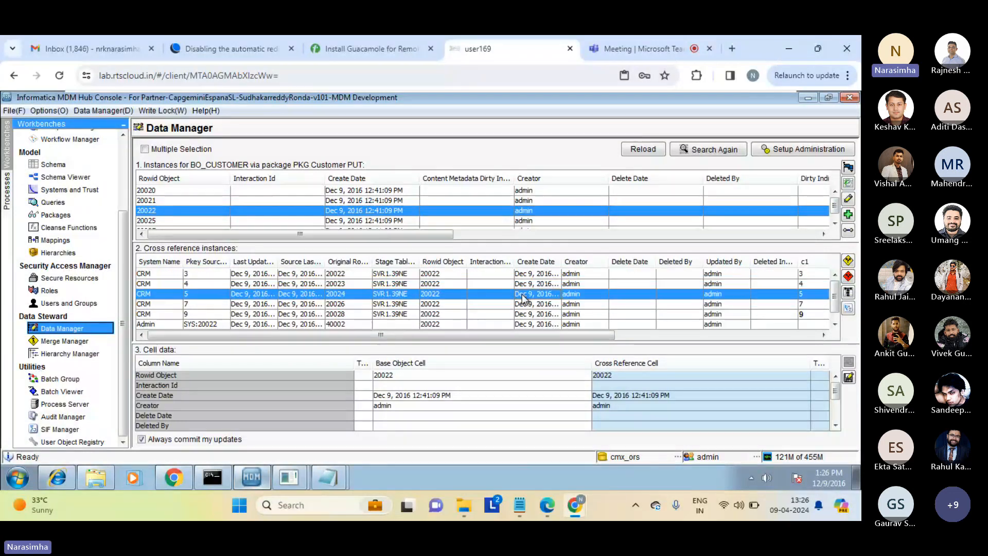
pyautogui.click(478, 285)
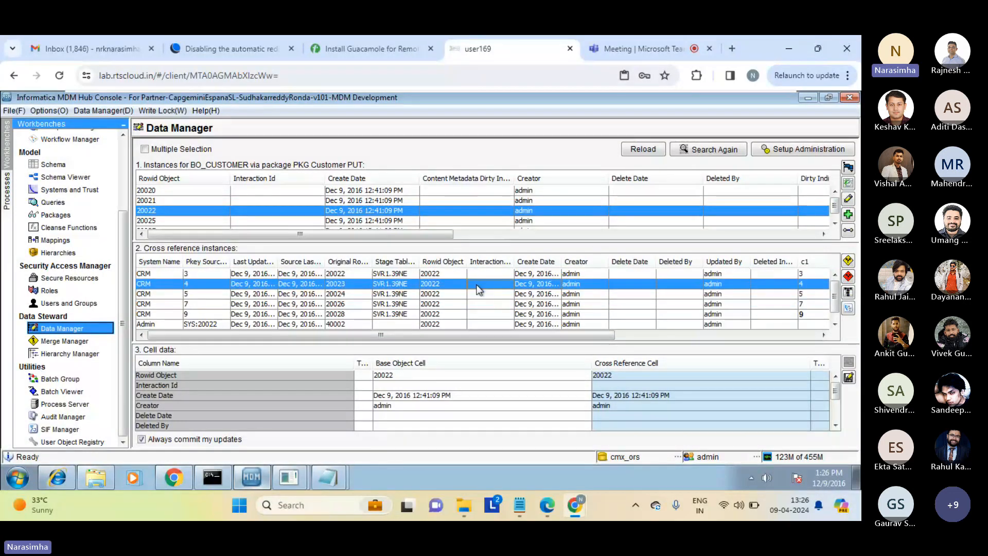
pyautogui.click(437, 315)
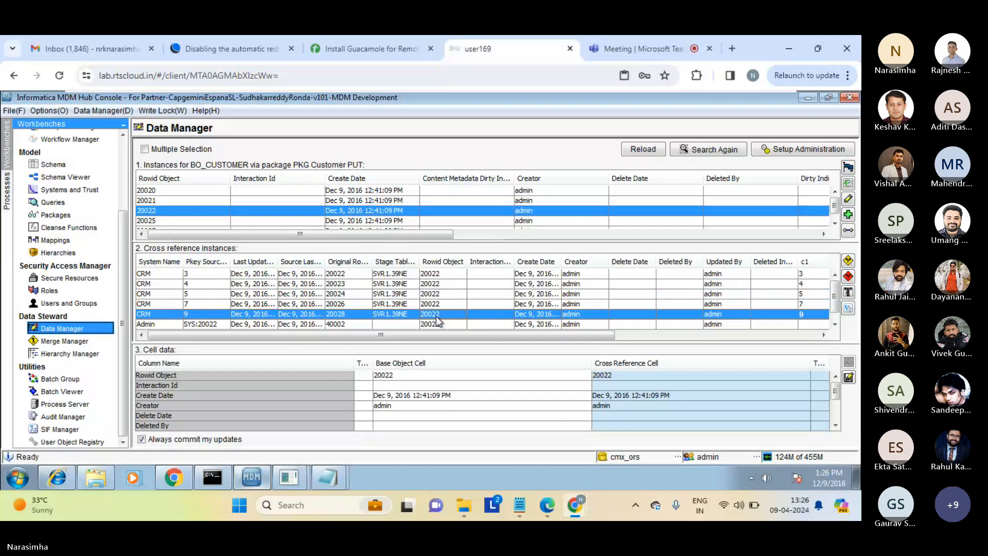
pyautogui.click(297, 506)
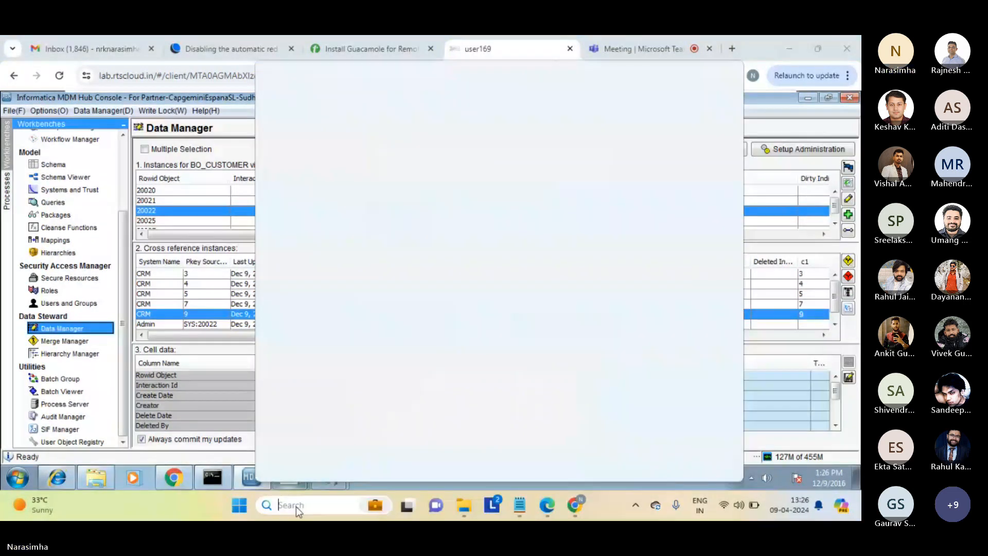
# Step: Open Paint and draw a root rectangle at the upper centre of the canvas with two smaller rectangles on a level below it
pyautogui.write('mspa')
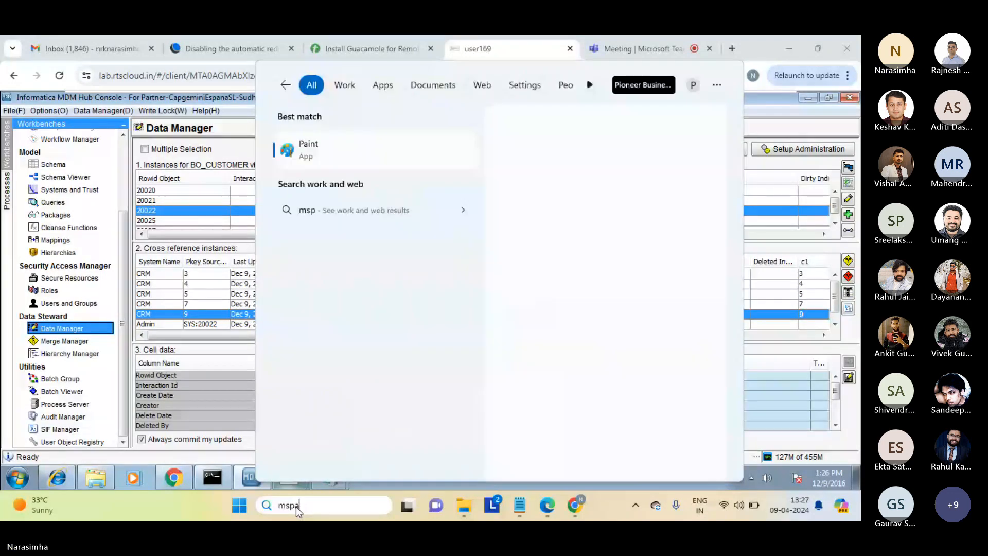
pyautogui.write('int')
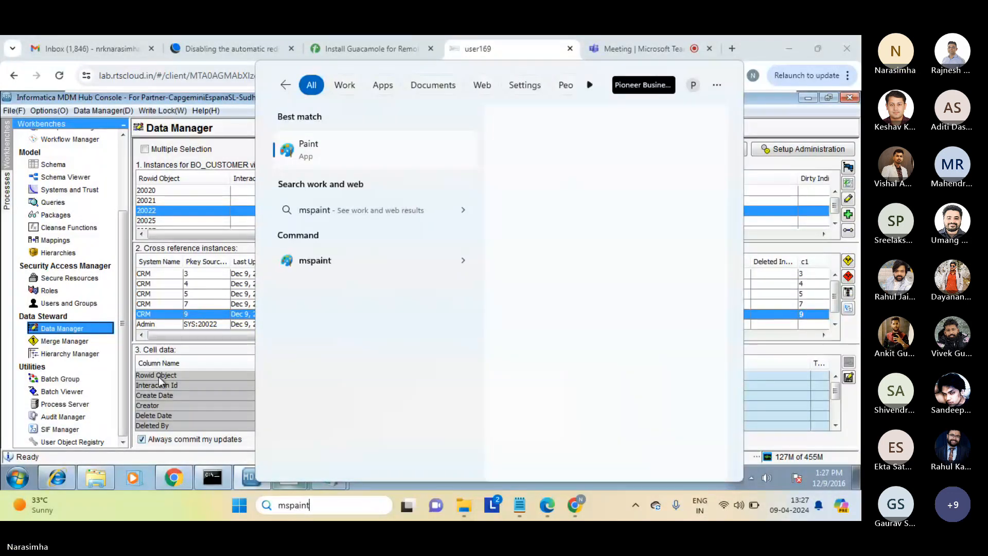
pyautogui.click(308, 146)
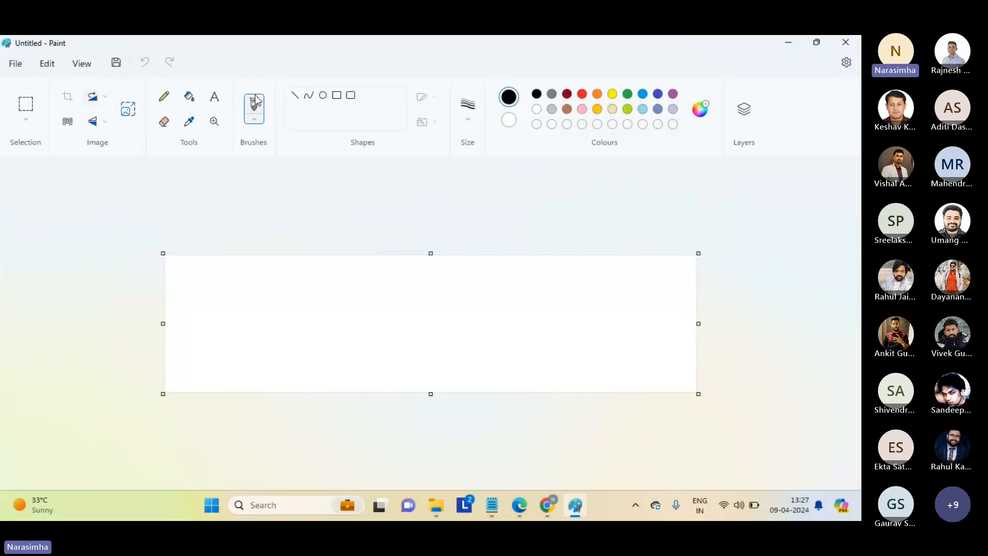
pyautogui.click(337, 95)
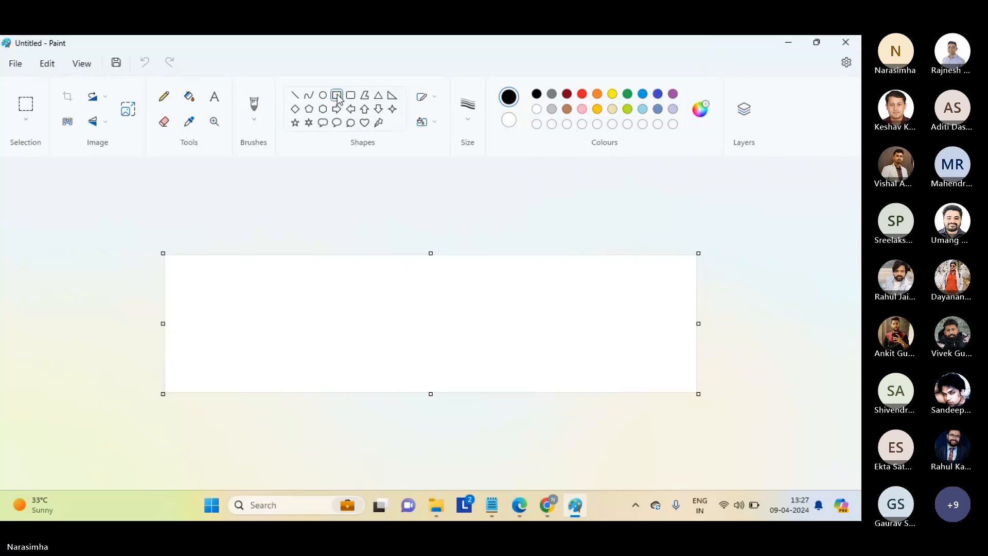
pyautogui.moveTo(303, 263); pyautogui.dragTo(362, 282)
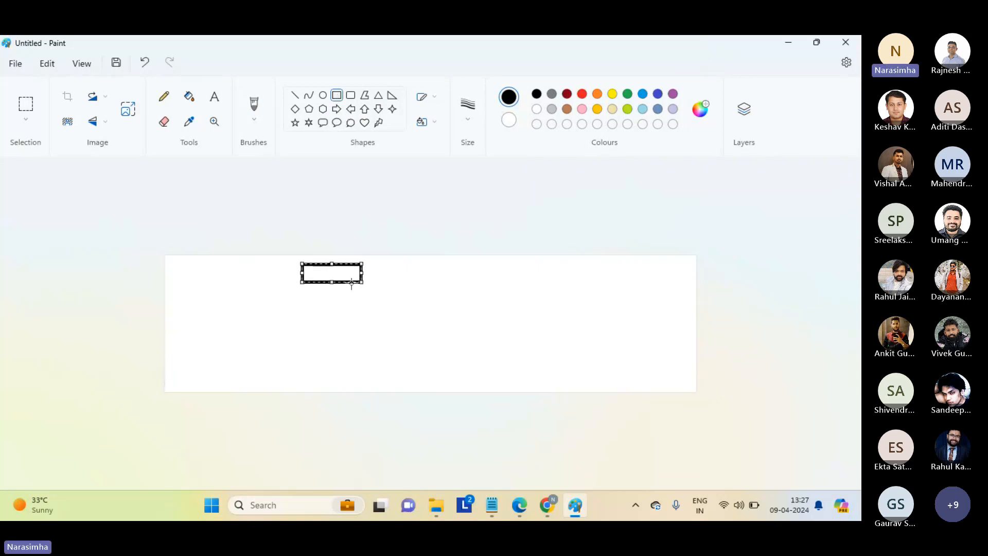
pyautogui.click(334, 98)
pyautogui.moveTo(244, 308); pyautogui.dragTo(285, 329)
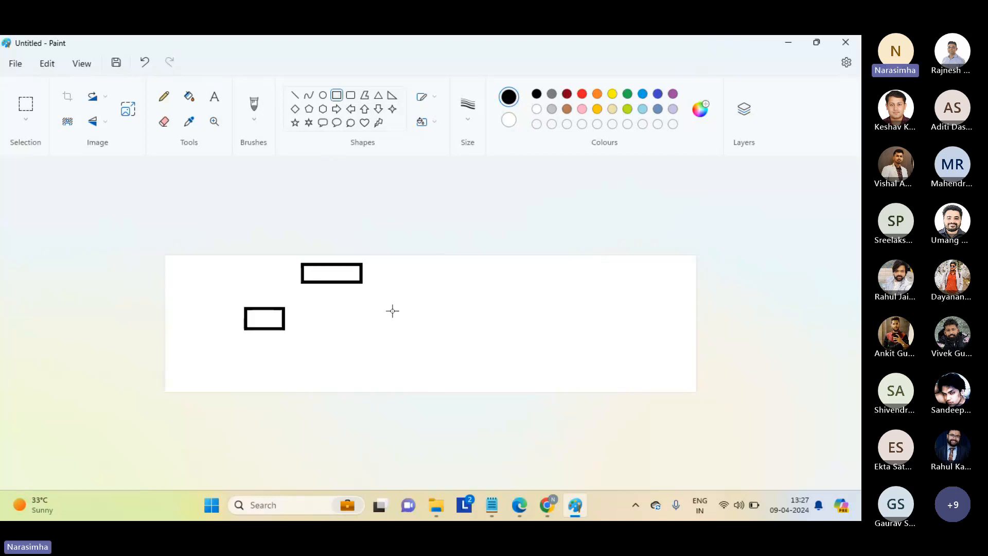
pyautogui.moveTo(391, 310); pyautogui.dragTo(443, 332)
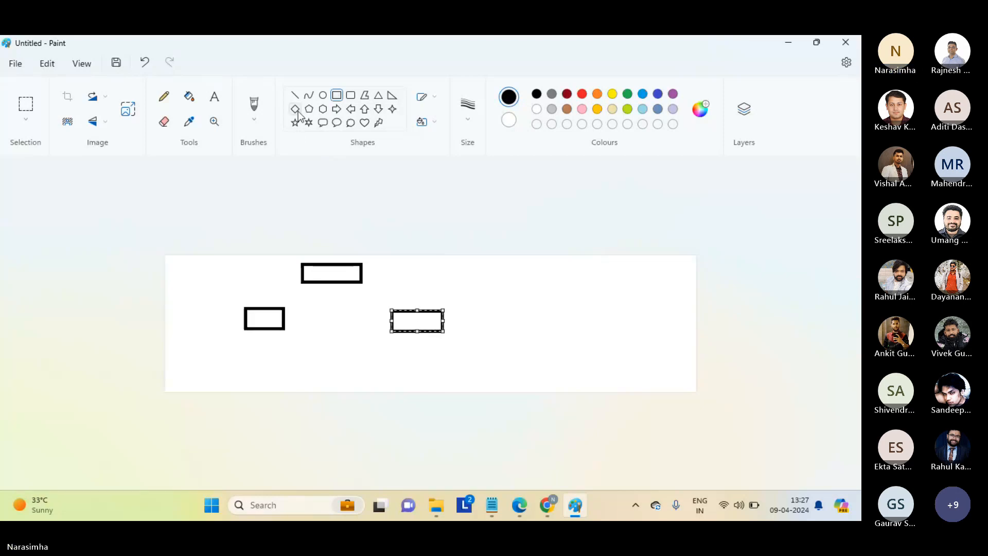
# Step: Draw two rounded rectangles below the left second-level box and one rectangle below the right second-level box
pyautogui.click(351, 101)
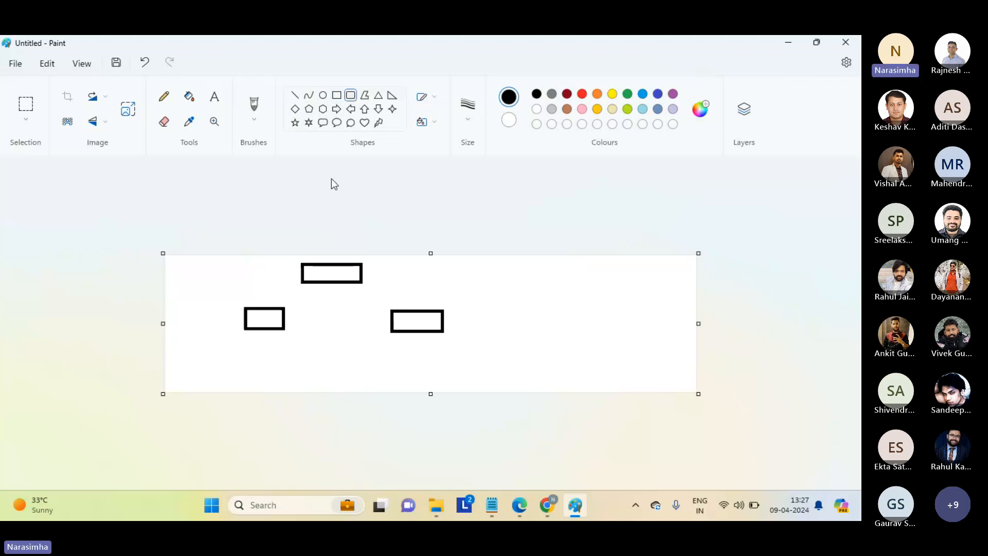
pyautogui.moveTo(193, 363); pyautogui.dragTo(222, 383)
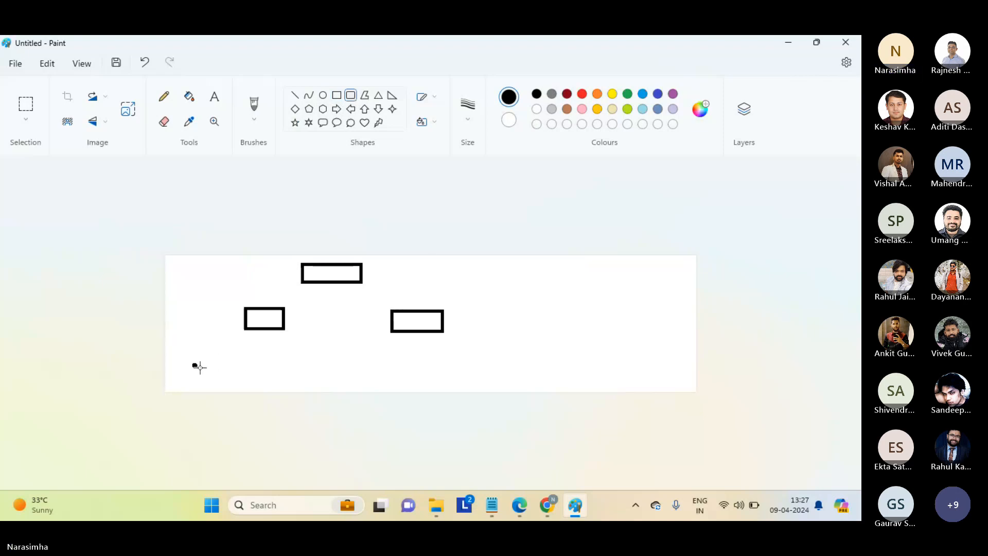
pyautogui.moveTo(308, 367); pyautogui.dragTo(344, 384)
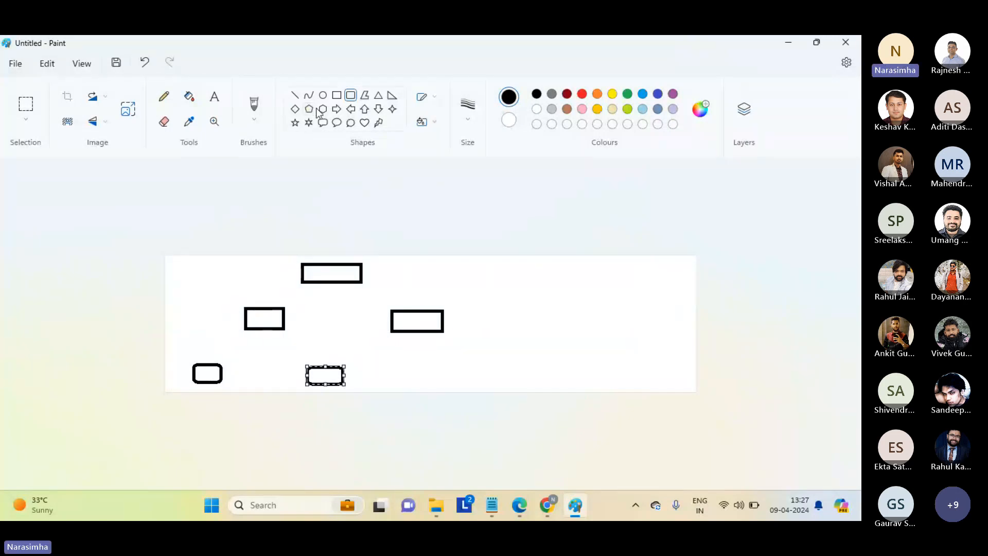
pyautogui.click(336, 98)
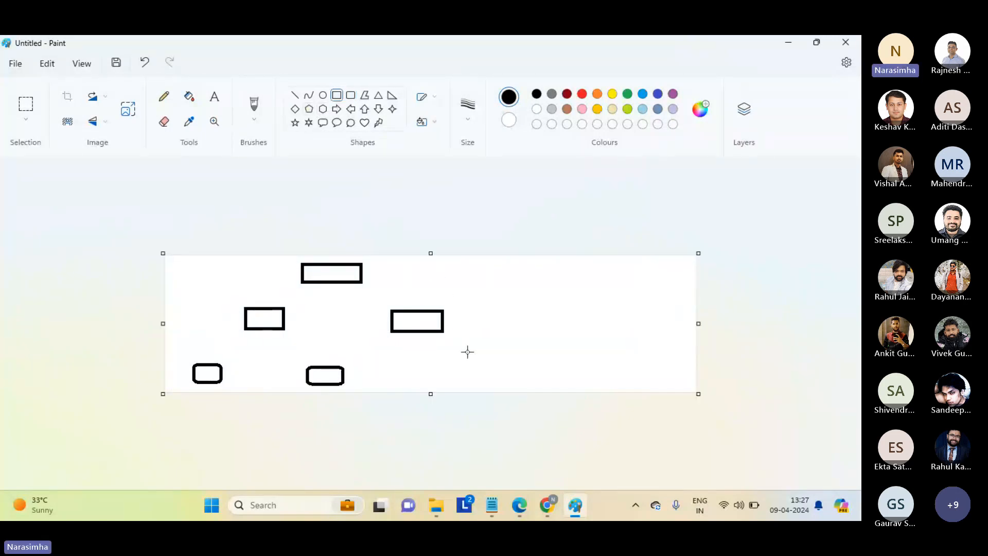
pyautogui.moveTo(466, 351); pyautogui.dragTo(508, 384)
# Step: Connect the root box to the left second-level box, and that box to the two rounded boxes, with straight lines
pyautogui.click(295, 95)
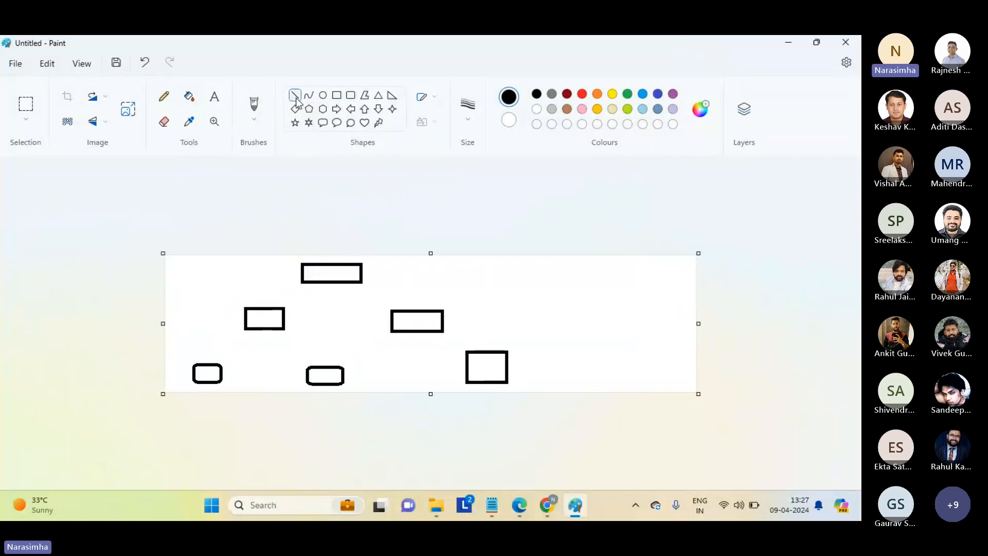
pyautogui.moveTo(301, 282); pyautogui.dragTo(267, 307)
pyautogui.click(296, 97)
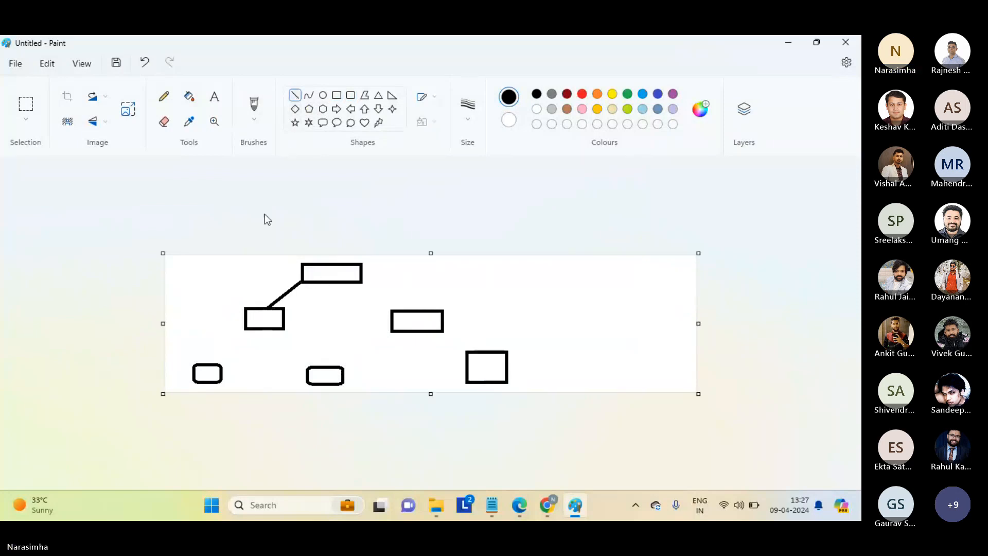
pyautogui.moveTo(245, 328); pyautogui.dragTo(220, 365)
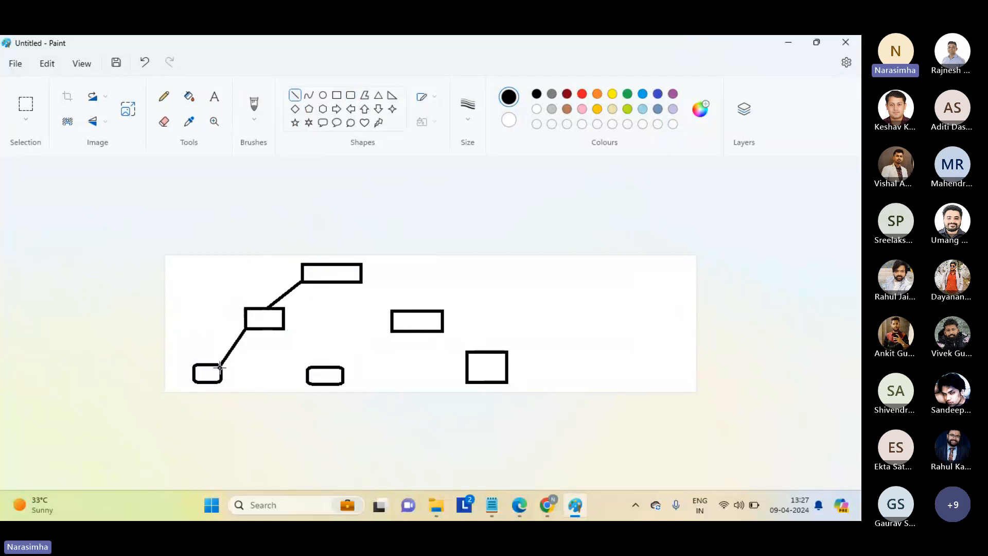
pyautogui.click(297, 98)
pyautogui.moveTo(283, 330); pyautogui.dragTo(318, 369)
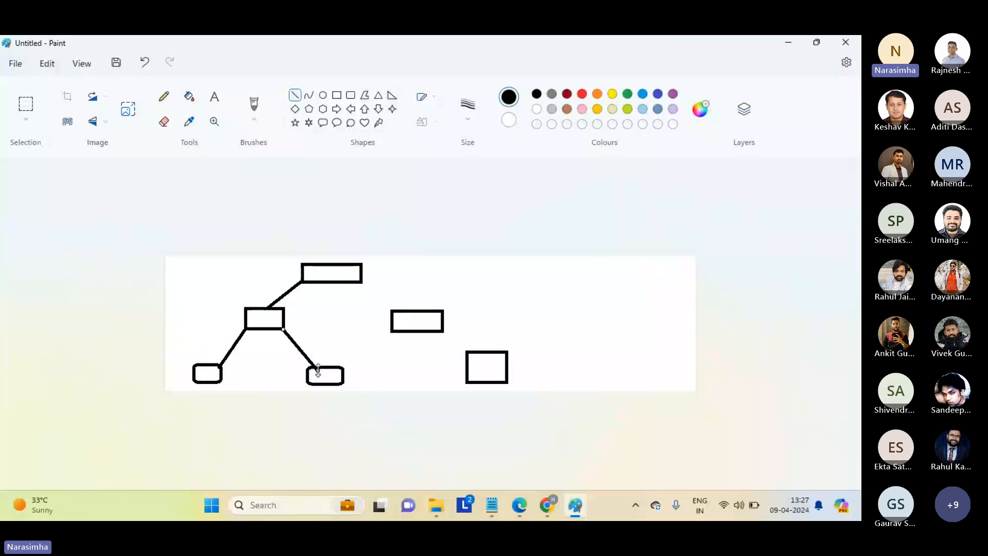
# Step: Connect the root box to the right second-level box, and that box to the lowest right rectangle, with straight lines
pyautogui.click(294, 98)
pyautogui.moveTo(361, 280); pyautogui.dragTo(462, 350)
pyautogui.click(295, 96)
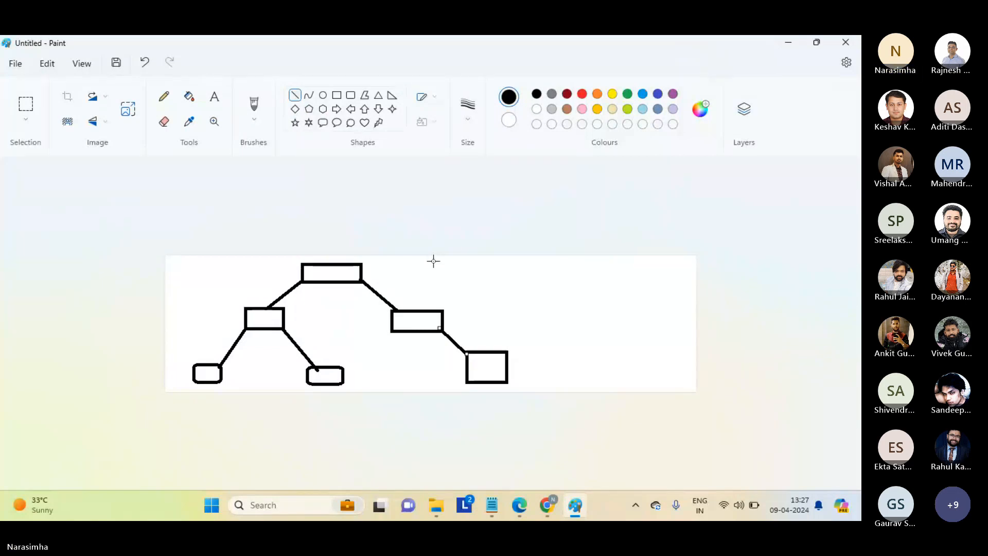
pyautogui.click(433, 260)
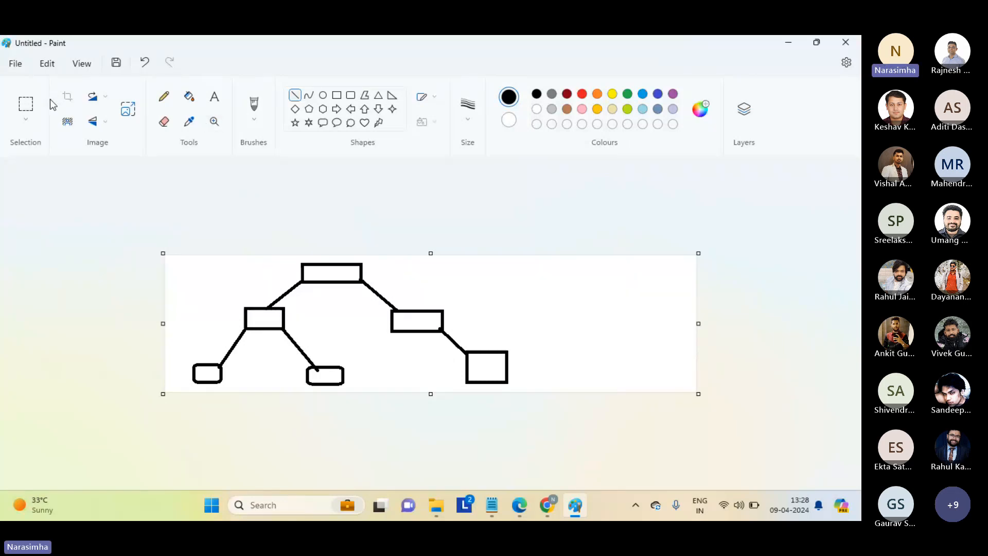
# Step: Delete the left second-level box and try to join the lower lines directly to the root's left branch
pyautogui.click(25, 105)
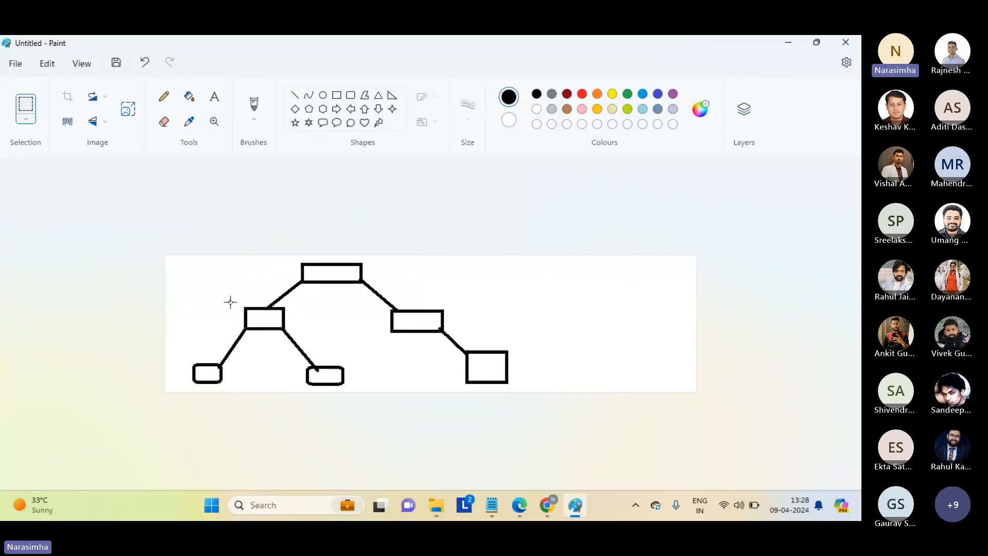
pyautogui.moveTo(230, 302); pyautogui.dragTo(298, 335)
pyautogui.press('Delete')
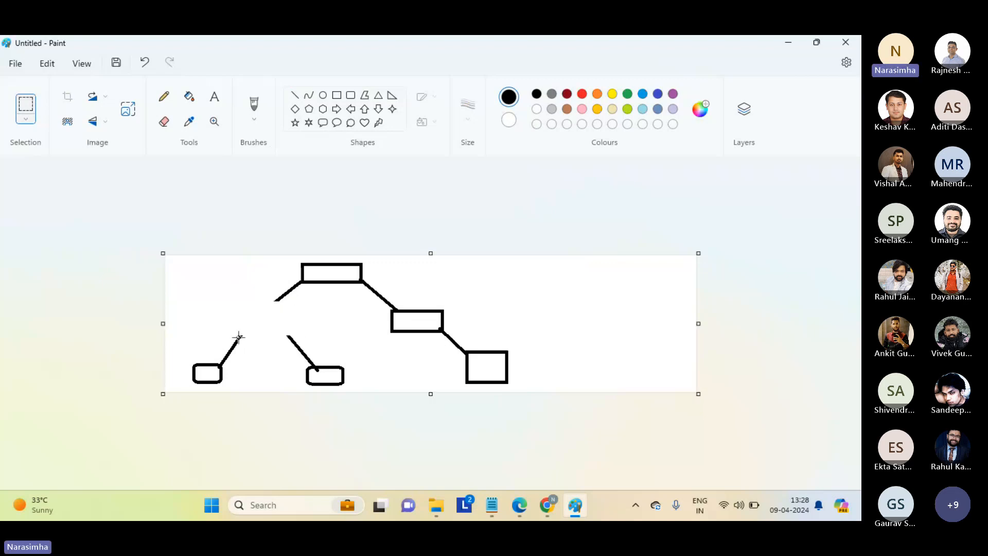
pyautogui.moveTo(238, 337); pyautogui.dragTo(272, 299)
pyautogui.click(290, 96)
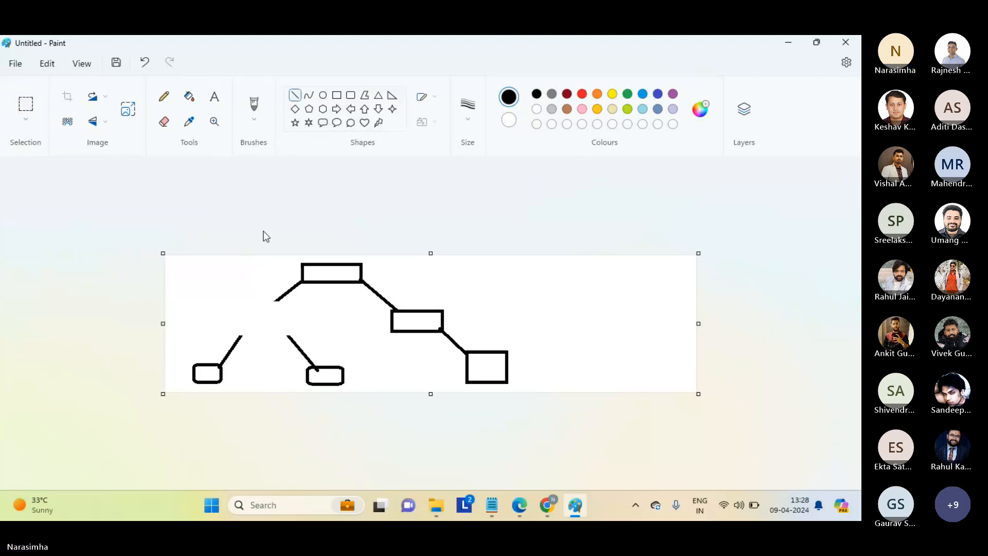
pyautogui.moveTo(238, 337); pyautogui.dragTo(282, 297)
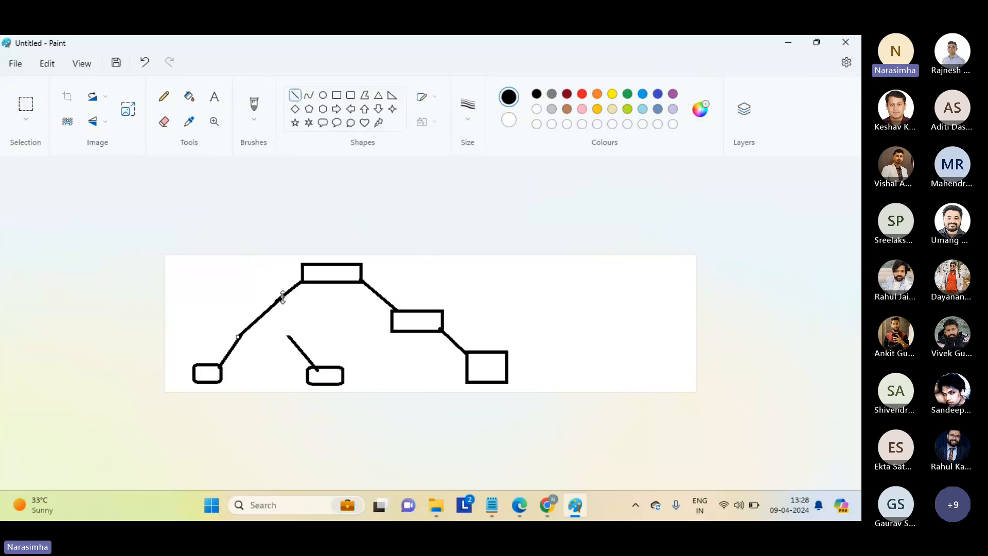
pyautogui.moveTo(290, 339); pyautogui.dragTo(283, 297)
# Step: Undo the joining lines and the deletion of the left second-level box
pyautogui.hotkey('ctrl', 'z')
pyautogui.hotkey('ctrl', 'z')
pyautogui.hotkey('ctrl', 'z')
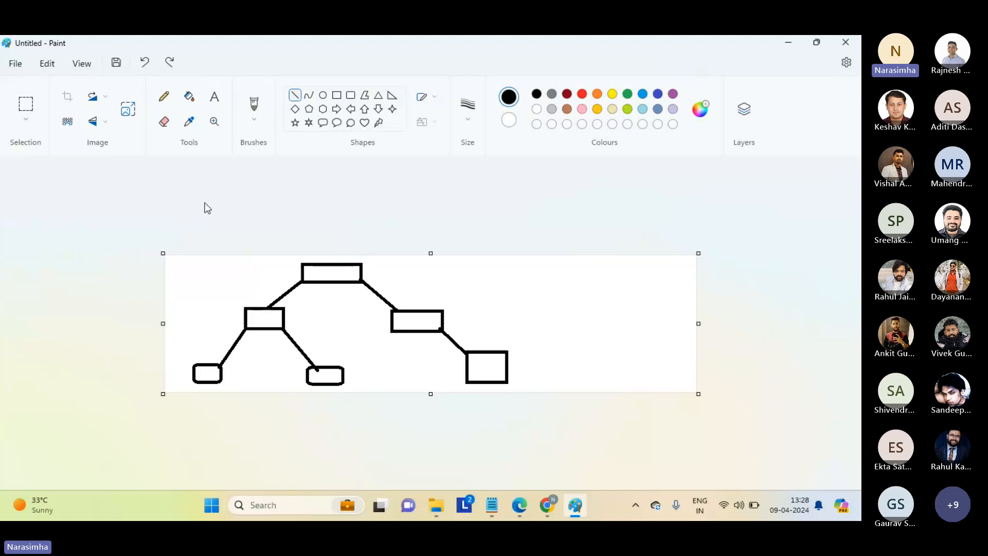
# Step: Delete the line between the root box and the left second-level box, detaching that subtree with its two rounded boxes
pyautogui.click(34, 103)
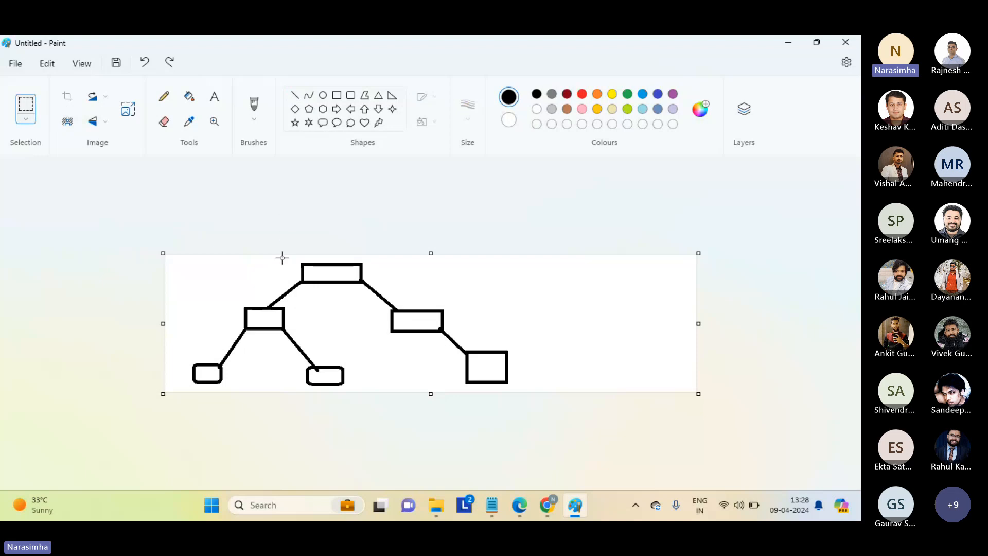
pyautogui.moveTo(261, 279); pyautogui.dragTo(305, 306)
pyautogui.press('Delete')
# Step: Return to Data Manager in the MDM Hub Console and view the CRM source key 9 record in the Cross-Reference Viewer
pyautogui.moveTo(550, 507)
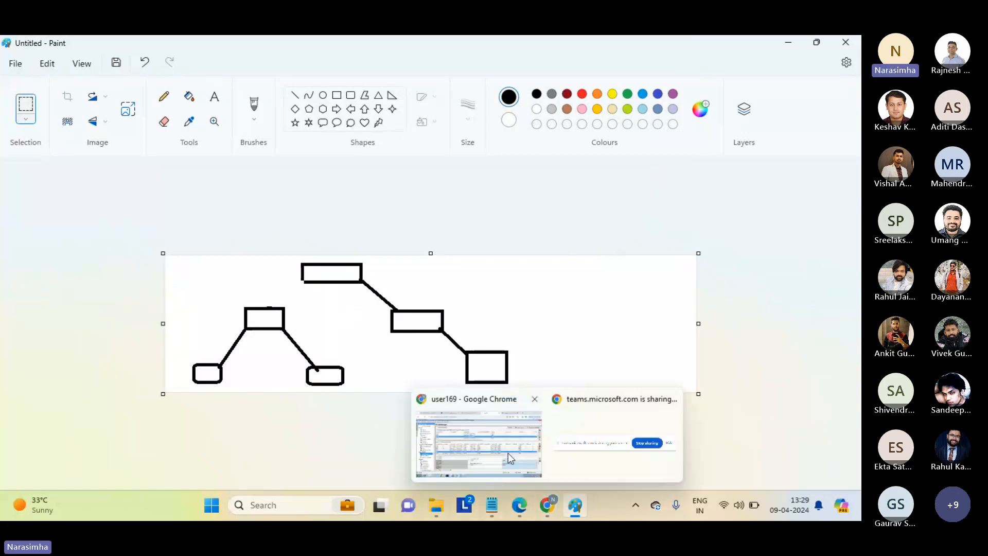
pyautogui.click(508, 453)
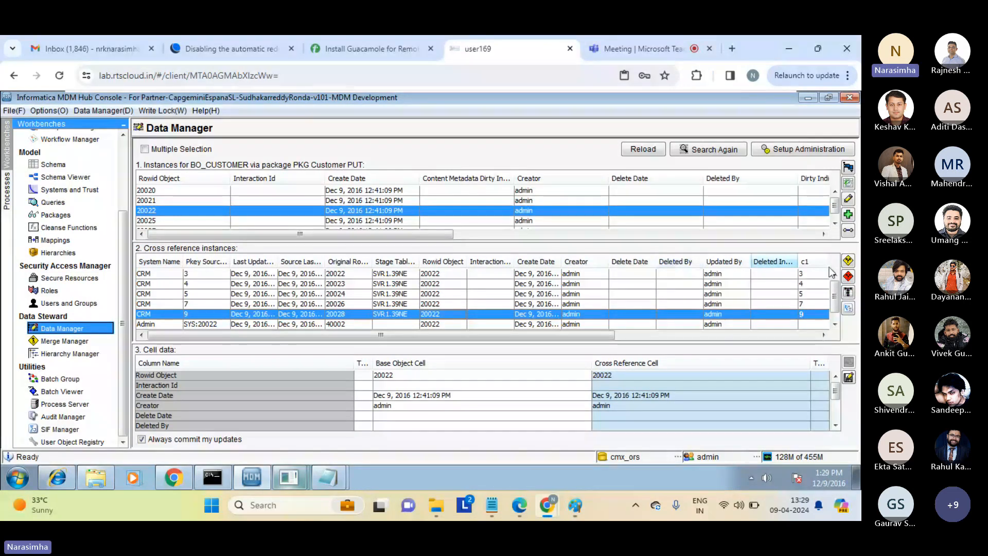
pyautogui.click(848, 292)
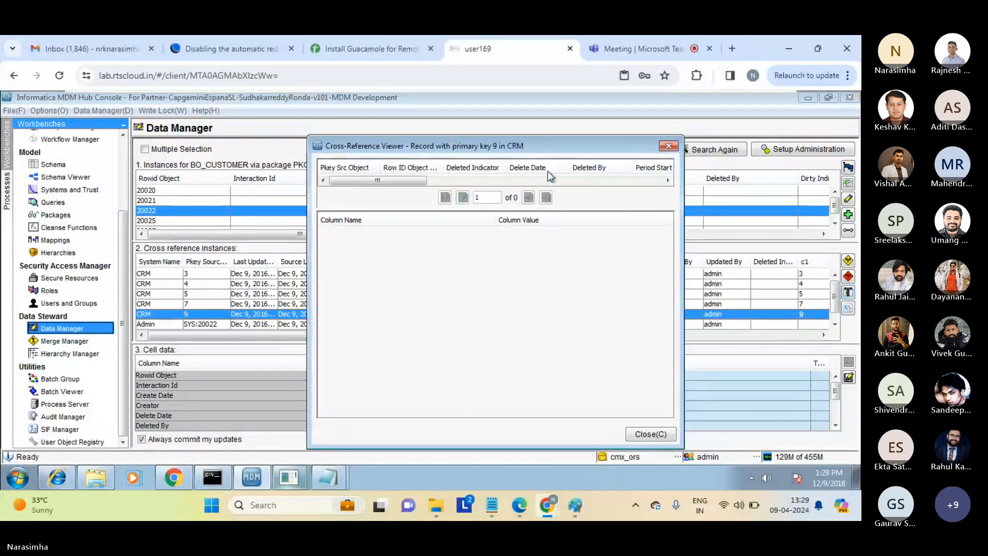
pyautogui.click(660, 436)
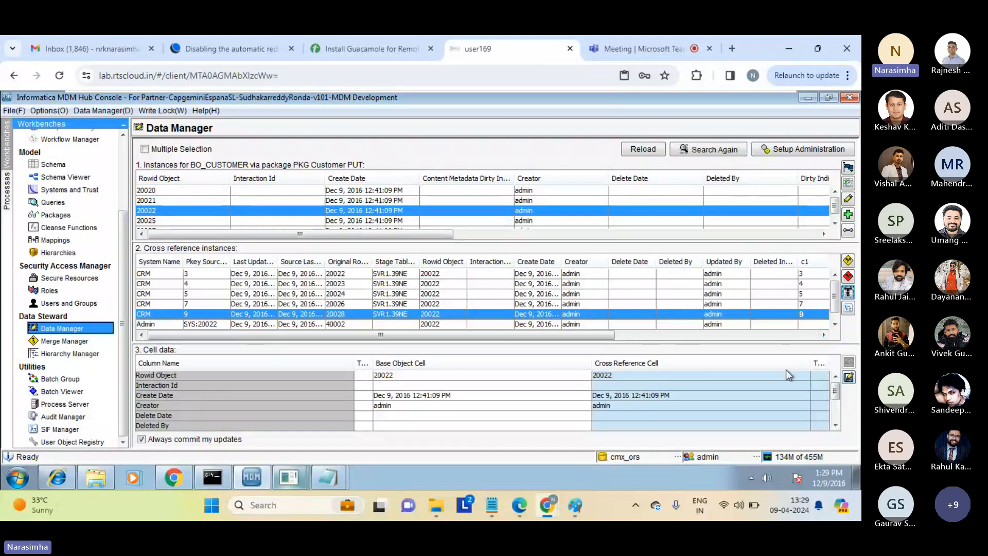
# Step: Examine the base object and cross reference cell data of record 20022 from Rowid Object down to Deleted Indicator
pyautogui.click(747, 405)
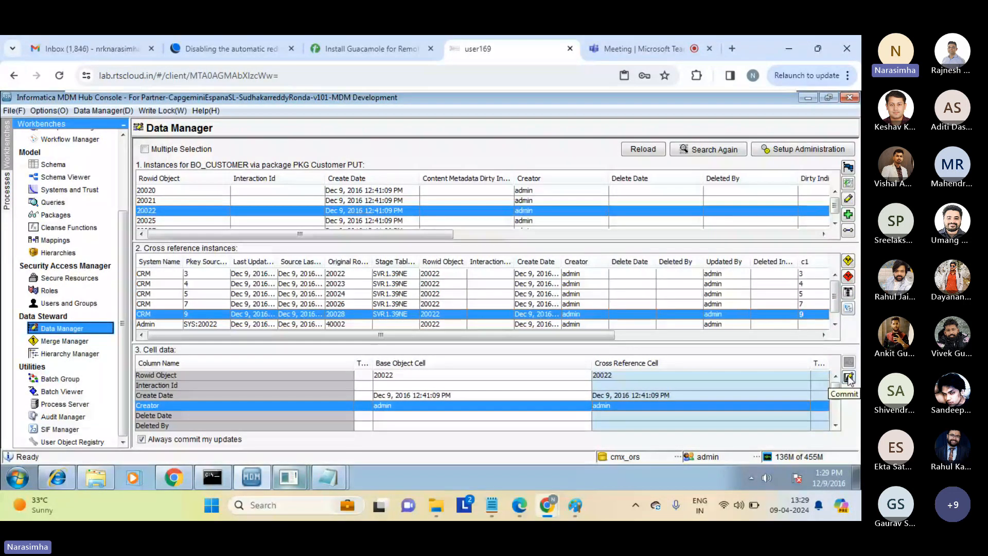
pyautogui.click(425, 395)
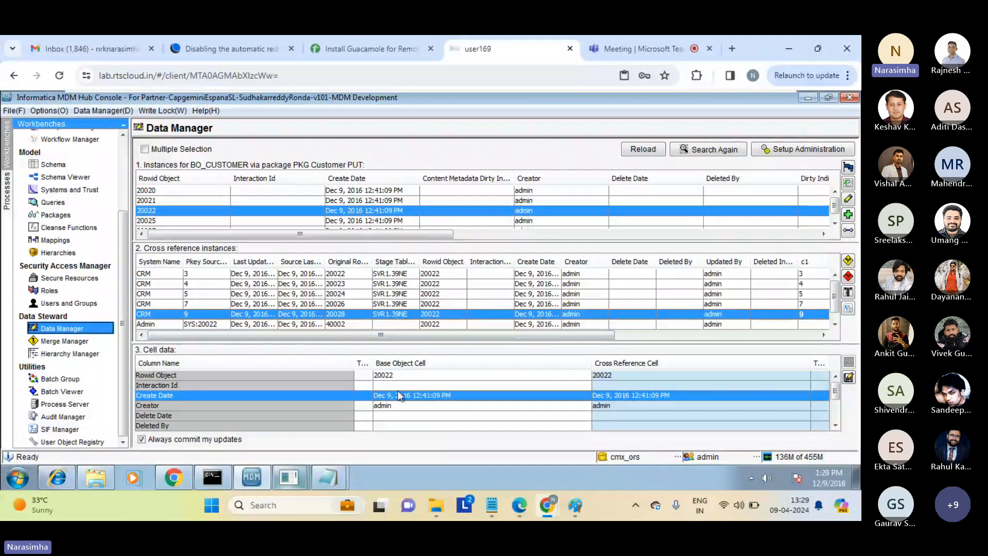
pyautogui.click(397, 376)
pyautogui.press('Down')
pyautogui.press('Down')
pyautogui.press('Down')
pyautogui.press('Down')
pyautogui.press('Down')
pyautogui.press('Down')
pyautogui.press('Down')
pyautogui.press('Down')
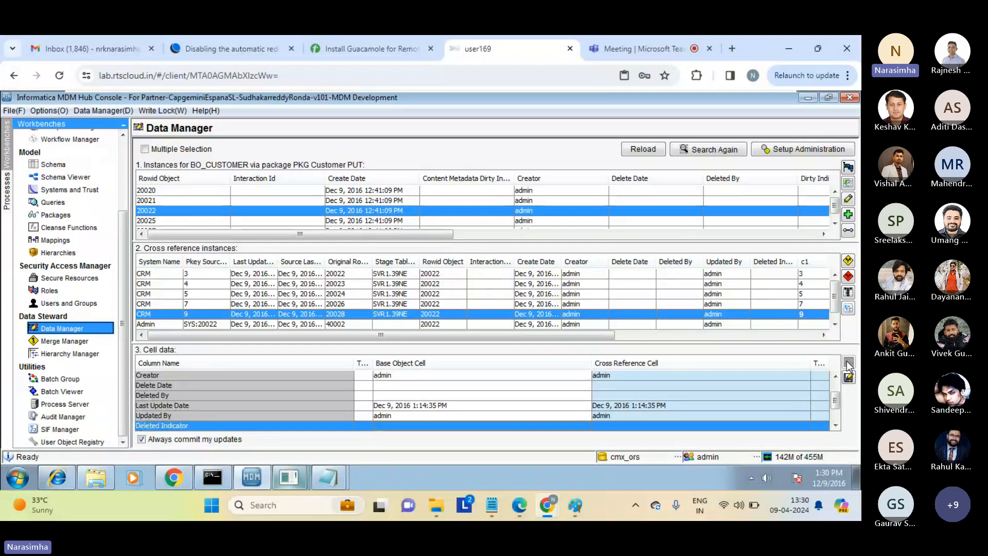
# Step: View the Override Trust Settings options for the c2 cell of record 20022 and leave without applying any
pyautogui.click(589, 404)
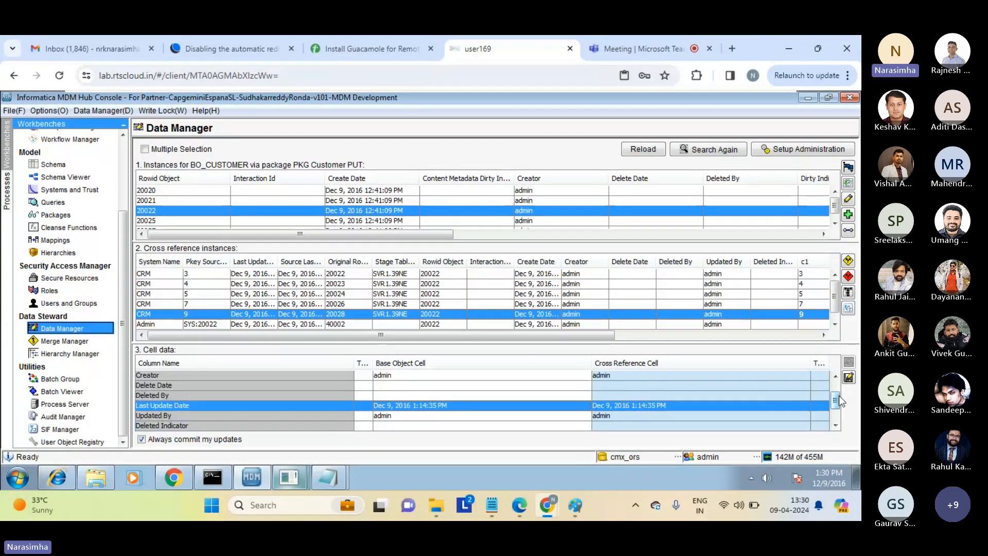
pyautogui.scroll(-1, 627, 415)
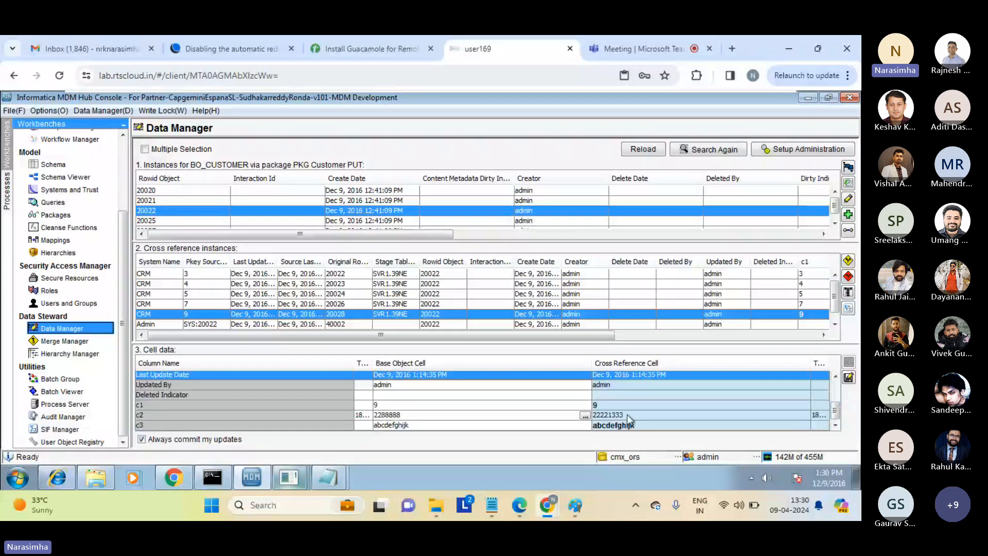
pyautogui.click(627, 415)
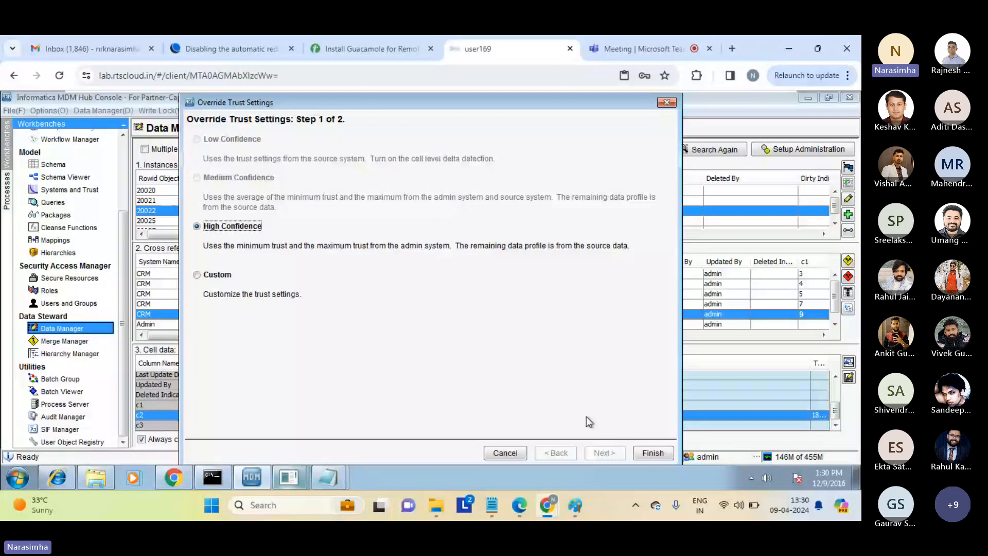
pyautogui.click(498, 453)
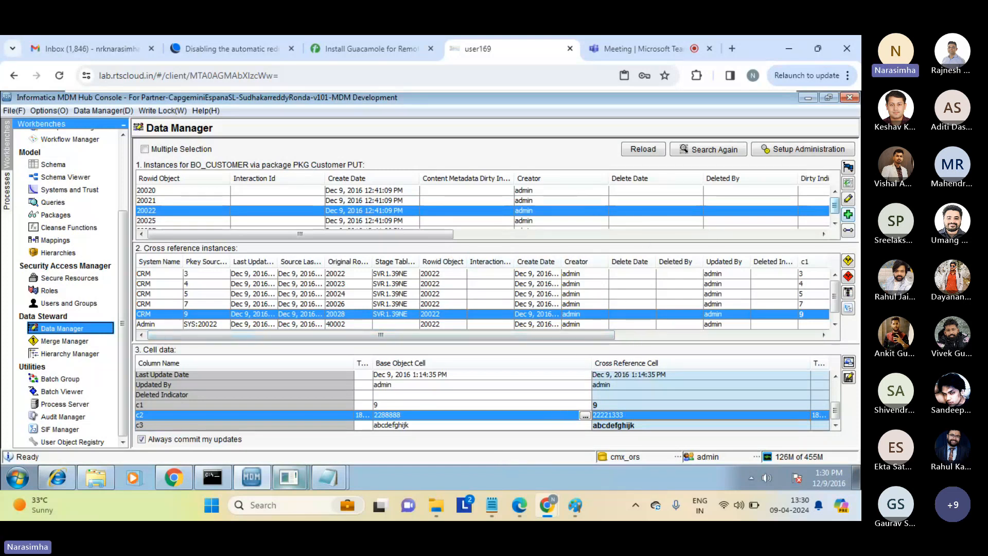
# Step: View the empty Record Editor for a new BO_CUSTOMER record and leave without adding one
pyautogui.click(848, 215)
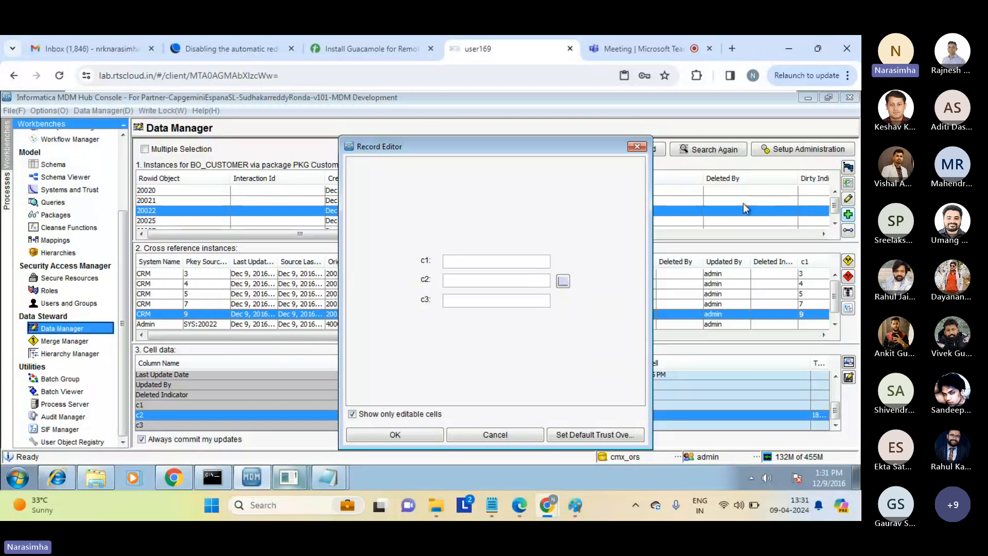
pyautogui.click(506, 435)
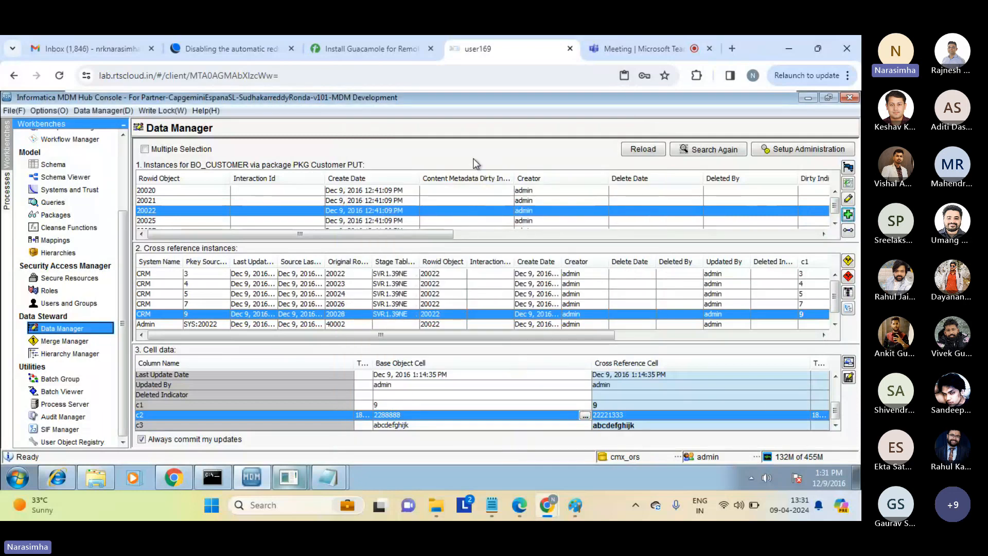
# Step: Check the Teams meeting, return to Data Manager, and try Multiple Selection on records 20020 and 20021 before turning it off
pyautogui.click(641, 44)
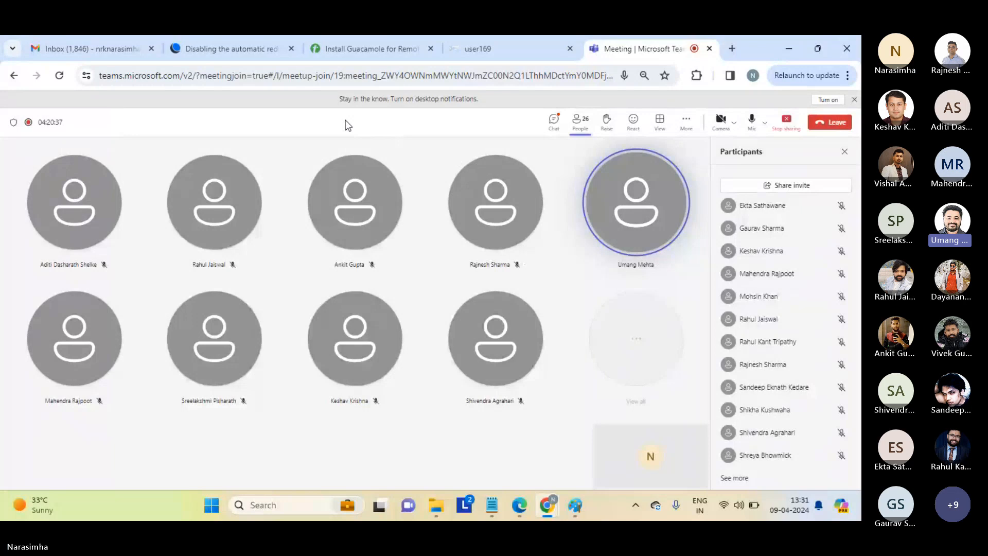
pyautogui.click(492, 51)
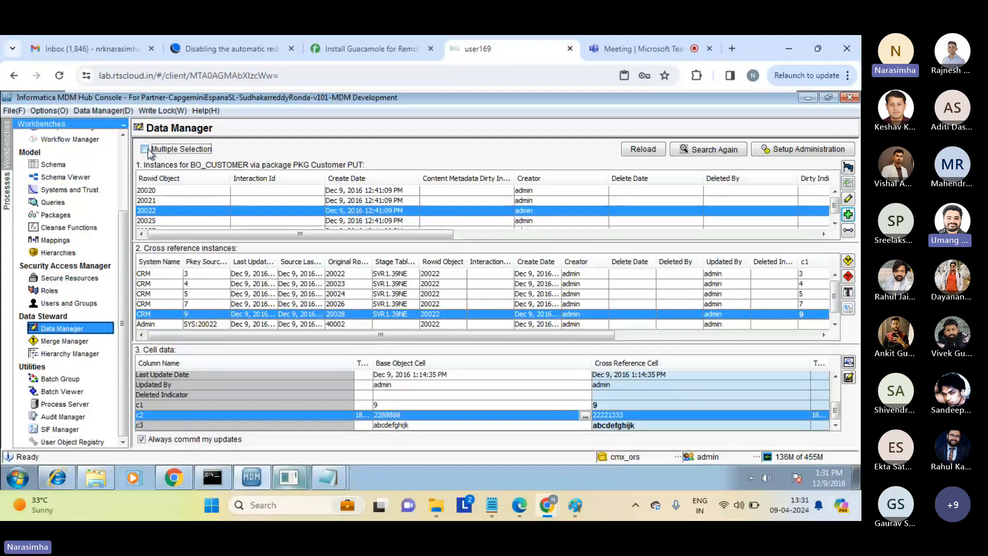
pyautogui.click(259, 196)
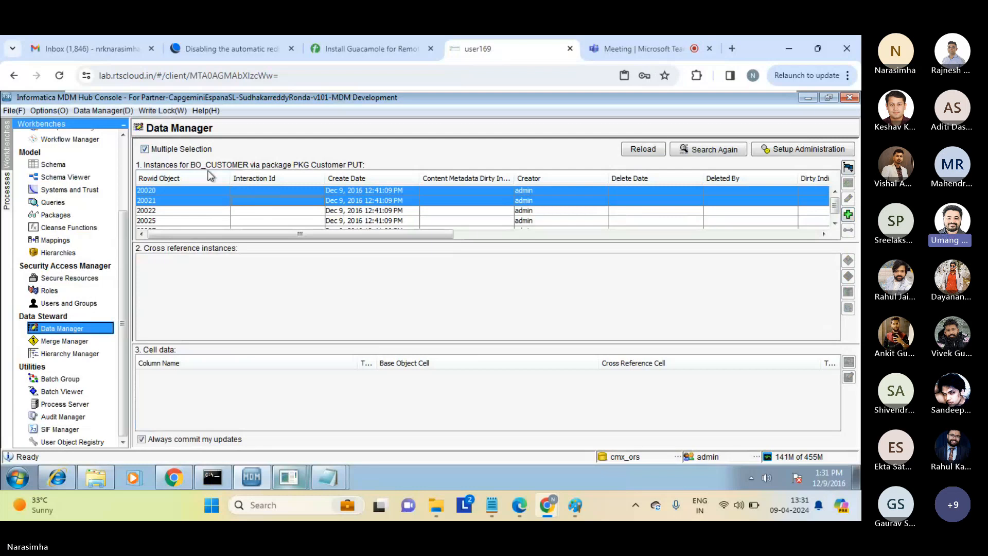
pyautogui.click(145, 150)
pyautogui.click(145, 149)
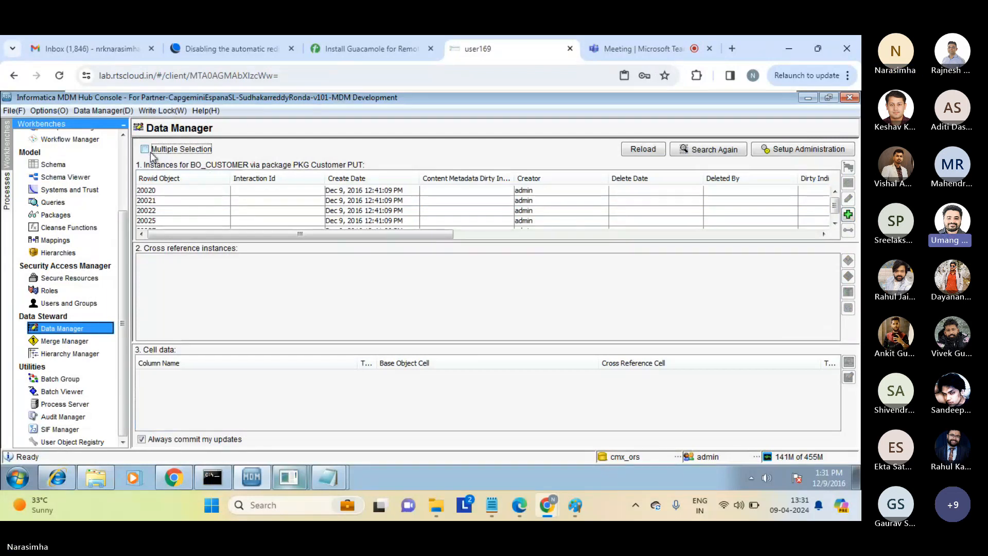
# Step: View the cross references of records 20020, 20021 and 20022 individually, selecting the CRM source key 5 entry of record 20022
pyautogui.click(192, 190)
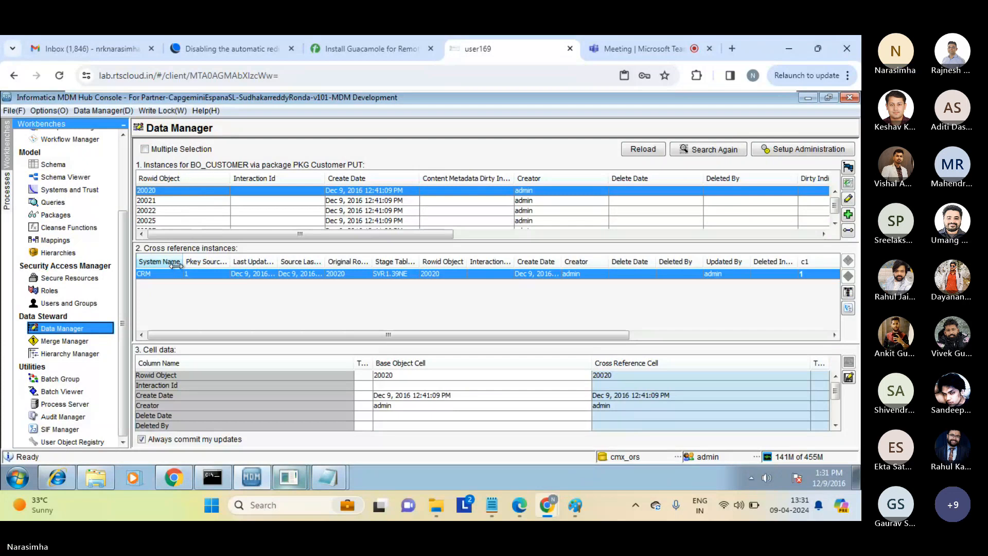
pyautogui.click(361, 200)
pyautogui.click(359, 211)
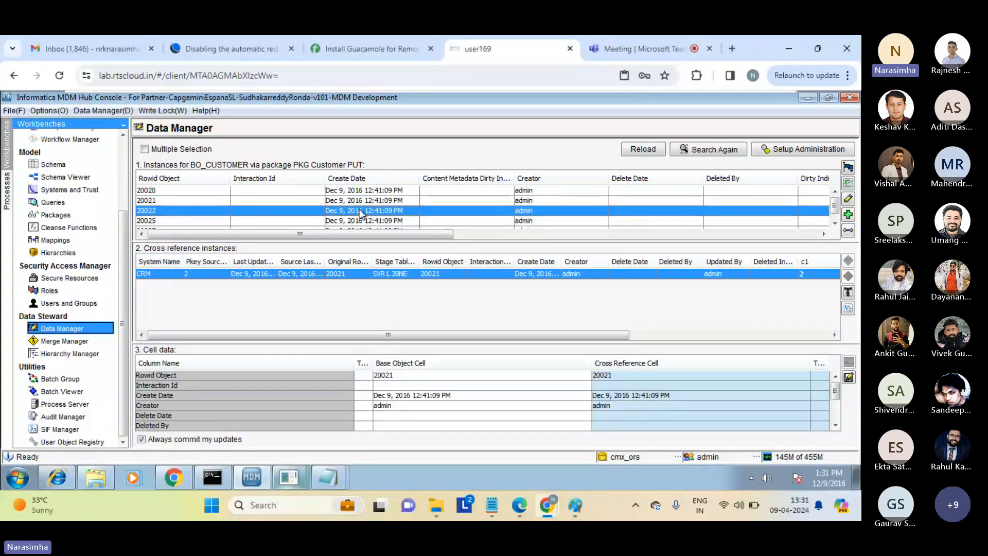
pyautogui.click(324, 293)
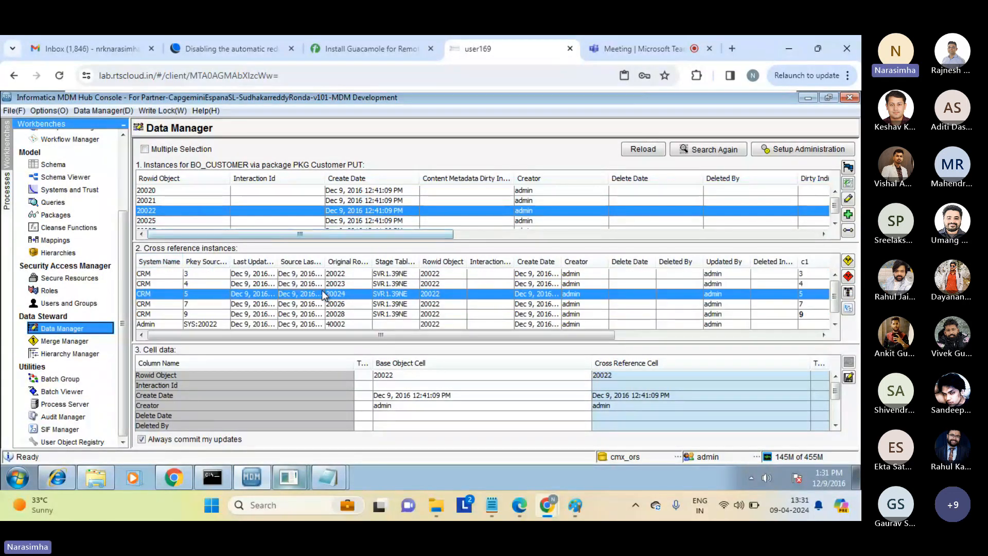
pyautogui.press('Down')
pyautogui.click(324, 294)
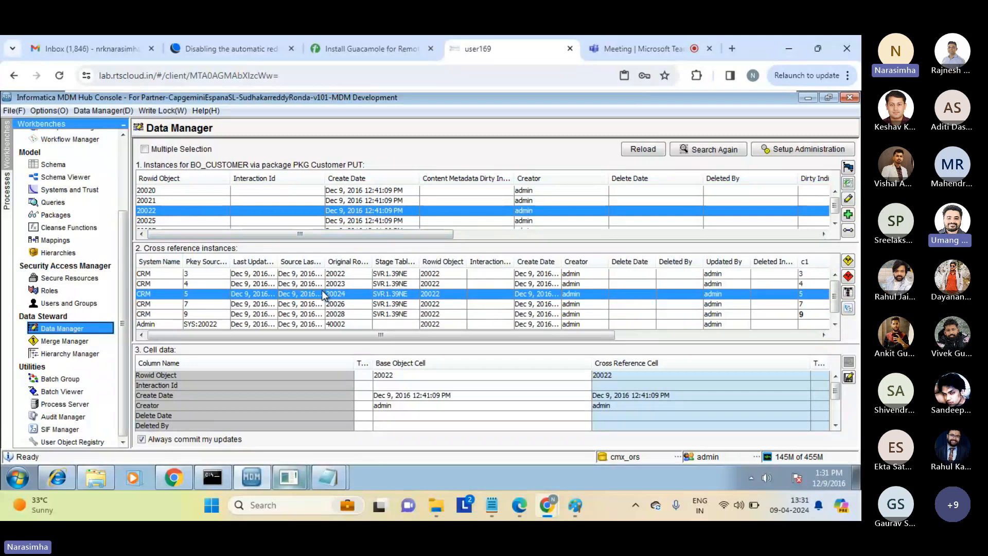
# Step: Try Multiple Selection with only record 20021 selected, and go back to single selection of that record
pyautogui.click(157, 149)
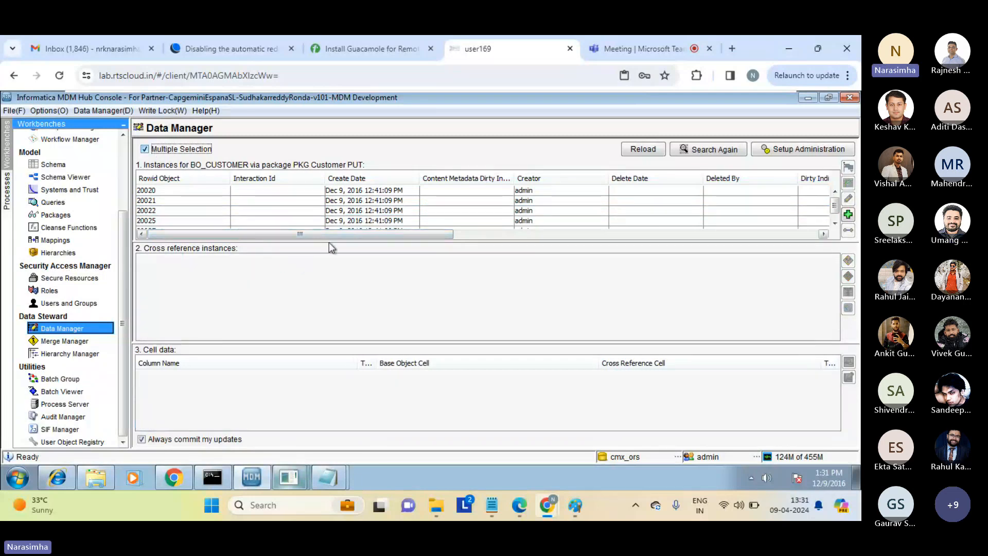
pyautogui.click(366, 200)
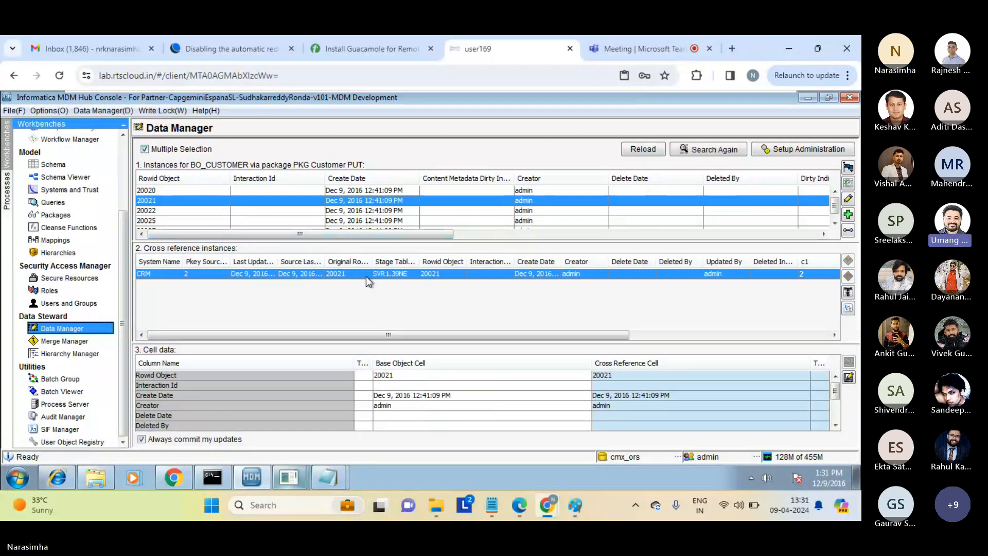
pyautogui.click(144, 150)
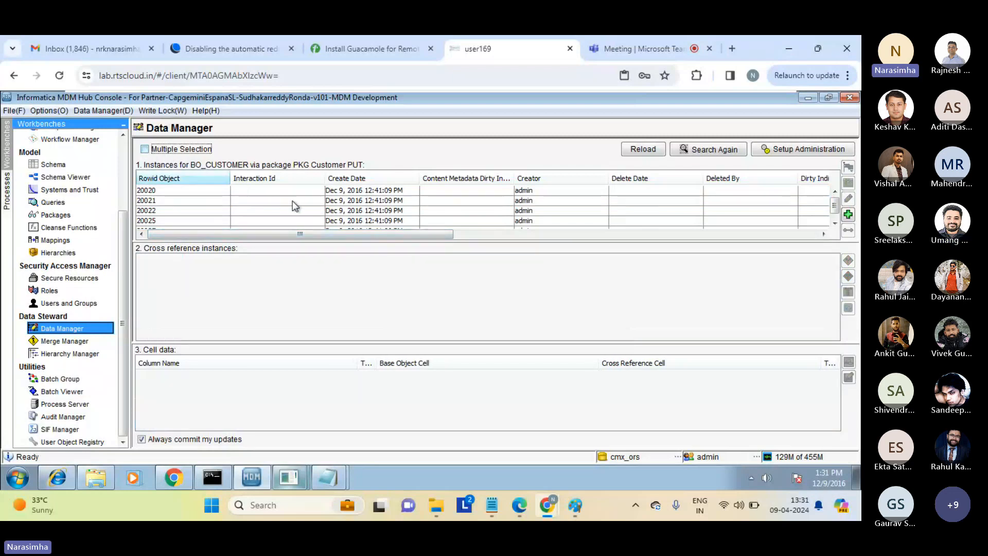
pyautogui.click(357, 203)
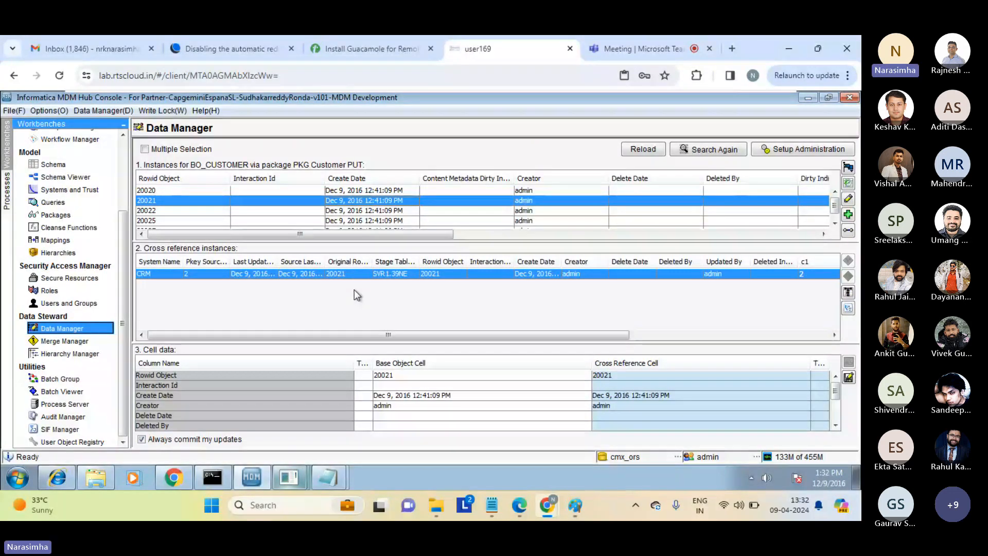
# Step: Look at the tree diagram with the detached subtree in Paint and return to Data Manager
pyautogui.click(573, 507)
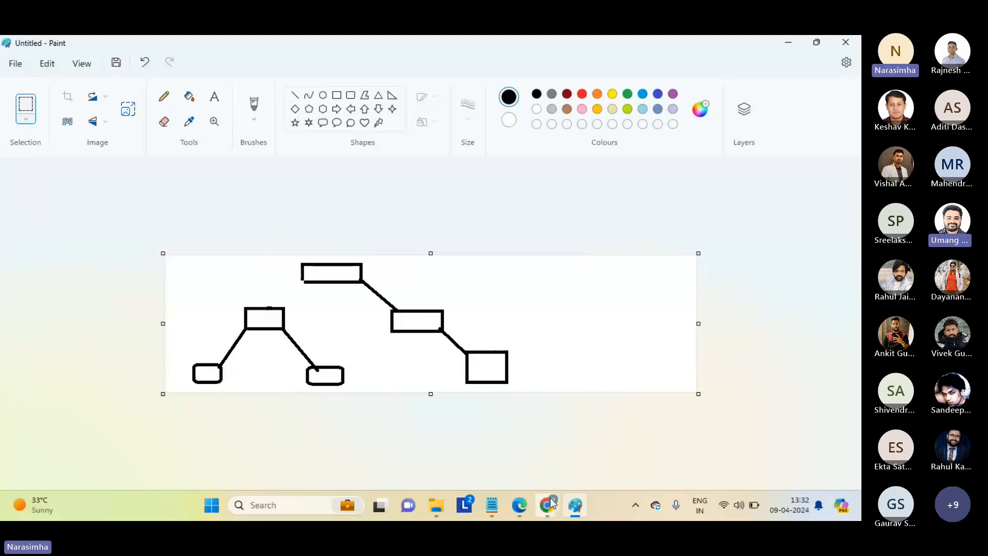
pyautogui.moveTo(550, 498)
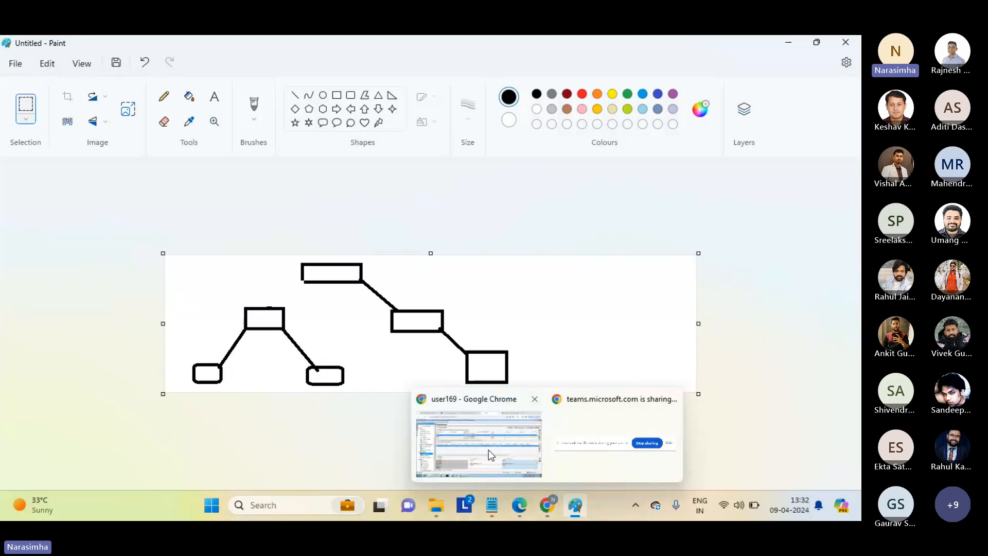
pyautogui.click(488, 450)
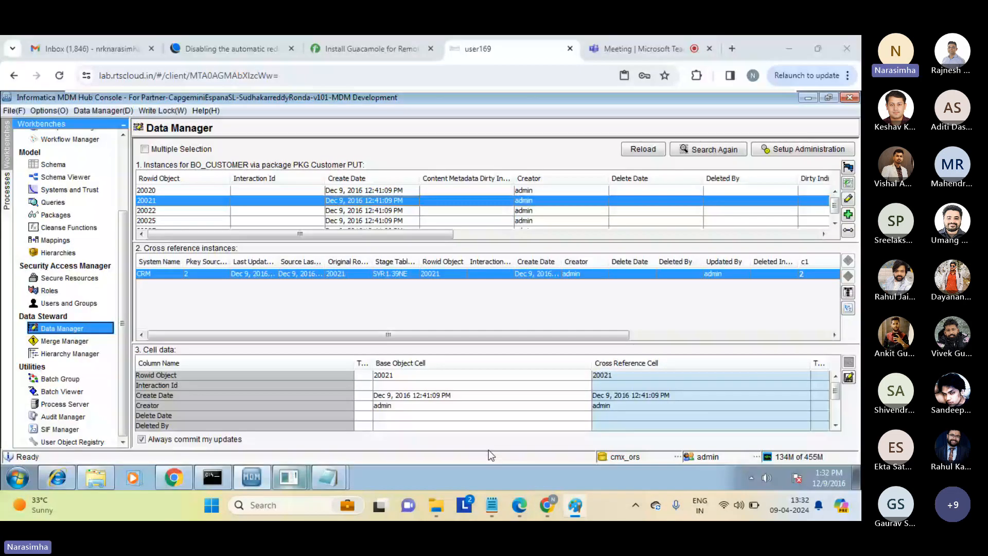
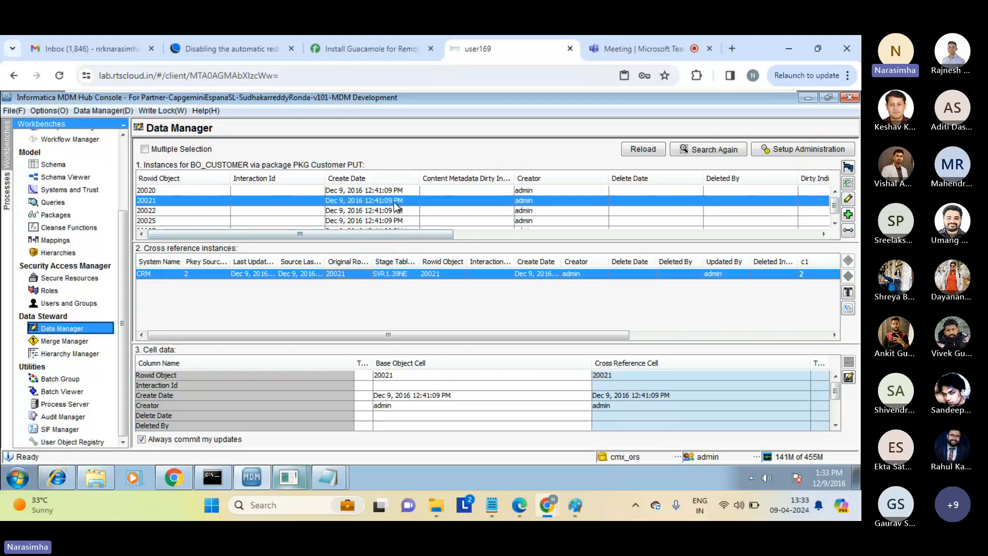
# Step: View the cross reference instances of record 20022, stepping from CRM source key 4 down to key 7
pyautogui.click(564, 211)
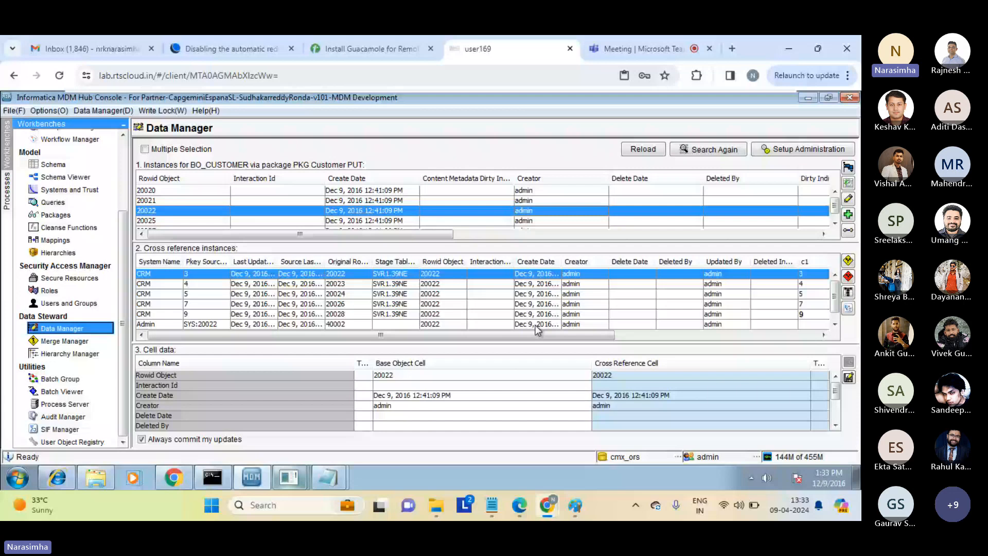
pyautogui.click(517, 284)
pyautogui.press('Down')
pyautogui.press('Down')
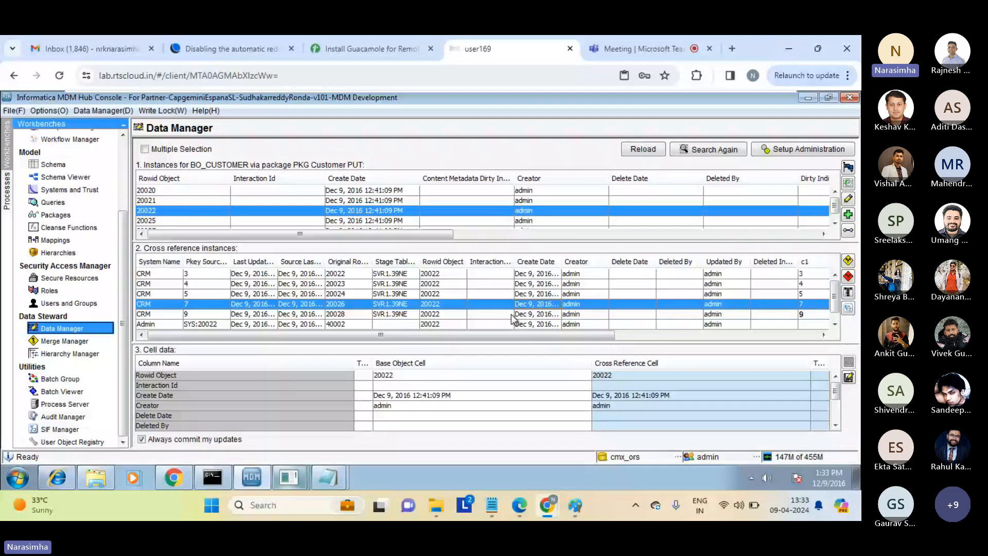
# Step: Point out the right second-level box of the Paint tree with a temporary selection, clear it, and return to Data Manager
pyautogui.moveTo(577, 516)
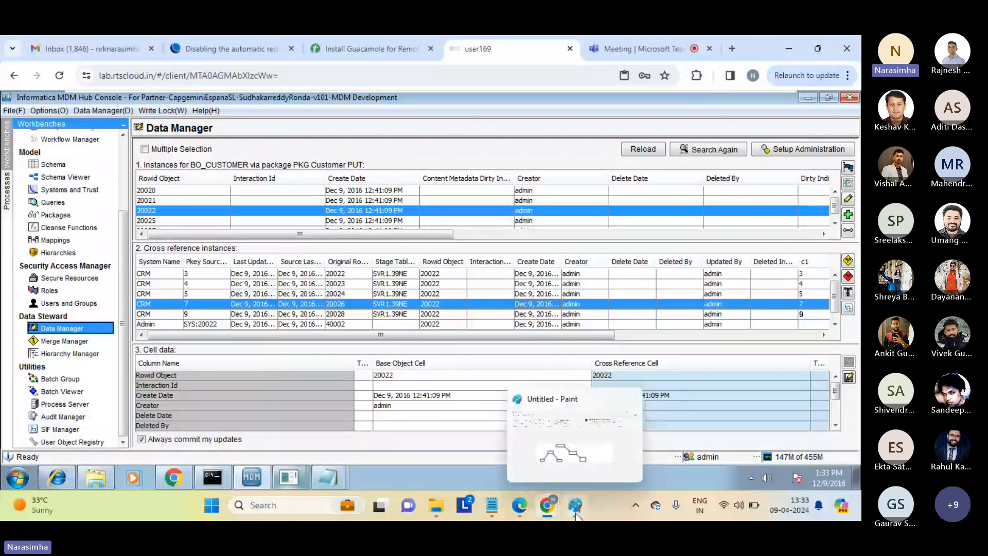
pyautogui.click(569, 443)
pyautogui.moveTo(379, 304); pyautogui.dragTo(457, 340)
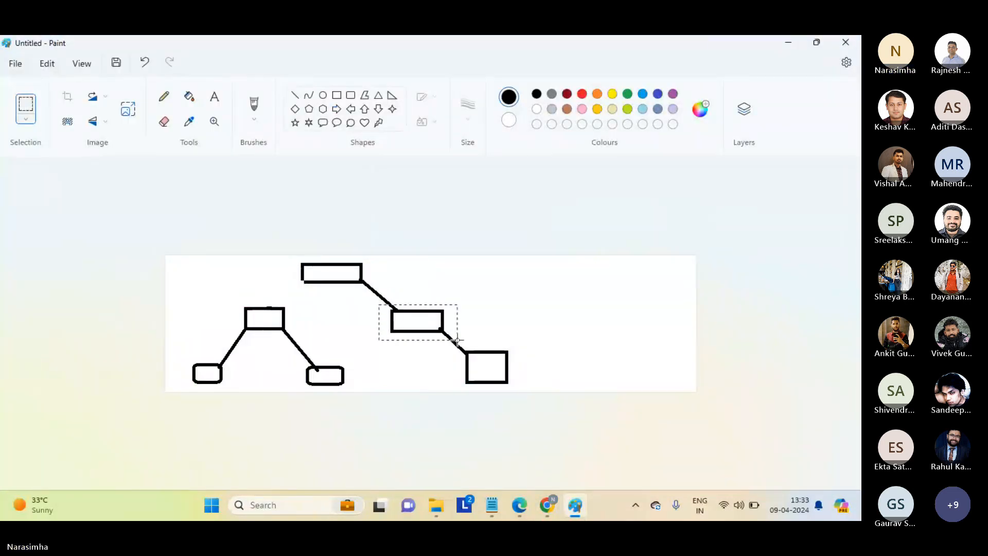
pyautogui.click(518, 340)
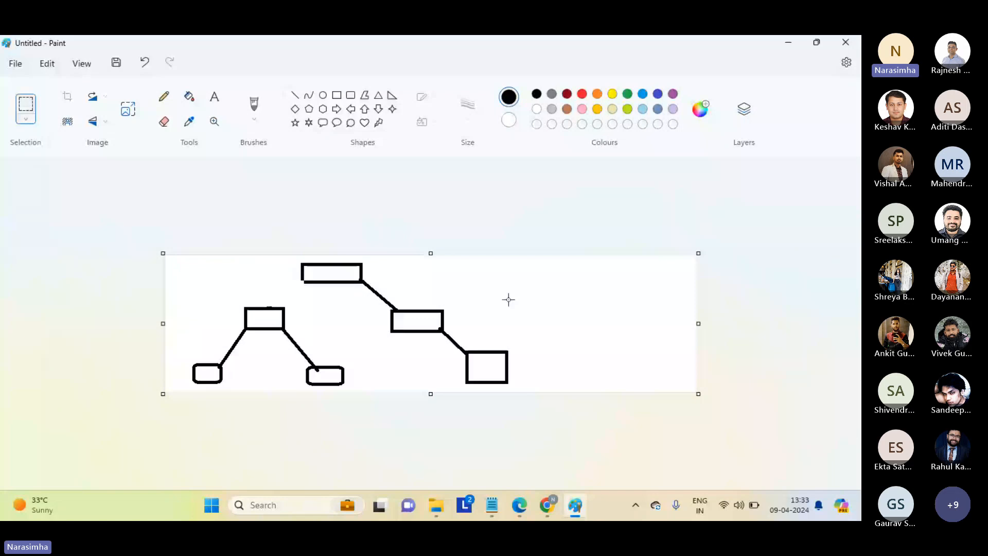
pyautogui.moveTo(547, 505)
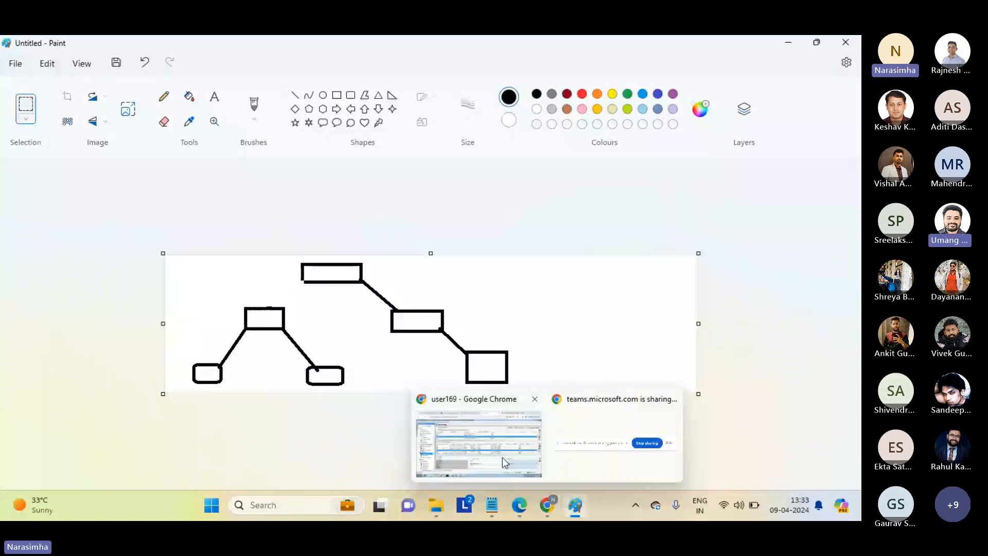
pyautogui.moveTo(499, 457)
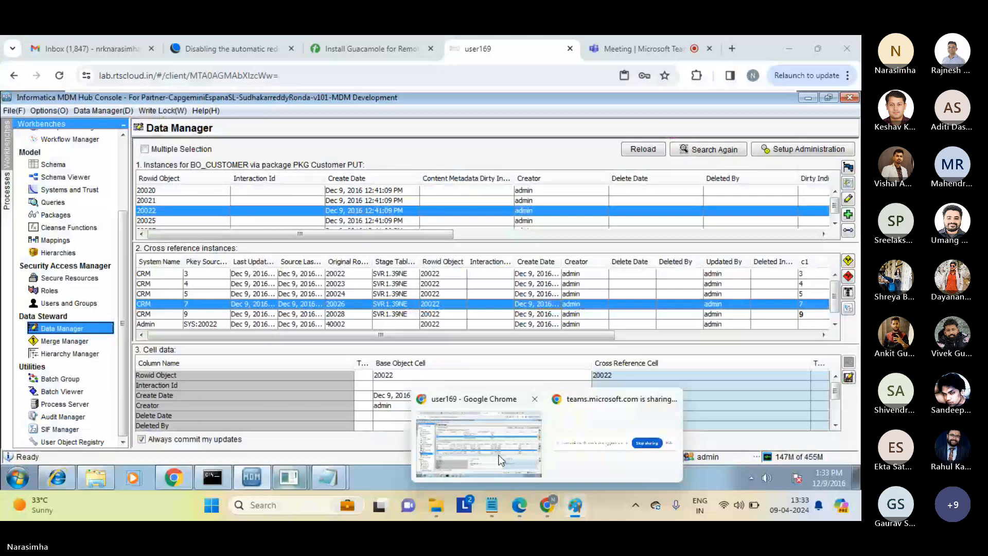
pyautogui.click(499, 459)
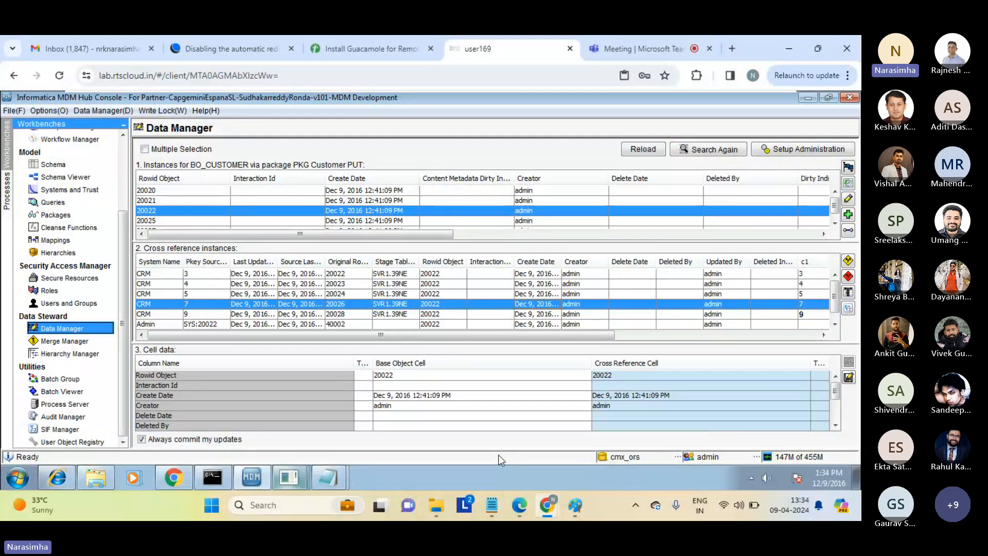
# Step: Review the remaining root branch of the Paint tree once more and switch back to the MDM Hub Console
pyautogui.click(572, 508)
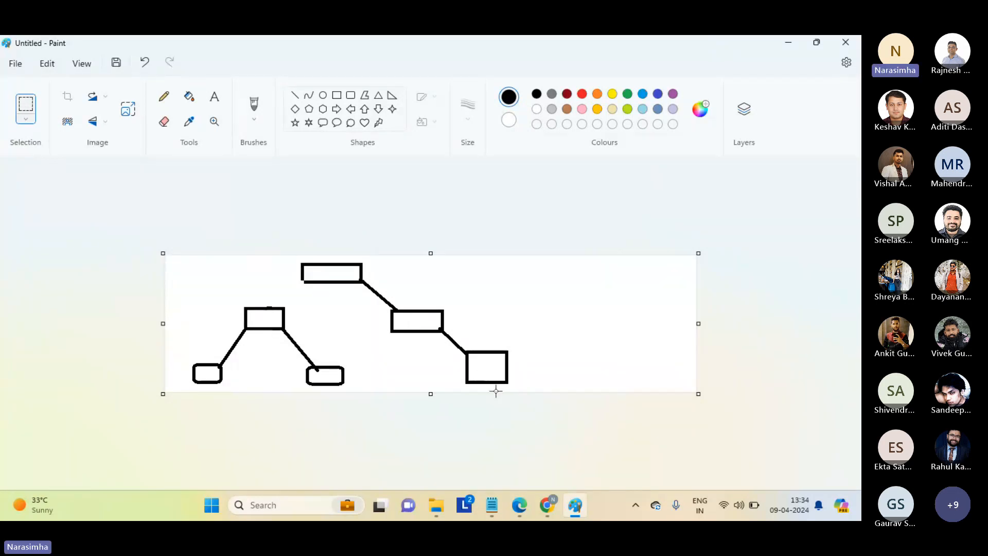
pyautogui.moveTo(547, 505)
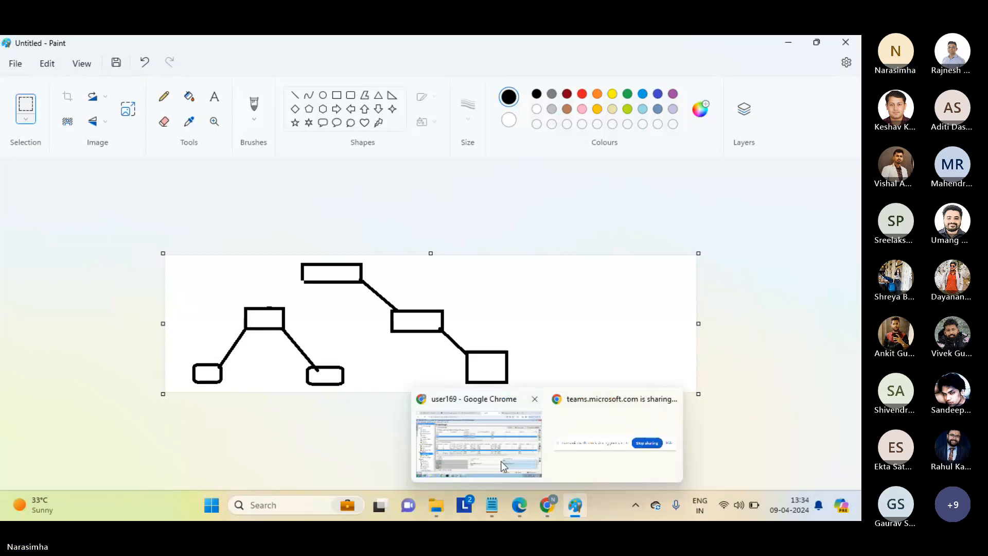
pyautogui.click(502, 463)
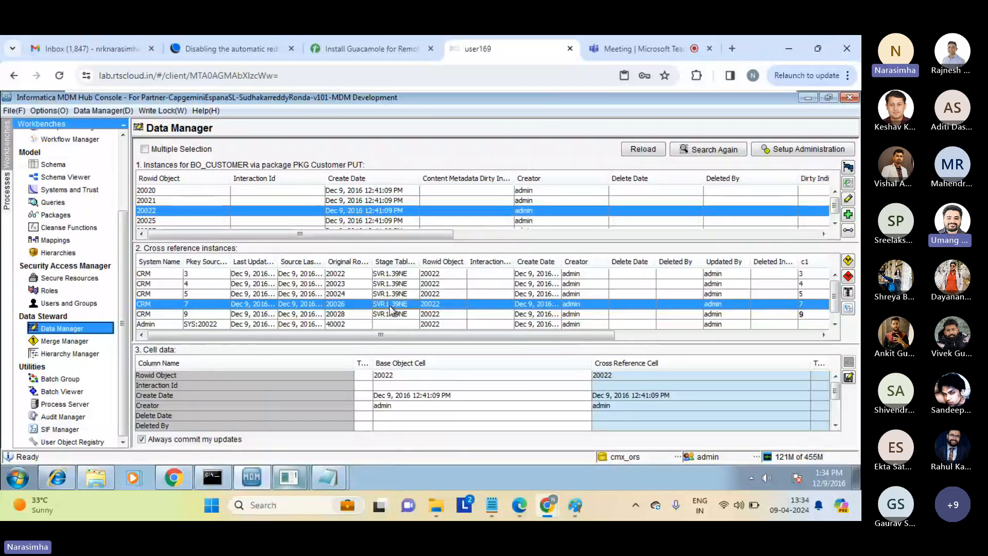
# Step: Select the CRM source key 5 cross reference of record 20022 and switch to the Teams meeting
pyautogui.click(610, 293)
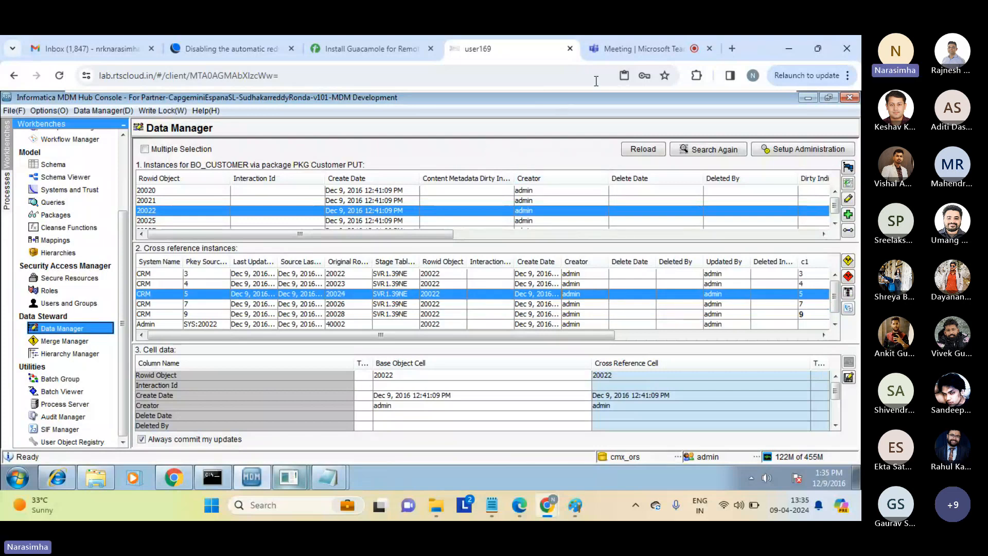
pyautogui.click(628, 47)
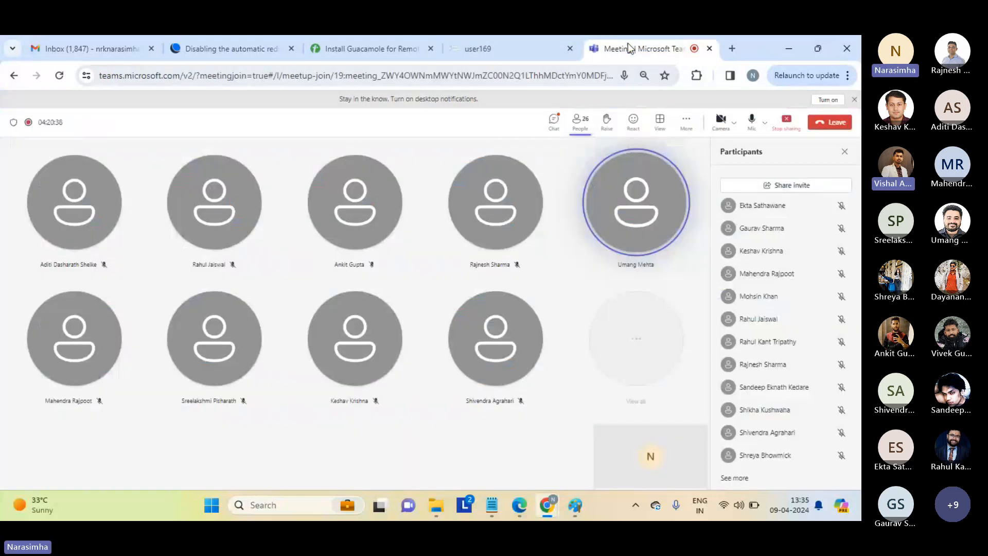